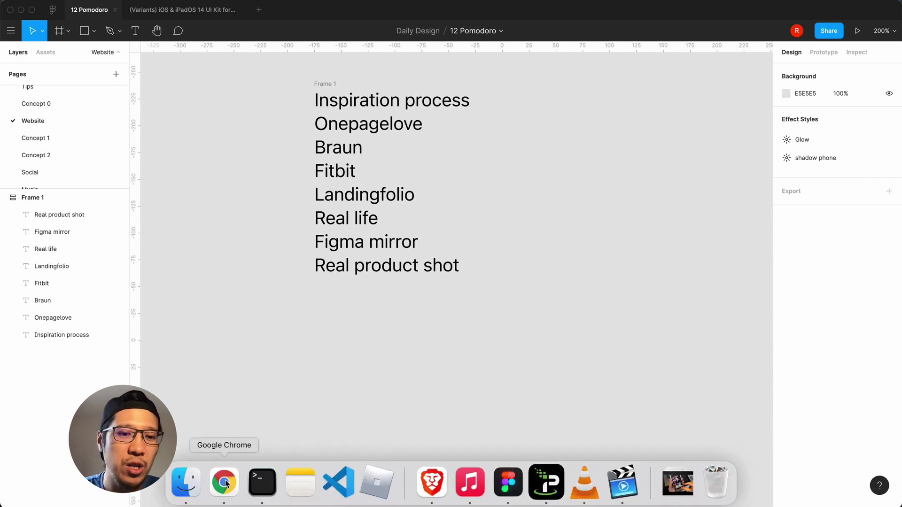
Switch to Google Chrome and examine the Seconds Pro interval timer site's phone mockups and feature sections down to the footer
left_click(225, 480)
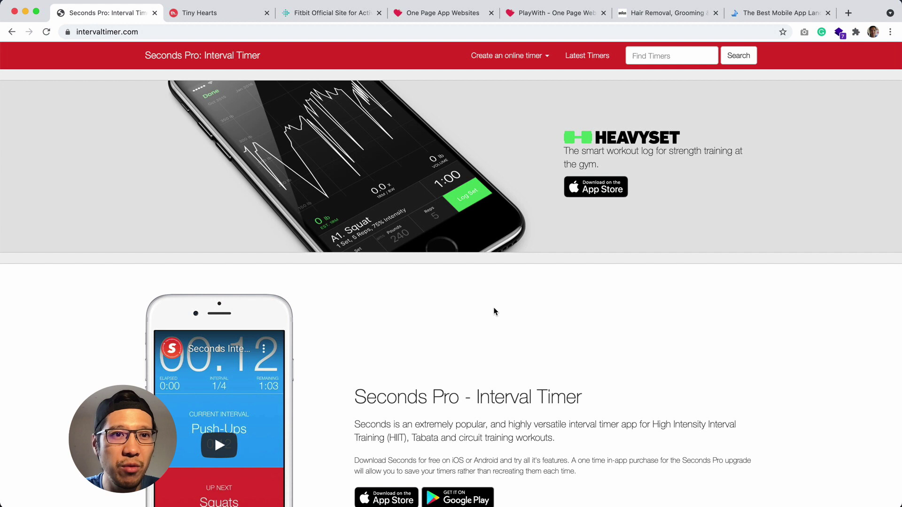
scroll(495, 312, "down", 5)
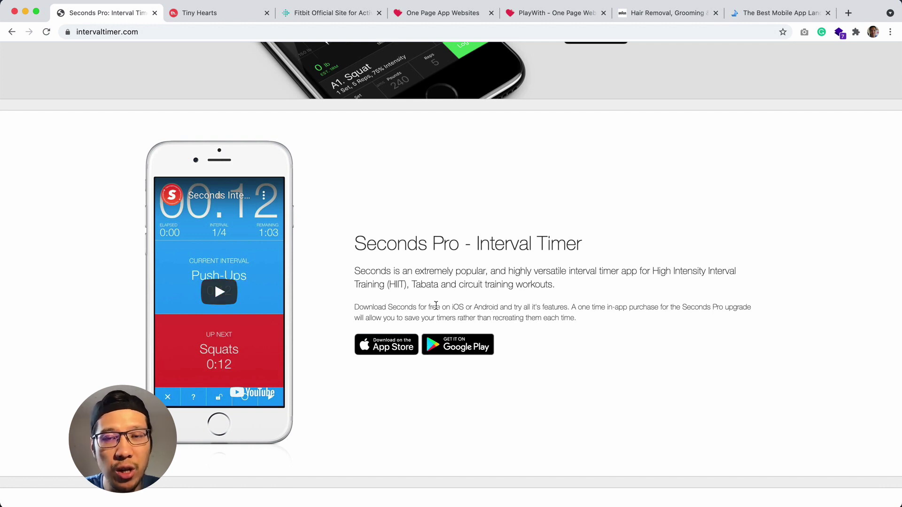
scroll(436, 305, "down", 8)
scroll(436, 305, "up", 12)
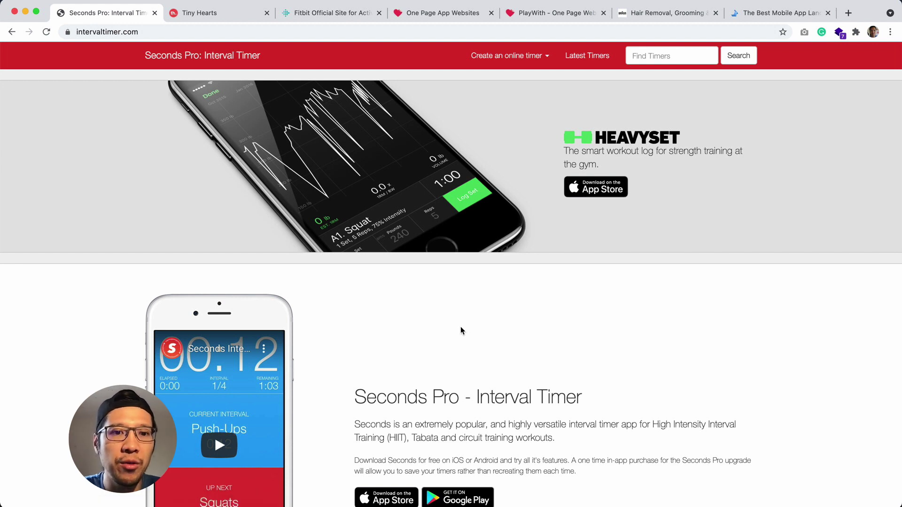
scroll(461, 331, "down", 5)
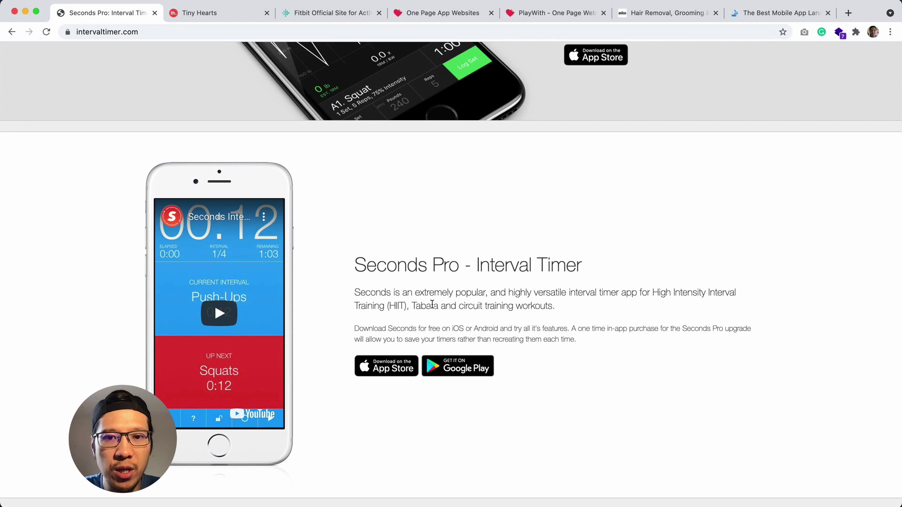
scroll(432, 304, "down", 10)
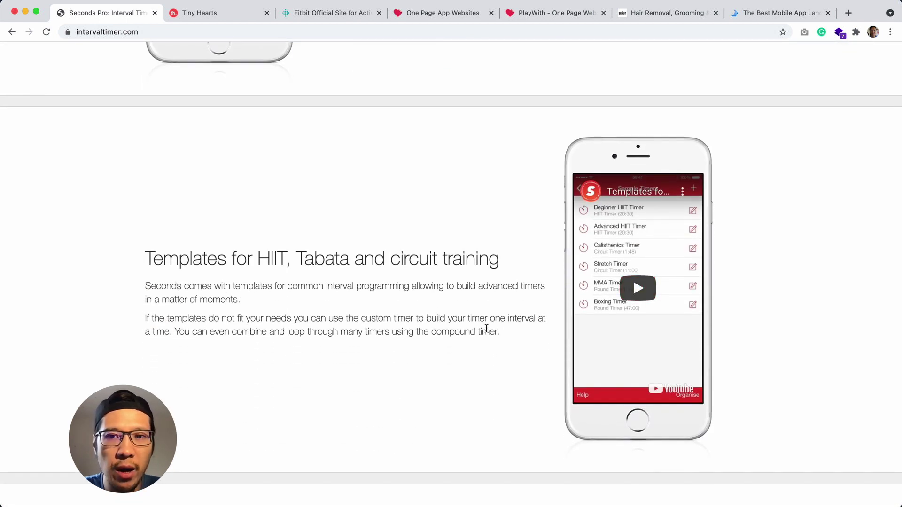
scroll(487, 329, "down", 7)
scroll(401, 355, "down", 10)
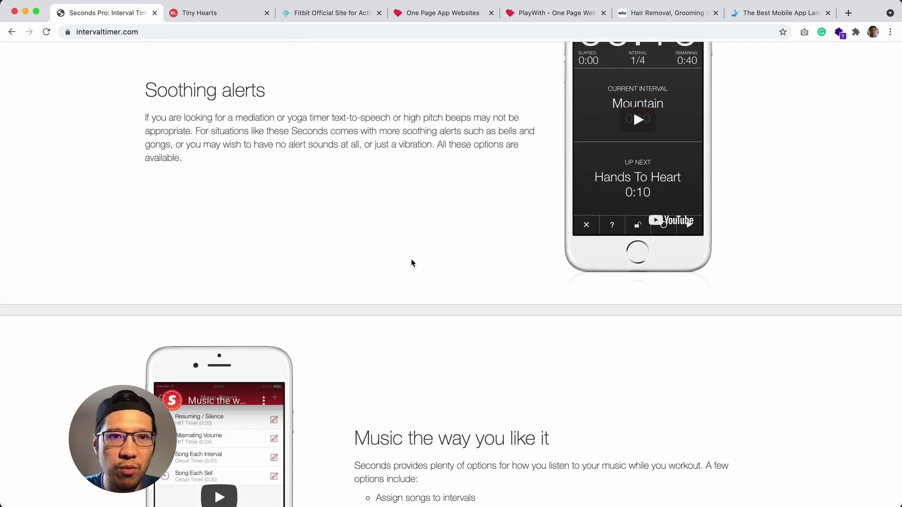
scroll(411, 259, "down", 5)
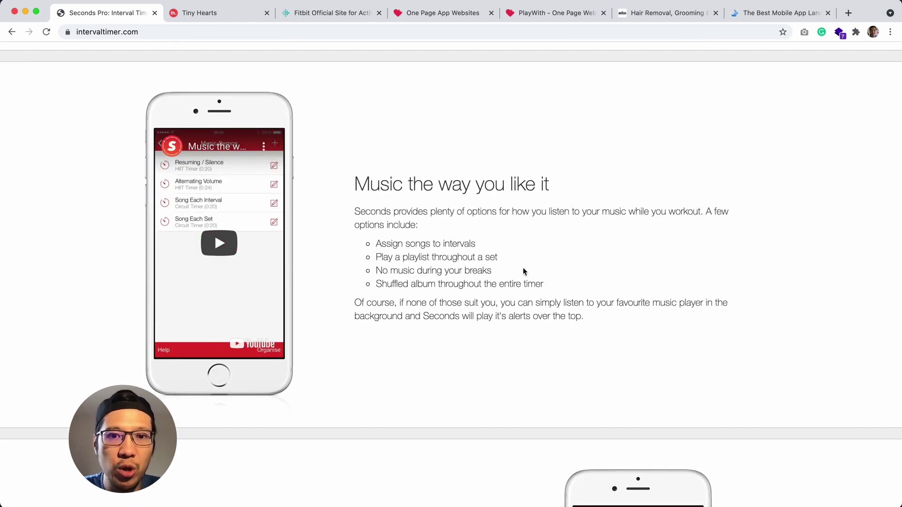
scroll(523, 272, "down", 8)
scroll(523, 267, "down", 8)
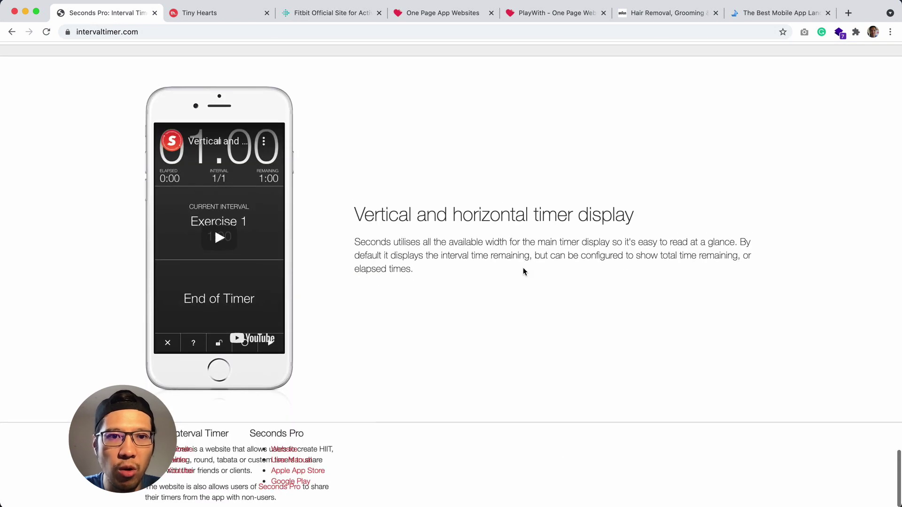
scroll(523, 267, "down", 7)
scroll(523, 268, "down", 8)
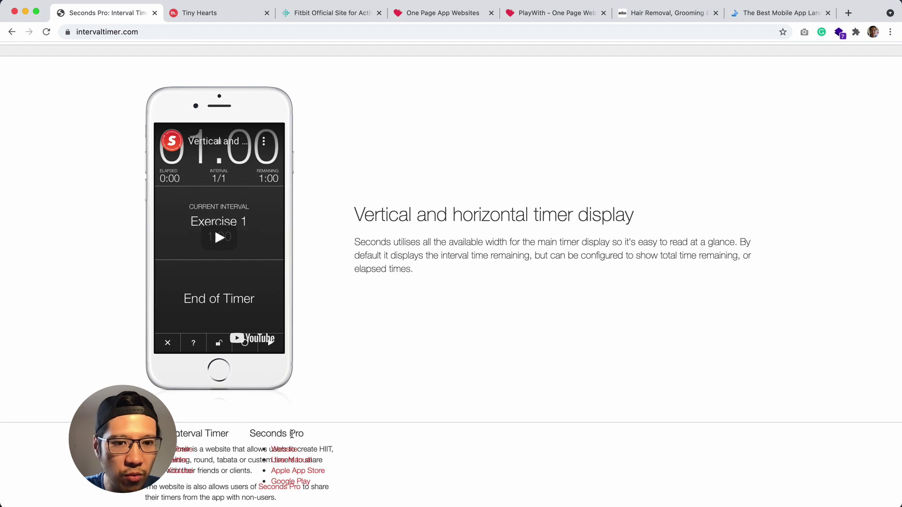
scroll(444, 388, "up", 20)
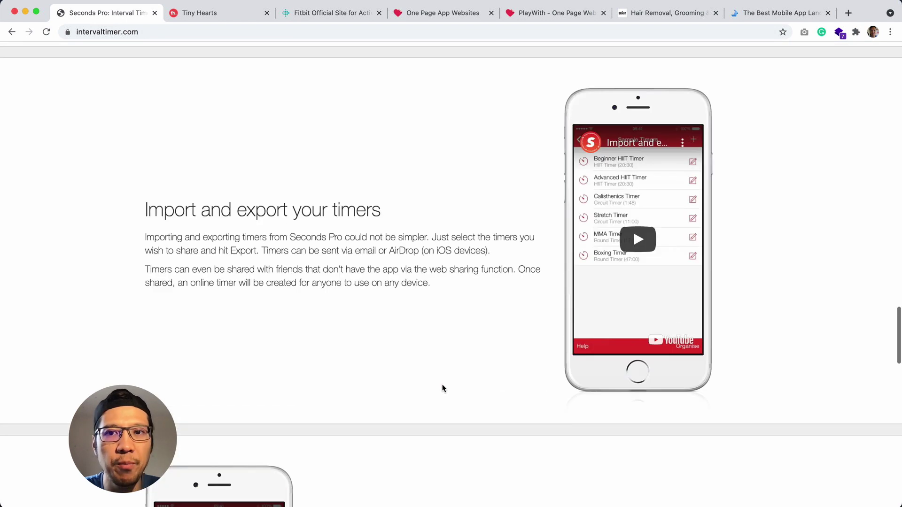
scroll(442, 388, "down", 1)
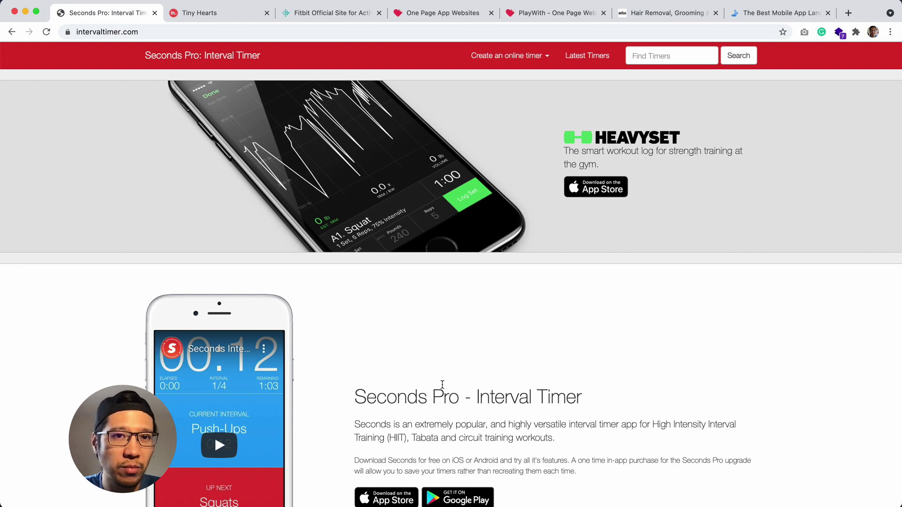
Open the Tiny Hearts Wake Alarm case study and examine its hero, product photo, app screens and closing App Store section
left_click(232, 16)
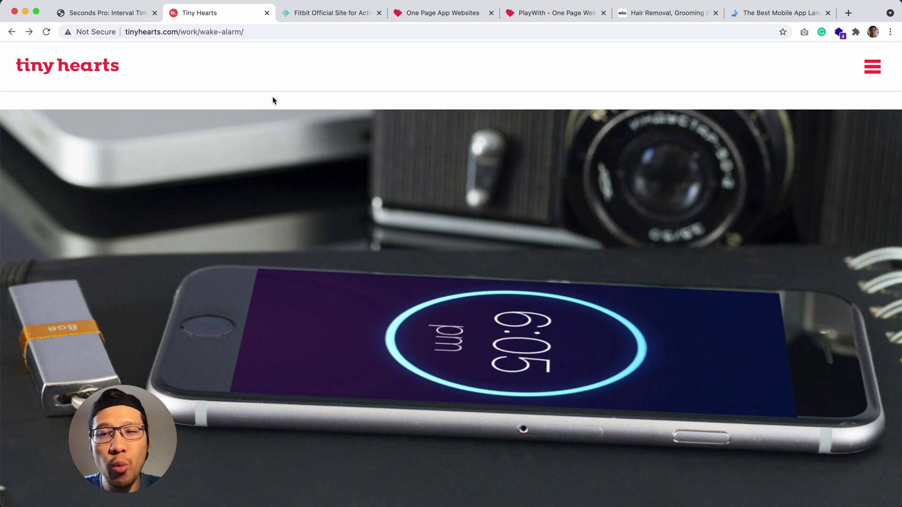
scroll(309, 253, "down", 2)
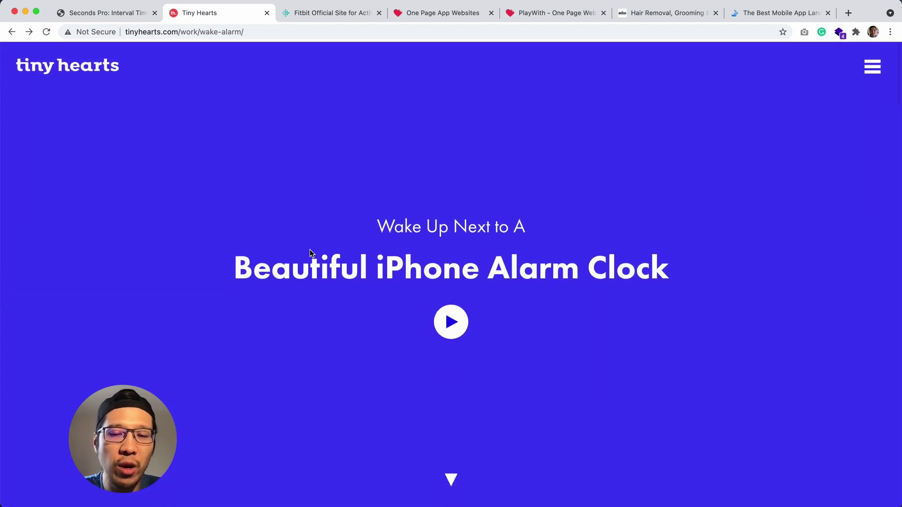
scroll(310, 249, "down", 9)
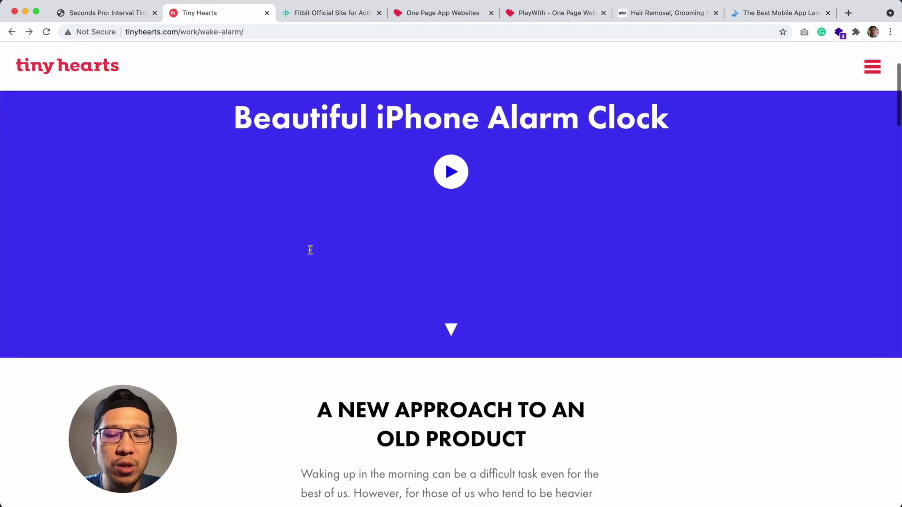
scroll(310, 253, "down", 7)
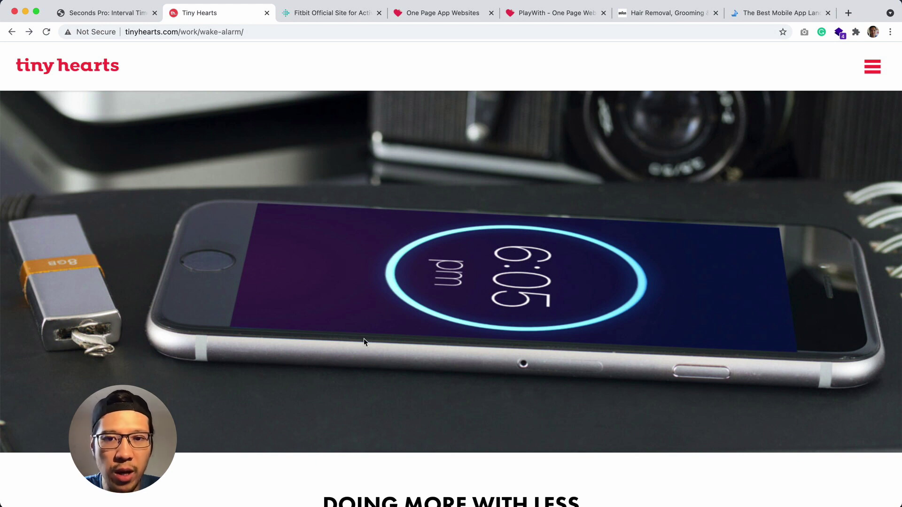
scroll(498, 319, "down", 8)
scroll(497, 323, "up", 1)
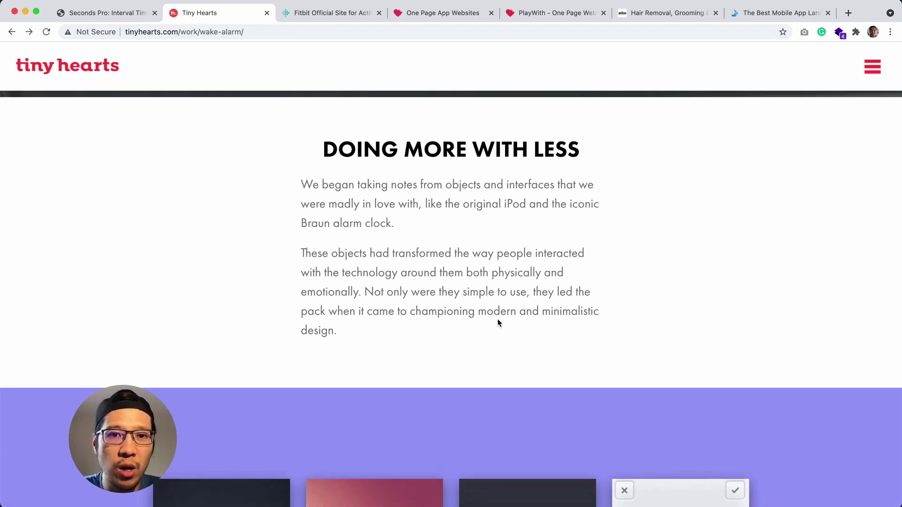
scroll(498, 321, "down", 7)
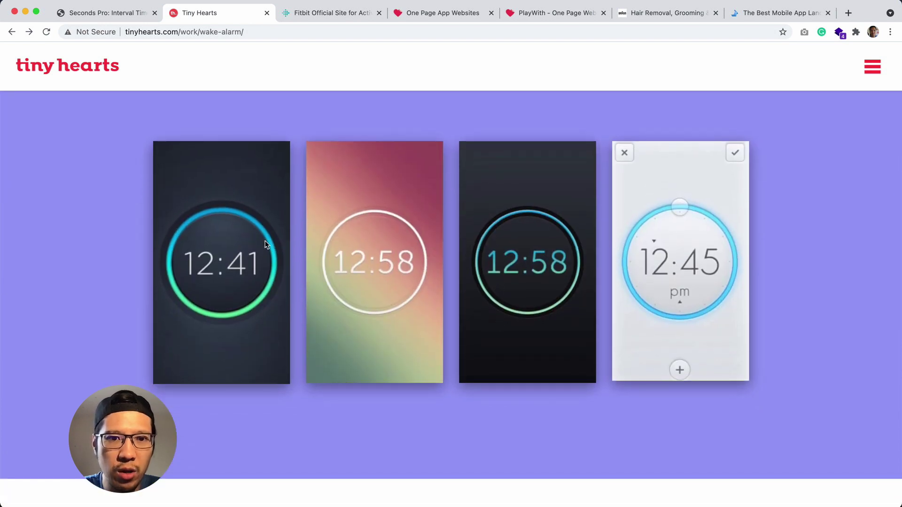
scroll(638, 292, "down", 5)
scroll(639, 292, "down", 18)
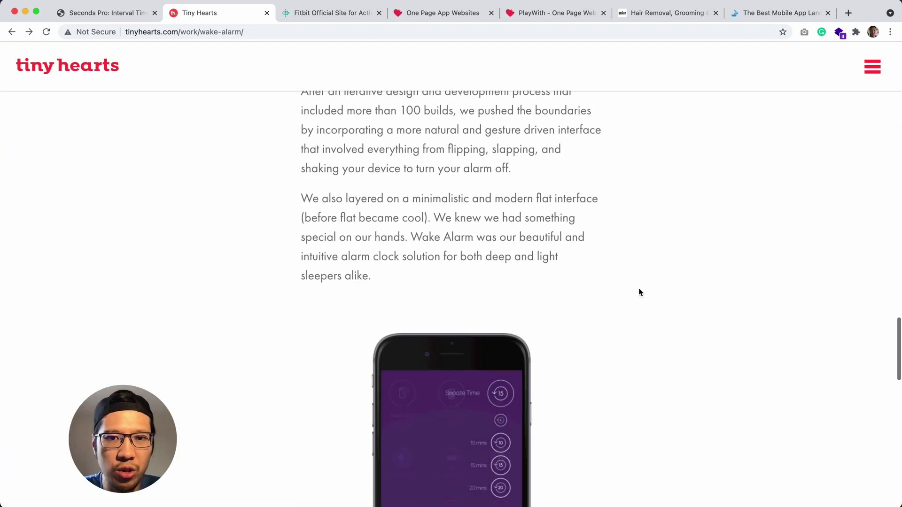
scroll(639, 289, "down", 5)
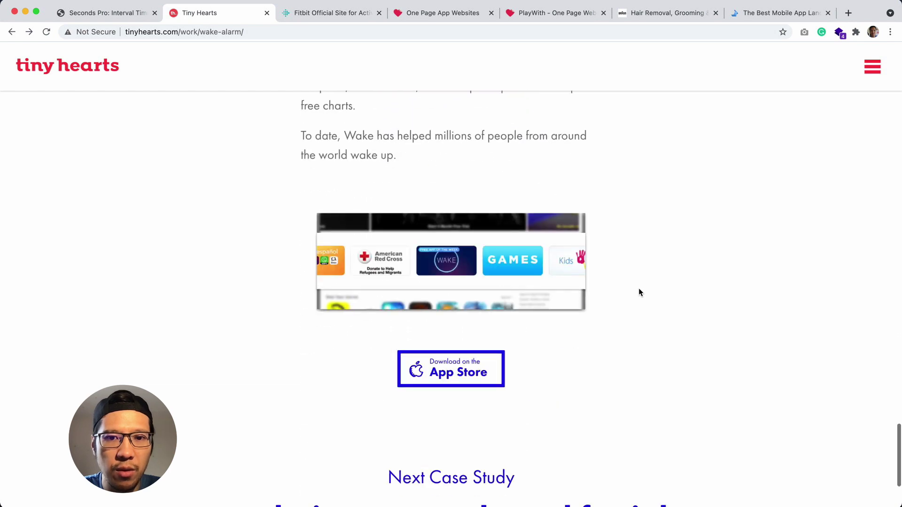
scroll(592, 296, "down", 1)
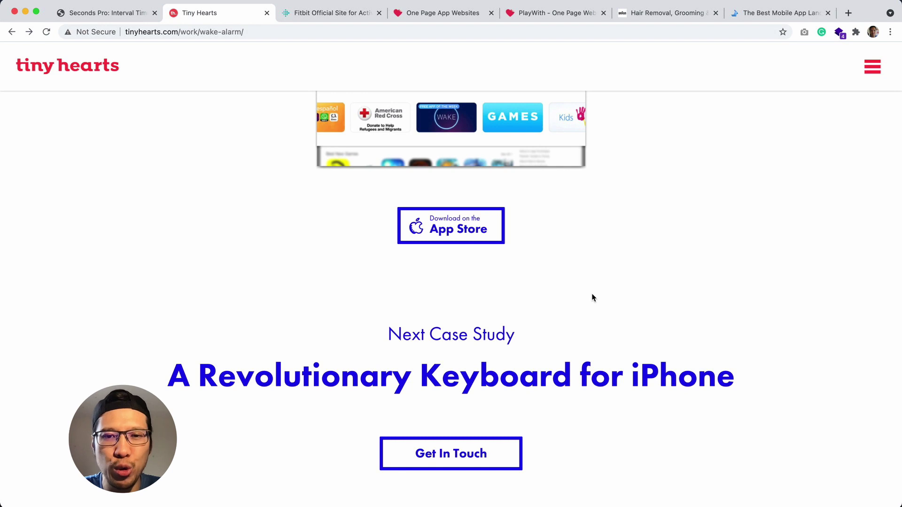
Re-examine the Wake Alarm phone photo beside the camera and return to the case study's hero
scroll(592, 298, "up", 20)
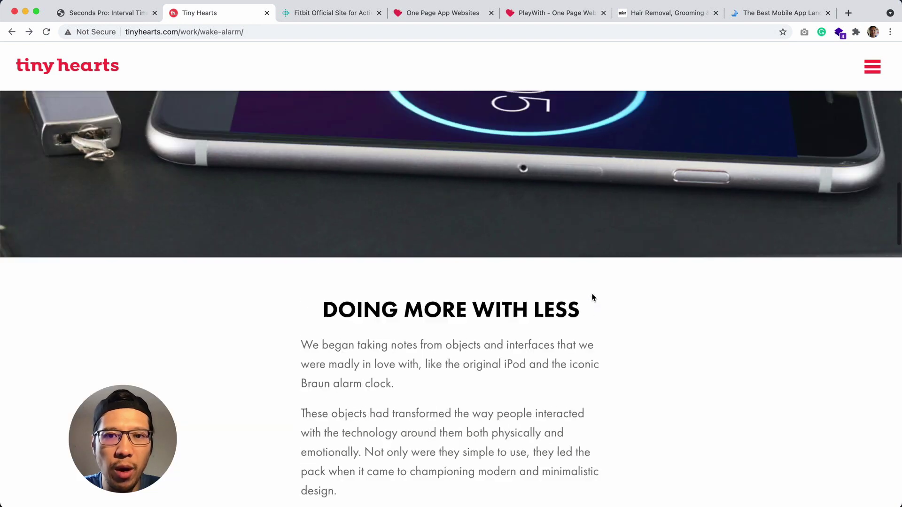
scroll(592, 297, "up", 10)
scroll(592, 298, "down", 3)
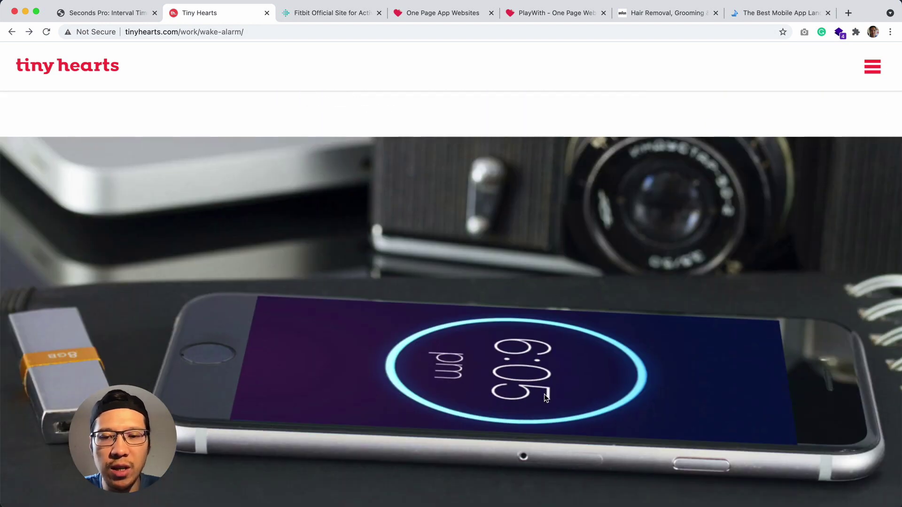
scroll(546, 398, "up", 1)
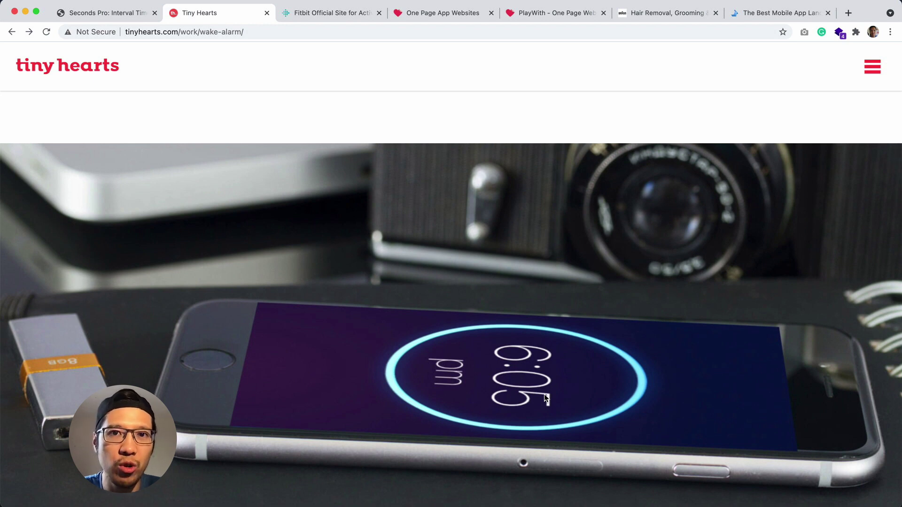
scroll(544, 393, "up", 15)
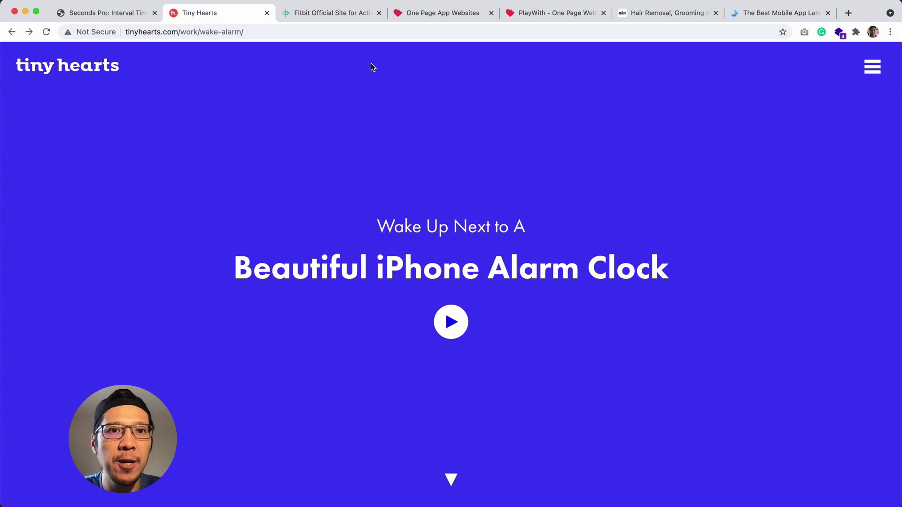
View the Fitbit home page hero and browse the One Page App Websites gallery on One Page Love
left_click(344, 18)
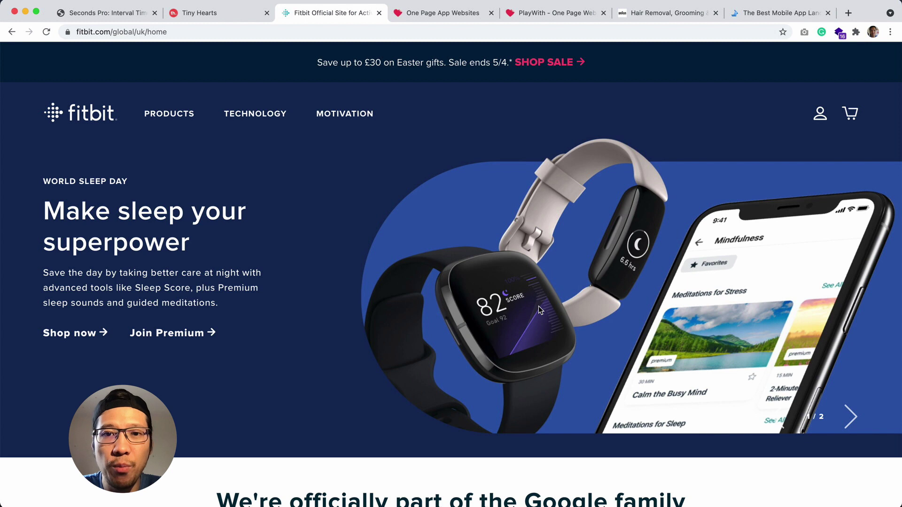
left_click(464, 14)
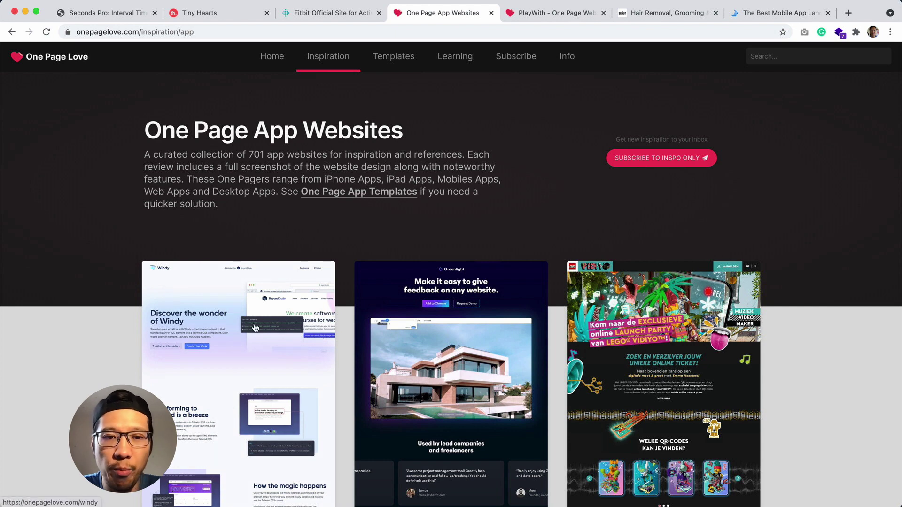
scroll(255, 327, "down", 6)
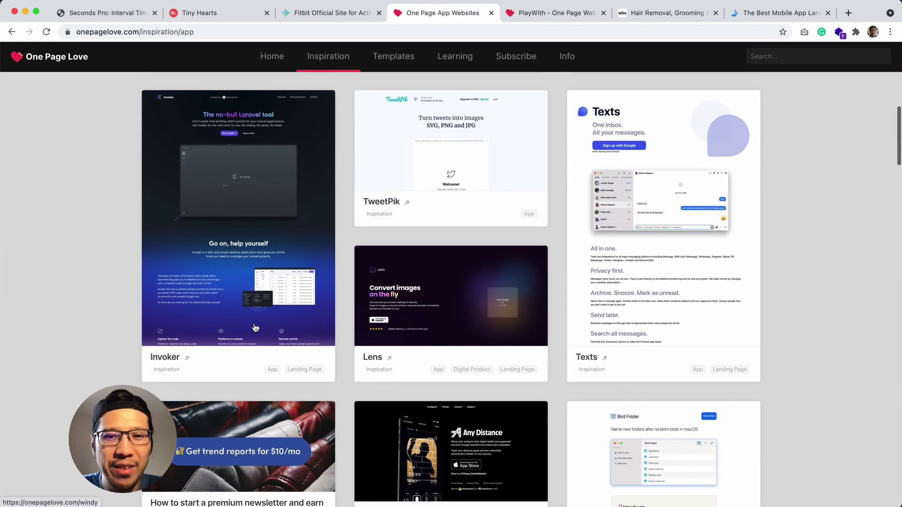
scroll(255, 327, "up", 6)
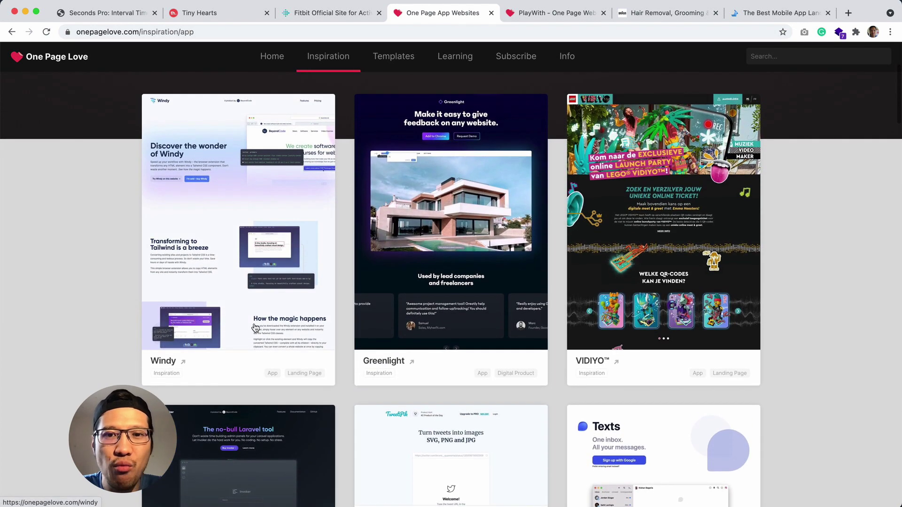
scroll(430, 345, "down", 6)
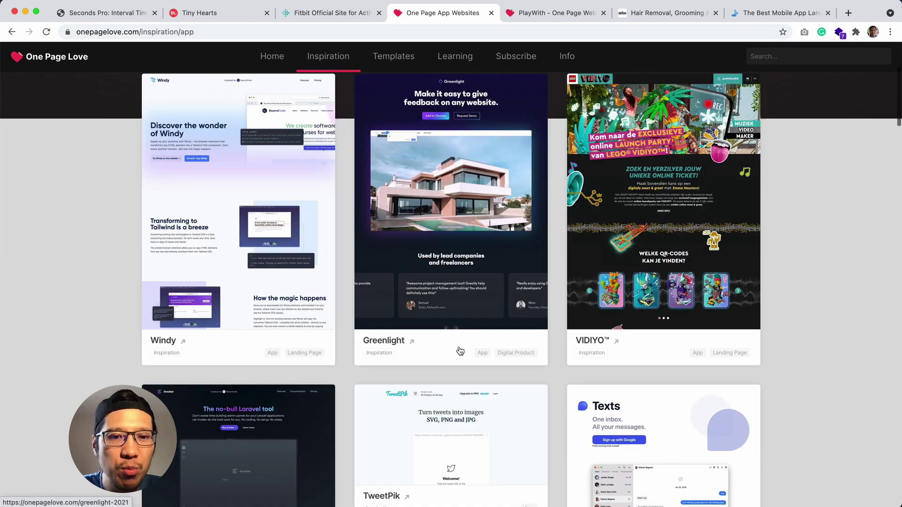
scroll(366, 201, "up", 6)
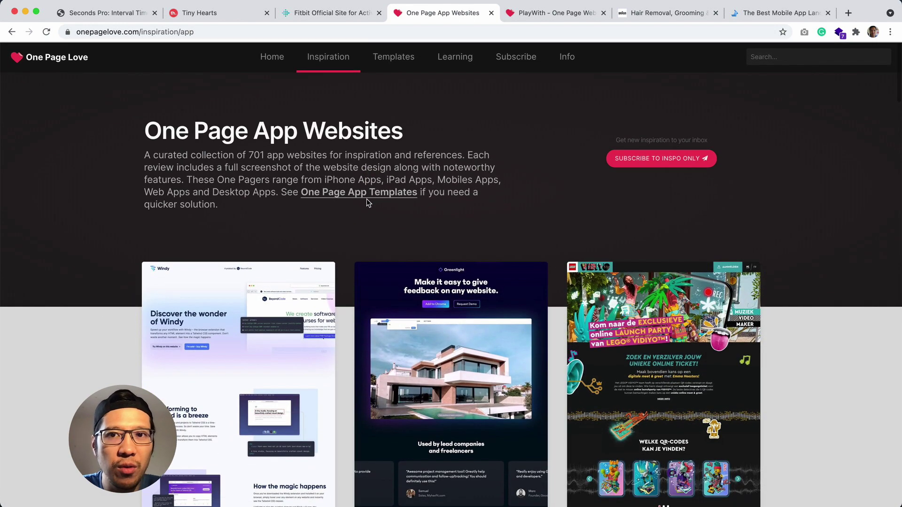
Search One Page Love for the designer's surname, open the matching portfolio review and view its feature tags and site preview
left_click(784, 58)
left_click(784, 61)
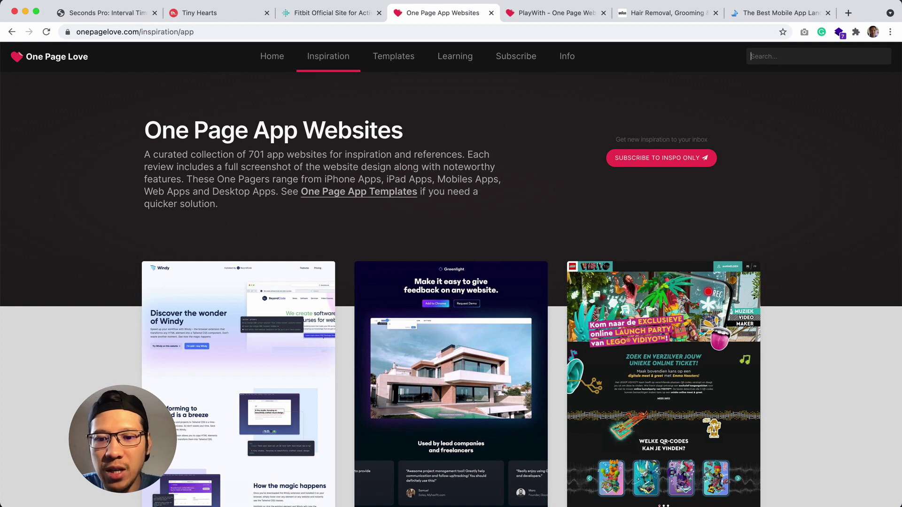
type("quilor")
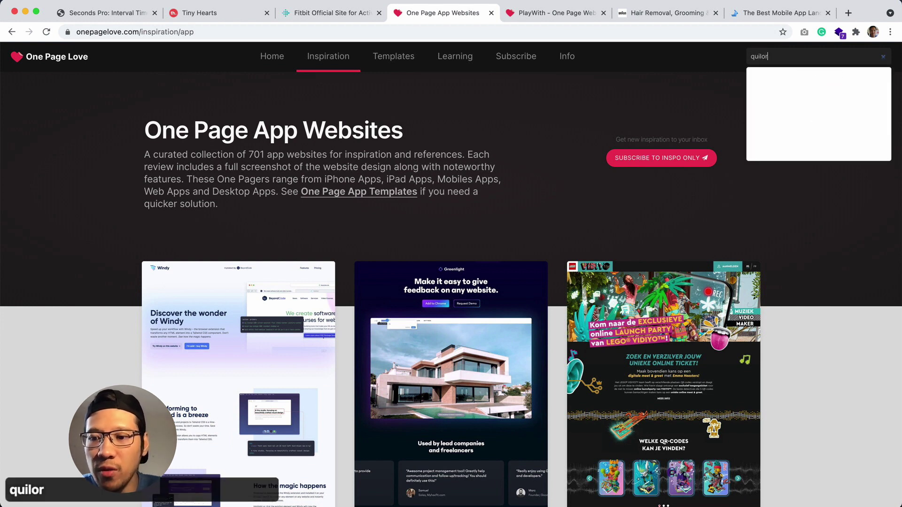
key("Return")
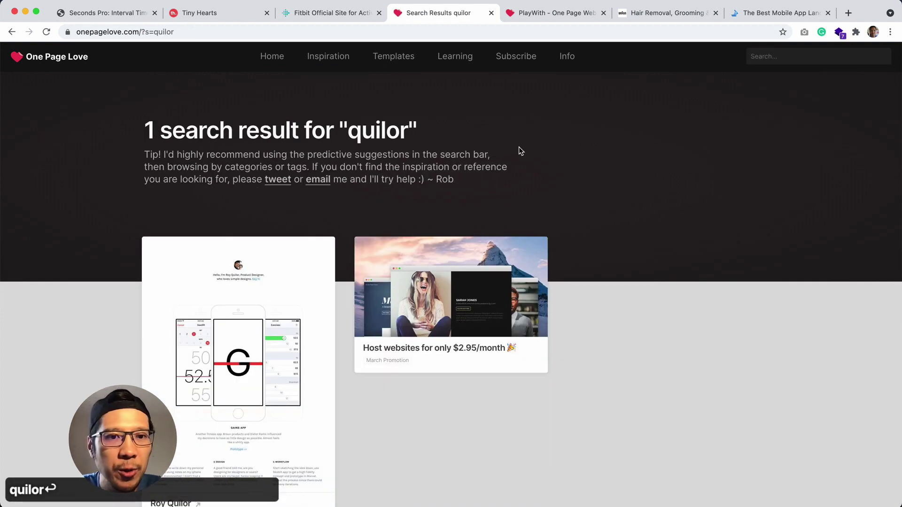
left_click(300, 272)
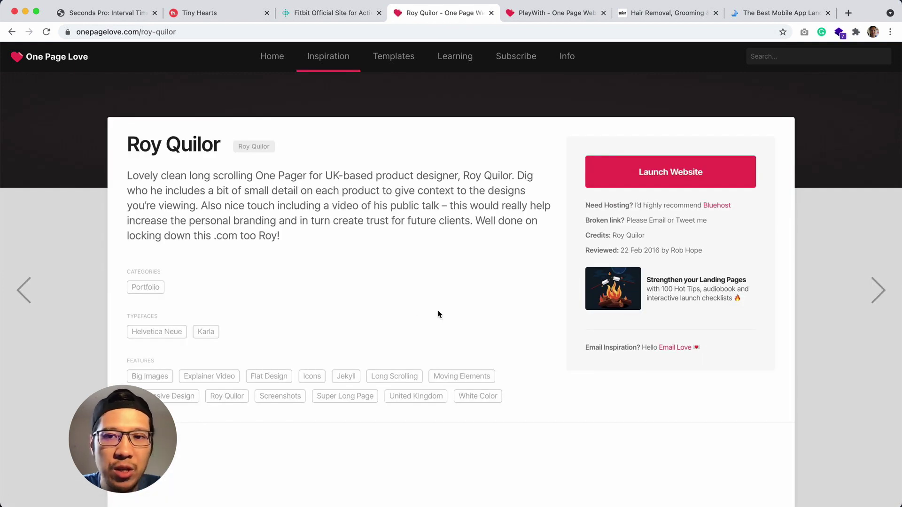
scroll(438, 314, "down", 5)
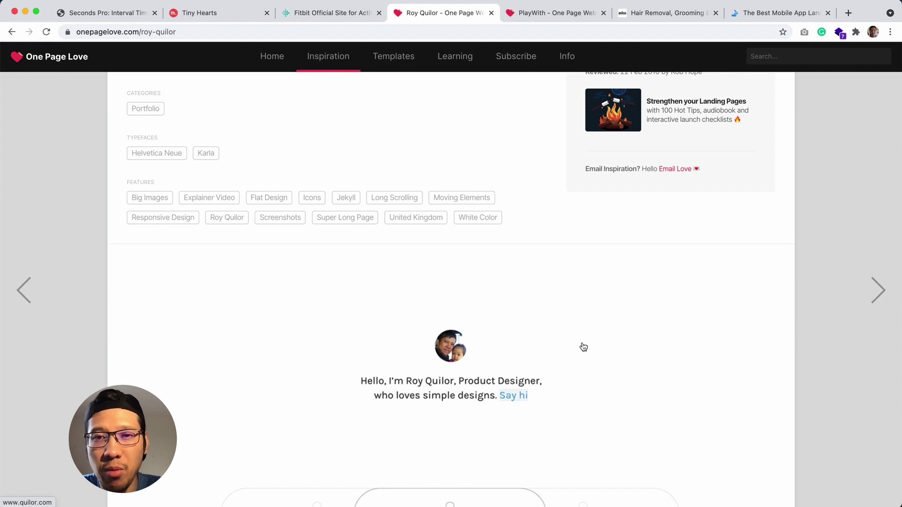
Examine the portfolio preview's intro, Gains App phone mockups and the problem, design and workflow notes beneath them
scroll(582, 347, "down", 3)
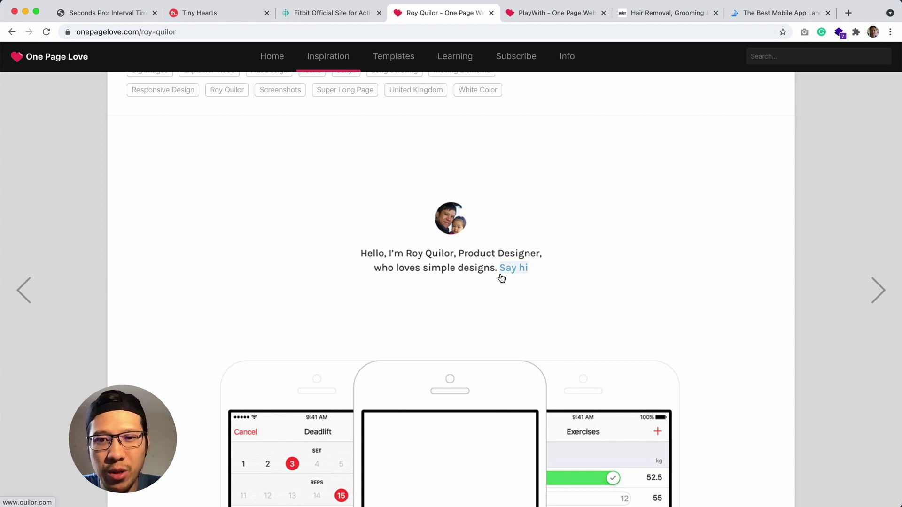
scroll(442, 363, "down", 3)
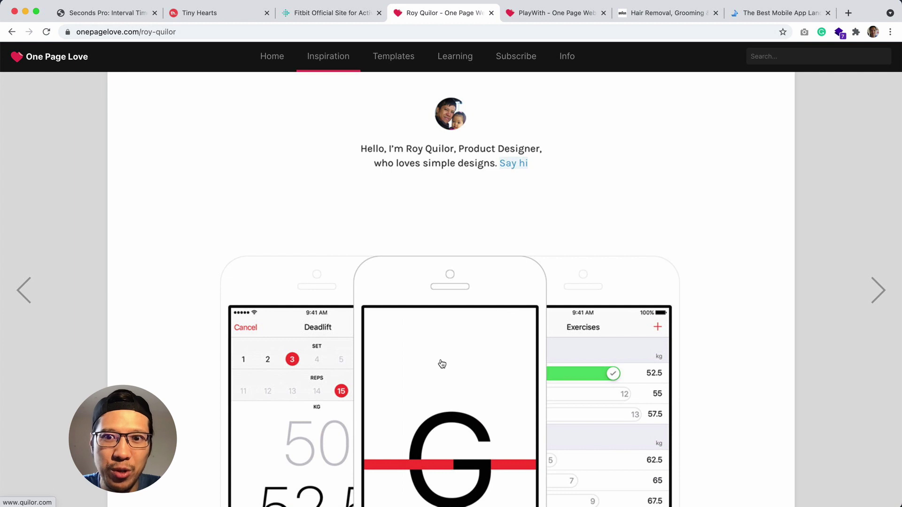
scroll(442, 364, "down", 2)
scroll(442, 364, "down", 2)
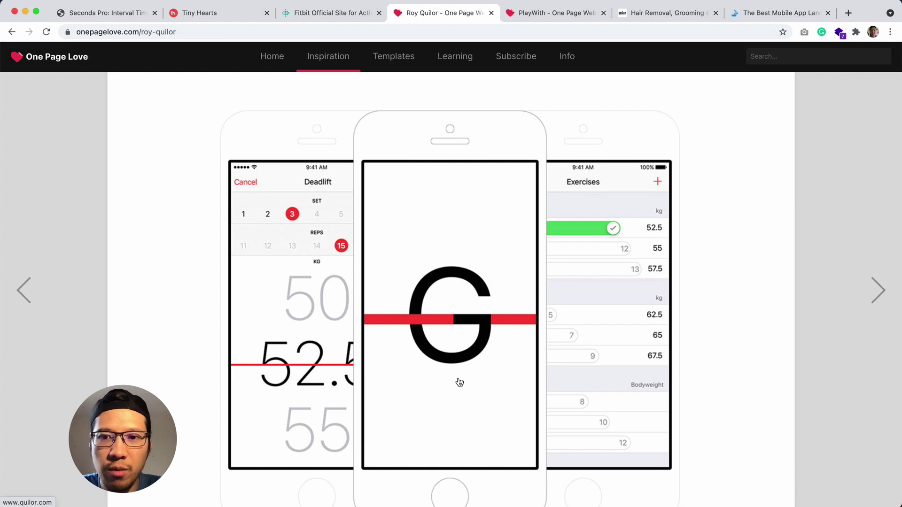
scroll(460, 382, "down", 4)
scroll(460, 382, "up", 2)
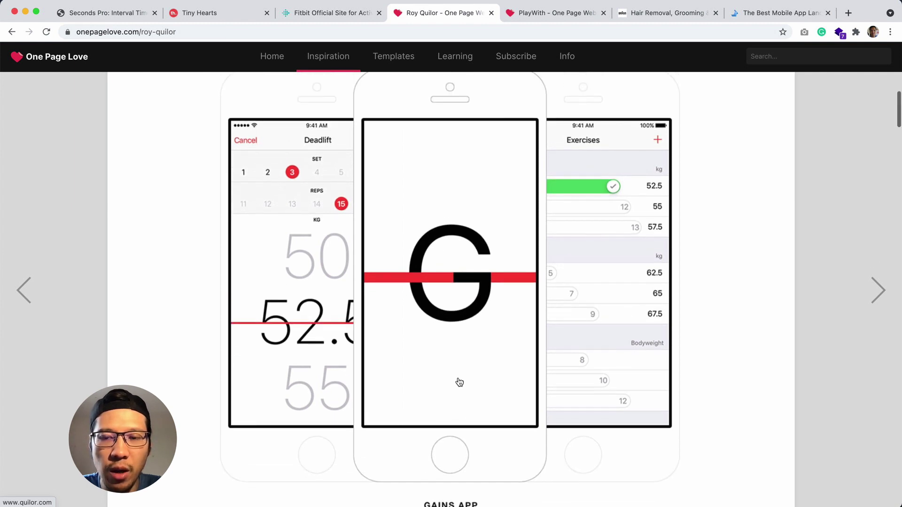
scroll(459, 382, "down", 10)
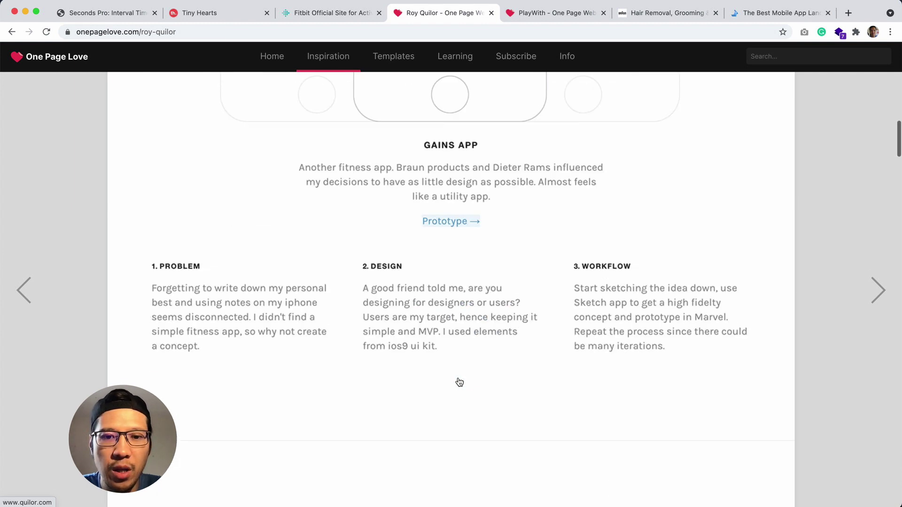
Browse the portfolio preview's Gridscores, Awwesome blog and branding sections and return up the page
scroll(460, 382, "down", 10)
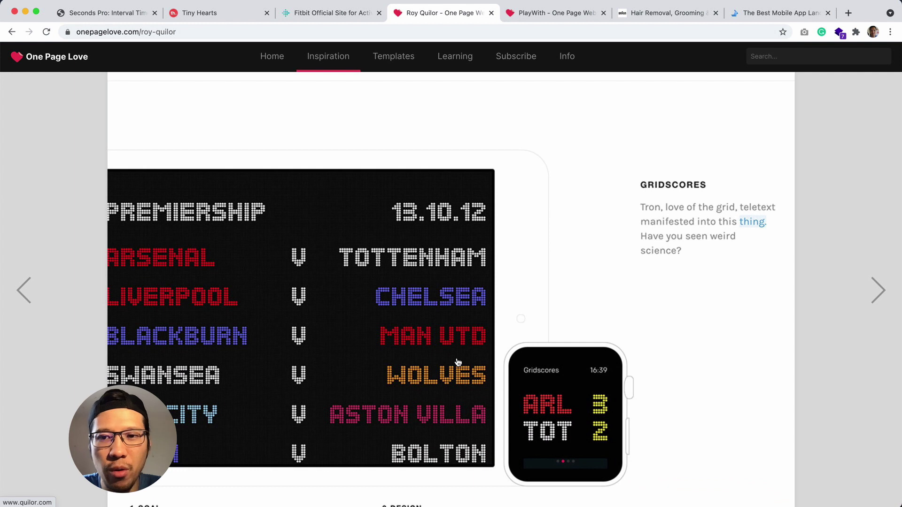
scroll(416, 339, "down", 15)
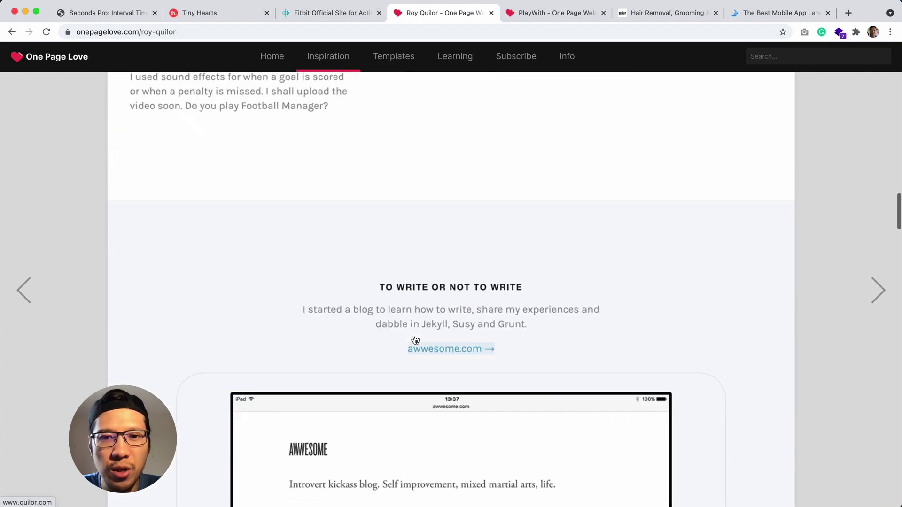
scroll(415, 340, "down", 3)
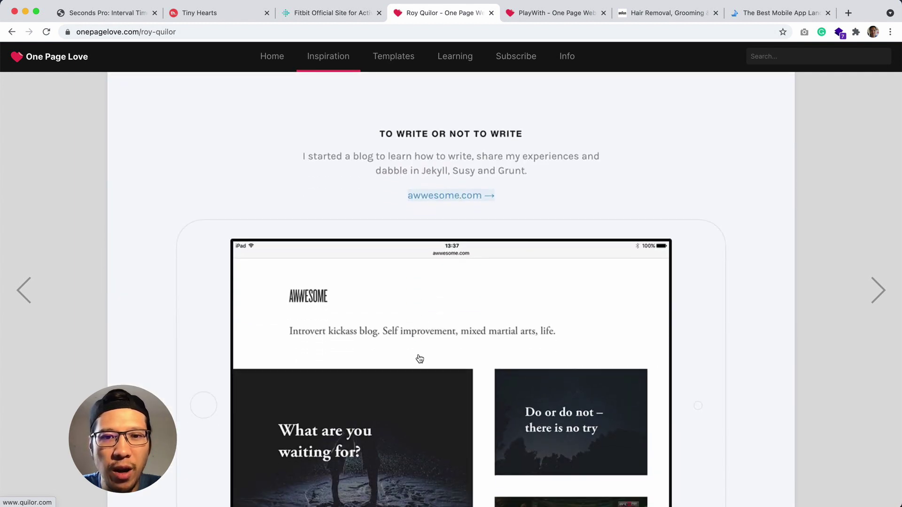
scroll(419, 359, "down", 4)
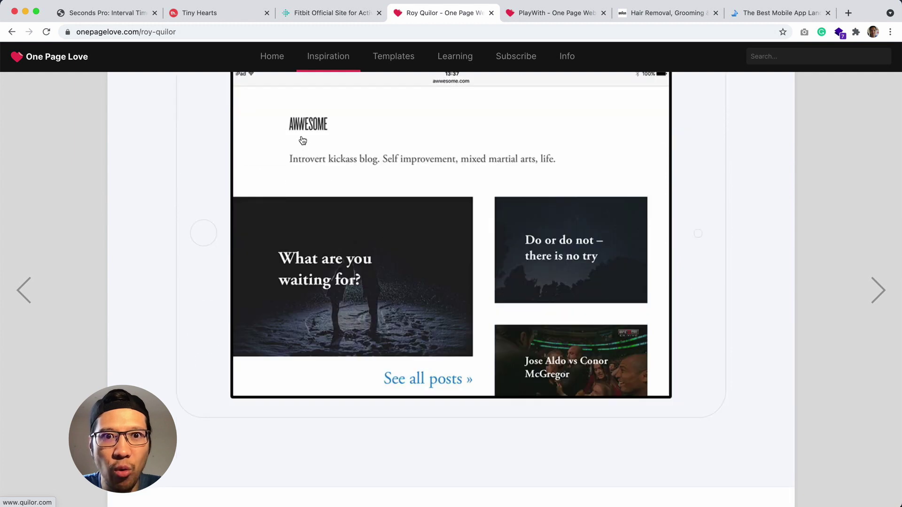
scroll(454, 289, "down", 8)
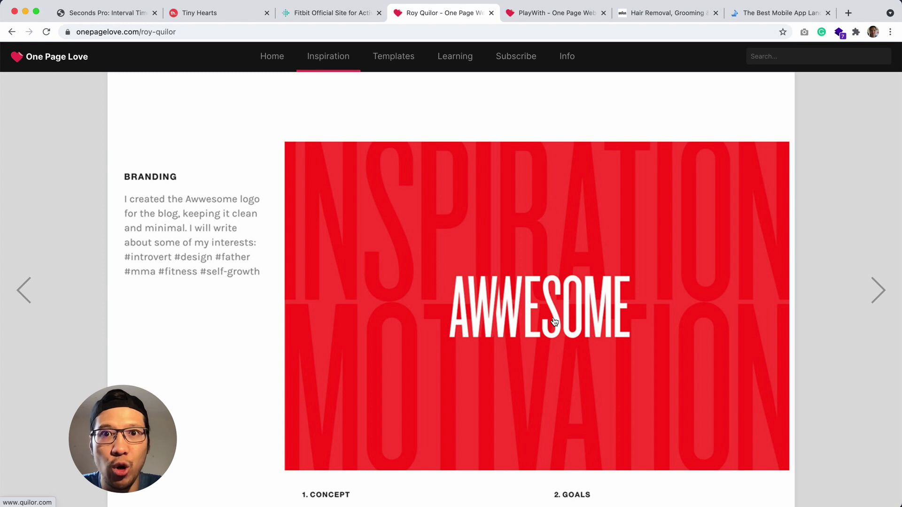
scroll(559, 337, "down", 2)
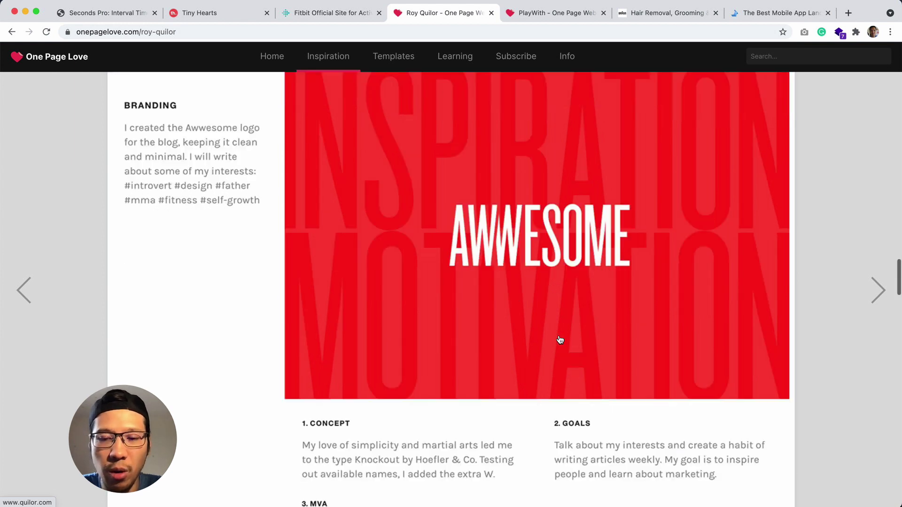
scroll(560, 339, "down", 20)
scroll(560, 340, "down", 5)
scroll(560, 339, "up", 15)
scroll(560, 340, "up", 20)
Switch to the PlayWith review, view its hero and feature tags, and try opening the live playwith.co site
key("ctrl+Tab")
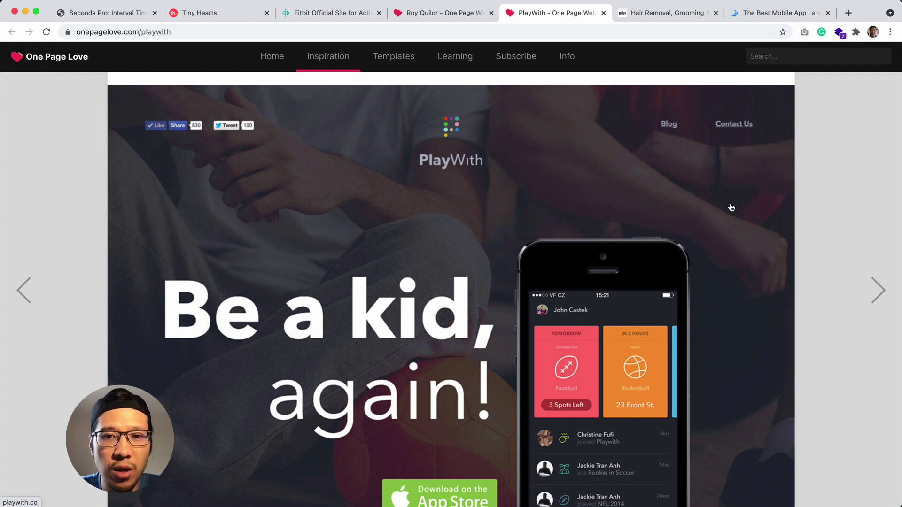
scroll(732, 207, "down", 1)
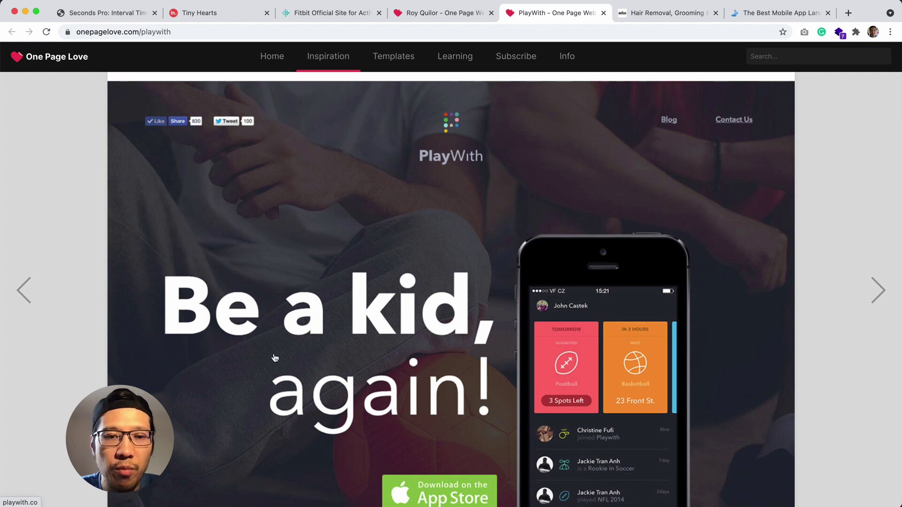
scroll(275, 358, "down", 2)
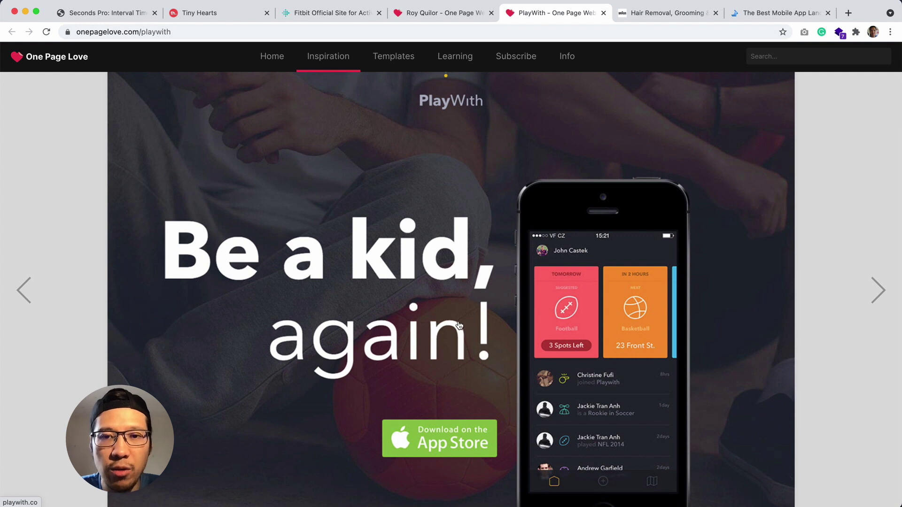
scroll(459, 326, "up", 5)
scroll(459, 326, "up", 10)
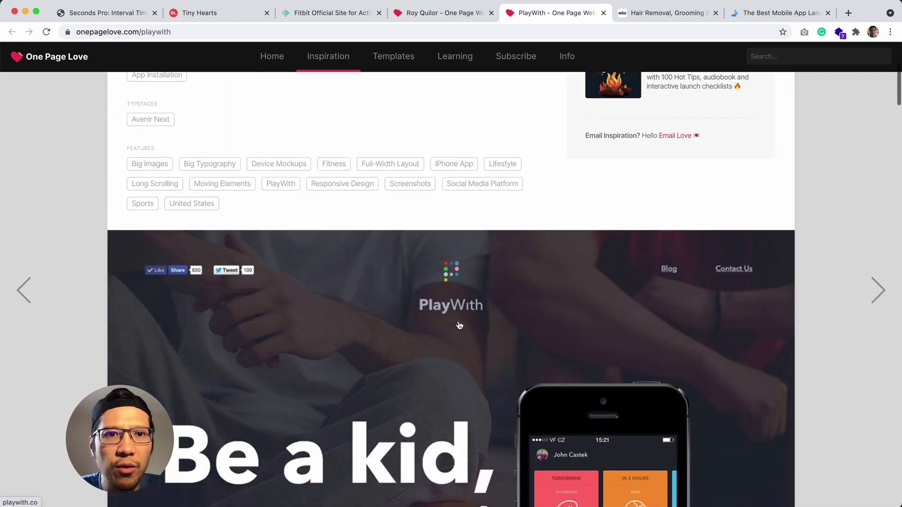
left_click(672, 175)
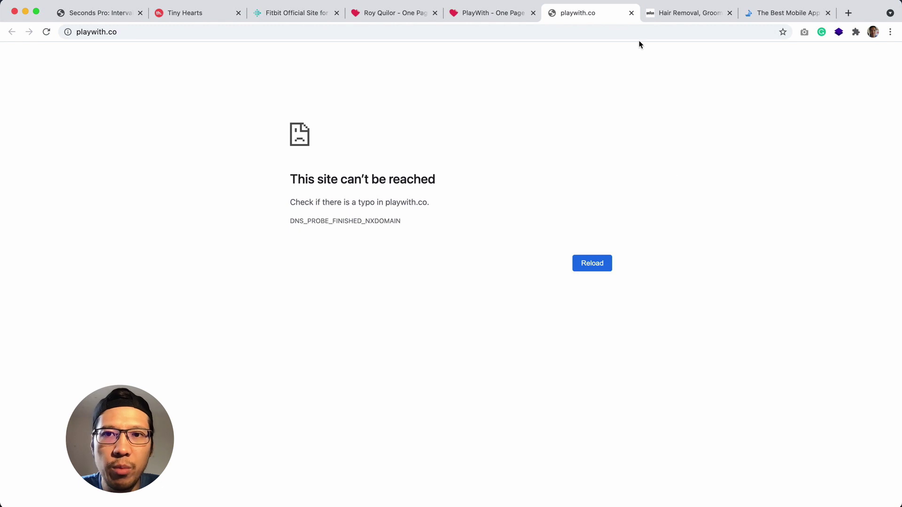
left_click(631, 13)
Examine the PlayWith preview's "Be a kid, again!" hero, App Store badge, phone mockup and lower sections
scroll(397, 284, "down", 11)
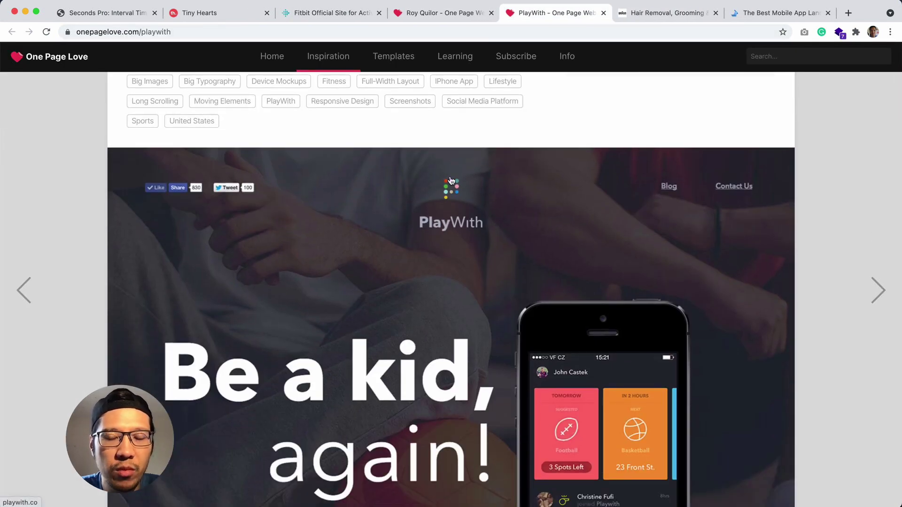
scroll(429, 318, "down", 4)
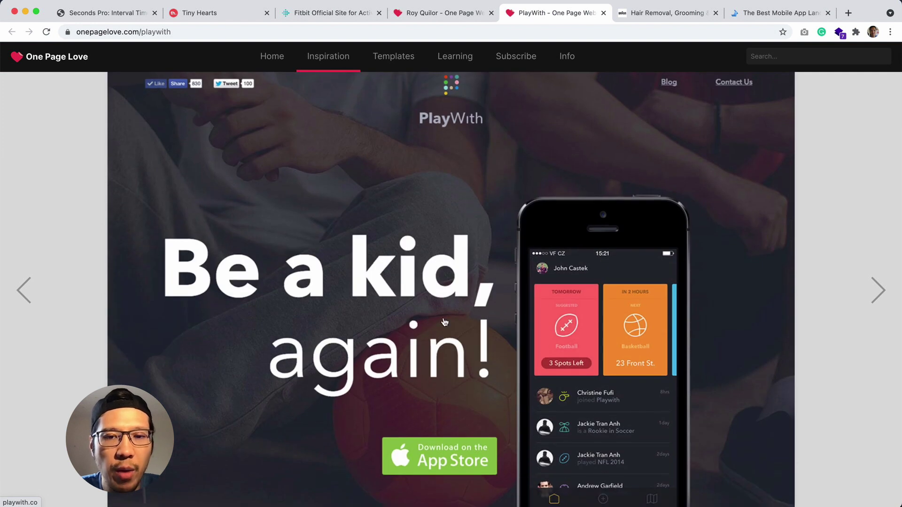
scroll(445, 322, "down", 4)
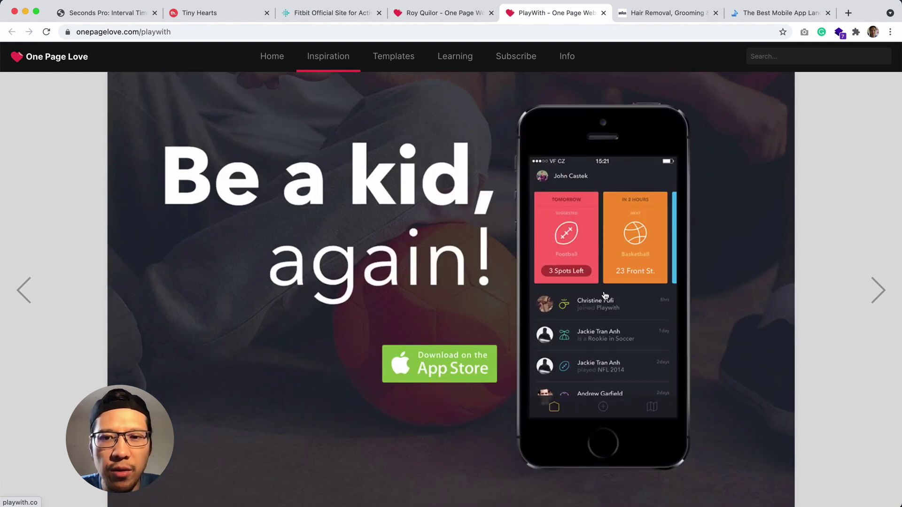
scroll(606, 296, "down", 20)
scroll(463, 344, "up", 20)
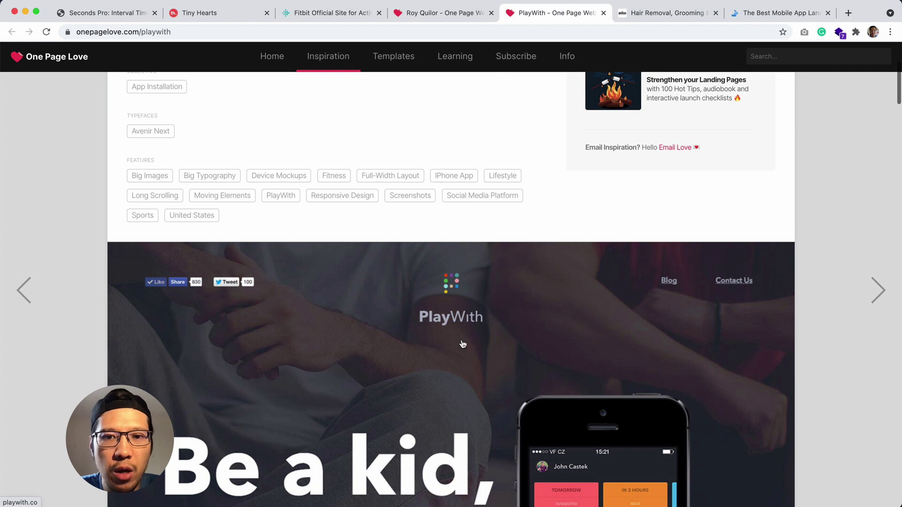
scroll(489, 361, "down", 5)
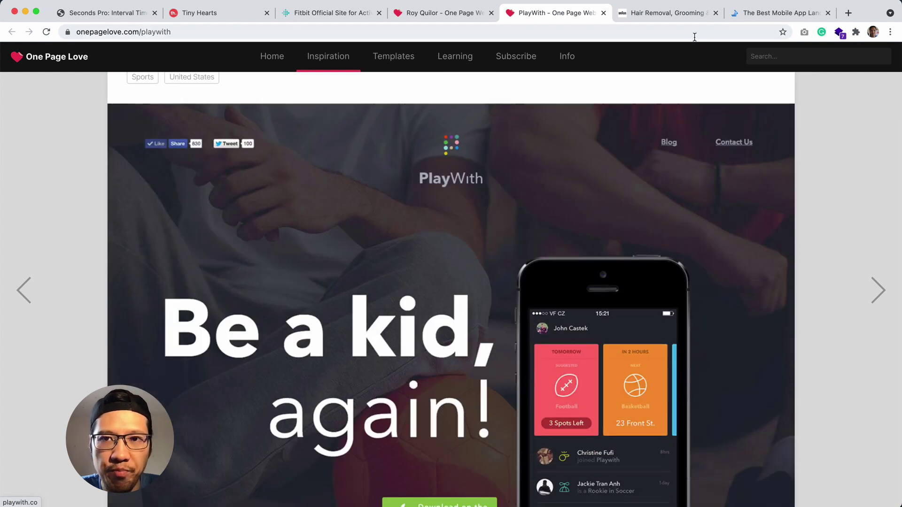
Compare the Braun UK home page hero with the Fitbit home page's hero and product sections
left_click(686, 16)
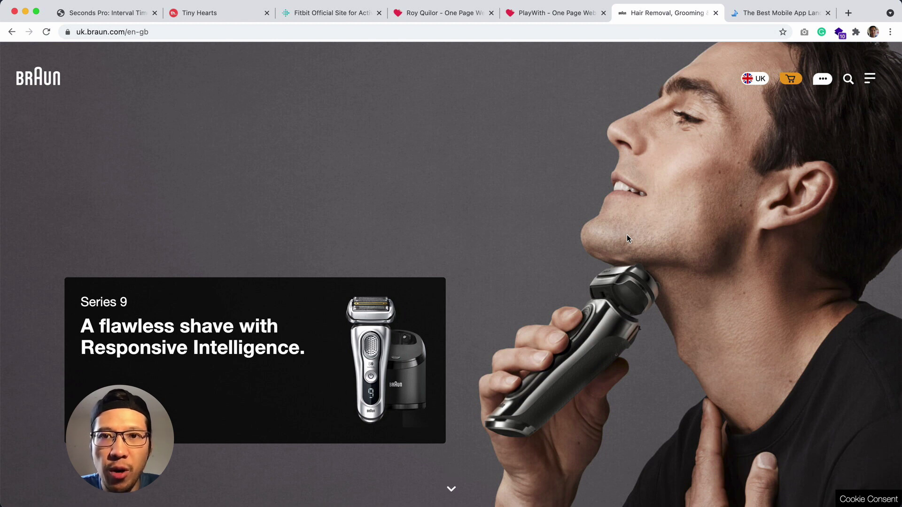
left_click(308, 14)
scroll(487, 294, "down", 8)
scroll(486, 294, "down", 10)
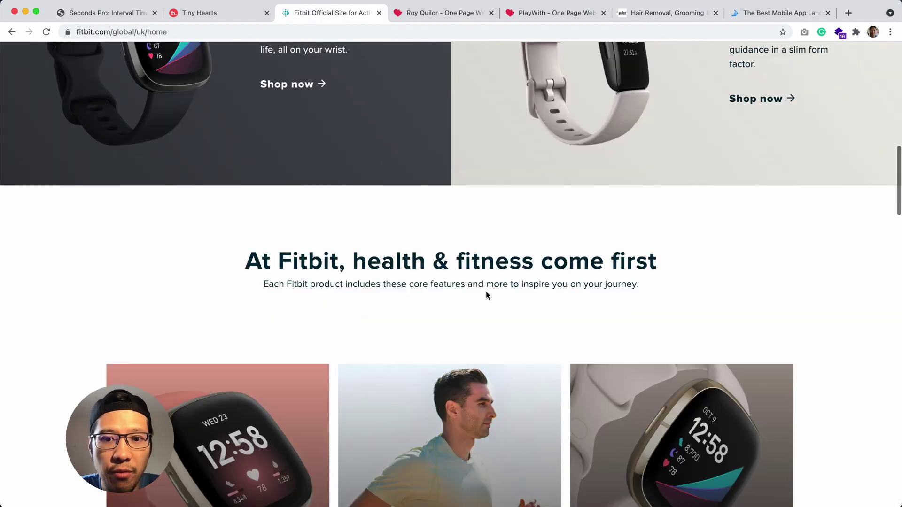
scroll(529, 288, "up", 20)
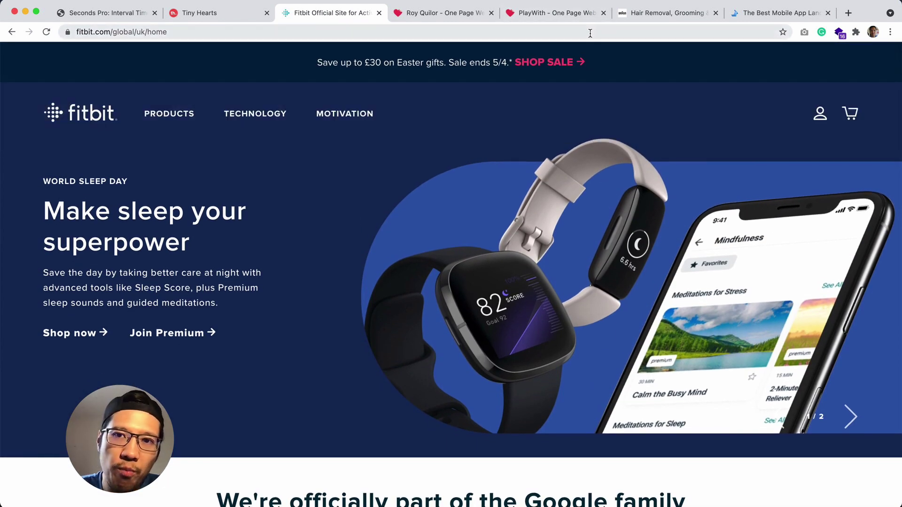
left_click(643, 20)
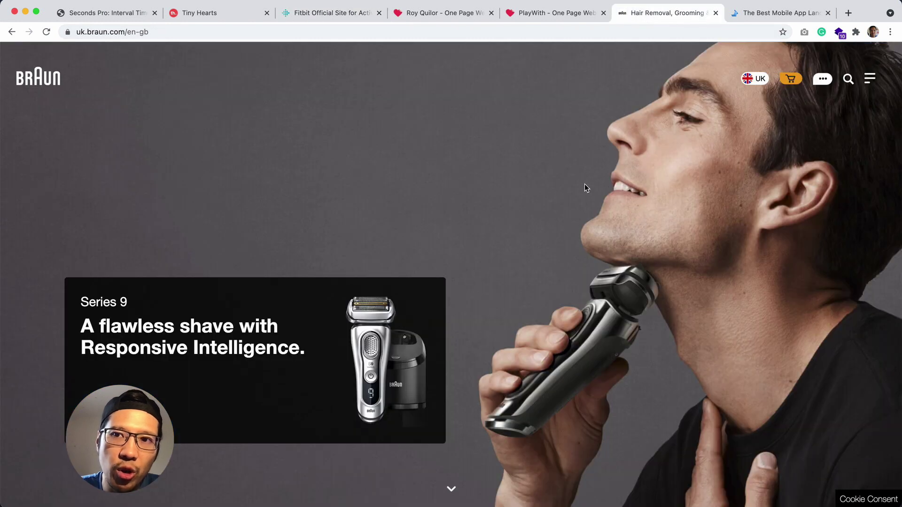
View the Confetti habit tracker landing page on Landingfolio, and switch to Figma's inspiration process list on the Website page
left_click(795, 2)
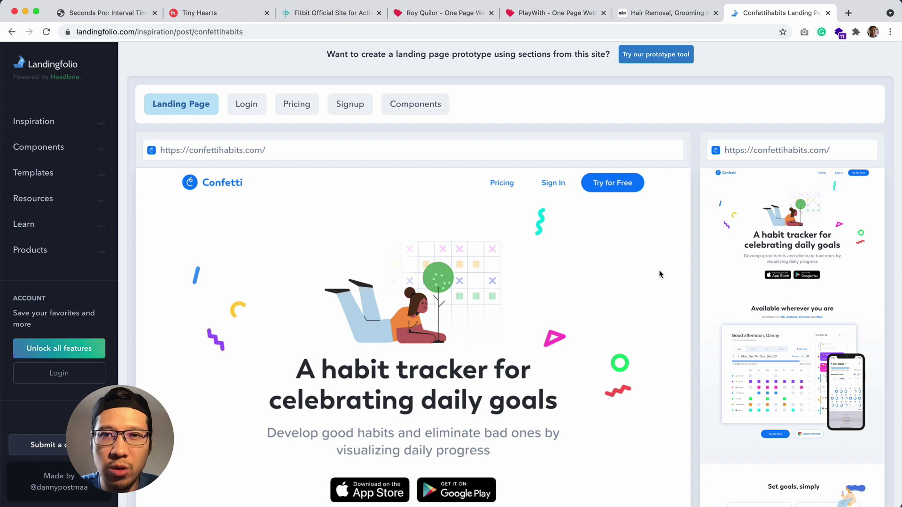
mouse_move(509, 501)
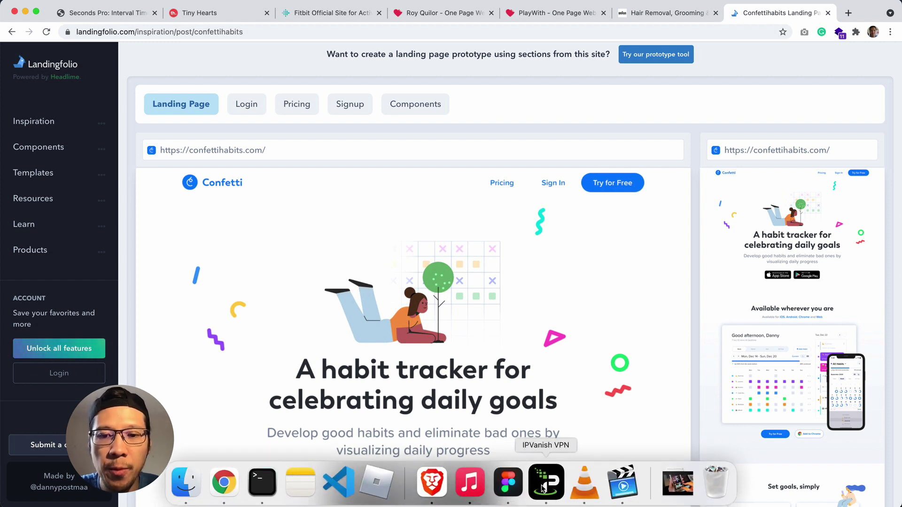
left_click(520, 487)
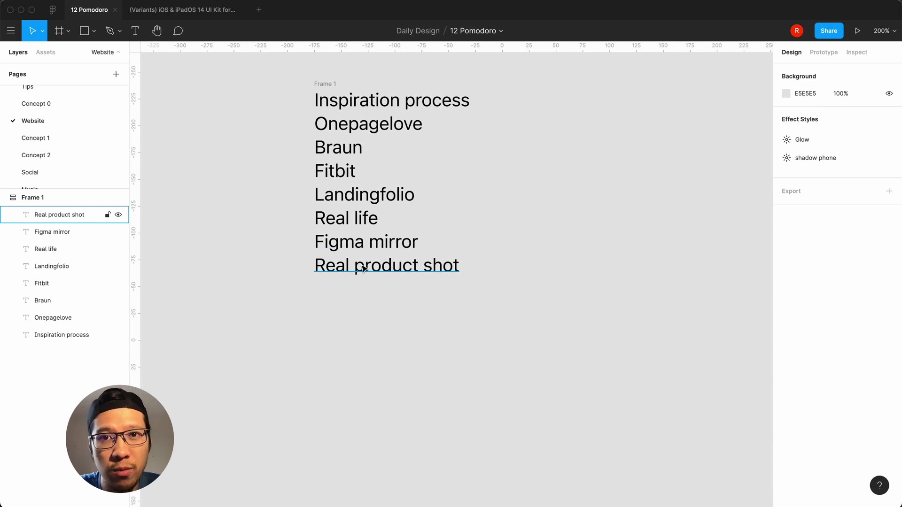
Switch to Finder's "video 048 fitness website" folder and preview the phone product photos from P1100310.JPG through P1100326.JPG
left_click(190, 486)
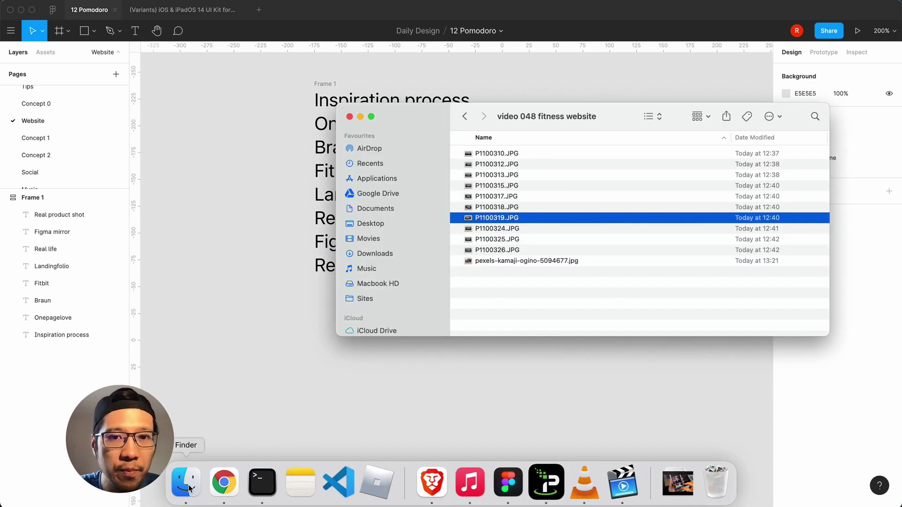
left_click(518, 154)
key("space")
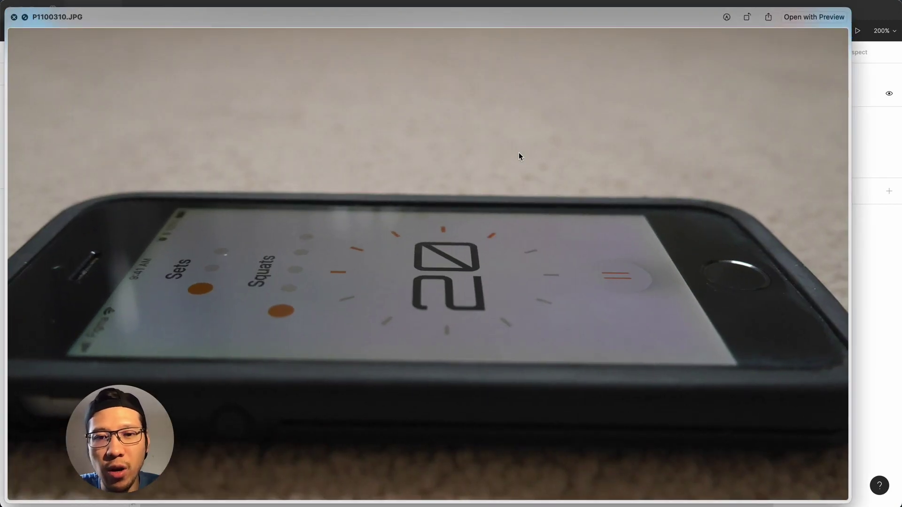
key("Down")
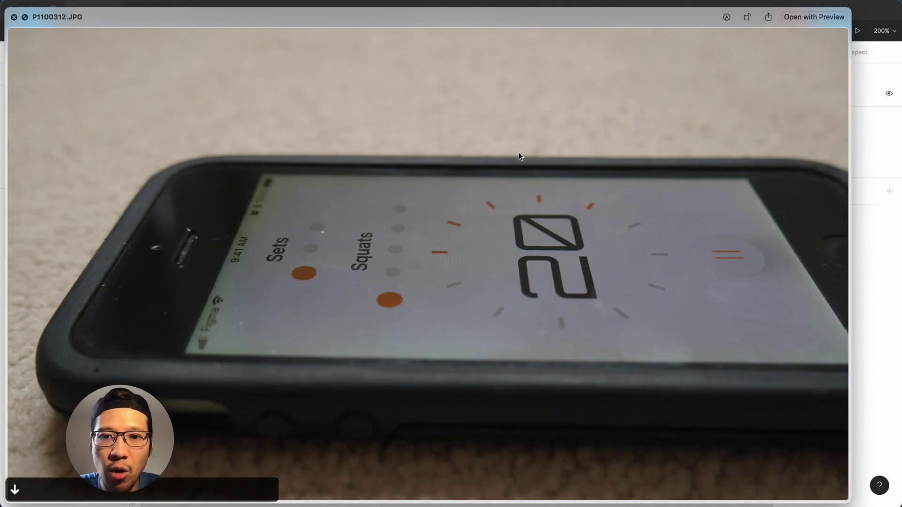
key("Down")
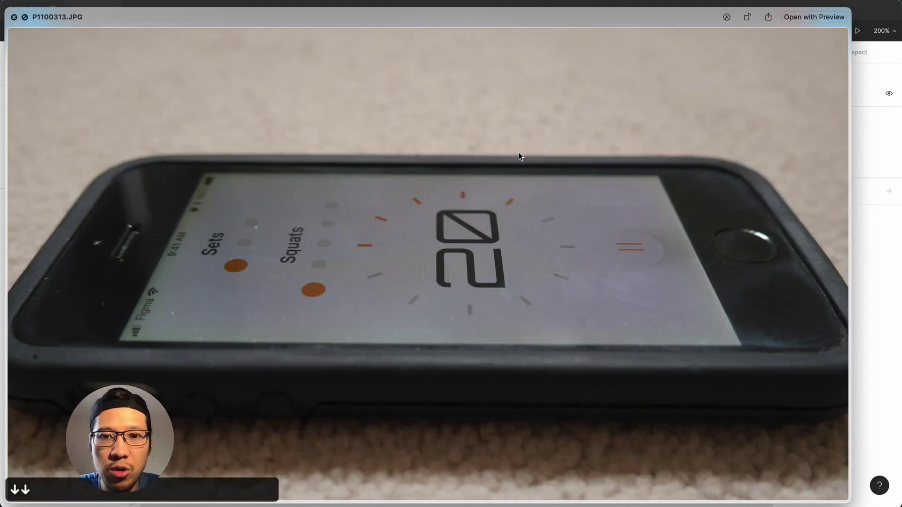
key("Down")
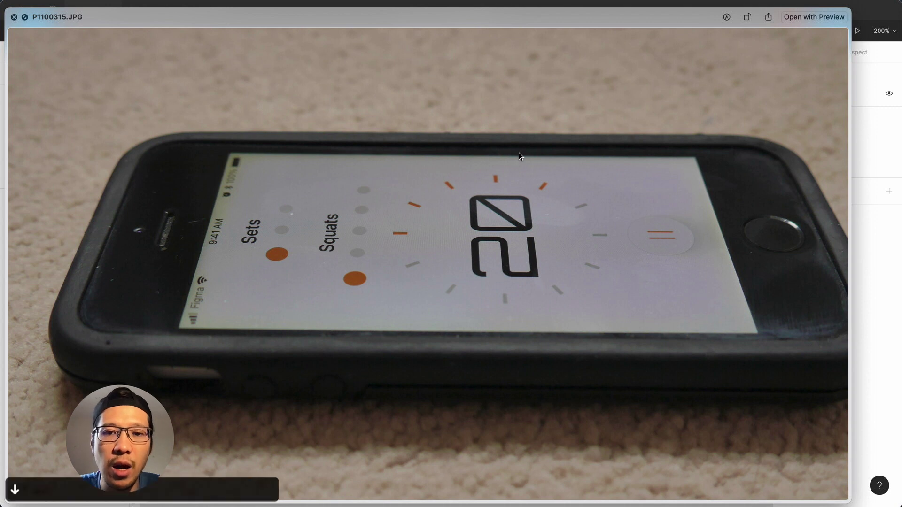
key("Right")
key("Down")
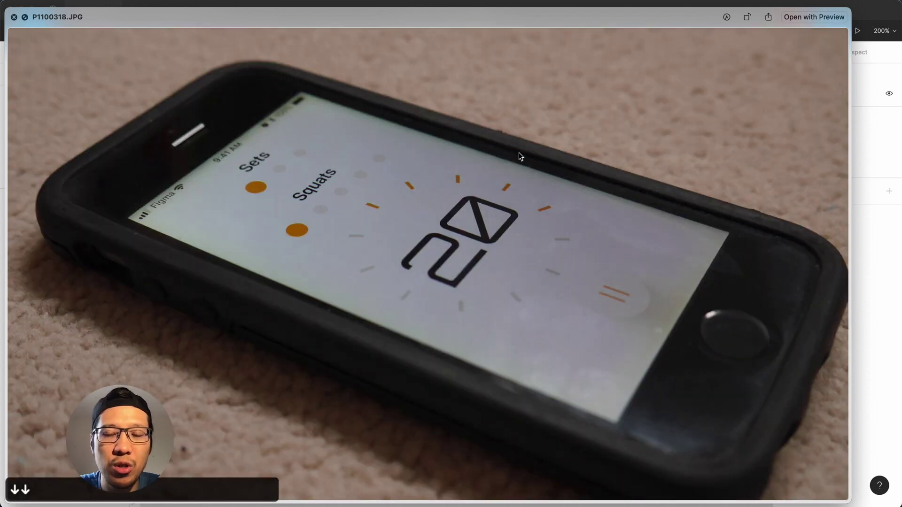
key("Down")
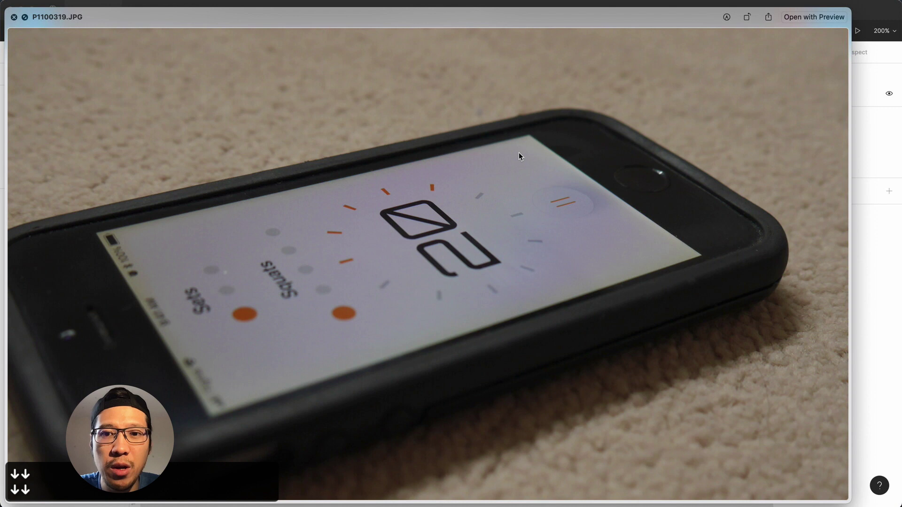
key("Down")
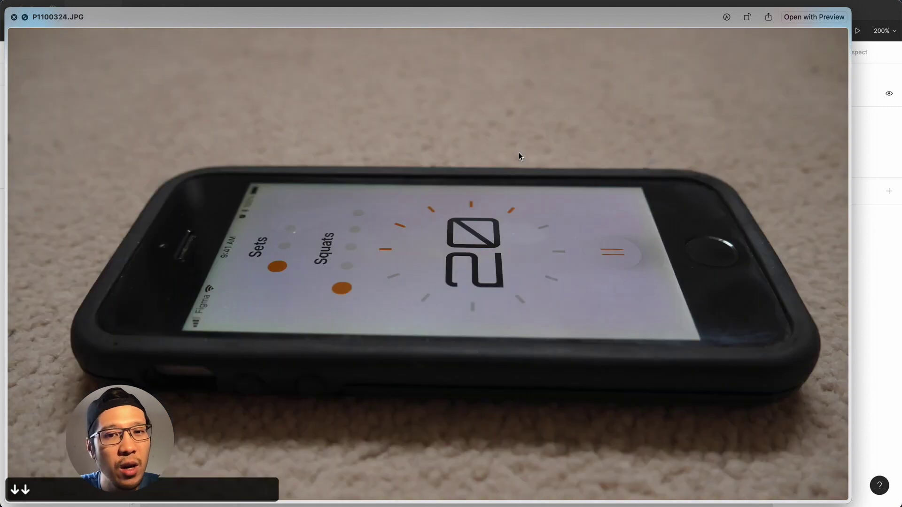
key("Down")
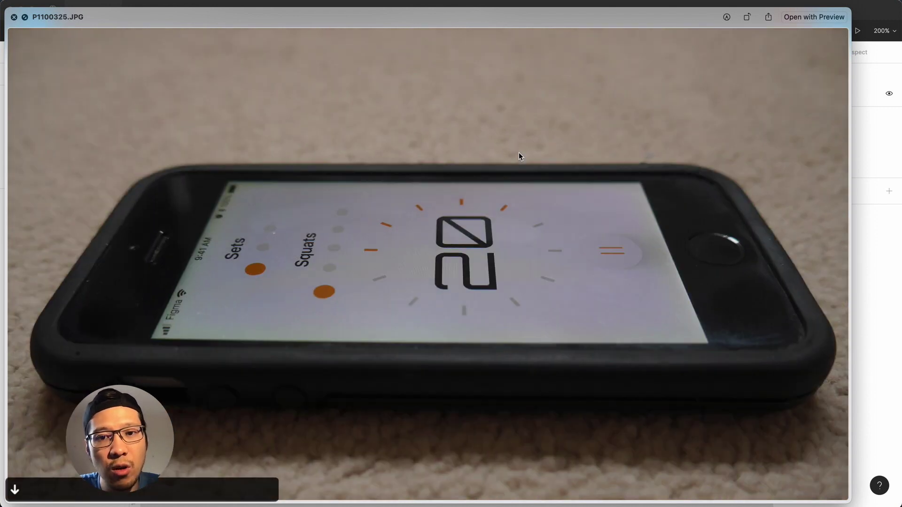
key("Down")
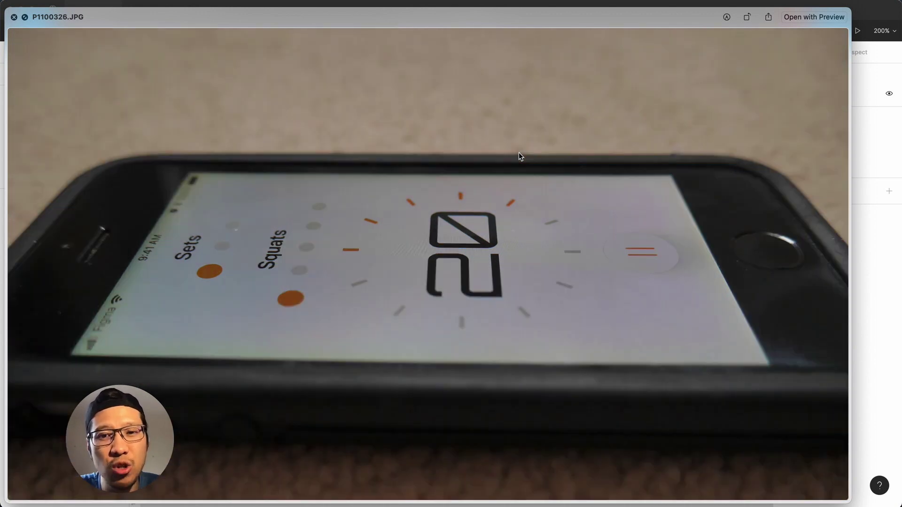
Preview the exercise lifestyle photo pexels-kamaji-ogino-5094677.jpg, reposition its preview to examine the whole image, and close it
key("Down")
key("Up")
key("Down")
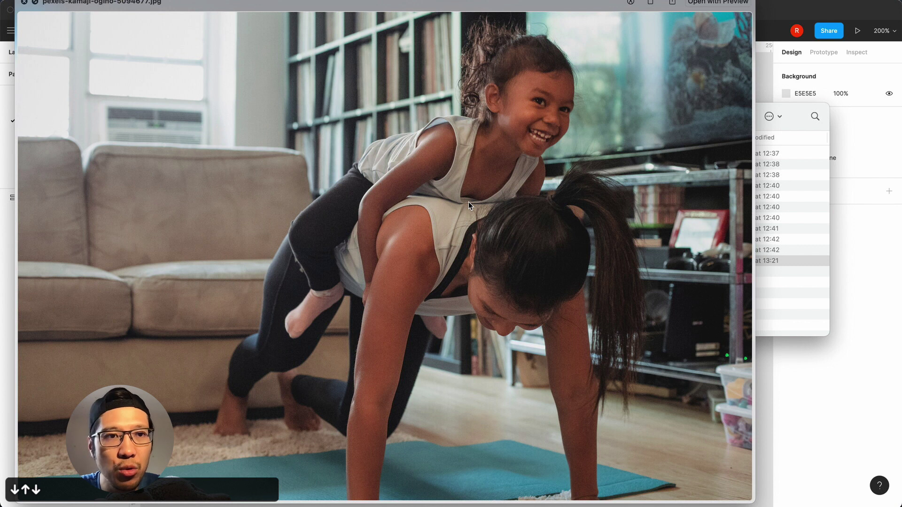
left_click_drag(173, 12, 137, 24)
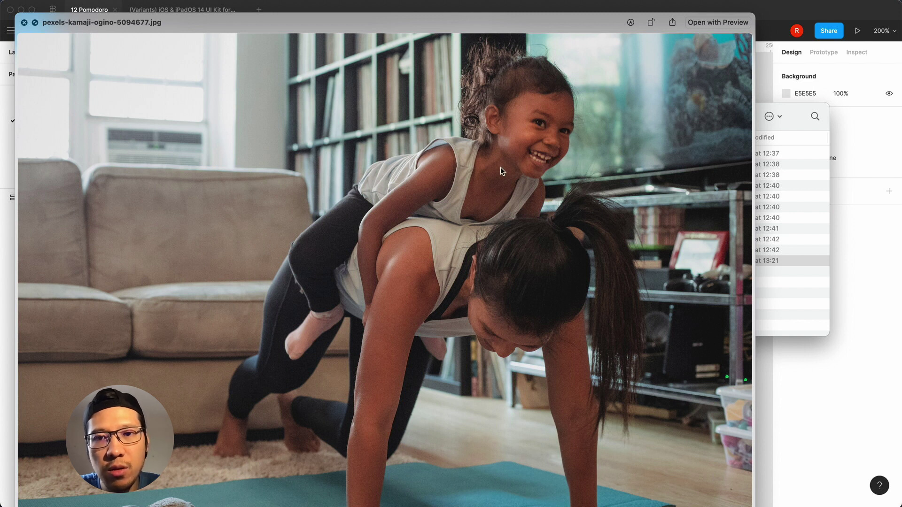
left_click_drag(517, 21, 541, 2)
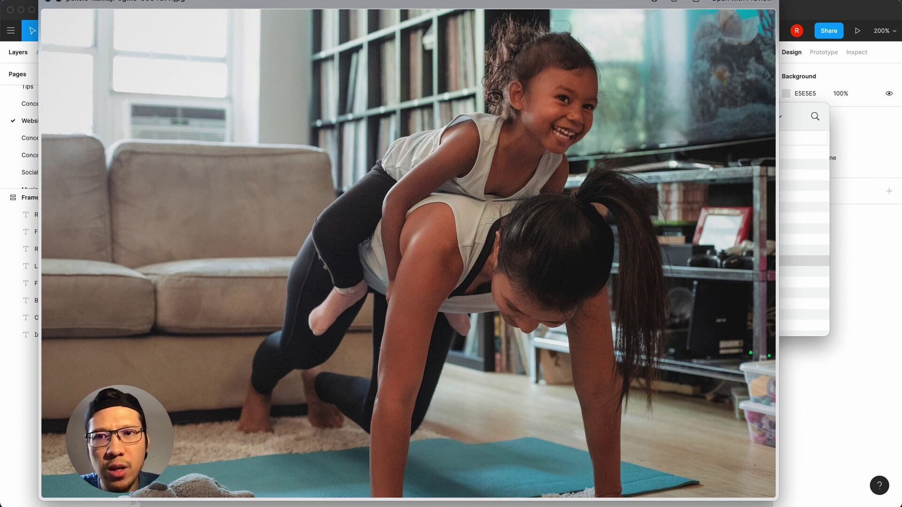
left_click_drag(613, 1, 617, 0)
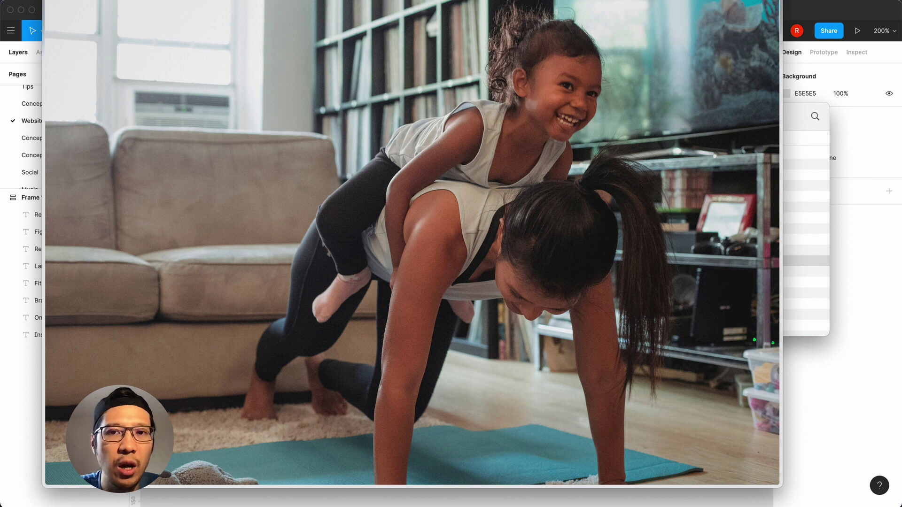
key("space")
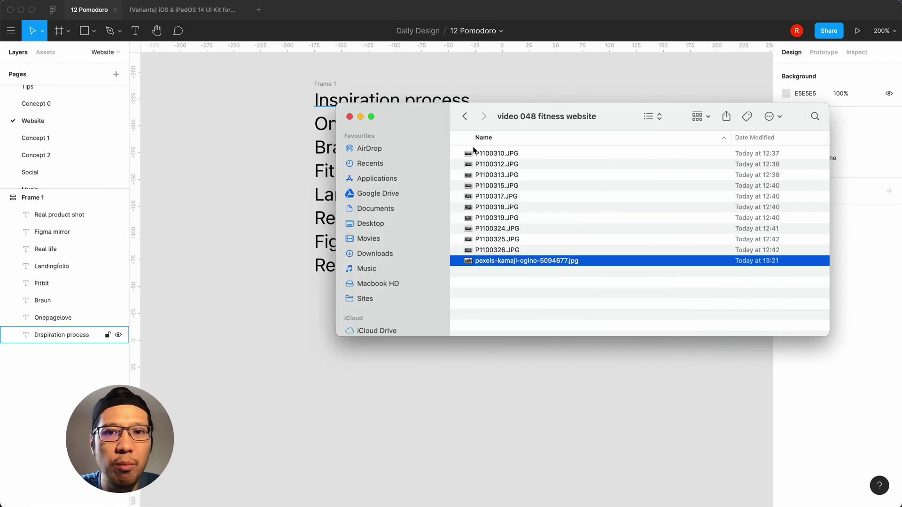
Preview the phone photos from P1100310.JPG again and compare them with the Wake Alarm phone shot on the Tiny Hearts page in Chrome
left_click(518, 155)
key("space")
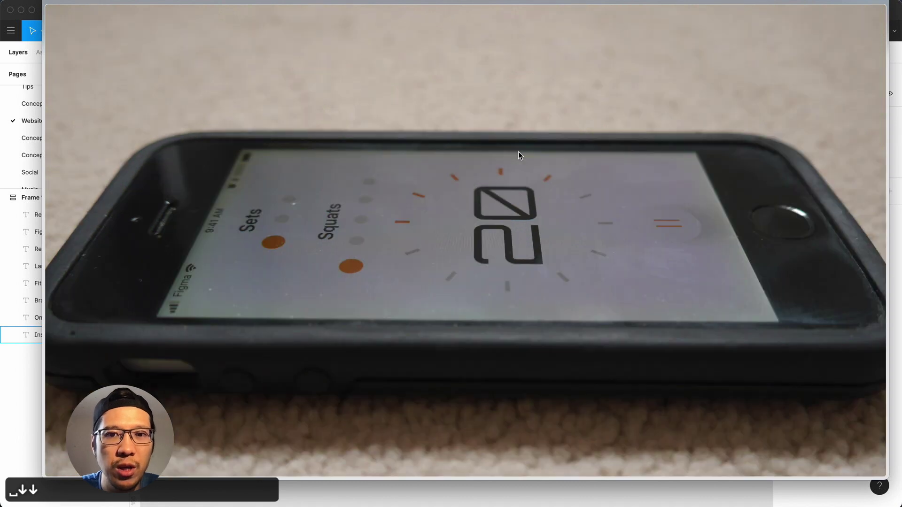
key("space")
left_click(225, 491)
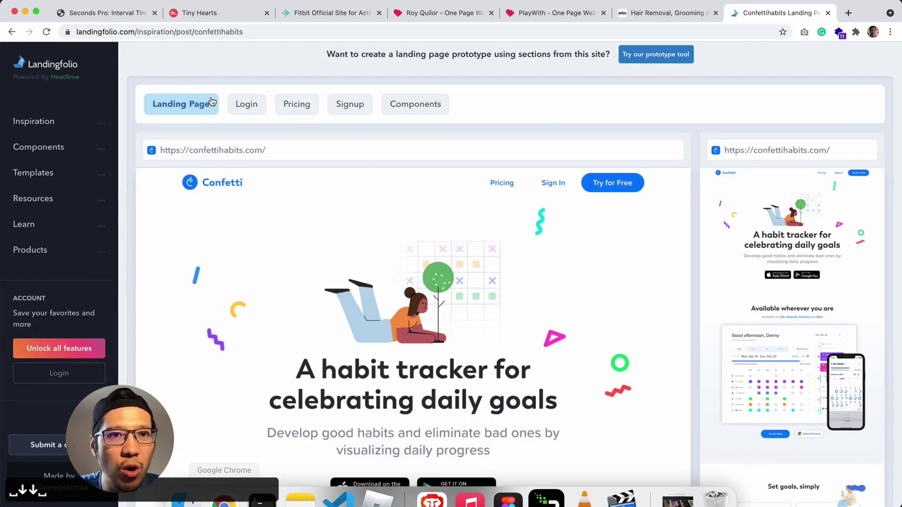
left_click(226, 15)
scroll(403, 268, "down", 10)
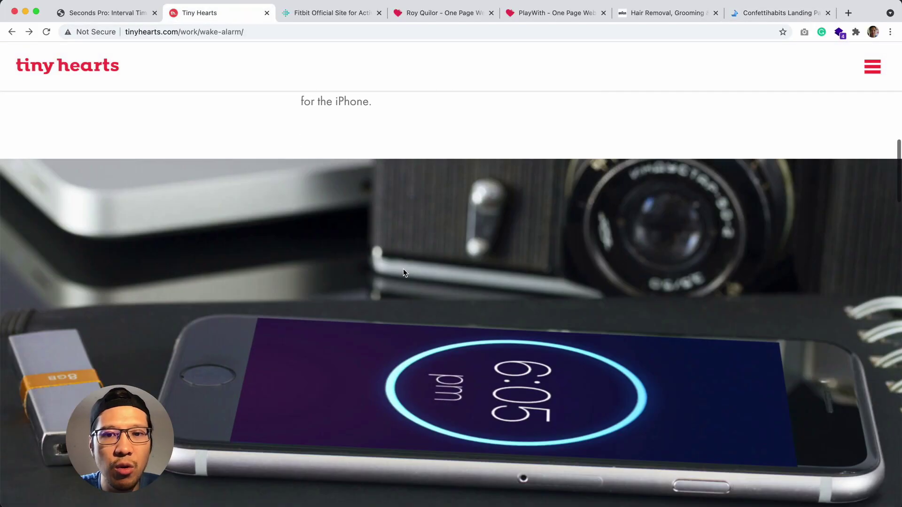
scroll(403, 273, "down", 3)
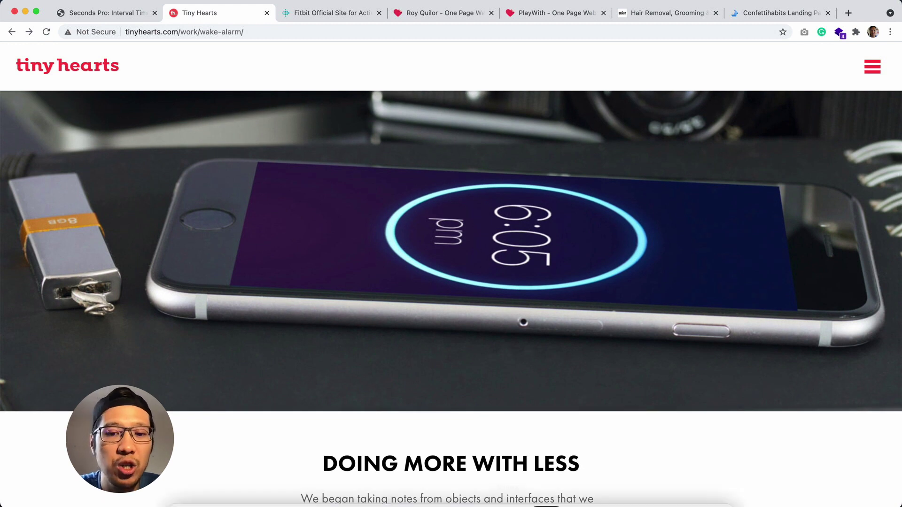
Switch back to Figma's inspiration list, open the tomato timer for a quick look, and dismiss it
left_click(508, 482)
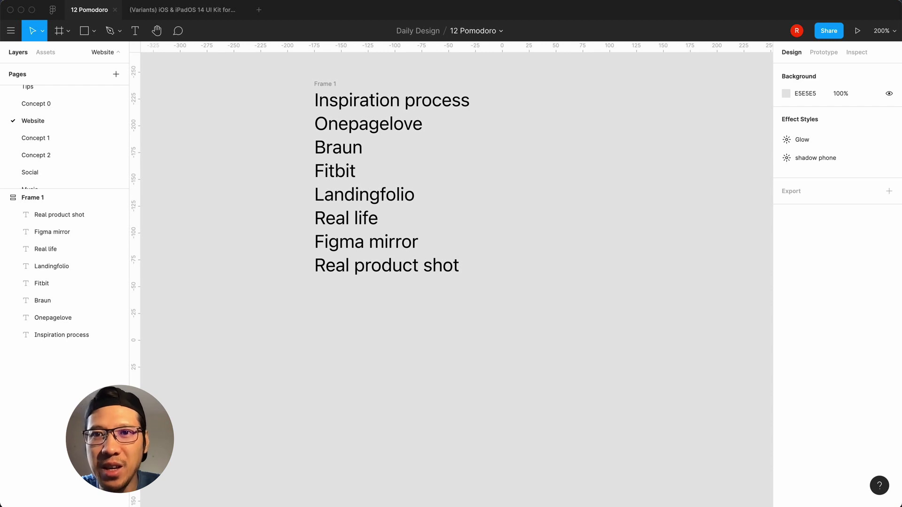
left_click(597, 0)
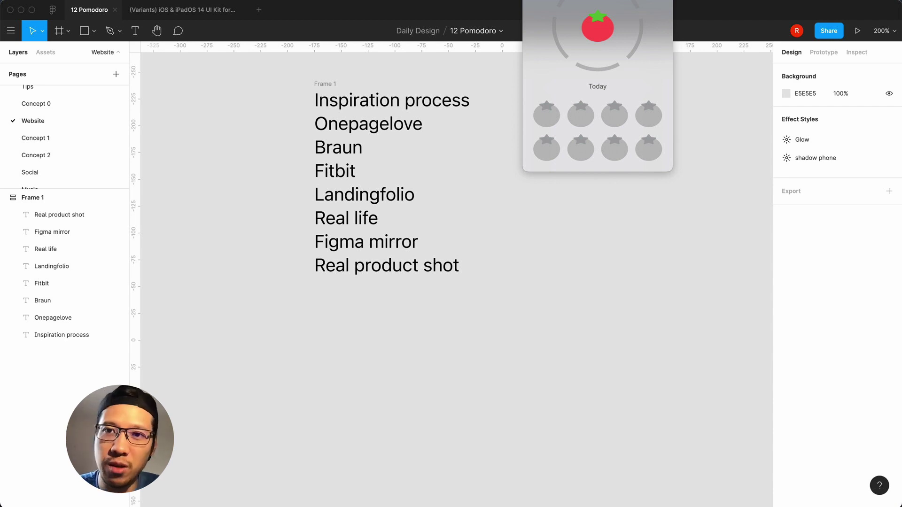
left_click(566, 171)
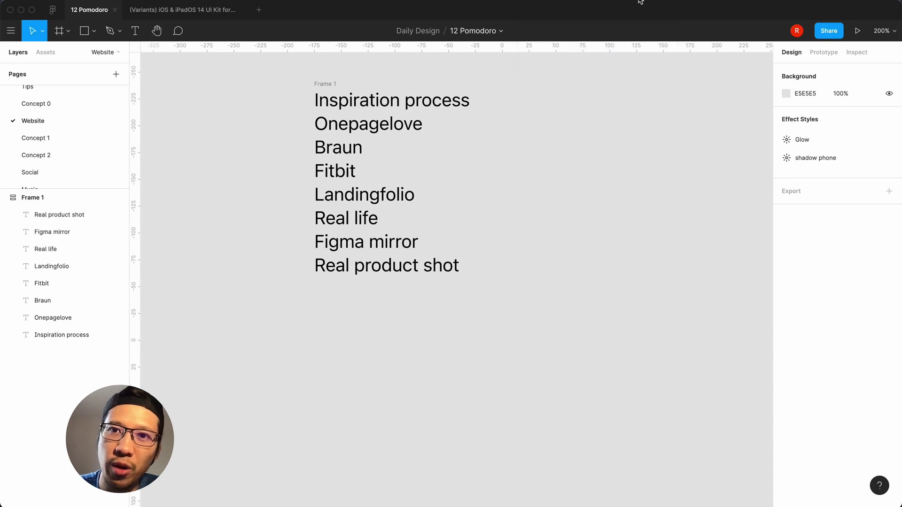
Add a new frame beside the inspiration list using the MacBook Pro preset, 1440 × 900, and view it at 100%
scroll(566, 171, "right", 3)
scroll(566, 171, "up", 2)
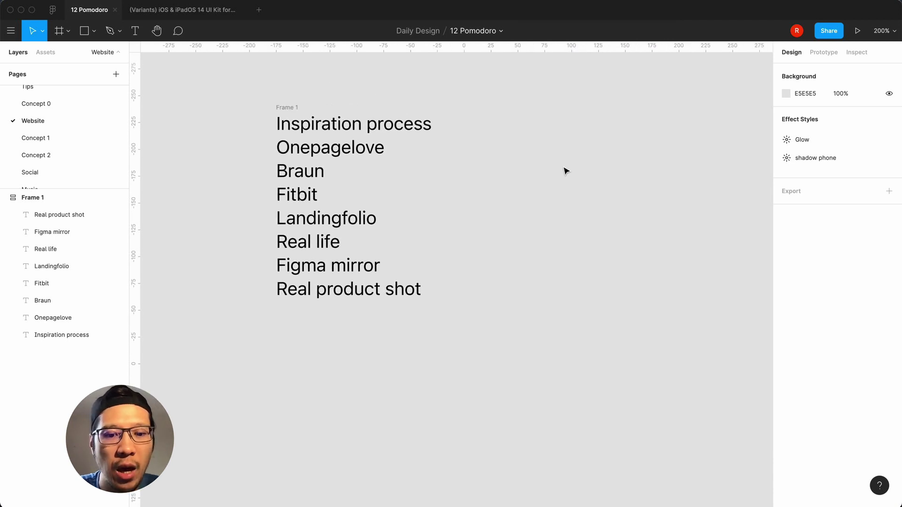
key("f")
left_click(506, 201)
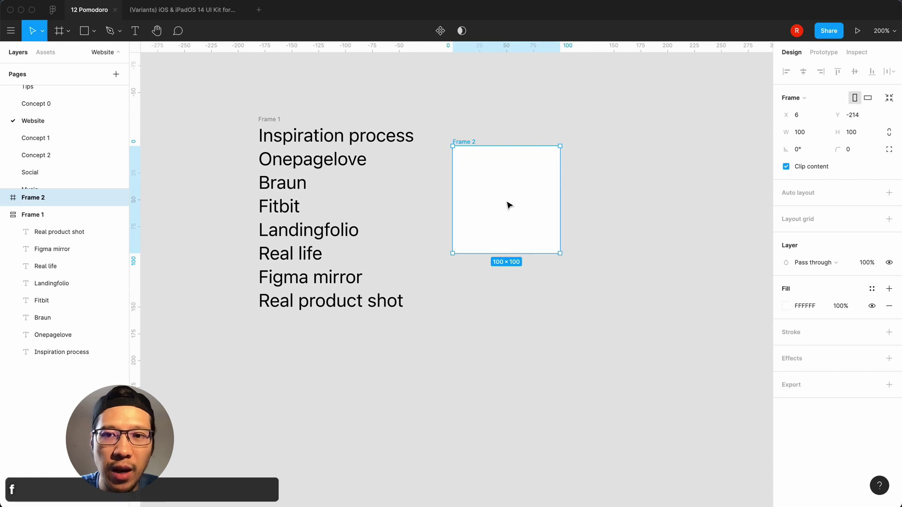
left_click(802, 98)
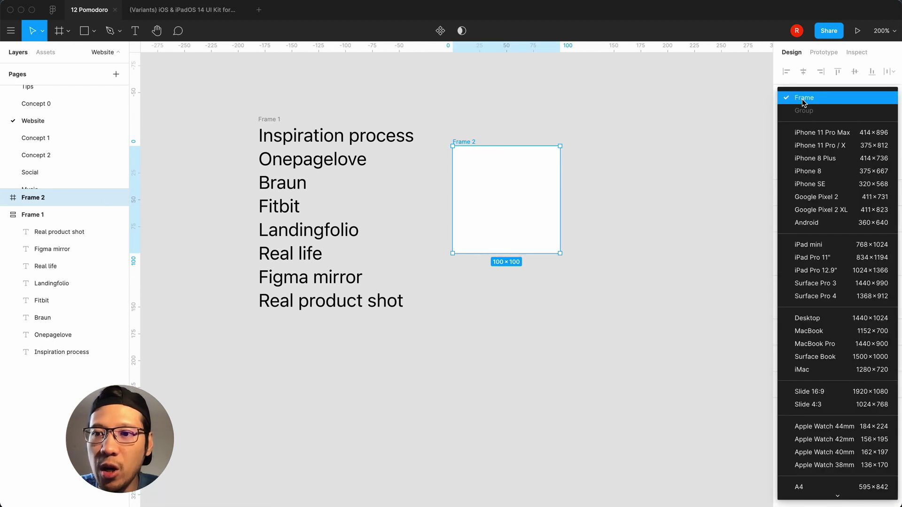
left_click(821, 345)
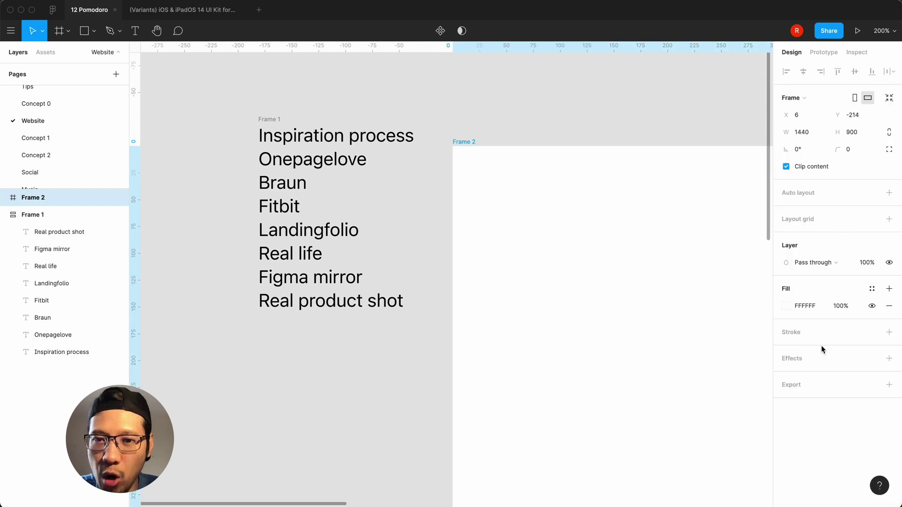
left_click(415, 357)
key("shift+0")
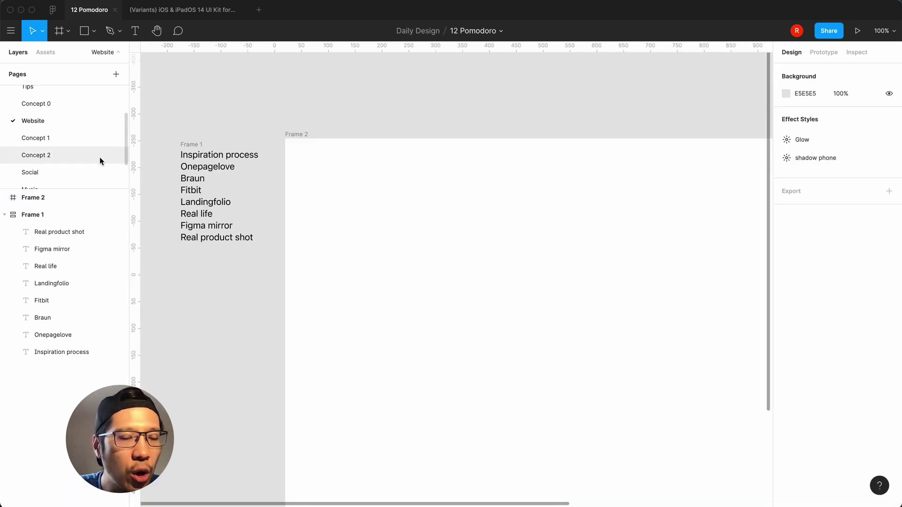
Copy the orange launch screen and the "20" detail view from the Concept 0 page into Frame 2 on the Website page
left_click(64, 104)
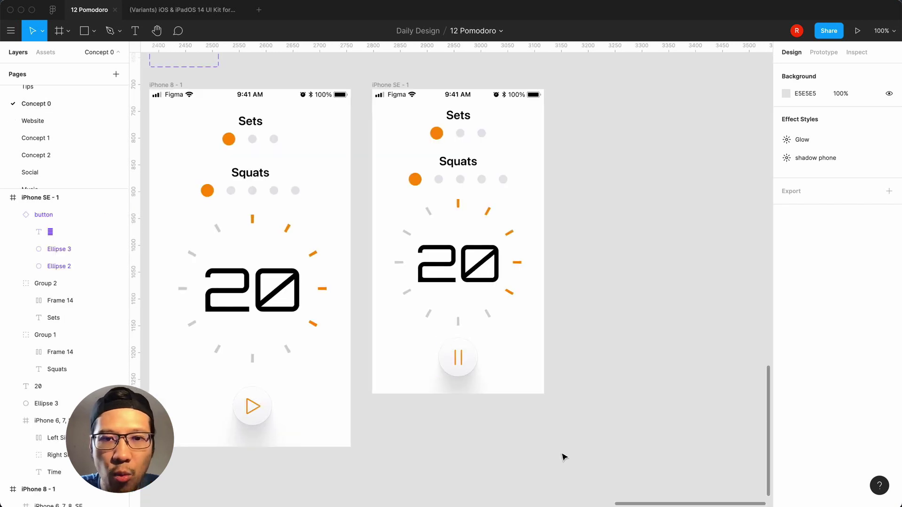
scroll(564, 456, "left", 5)
key("minus")
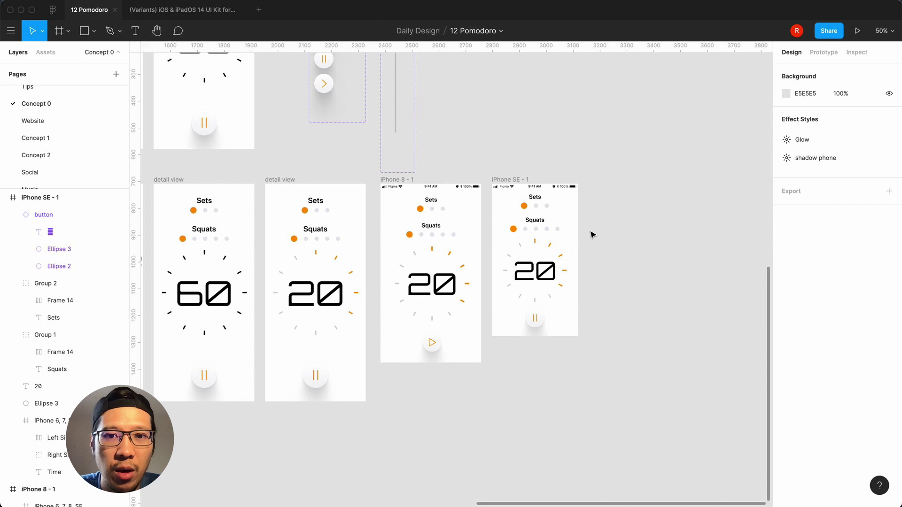
left_click(276, 180)
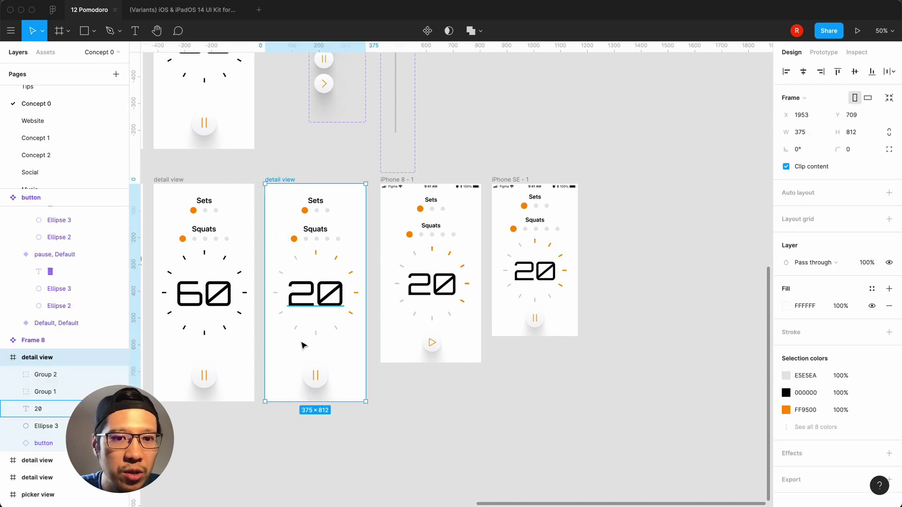
key("minus")
scroll(320, 365, "left", 5)
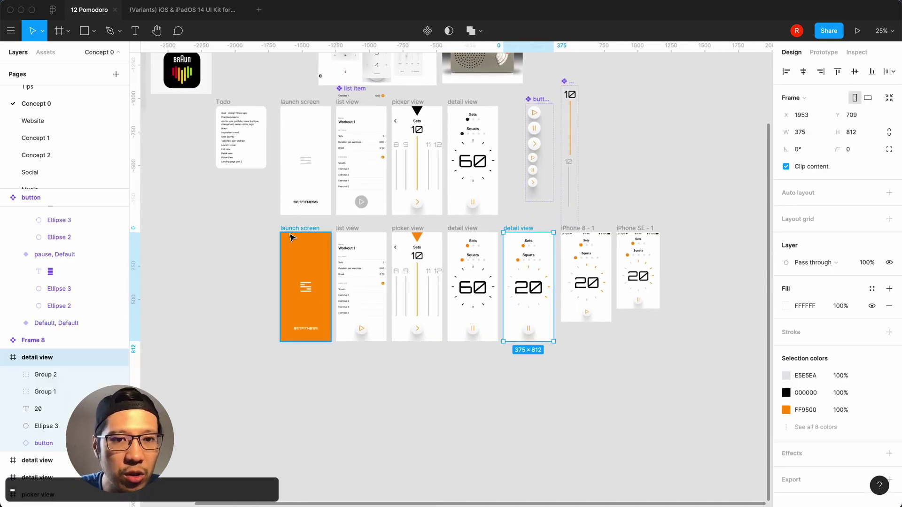
left_click(291, 237)
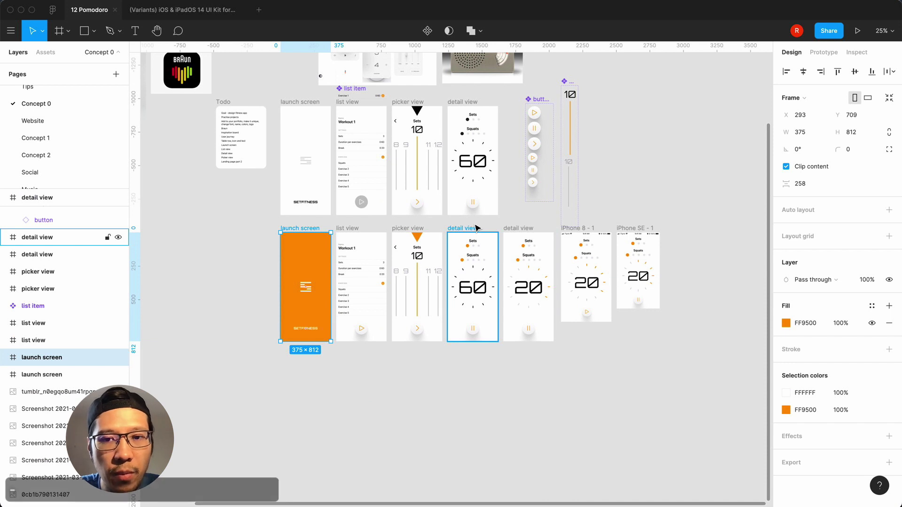
left_click(519, 230, "shift")
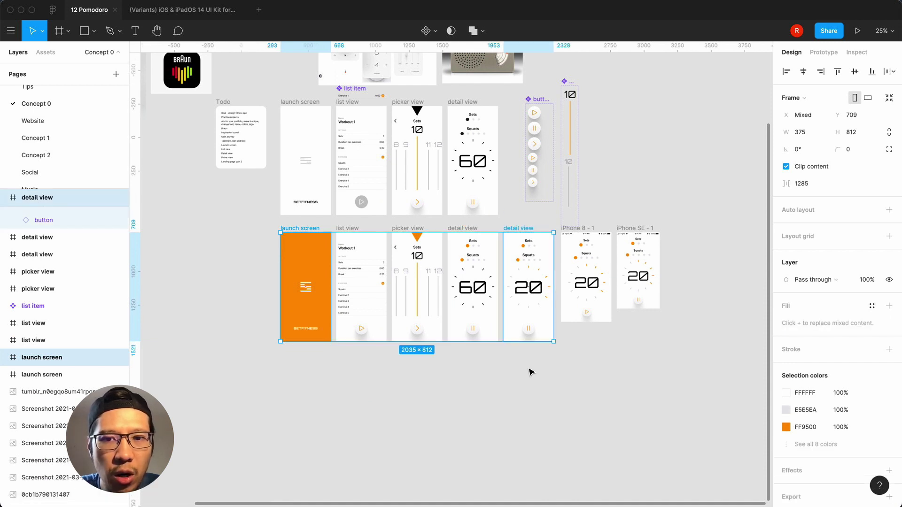
key("super+c")
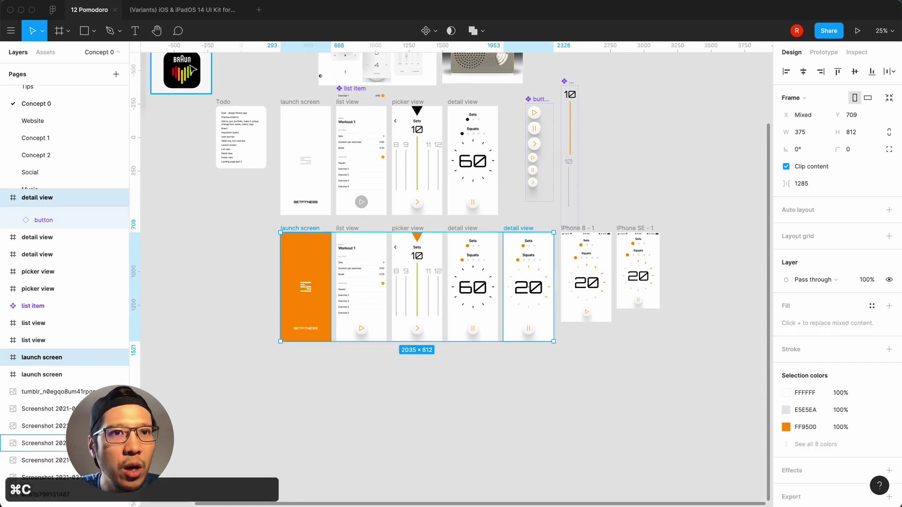
left_click(62, 122)
key("super+v")
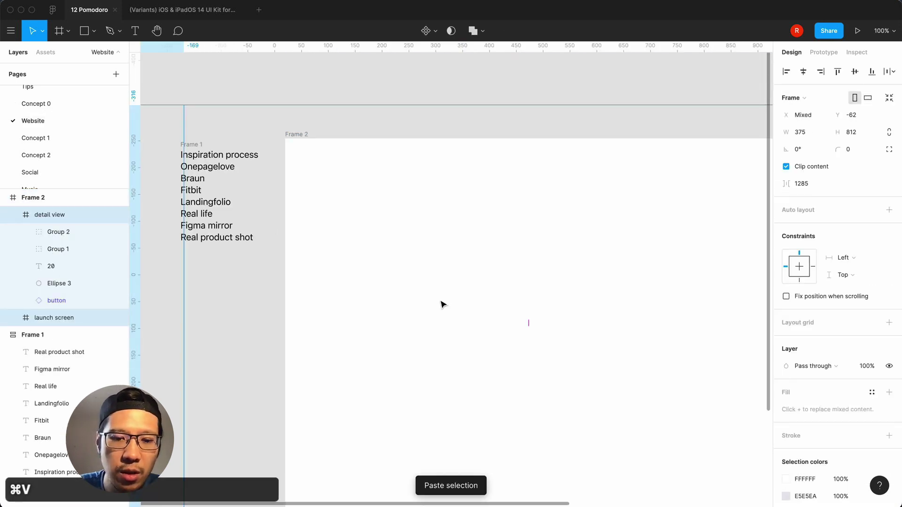
Set the horizontal spacing between the launch screen and detail view to 40 and place both near the middle of Frame 2
key("minus")
key("minus")
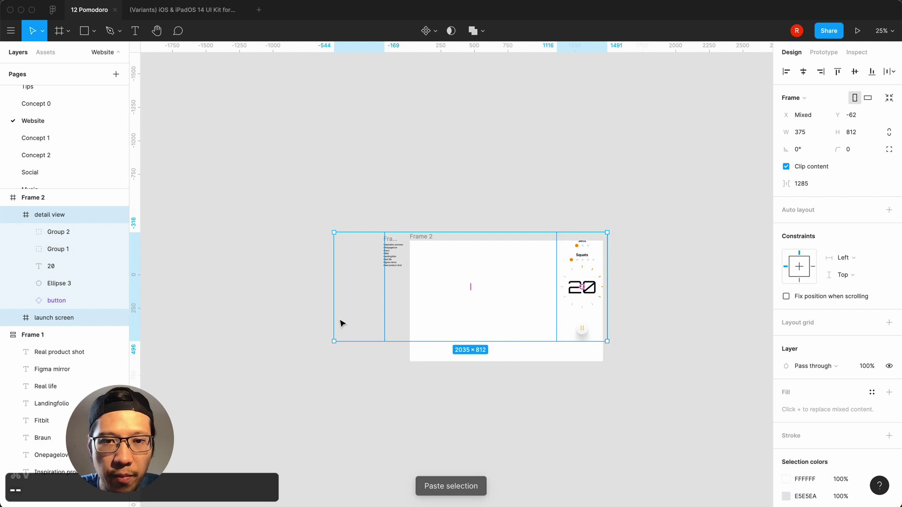
left_click(809, 185)
type("40")
key("Return")
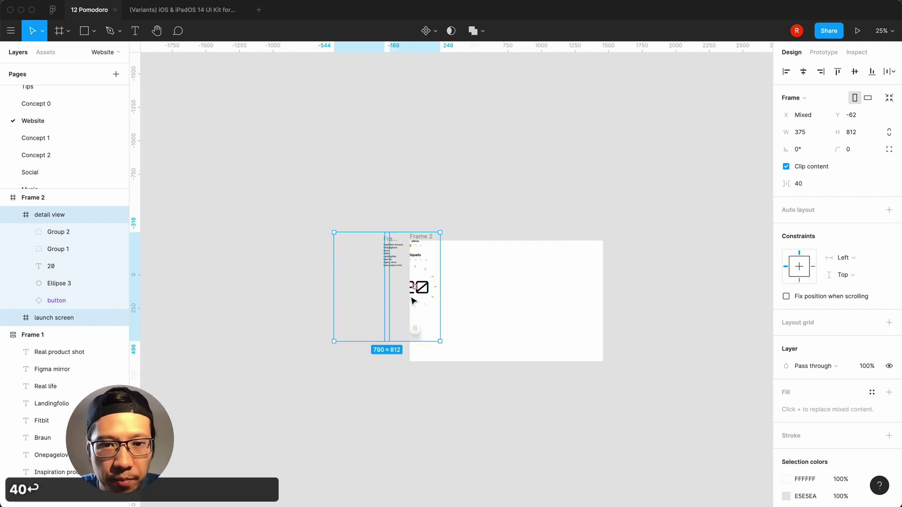
left_click(494, 423)
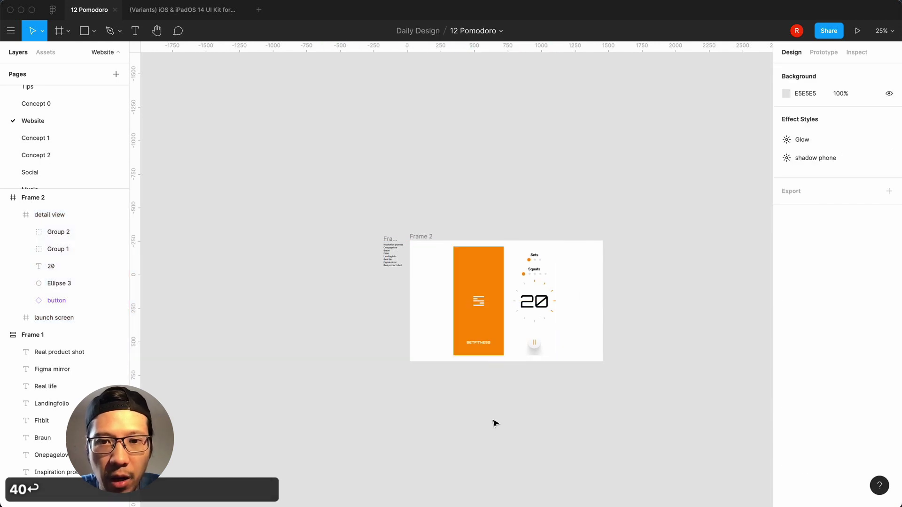
Move the launch screen and detail view together out of Frame 2 onto the canvas to its right
left_click(538, 291)
left_click(478, 284, "shift")
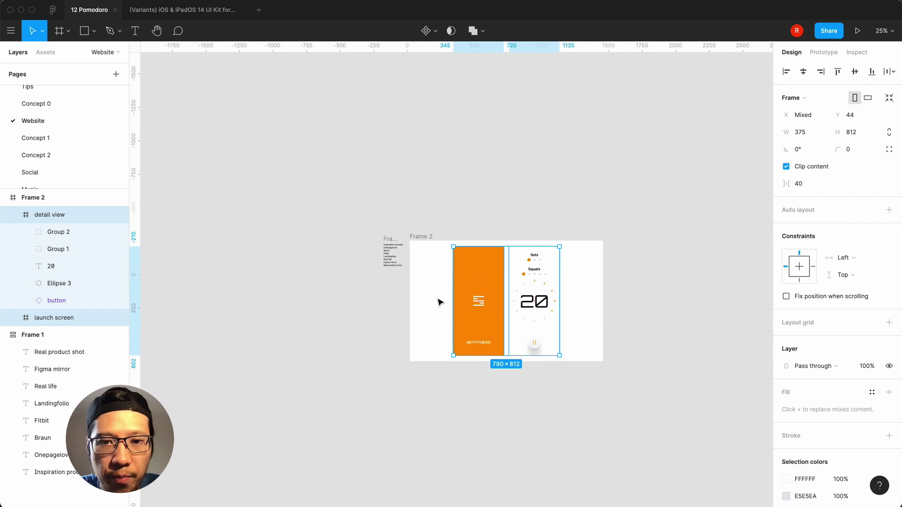
left_click_drag(481, 269, 650, 270)
left_click(484, 415)
scroll(484, 416, "right", 2)
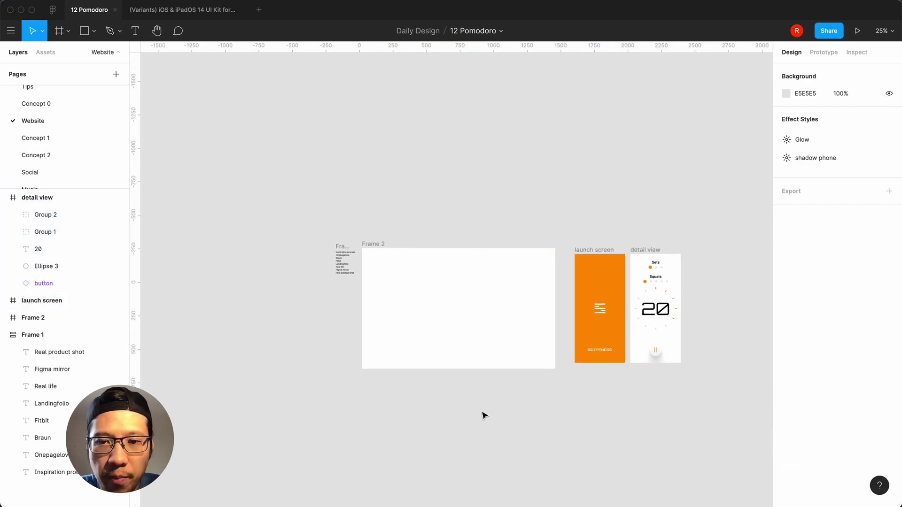
Copy the logo icon from the launch screen into Frame 2 and move it right of centre, to about X 894, Y 356
left_click(601, 311)
key("super+c")
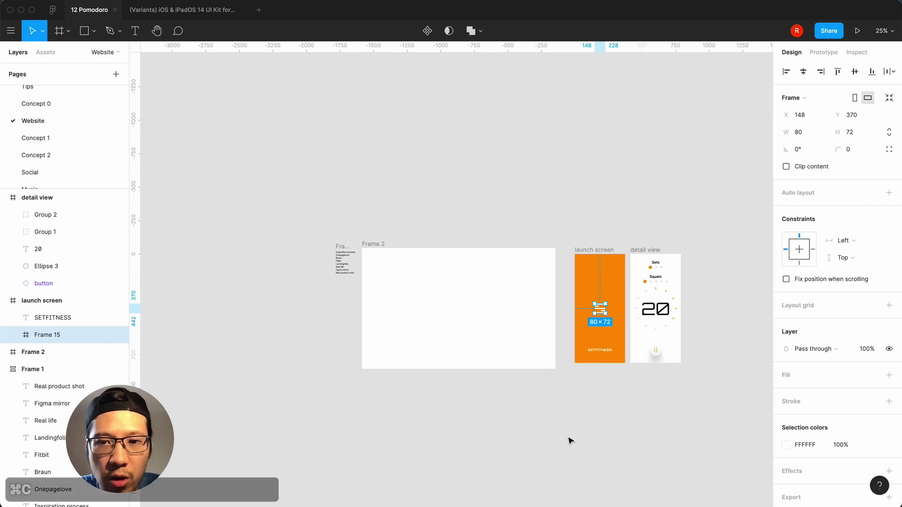
key("equal")
left_click(437, 349)
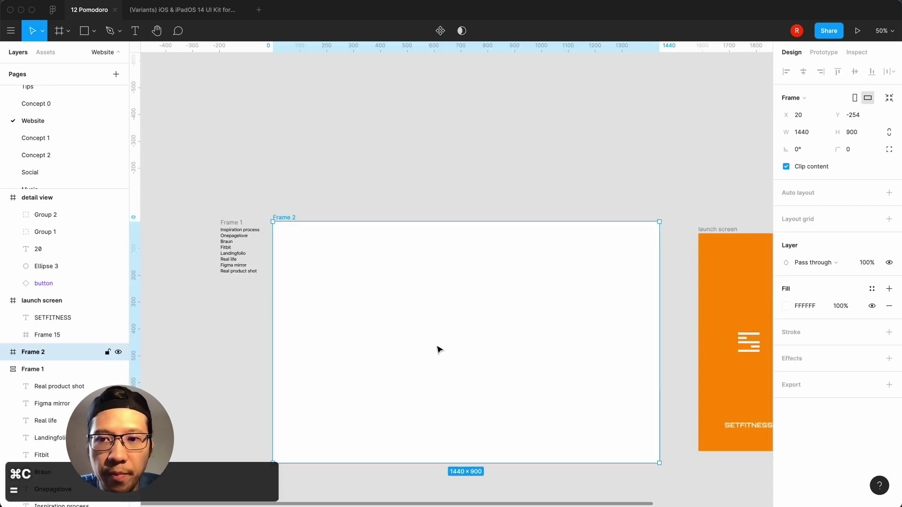
left_click(338, 133)
left_click(437, 284)
key("super+v")
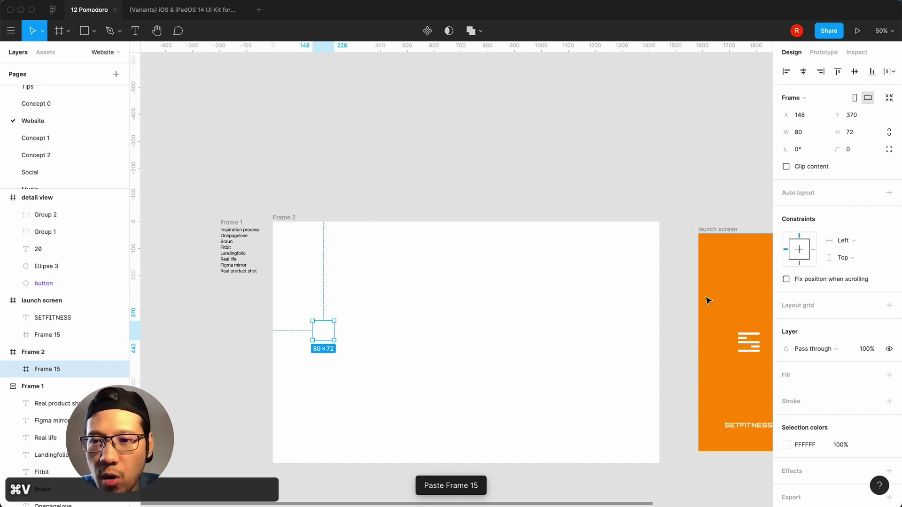
left_click_drag(324, 333, 525, 330)
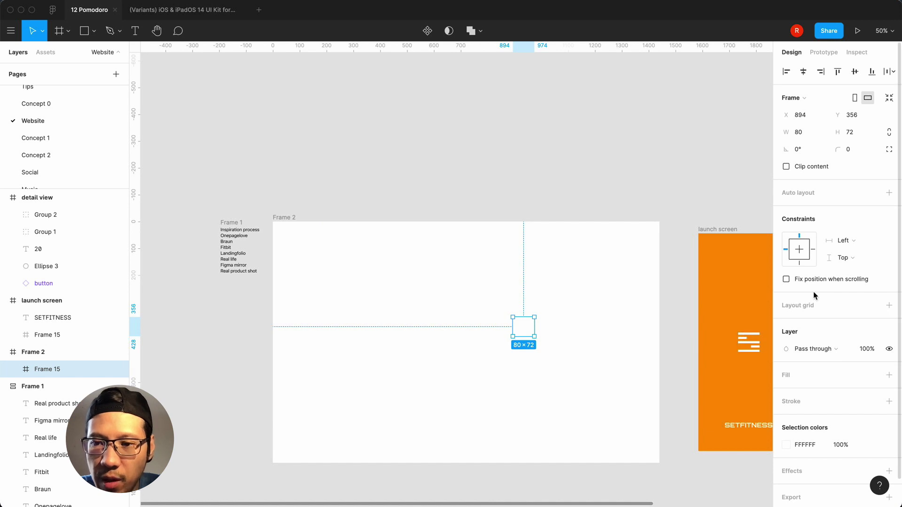
Recolour the pasted logo icon to 1C1C1E and move it to Frame 2's upper-left area, about X 206, Y 258
left_click(785, 444)
left_click_drag(725, 229, 709, 145)
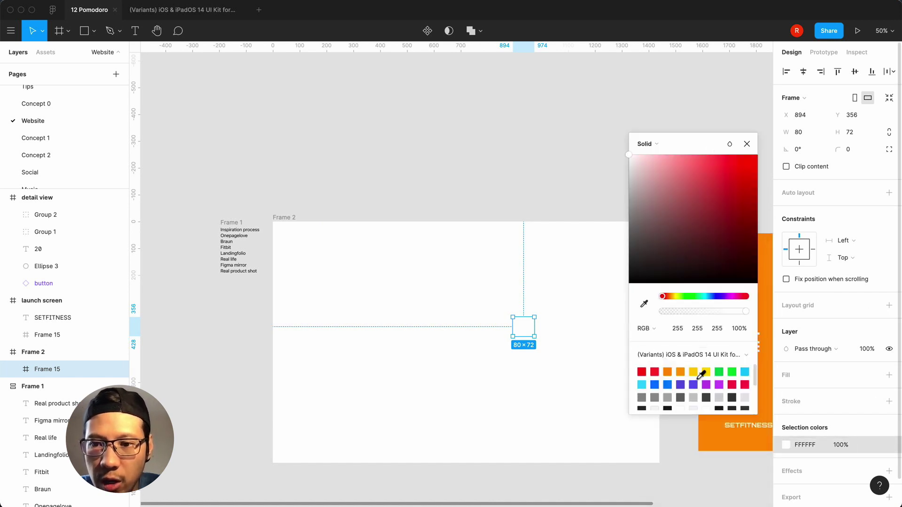
scroll(689, 390, "down", 5)
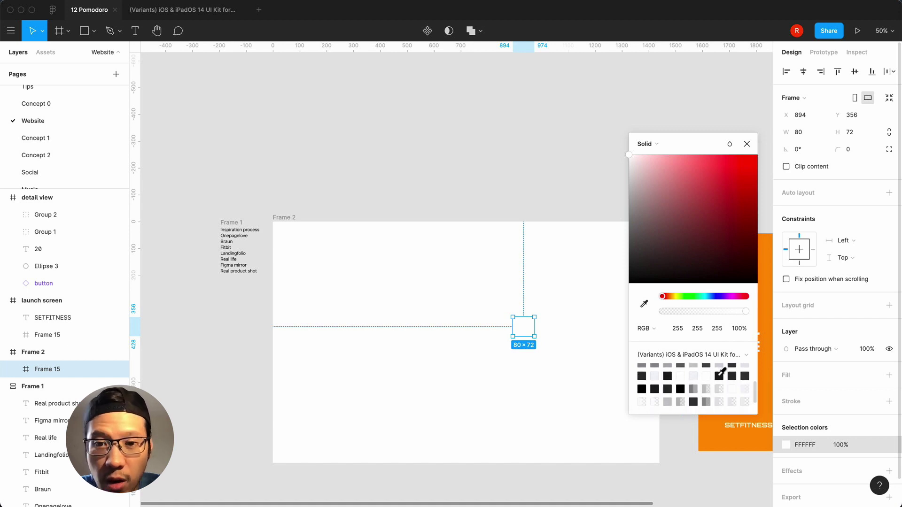
left_click(718, 376)
left_click(746, 144)
left_click(556, 318)
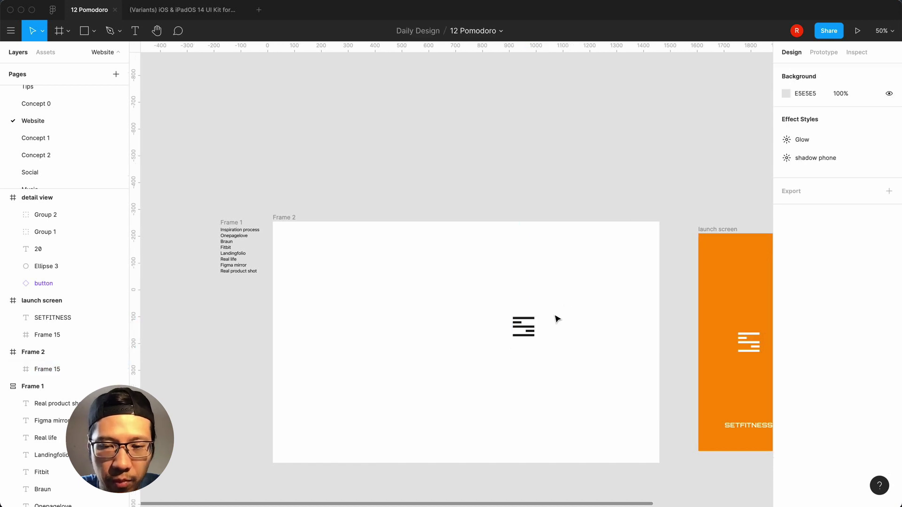
left_click_drag(522, 327, 329, 303)
left_click(338, 365)
scroll(340, 366, "right", 2)
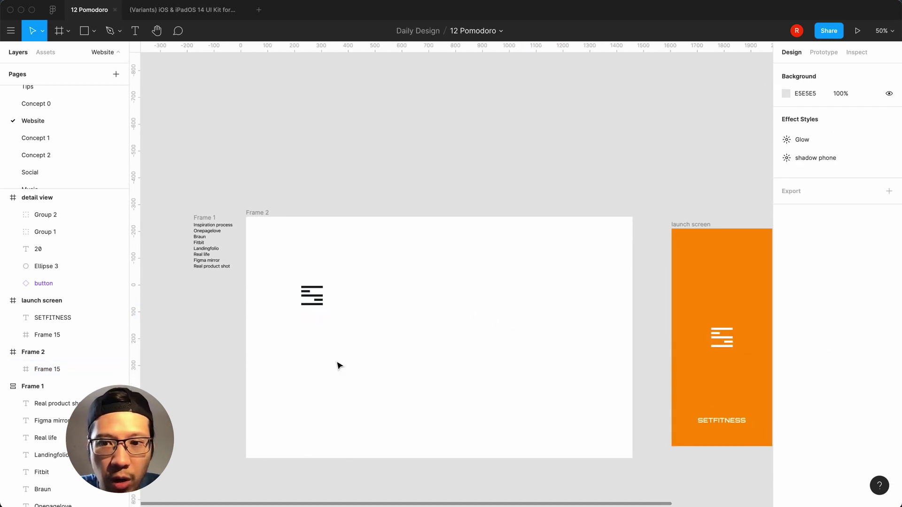
Copy the SETFITNESS wordmark from the launch screen and paste it into Frame 2
scroll(339, 364, "right", 1)
left_click(710, 420)
key("super+c")
left_click(463, 360)
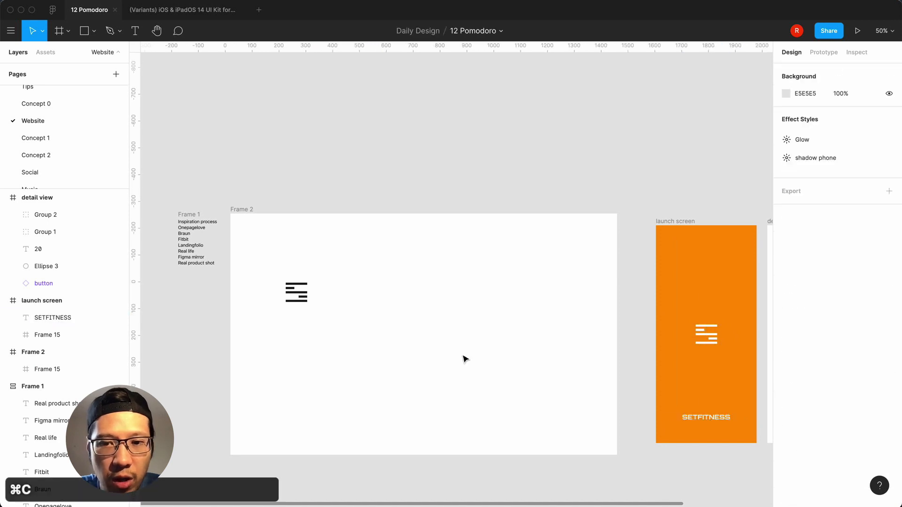
left_click(241, 209)
key("super+v")
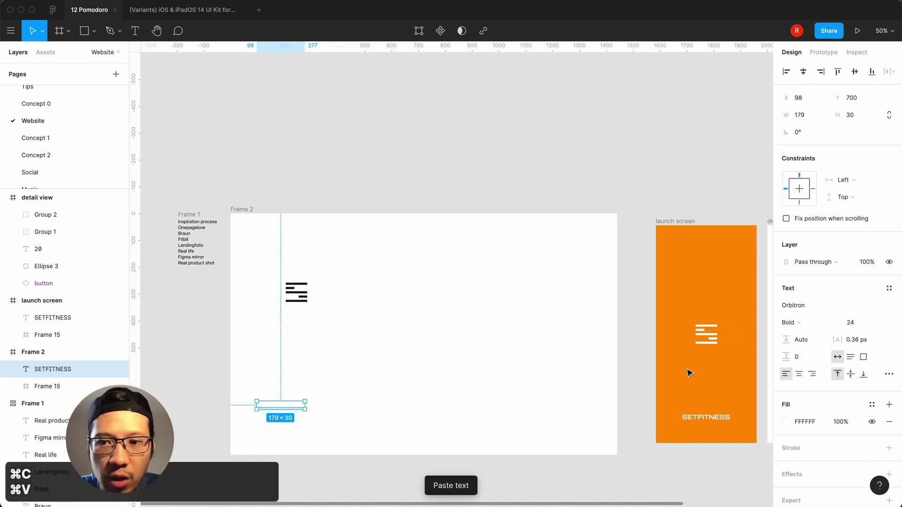
Recolour the pasted SETFITNESS wordmark to 1C1C1E and place it just to the right of the logo icon
left_click(786, 422)
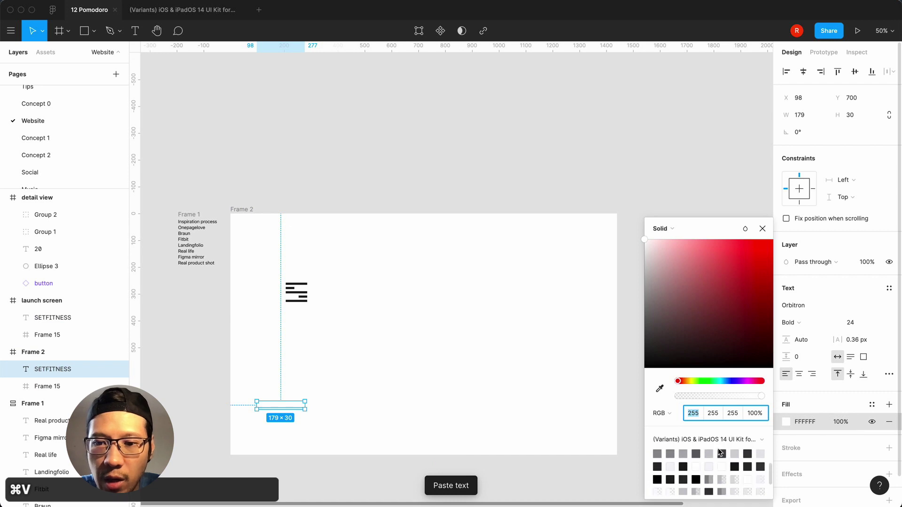
left_click(735, 466)
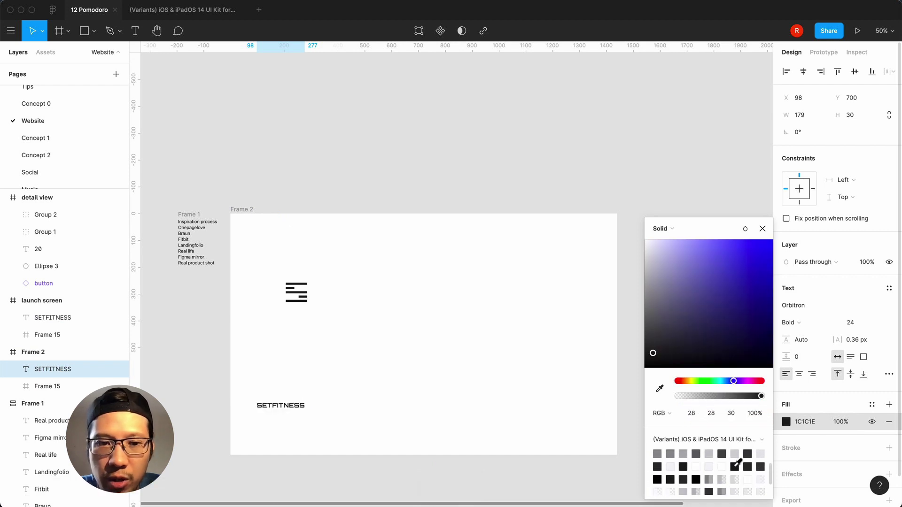
left_click(763, 228)
left_click(379, 346)
left_click_drag(288, 408, 318, 321)
left_click_drag(318, 320, 354, 306)
left_click(349, 333)
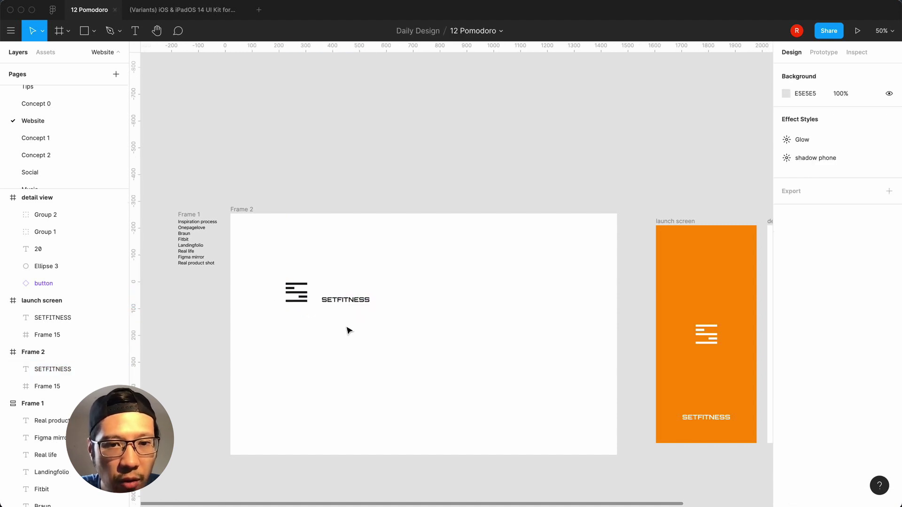
Combine the logo icon's bars in Frame 2 into a single shape with a Union boolean operation
left_click(353, 302)
left_click(296, 297)
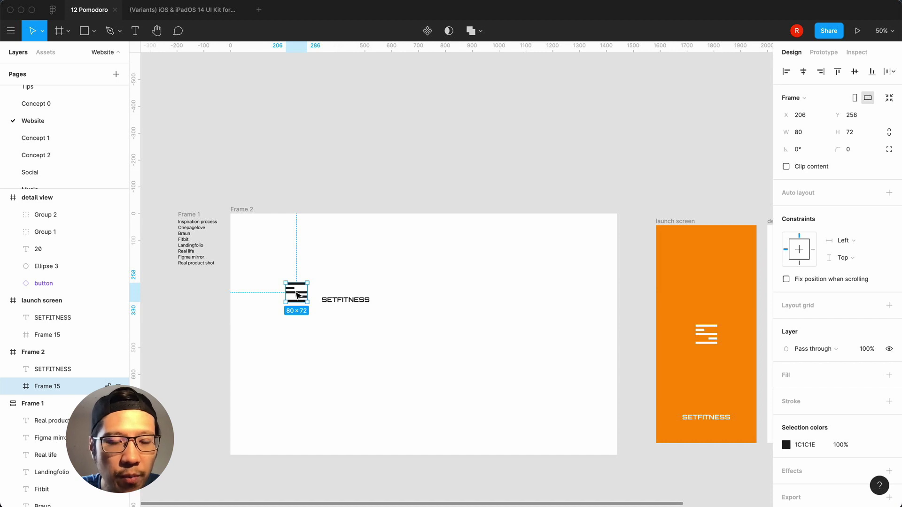
right_click(297, 295)
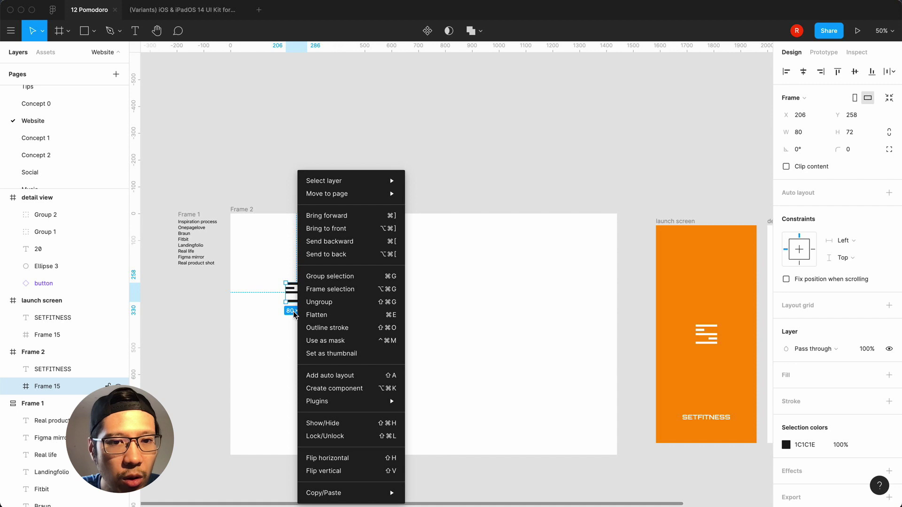
key("Escape")
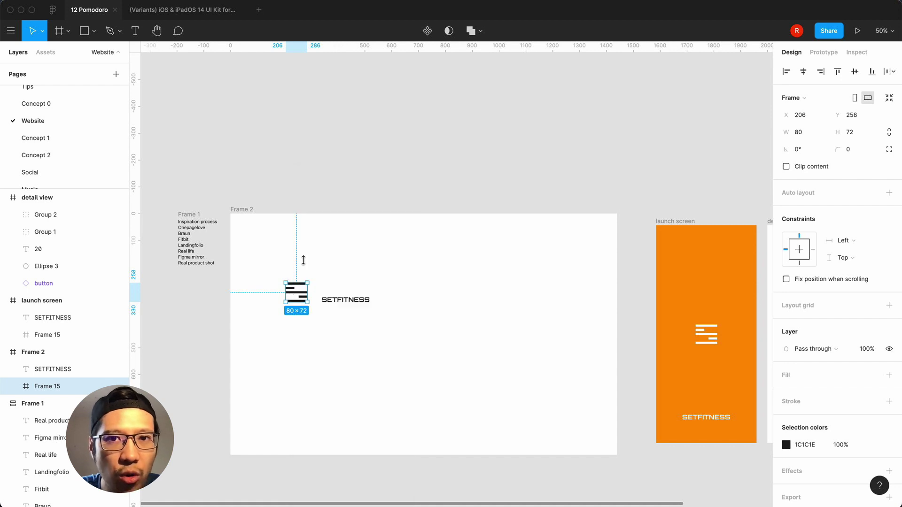
left_click(480, 31)
left_click(480, 55)
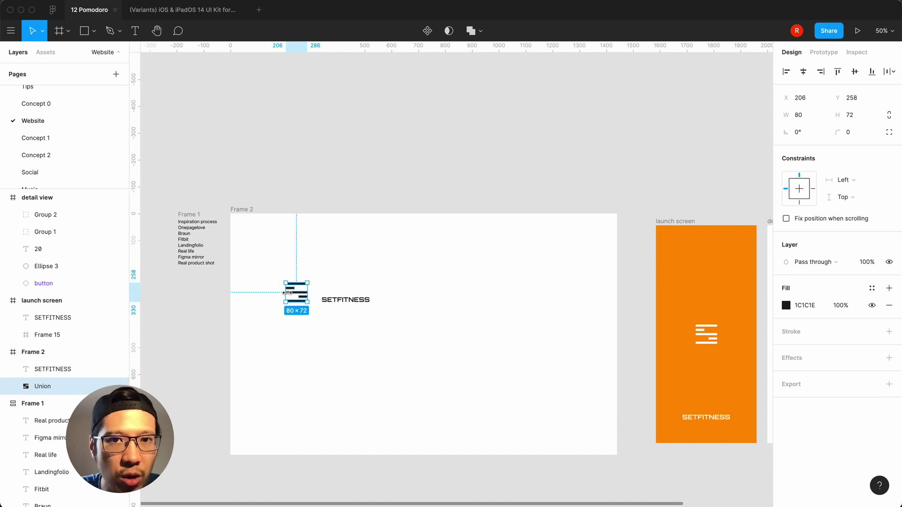
Lock the proportions of the logo icon's Union shape and try to set its height to 48
left_click(890, 118)
type("48")
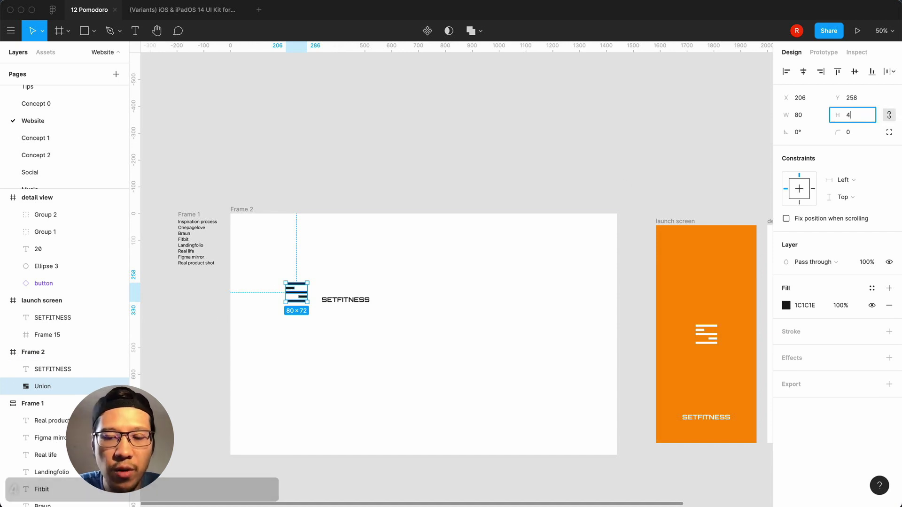
key("Return")
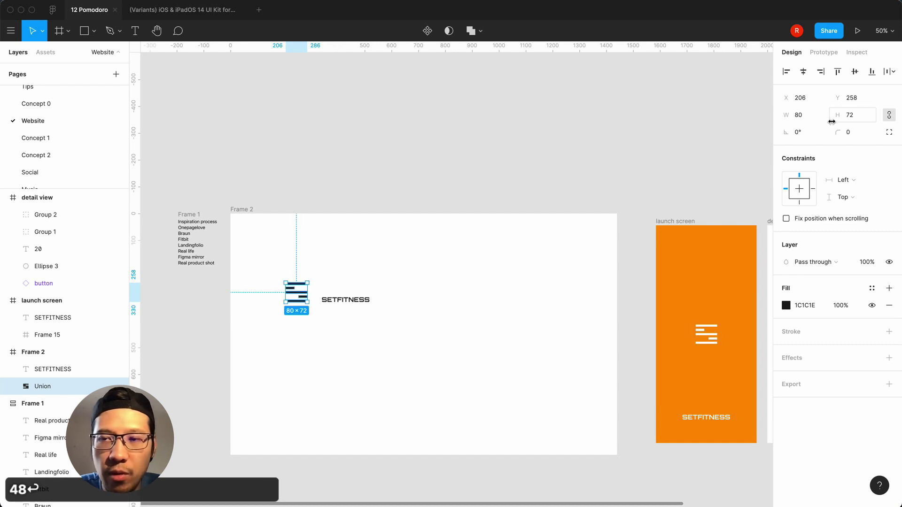
left_click(863, 118)
type("48")
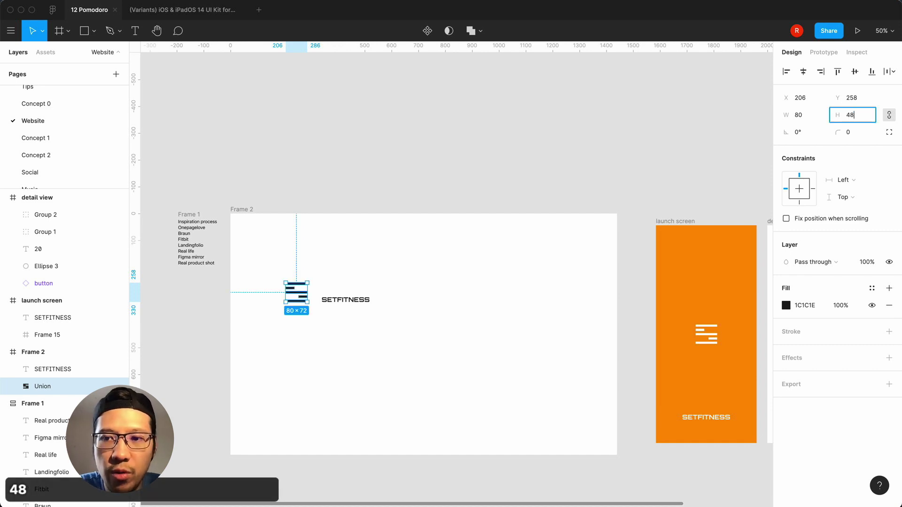
key("Return")
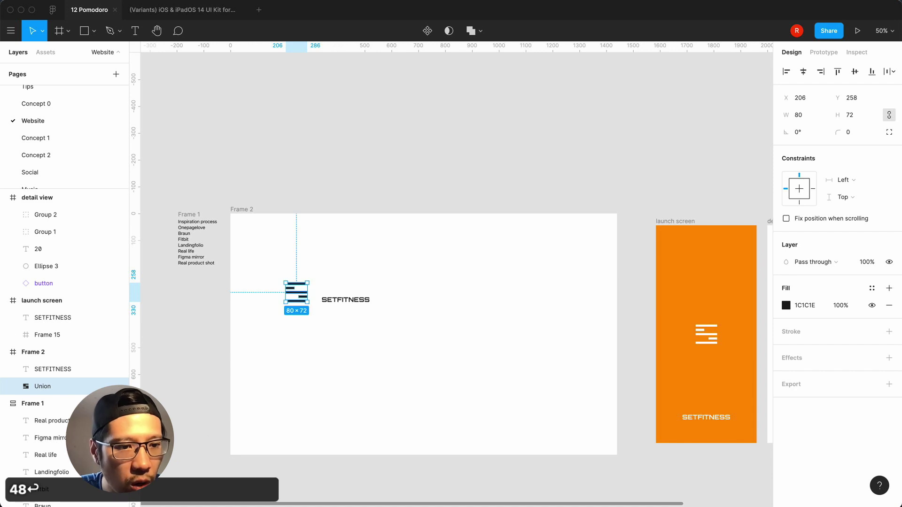
Expand the Union layer and its nested Frame 15 to examine their contents, and undo the last two changes
left_click(14, 386)
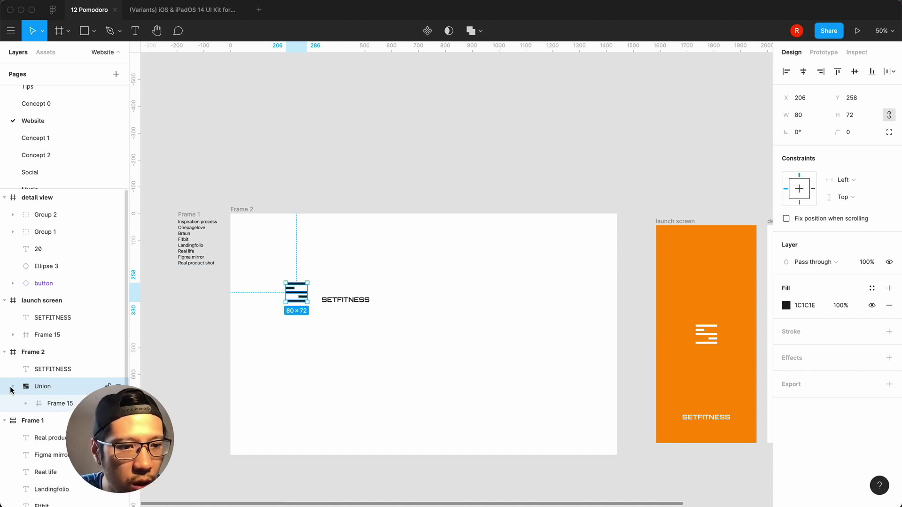
left_click(26, 404)
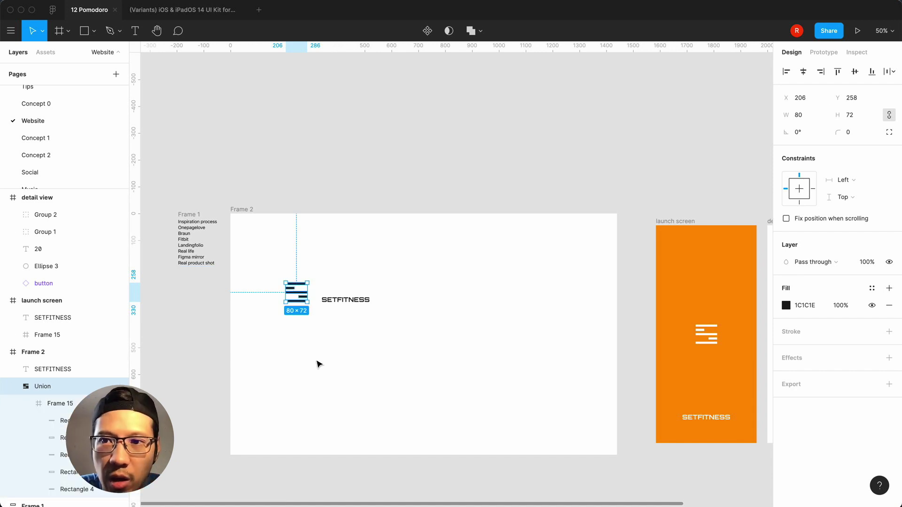
key("super+z")
key("super+z")
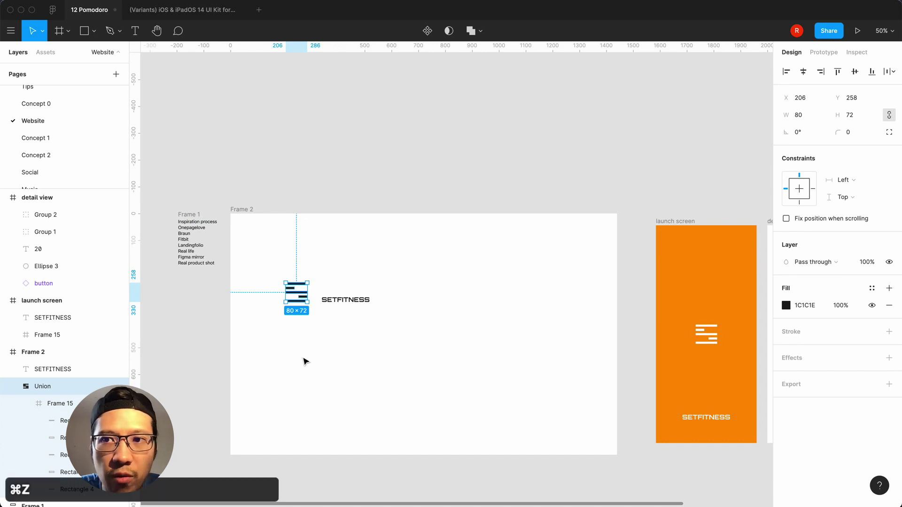
Move the nested Frame 15 logo directly above the SETFITNESS wordmark, left-aligned with it at X 340, Y 216
key("equal")
scroll(304, 362, "left", 5)
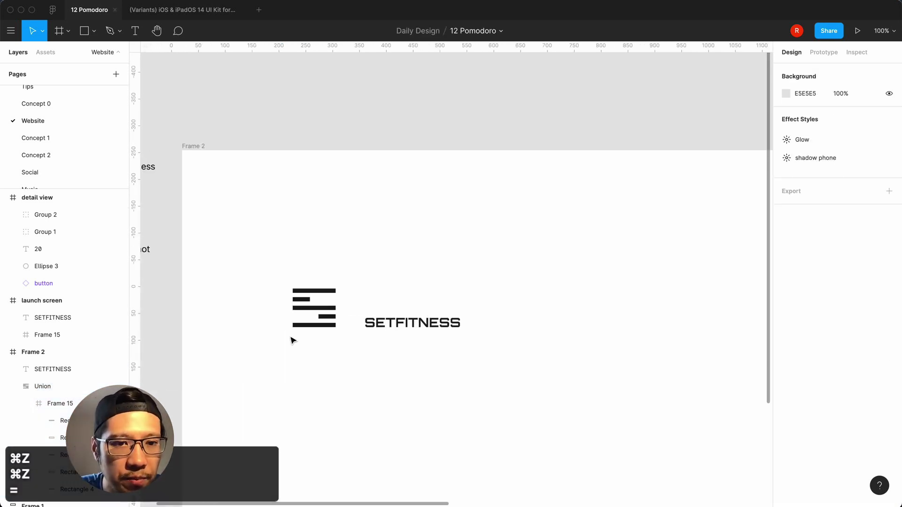
double_click(320, 306)
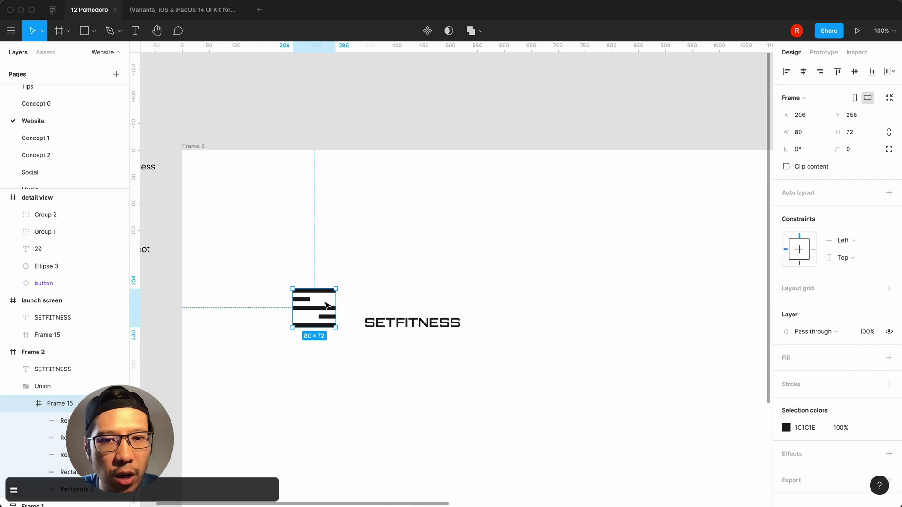
left_click_drag(318, 313, 389, 291)
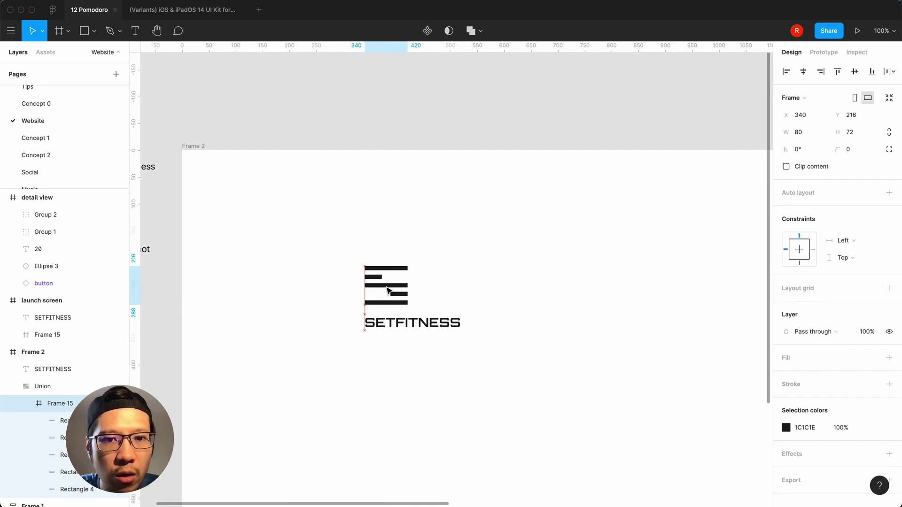
left_click(337, 393)
key("minus")
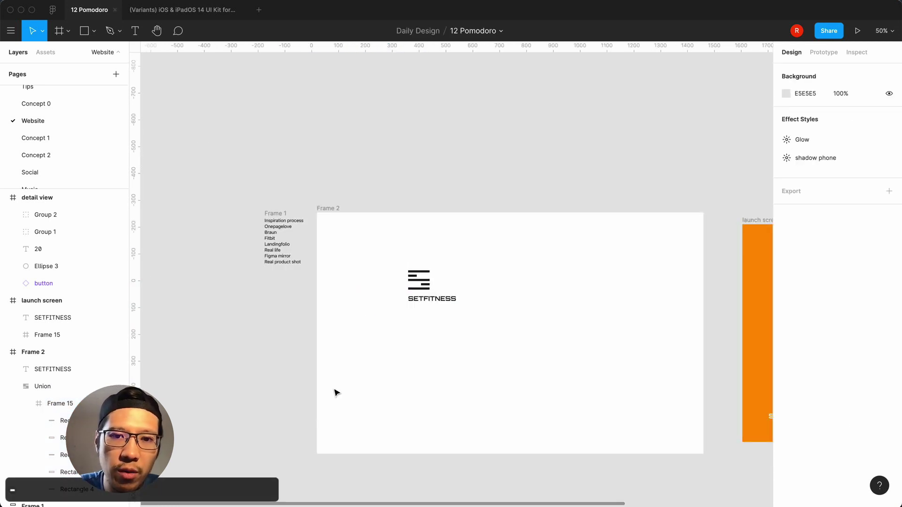
Move the logo icon's Union shape near the top centre of Frame 2, to about X 636, Y 26
left_click_drag(412, 282, 499, 238)
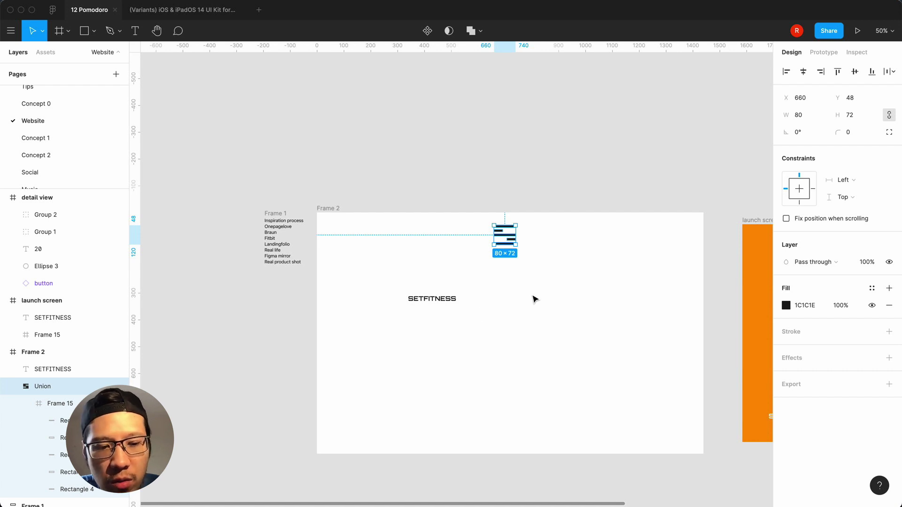
key("alt")
left_click_drag(504, 235, 521, 254)
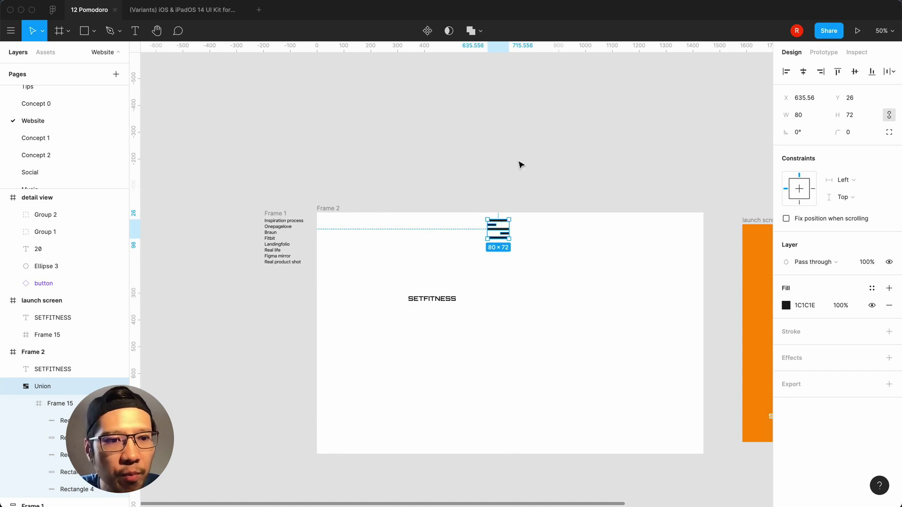
Resize the Frame 15 inside the Union logo icon to fit its bars
left_click(62, 422)
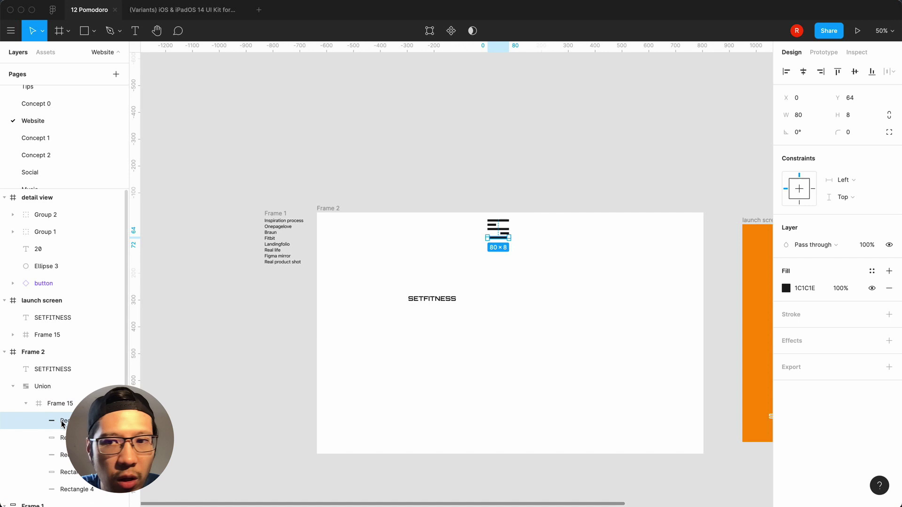
key("shift+Return")
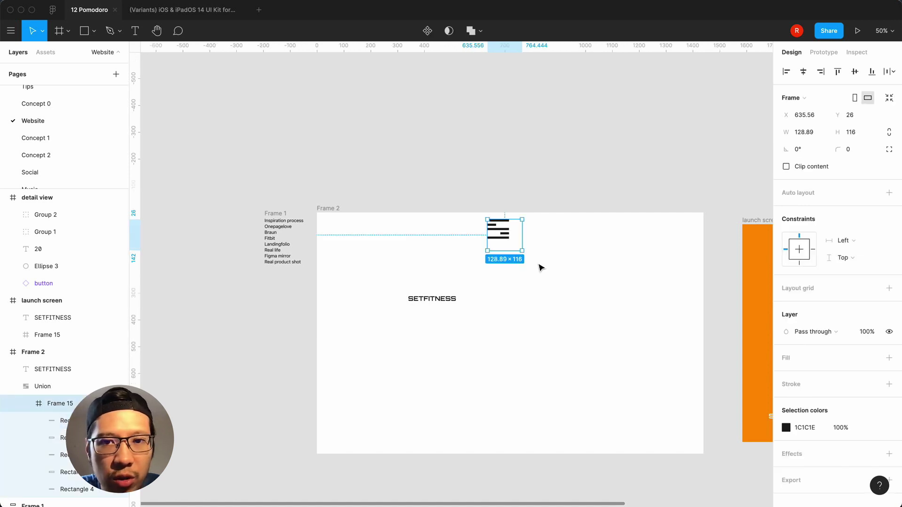
left_click(890, 98)
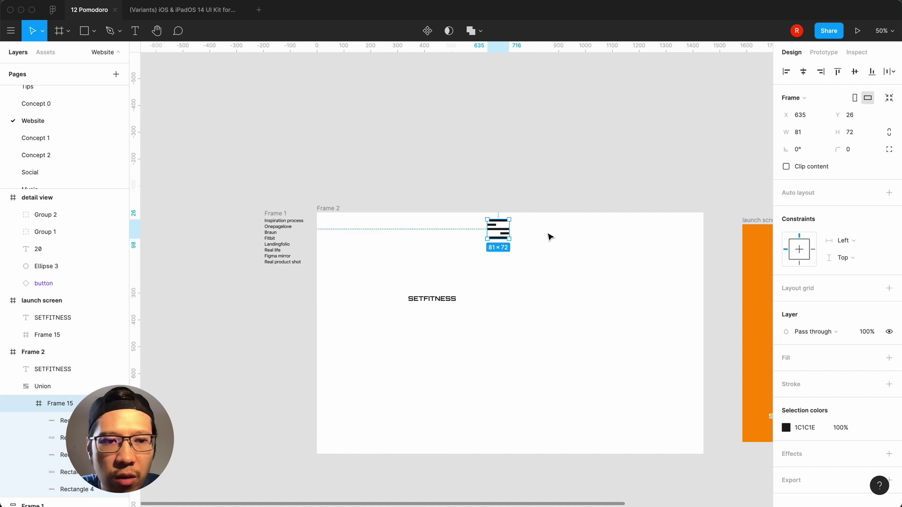
Scale the logo icon's Frame 15 down around its centre with the Scale tool to about 45 × 40
left_click(68, 31)
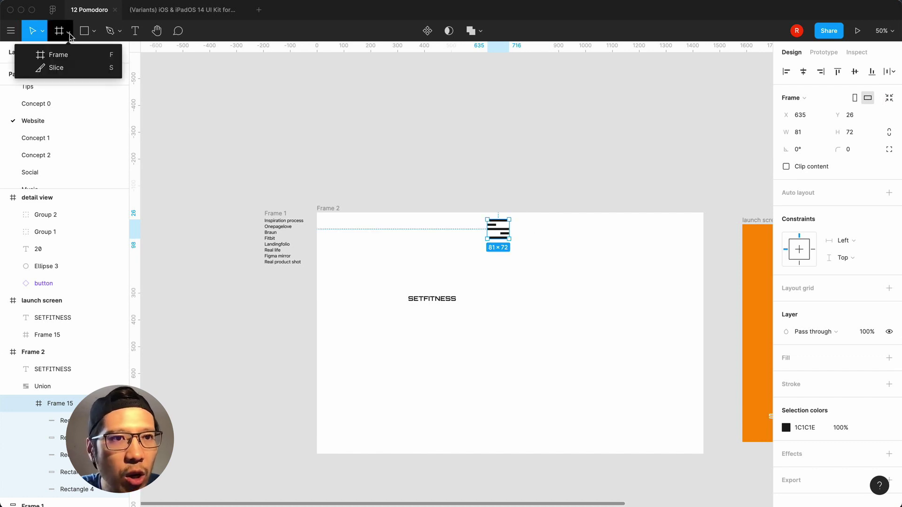
left_click(63, 38)
left_click(42, 32)
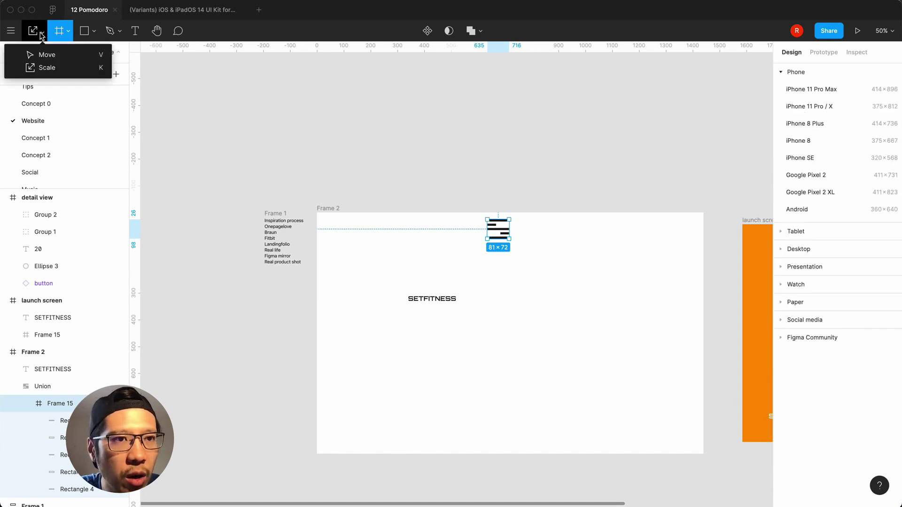
left_click(41, 70)
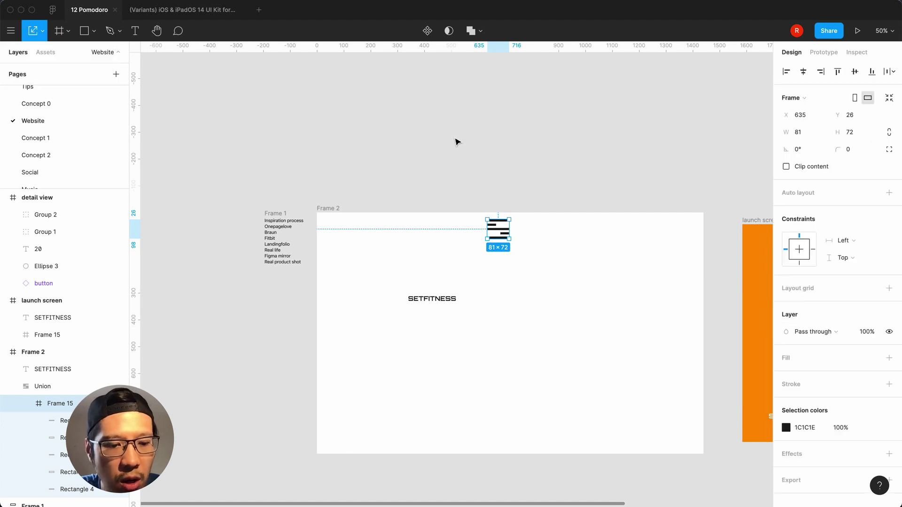
key("alt")
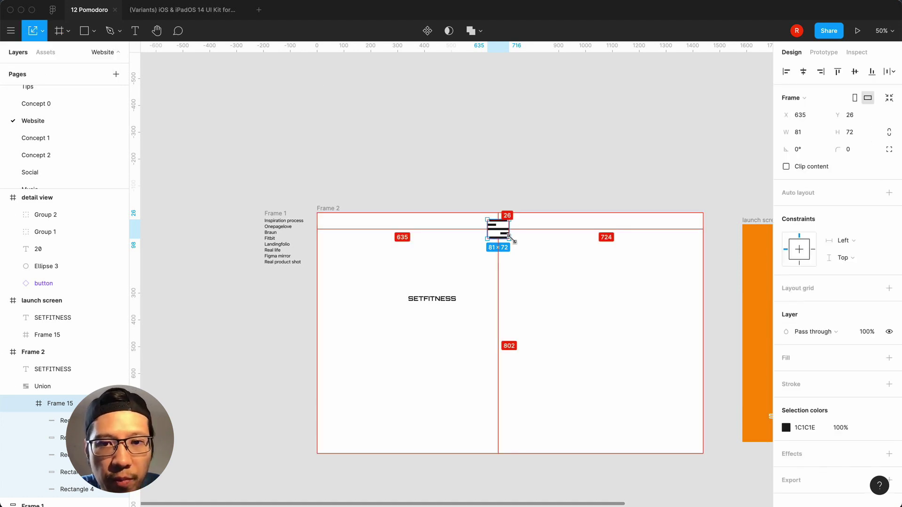
left_click_drag(509, 240, 505, 235)
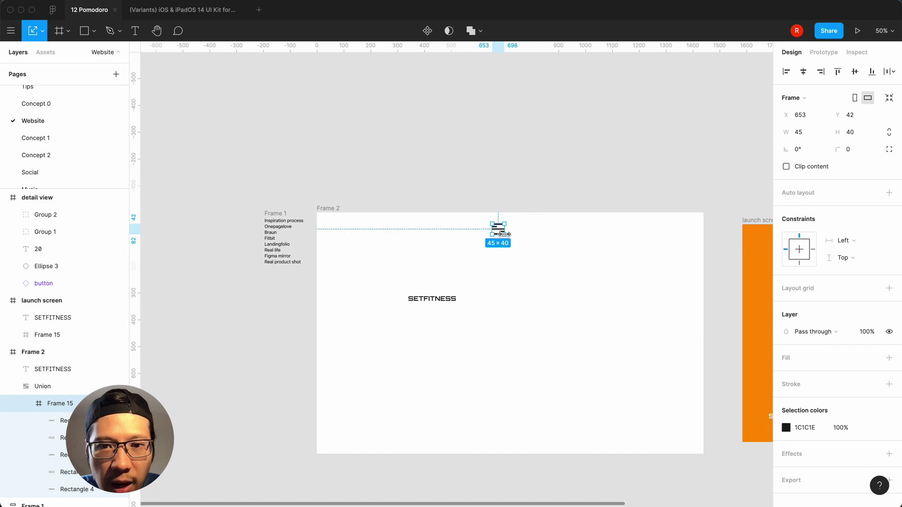
Centre the logo icon's Union shape horizontally in Frame 2
left_click(524, 160)
key("shift+0")
left_click(551, 192)
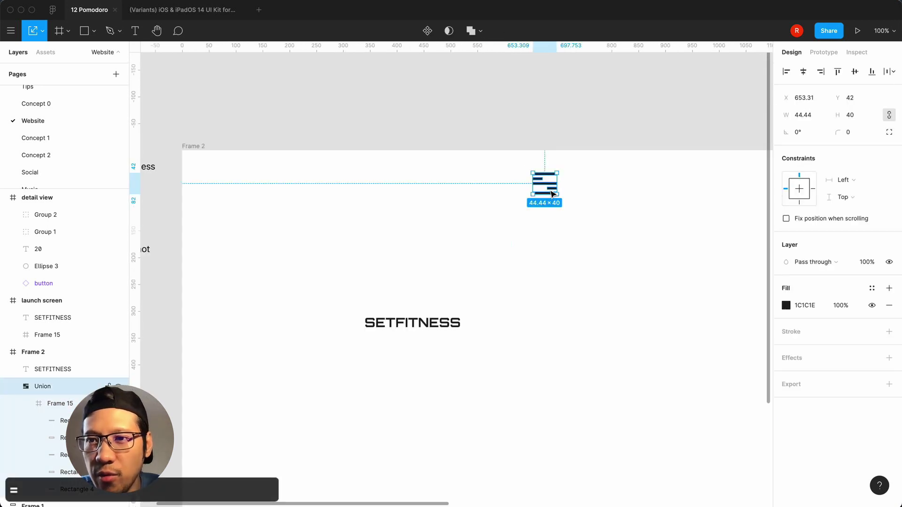
left_click(593, 119)
left_click(546, 184)
key("minus")
left_click(529, 293)
left_click(498, 229)
left_click(803, 72)
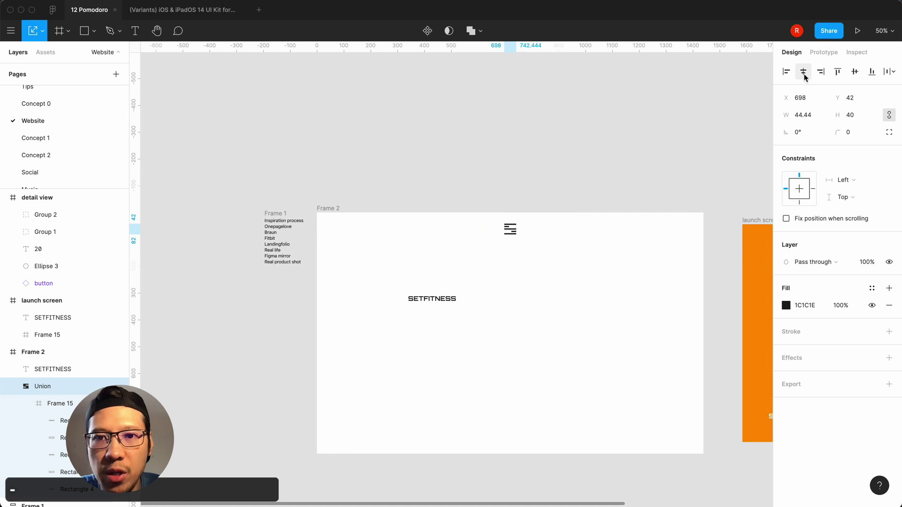
left_click(546, 129)
Switch to Chrome and examine the logo placement on the PlayWith landing page at One Page Love
left_click(223, 488)
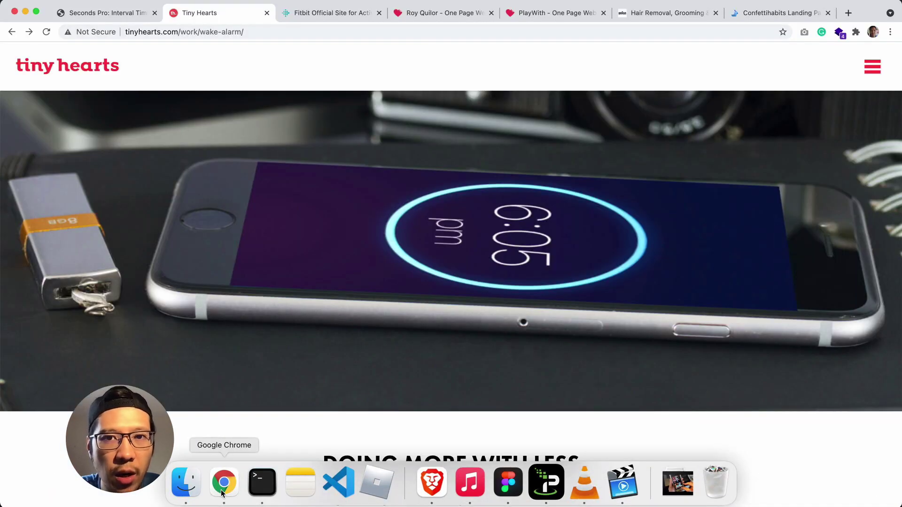
left_click(538, 13)
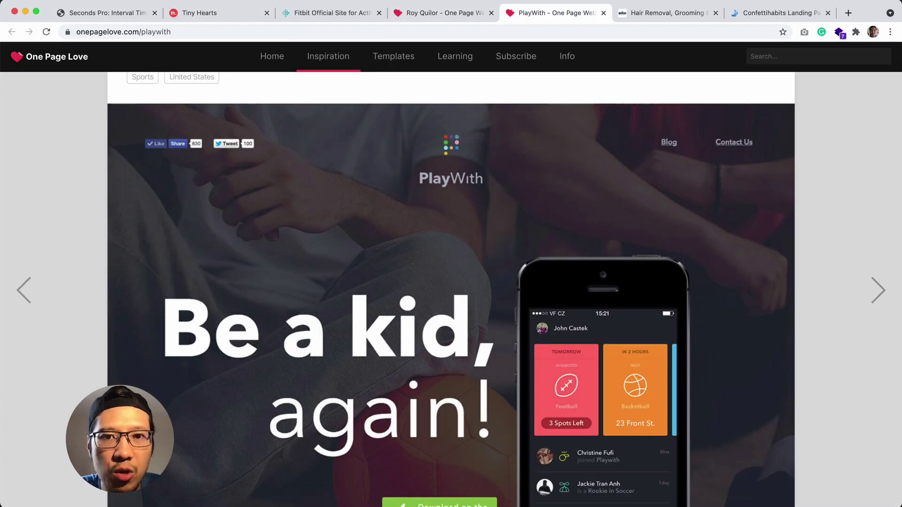
mouse_move(372, 498)
Switch back to Figma and move the SETFITNESS wordmark directly below the logo icon, centred with it at X 630, Y 110
left_click(508, 494)
left_click_drag(432, 299, 513, 249)
left_click(396, 294)
scroll(396, 294, "right", 4)
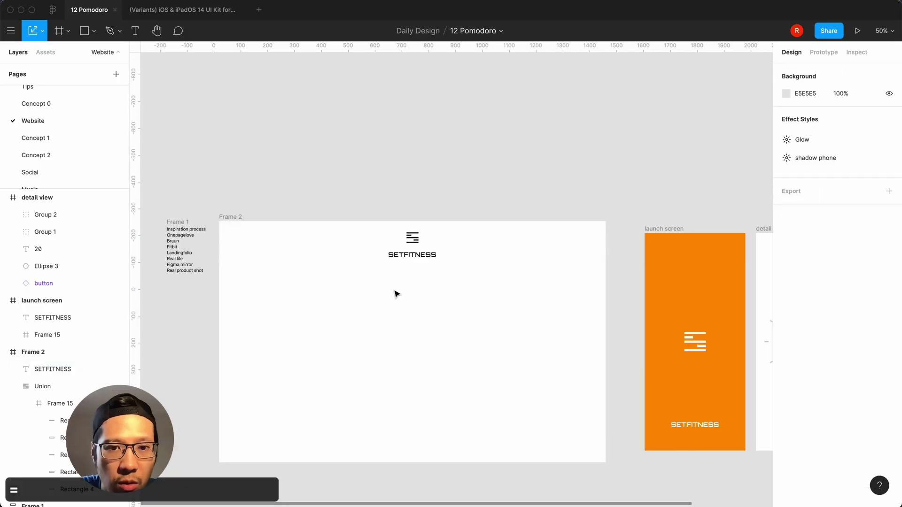
Check the PlayWith reference page in Chrome again for its logo and wordmark spacing, and return to Figma
mouse_move(329, 505)
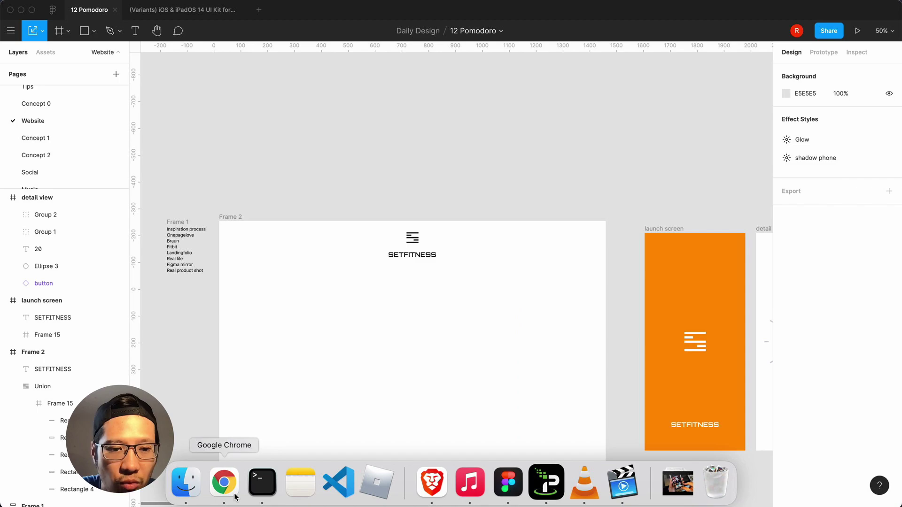
left_click(224, 484)
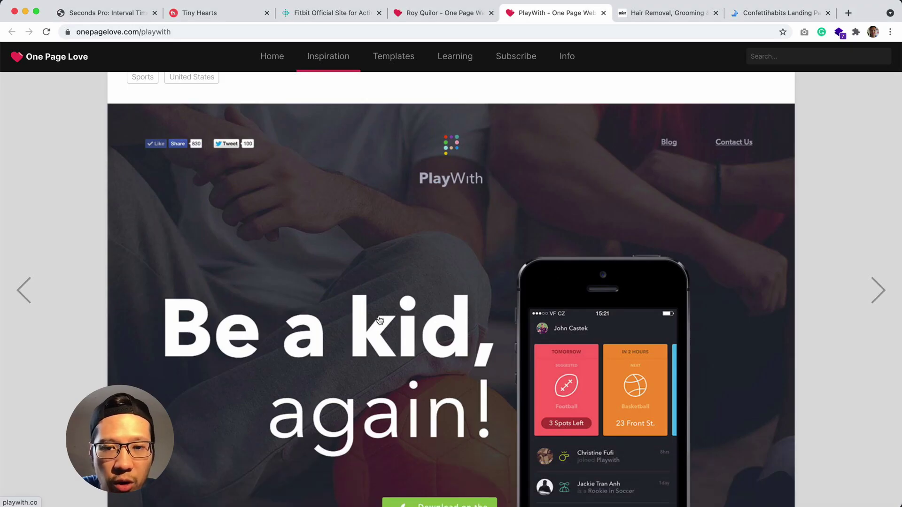
left_click(508, 484)
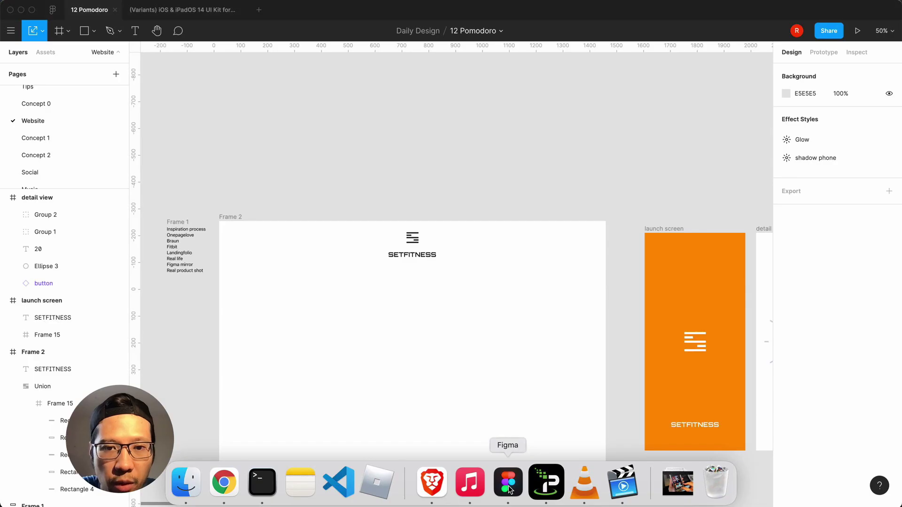
Combine the wordmark and logo icon in a vertical auto layout with spacing 8 and centred alignment
left_click(418, 258)
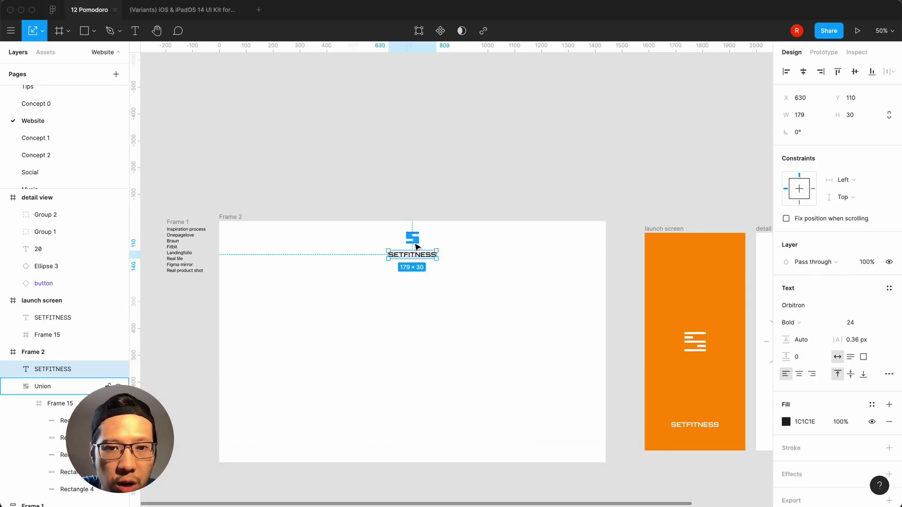
left_click(416, 244, "shift")
key("shift+a")
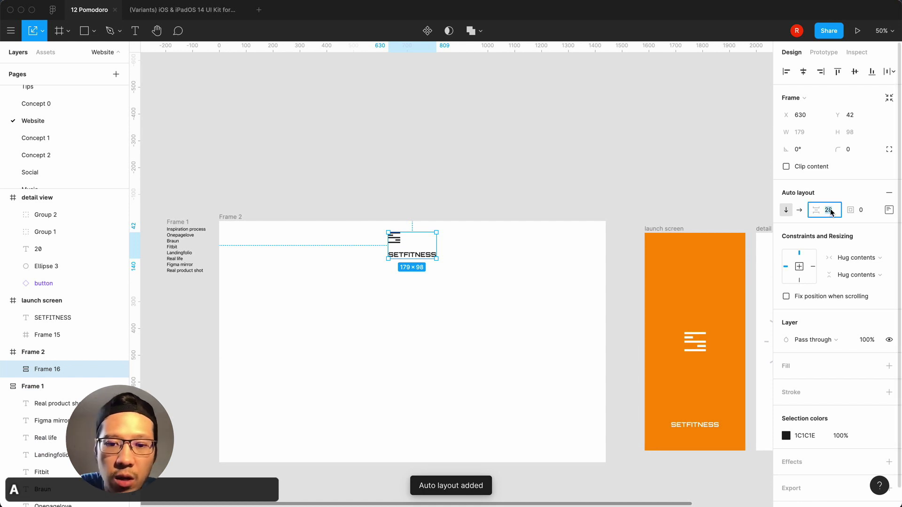
type("8")
key("Return")
left_click(888, 210)
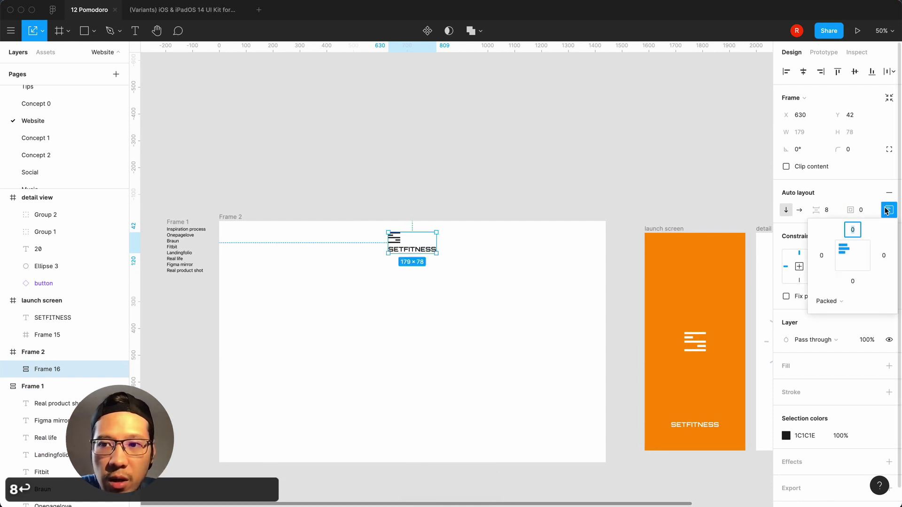
left_click(853, 255)
left_click(539, 339)
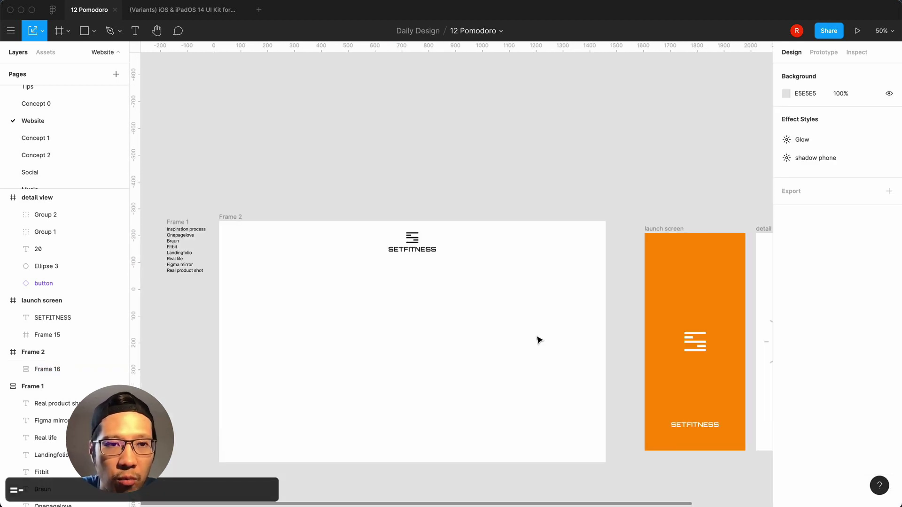
Place the Pexels stock photo from the video 048 fitness website folder in Finder into Frame 2
mouse_move(376, 506)
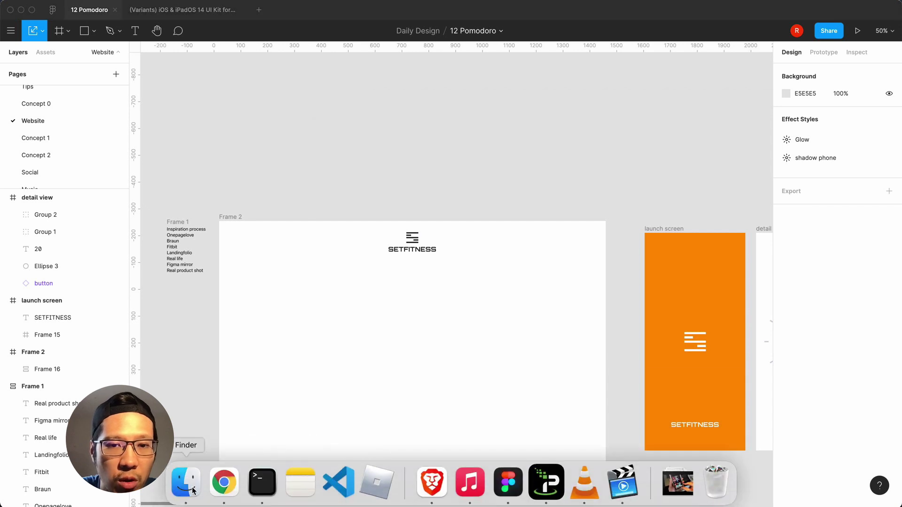
left_click(193, 491)
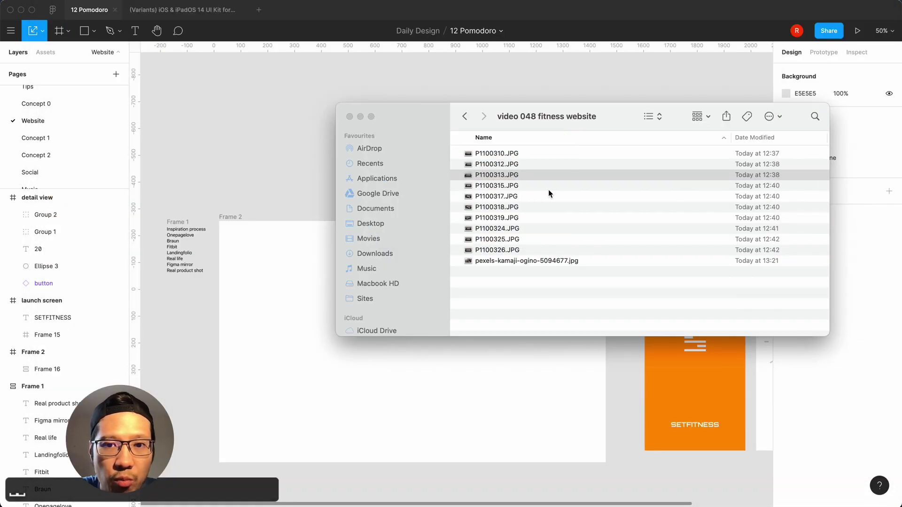
left_click(528, 260)
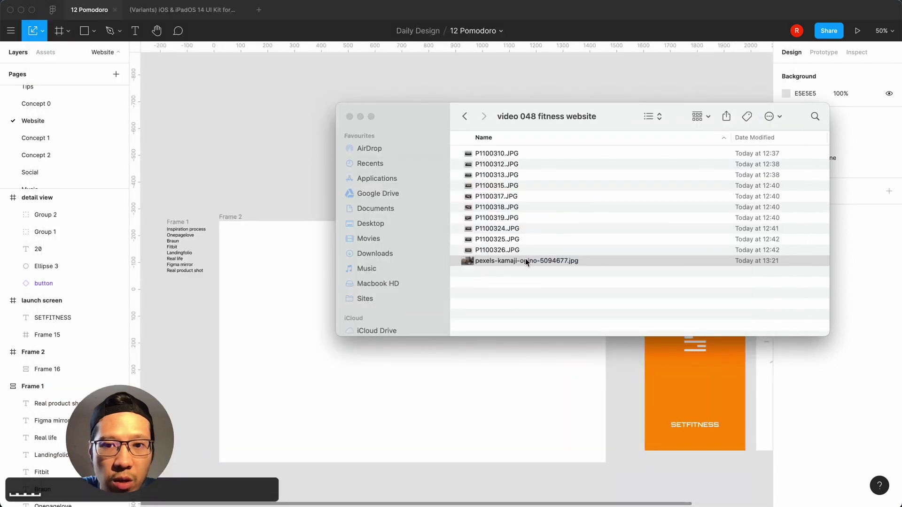
left_click(527, 261)
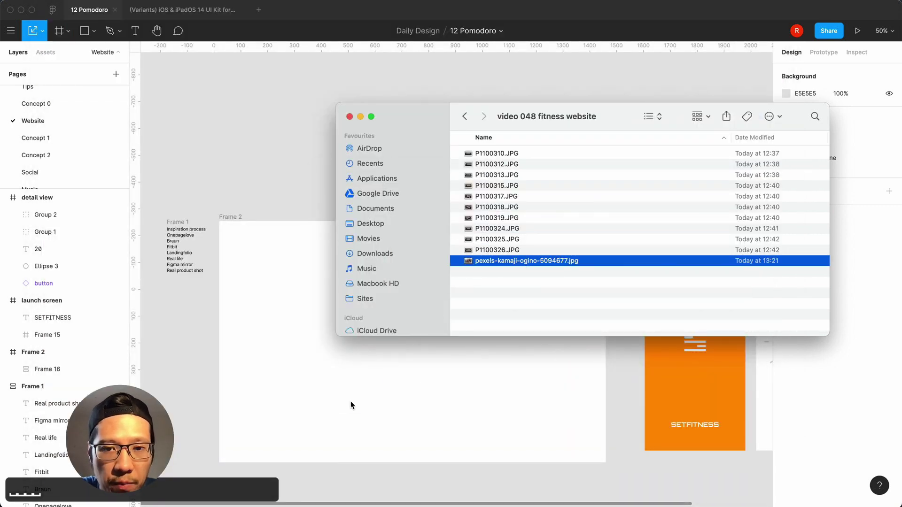
left_click_drag(350, 401, 351, 401)
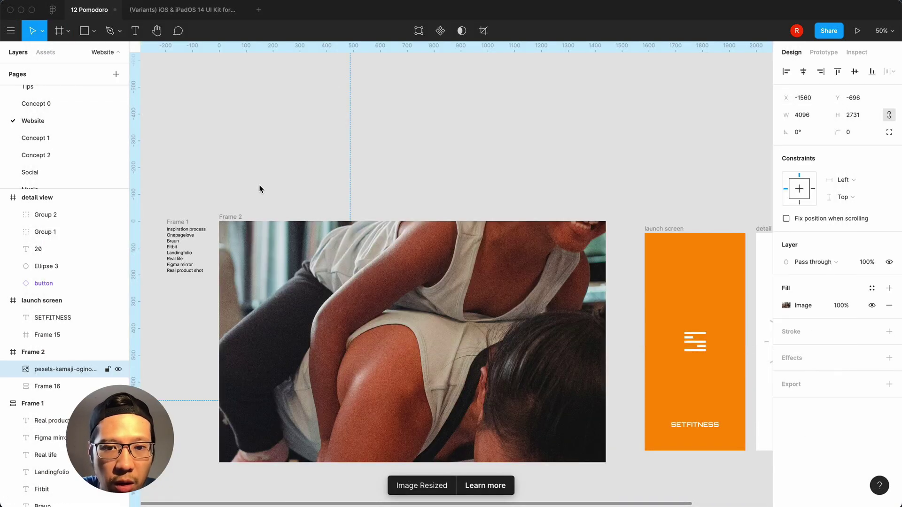
key("shift+2")
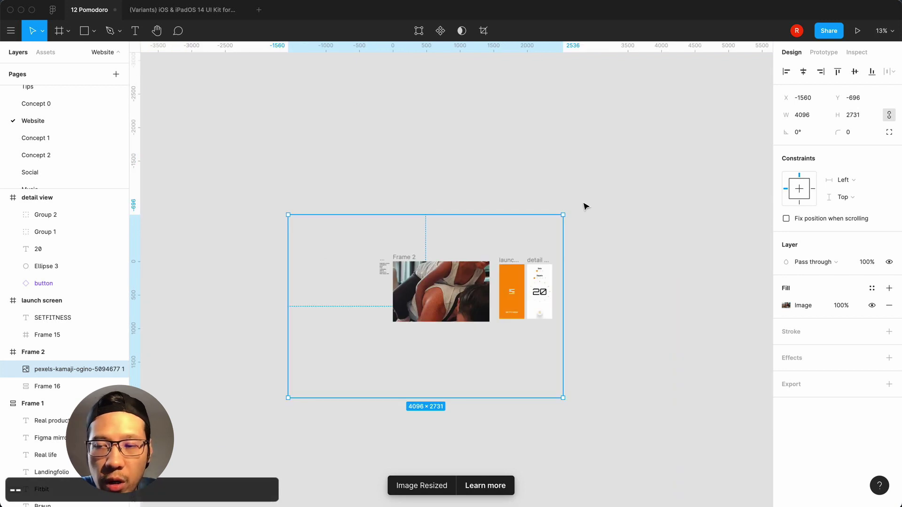
Set the photo's width to 1440 with locked proportions and centre it horizontally and vertically in Frame 2
left_click(805, 116)
type("1440")
key("Return")
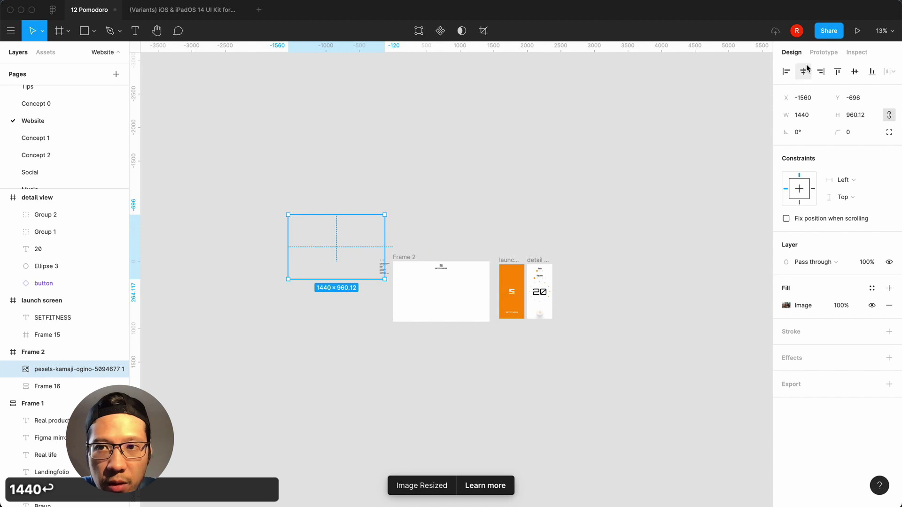
left_click(804, 71)
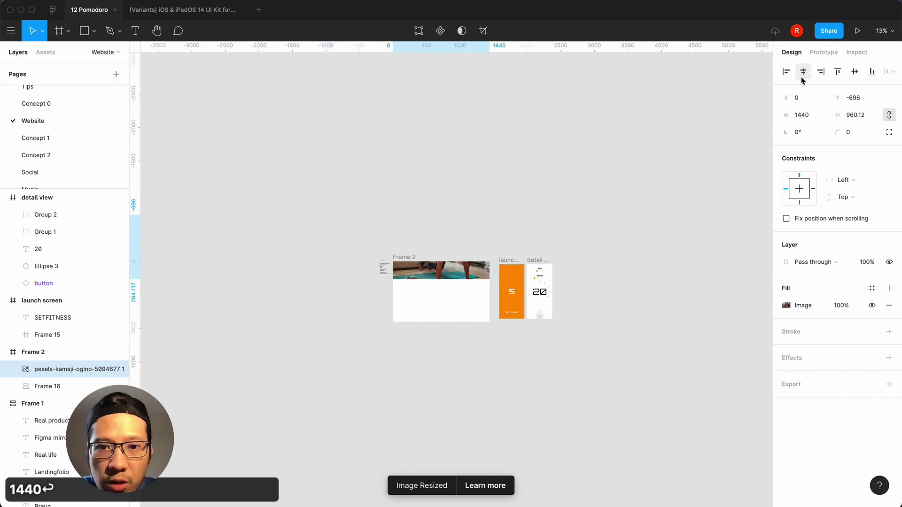
left_click(854, 71)
Select Frame 2 and send it to the back of the layer order
left_click(649, 359)
key("shift+equal")
left_click(444, 359)
right_click(449, 352)
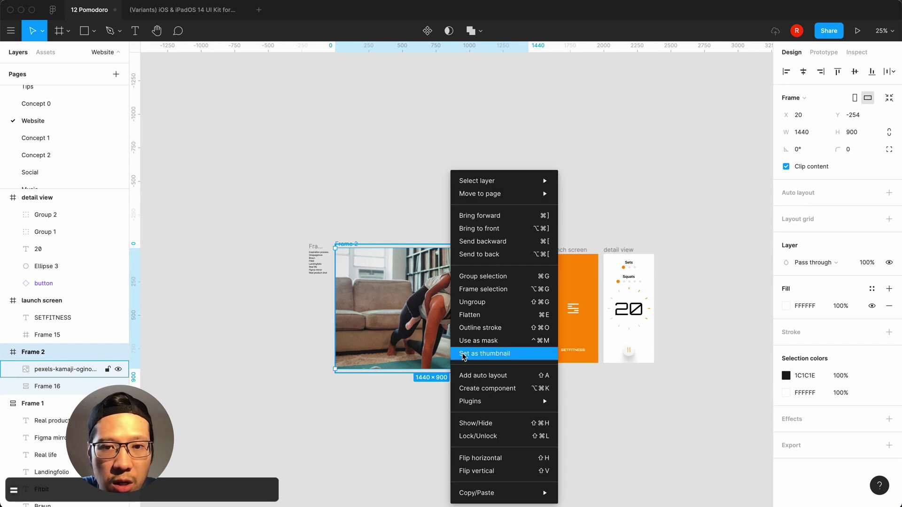
left_click(497, 255)
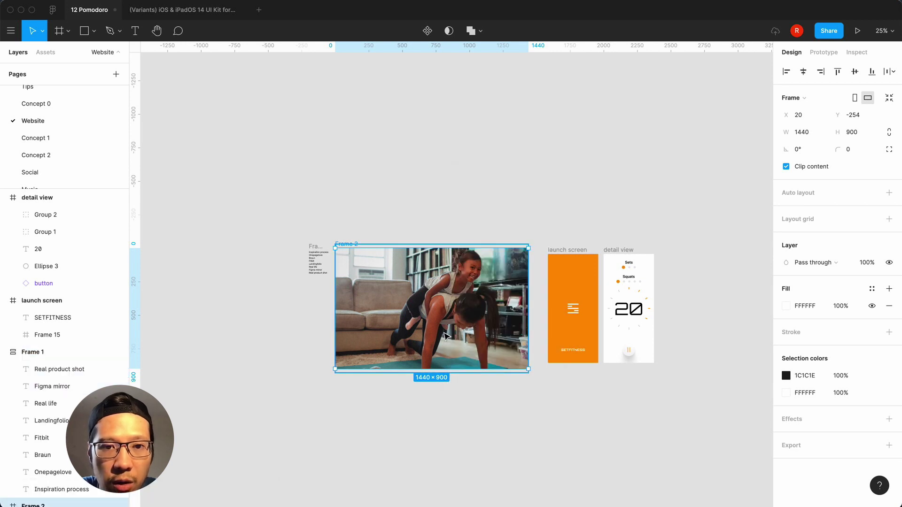
Cut Frame 2 and undo the cut, and move the frame beside the launch screen to about X 125, Y -298
key("super+x")
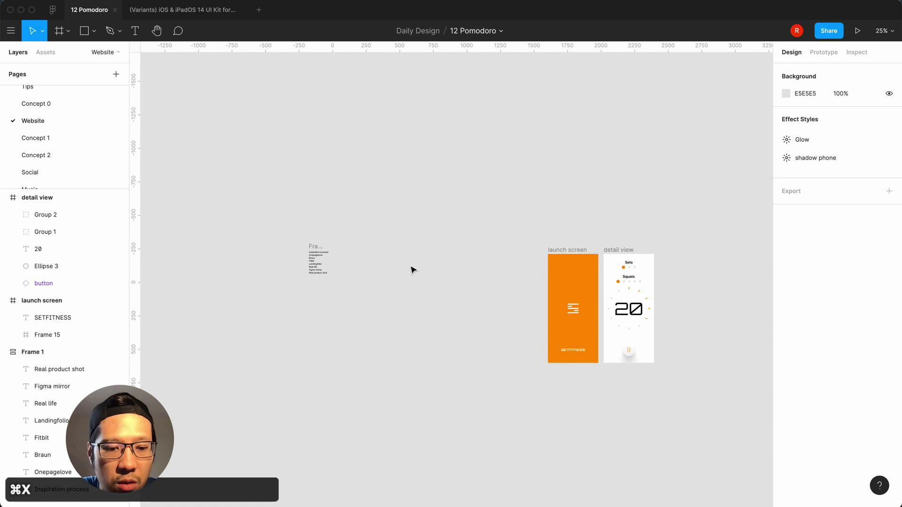
key("super+z")
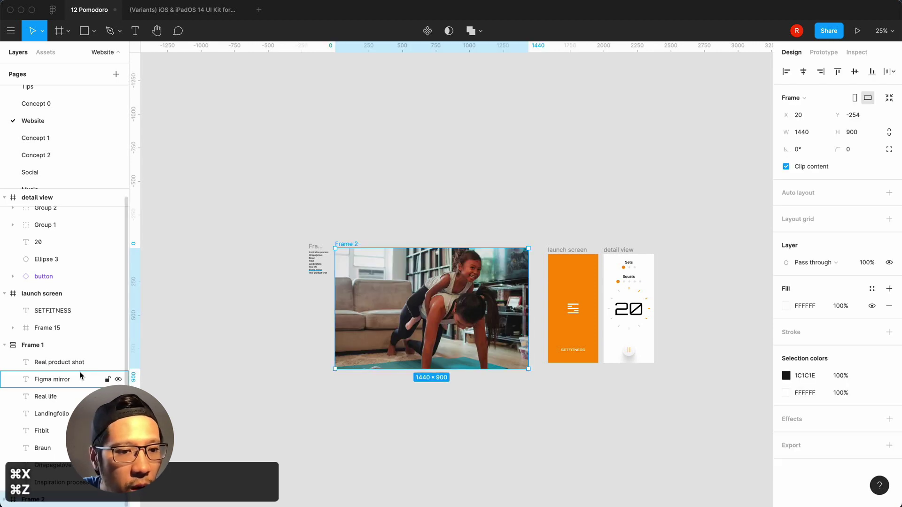
left_click_drag(378, 310, 414, 303)
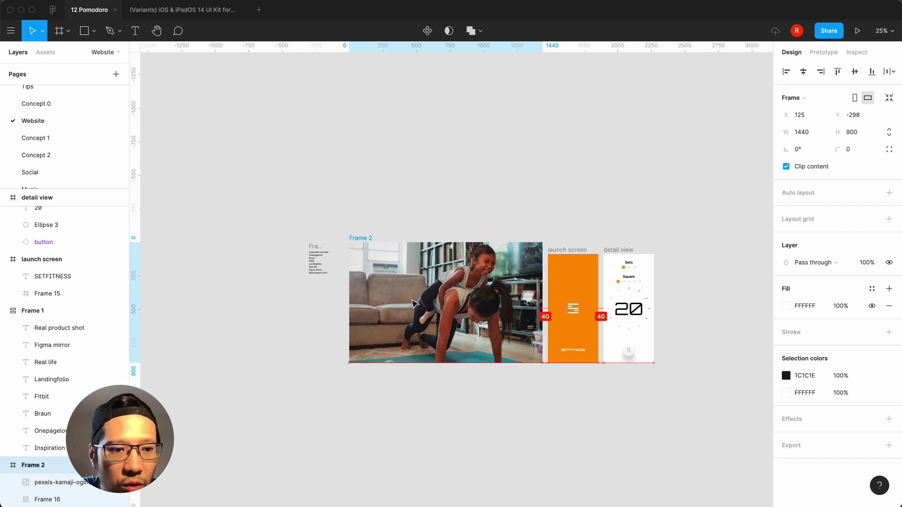
Collapse the layer contents of Frame 2, Frame 1, launch screen and detail view
left_click(44, 484)
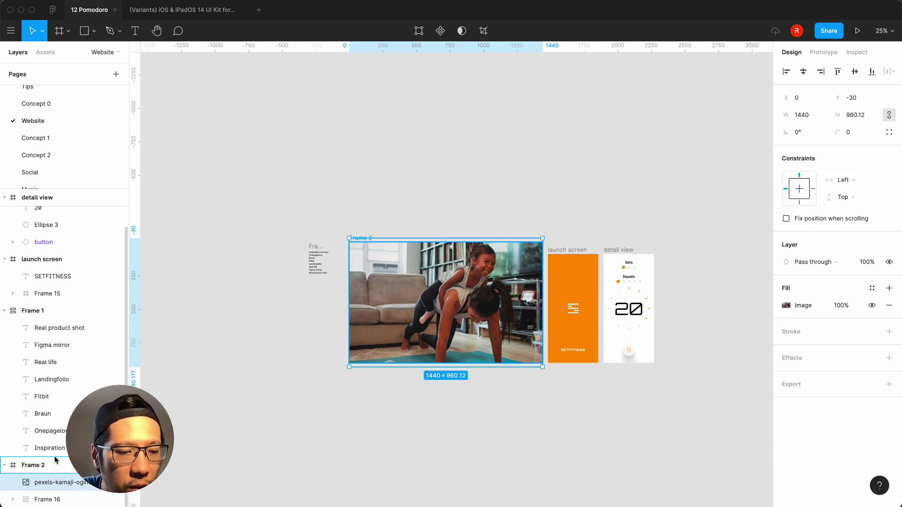
scroll(55, 458, "up", 2)
scroll(52, 463, "down", 2)
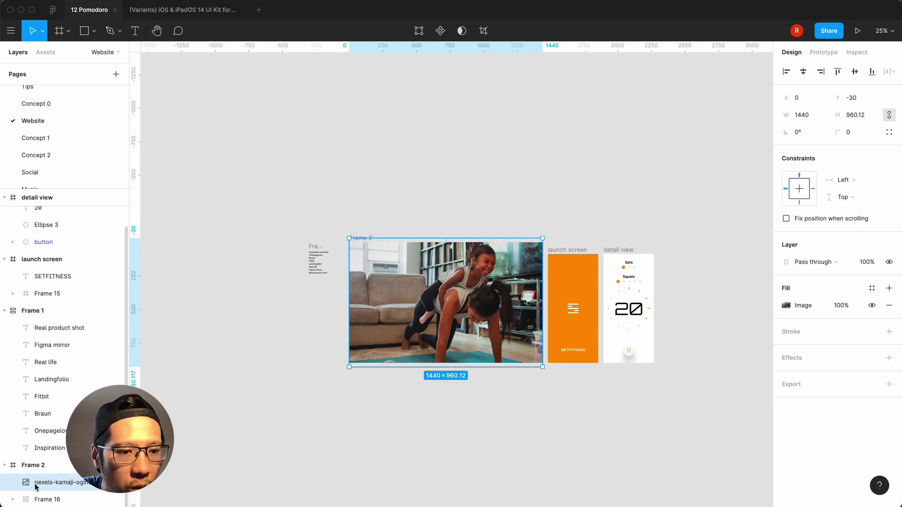
left_click(6, 465)
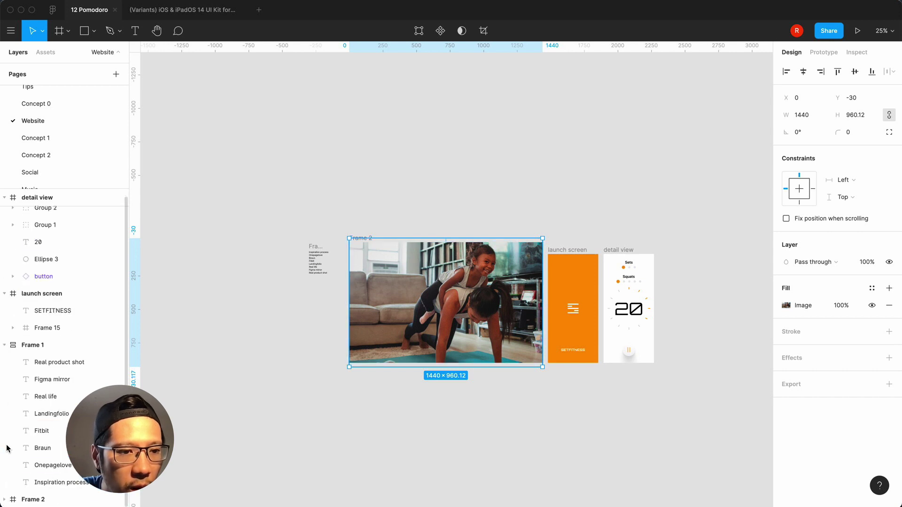
left_click(5, 346)
left_click(5, 301)
left_click(5, 197)
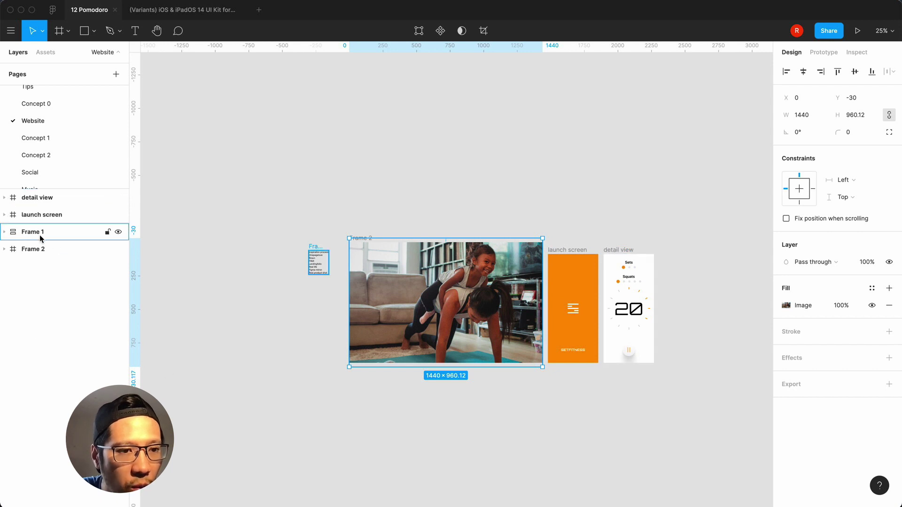
Rename the Frame 1 layer as Logo
left_click(29, 251)
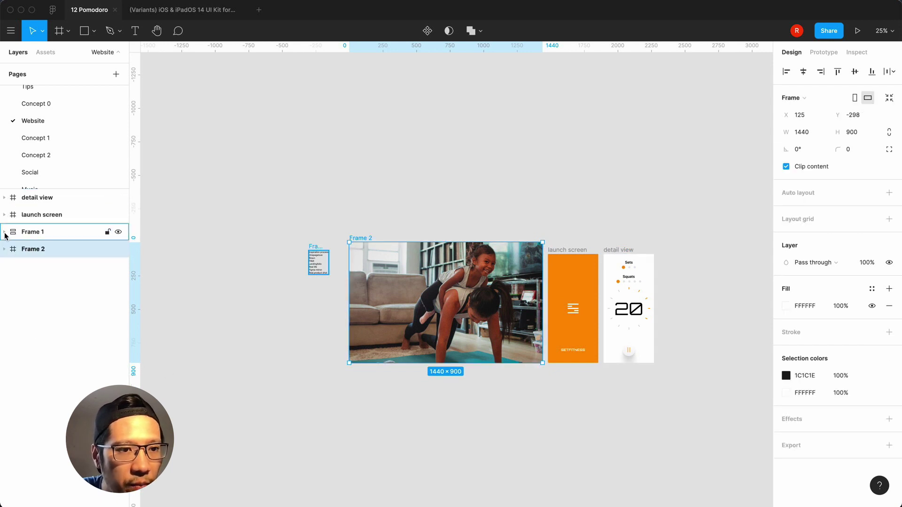
double_click(28, 234)
type("Logo")
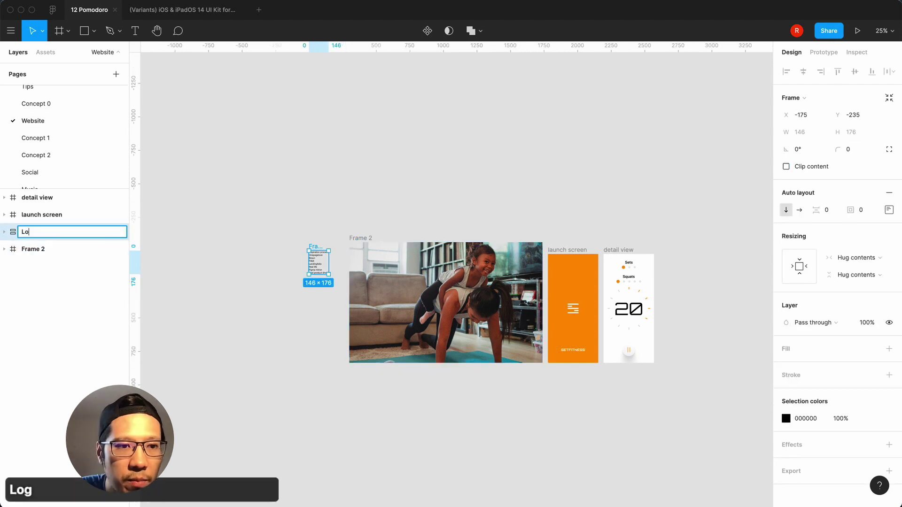
key("Return")
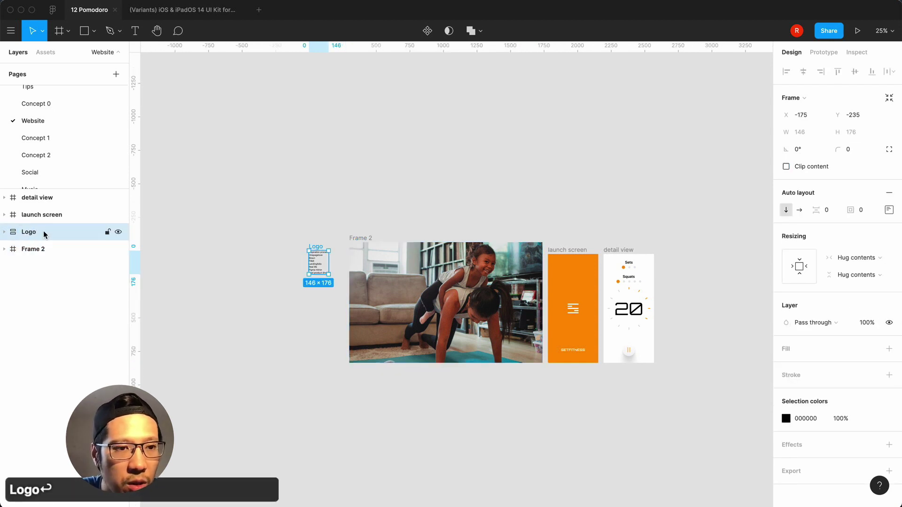
Rename the frame holding the task list as todo
double_click(29, 233)
type("todo")
key("Return")
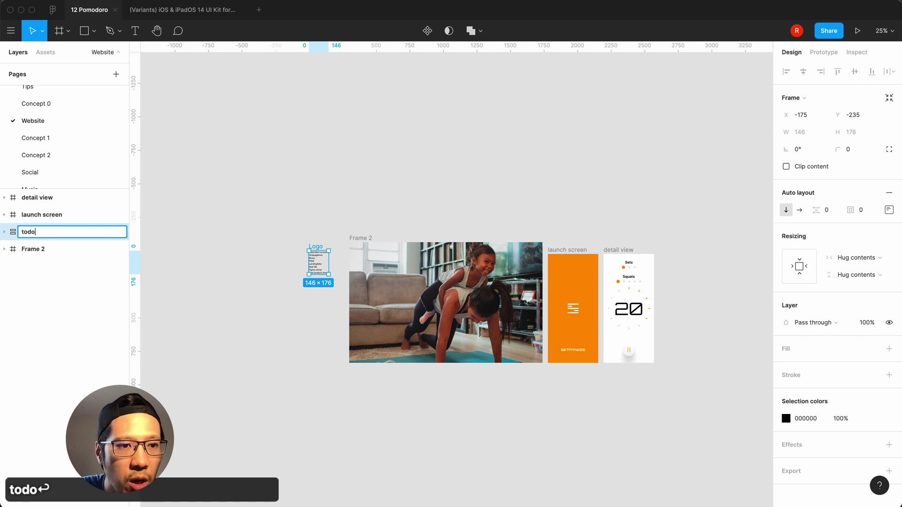
Rename Frame 16 inside Frame 2 as logo and place it above the Pexels photo in the layer order
left_click(5, 249)
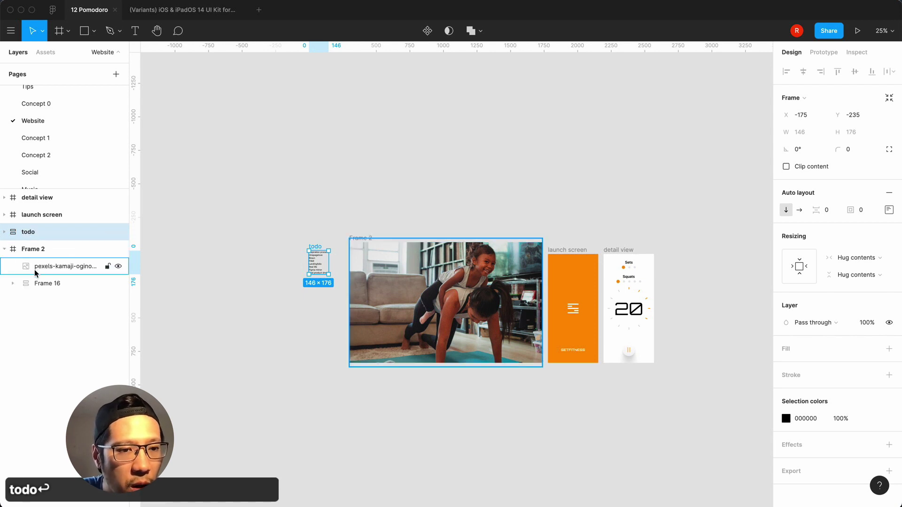
left_click(41, 284)
double_click(40, 284)
type("logo")
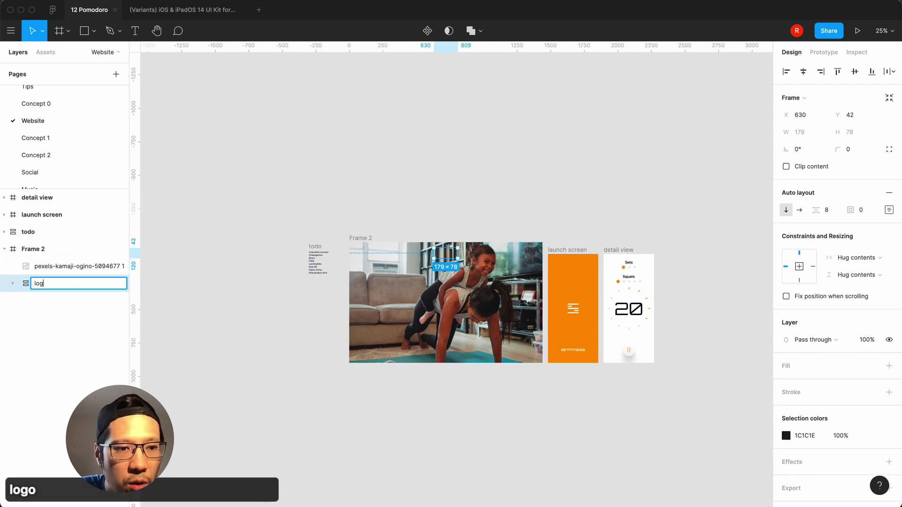
key("Return")
left_click_drag(55, 281, 53, 260)
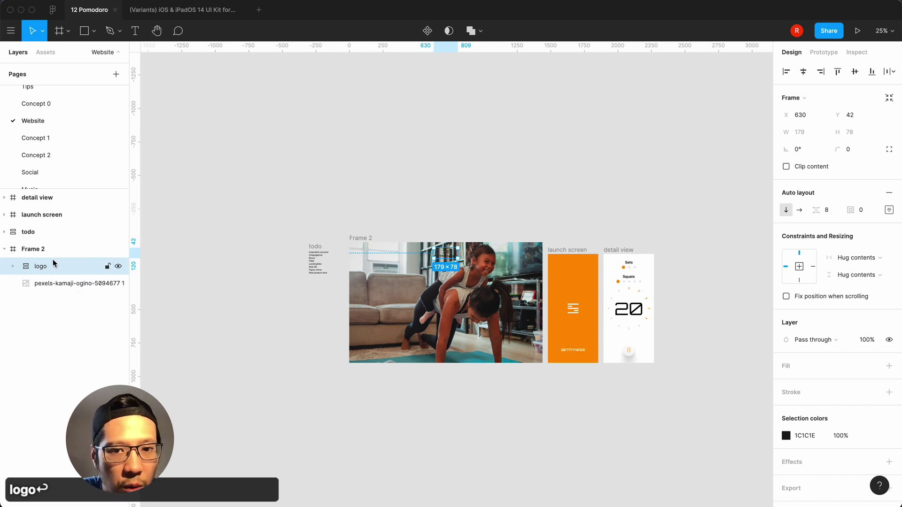
Change the logo's colour to white using the iOS & iPadOS 14 UI Kit colour swatches
left_click(786, 436)
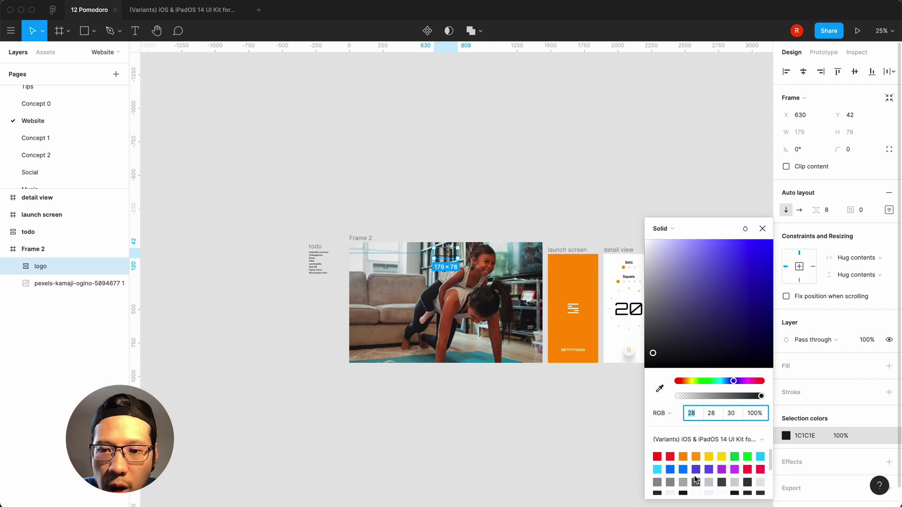
scroll(724, 465, "down", 3)
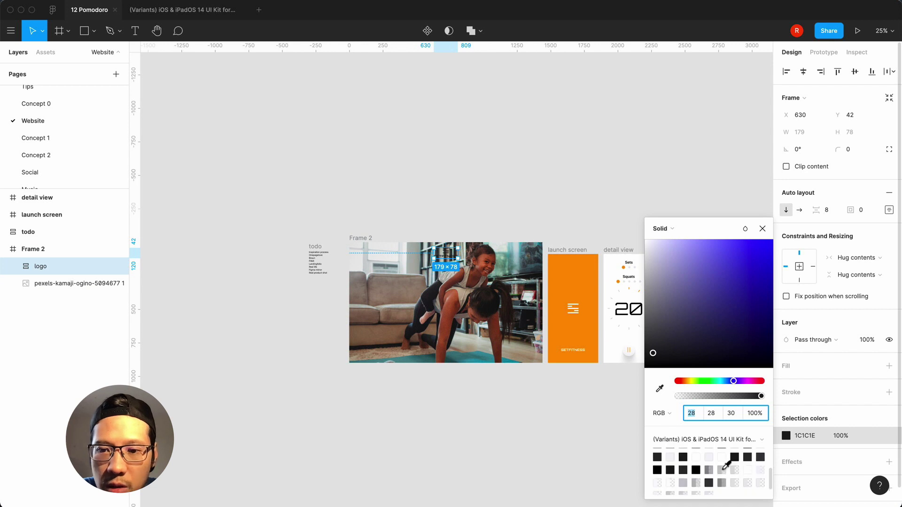
left_click(749, 470)
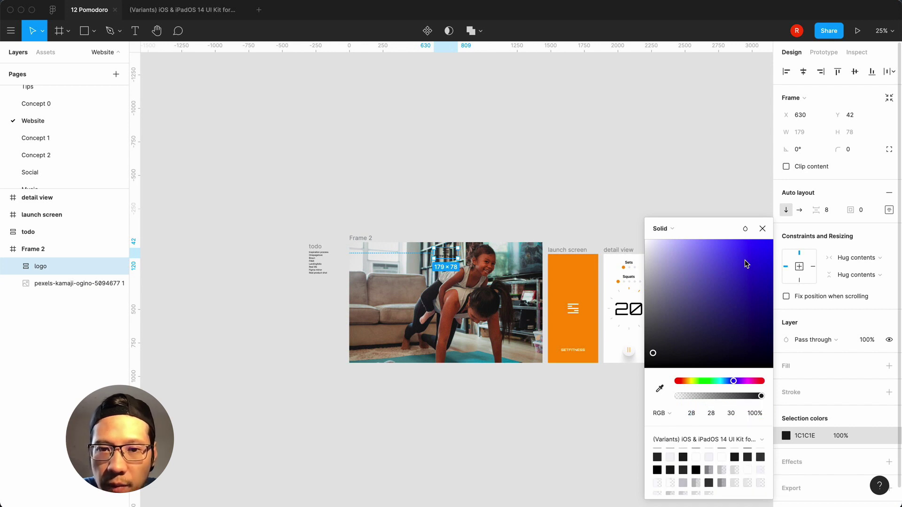
left_click(762, 228)
left_click(413, 472)
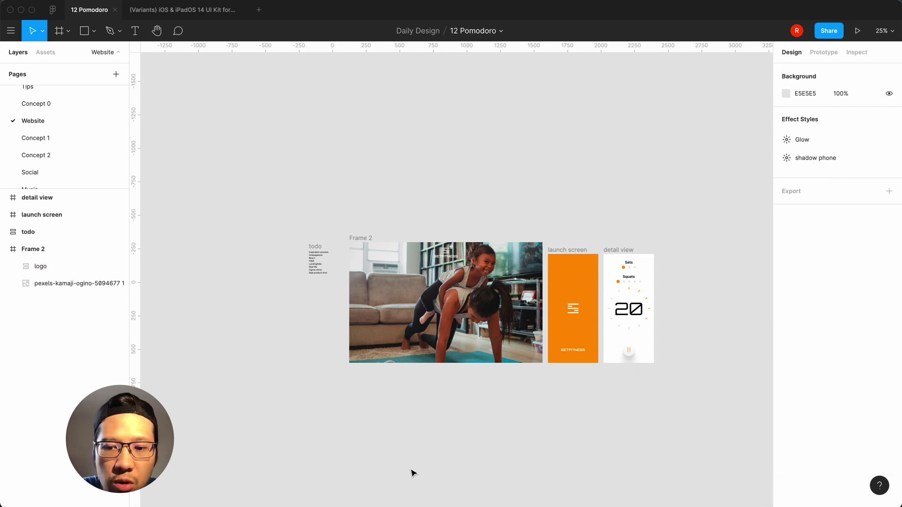
Add a second fill above the image in Frame 2's background photo, as a solid dark 1C1C1E overlay
key("equal")
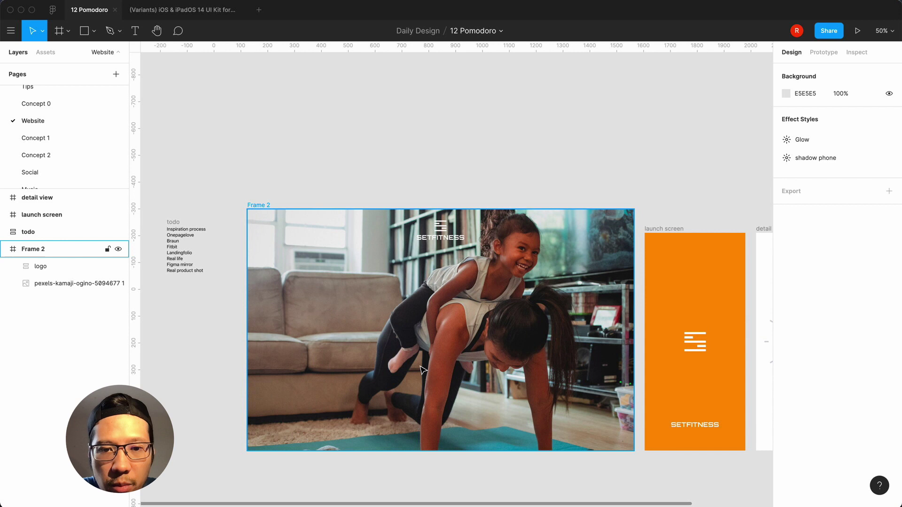
left_click(553, 303)
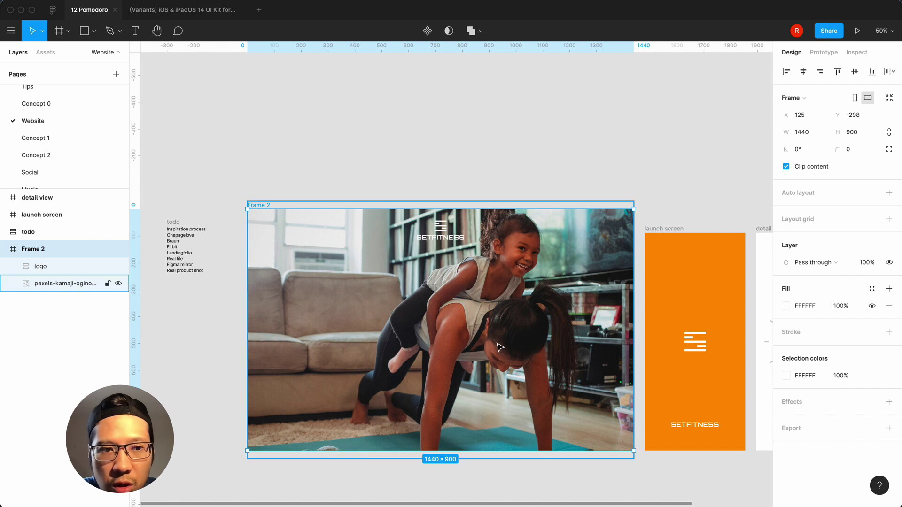
left_click(71, 283)
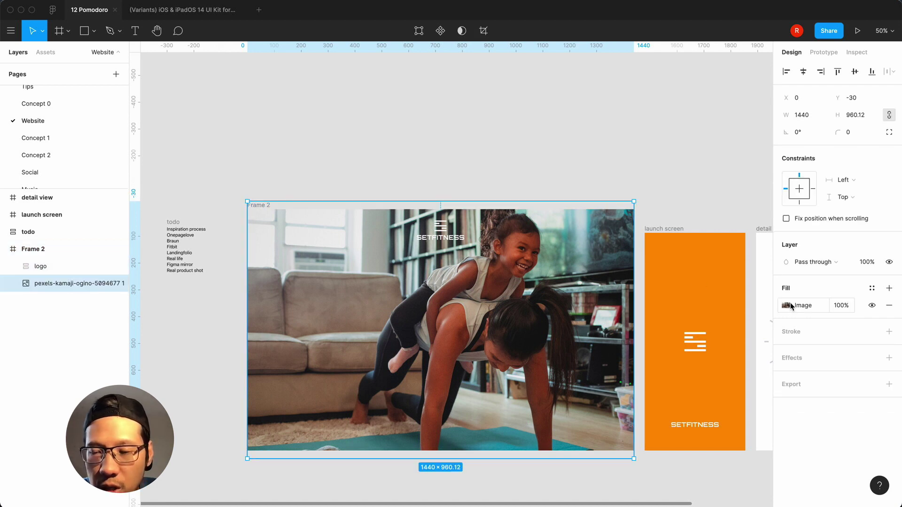
left_click(889, 288)
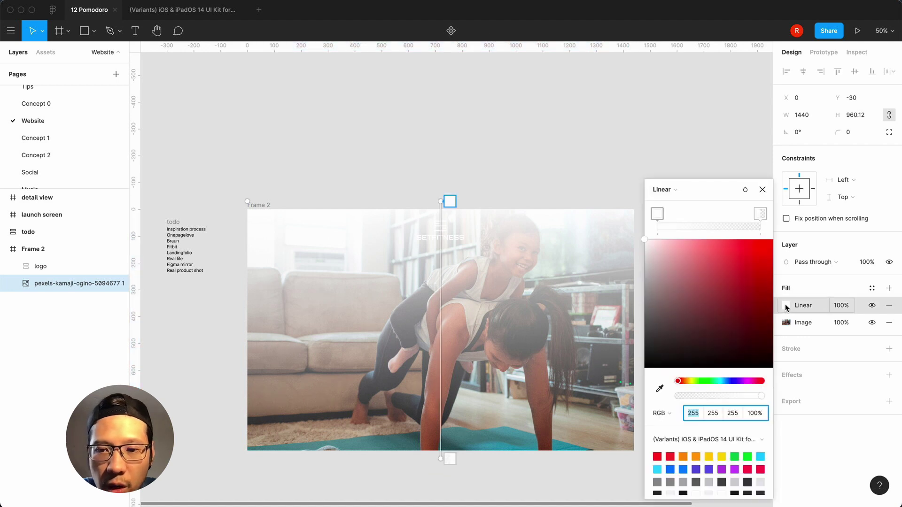
scroll(737, 463, "down", 2)
left_click(735, 466)
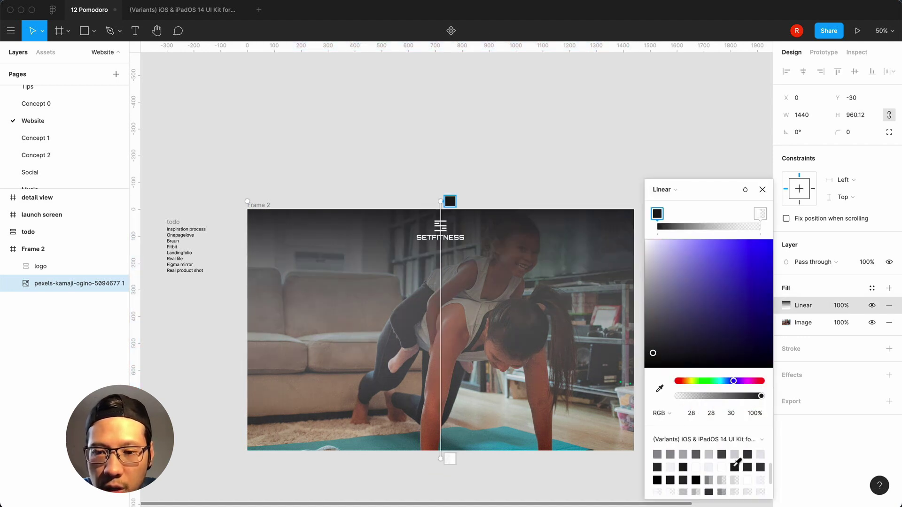
left_click(663, 189)
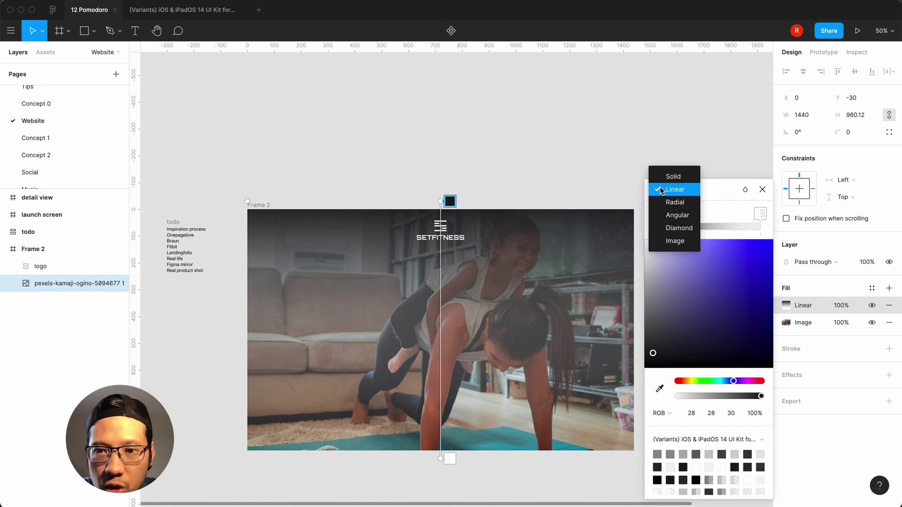
left_click(673, 178)
left_click(762, 190)
Lower the photo's dark overlay fill opacity to 50%
left_click(839, 306)
key("shift+Down")
key("shift+Down")
key("shift+Down")
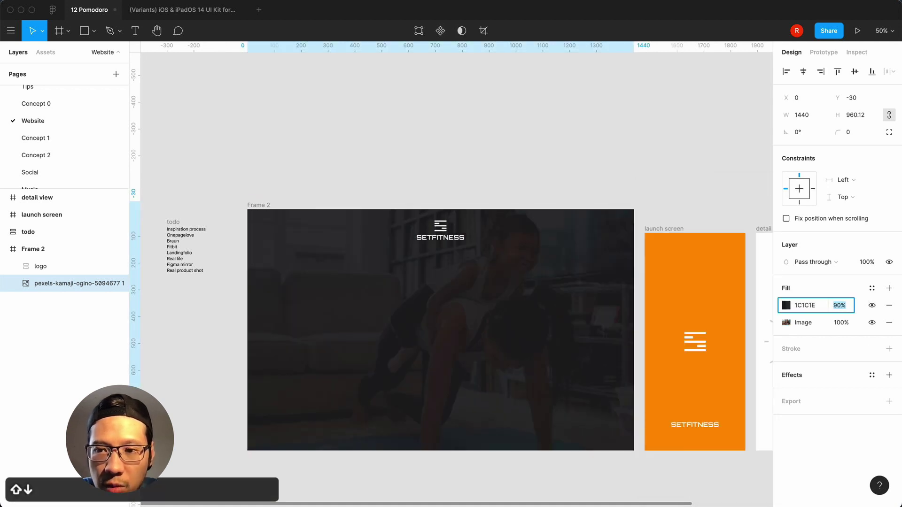
key("shift+Down")
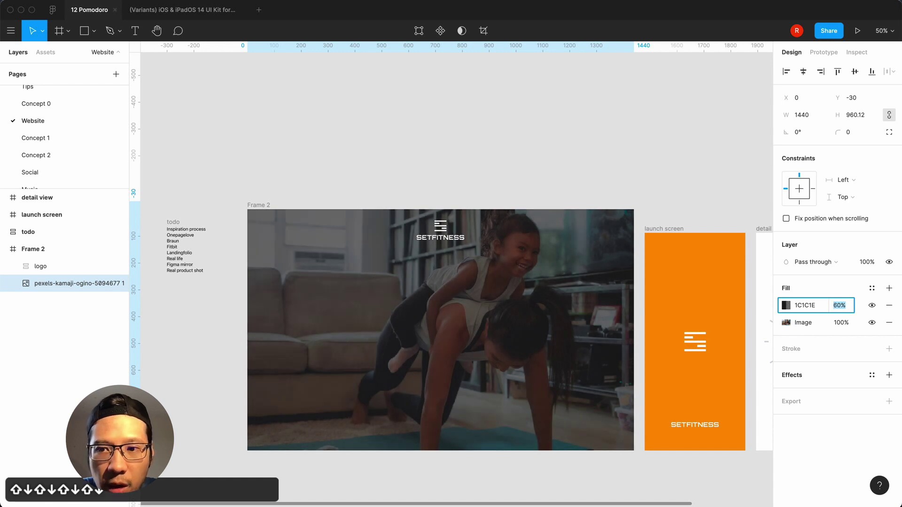
key("shift+Down")
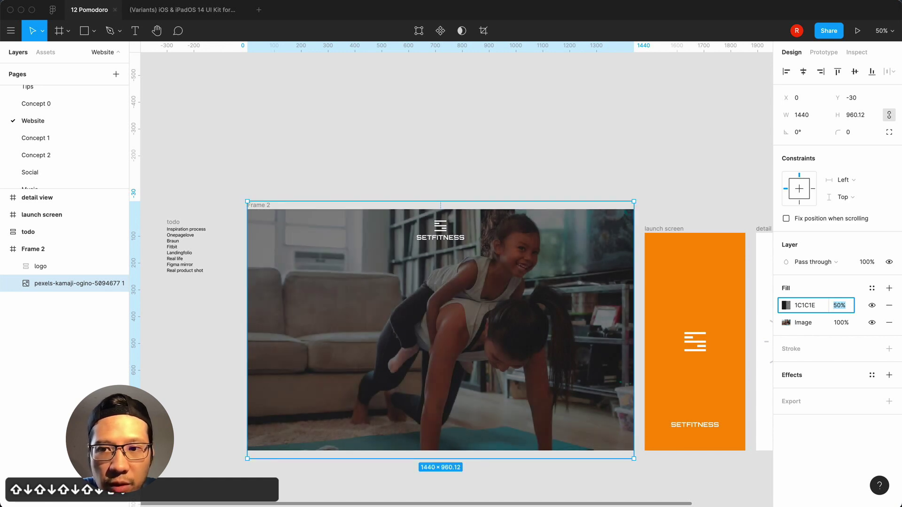
left_click(688, 182)
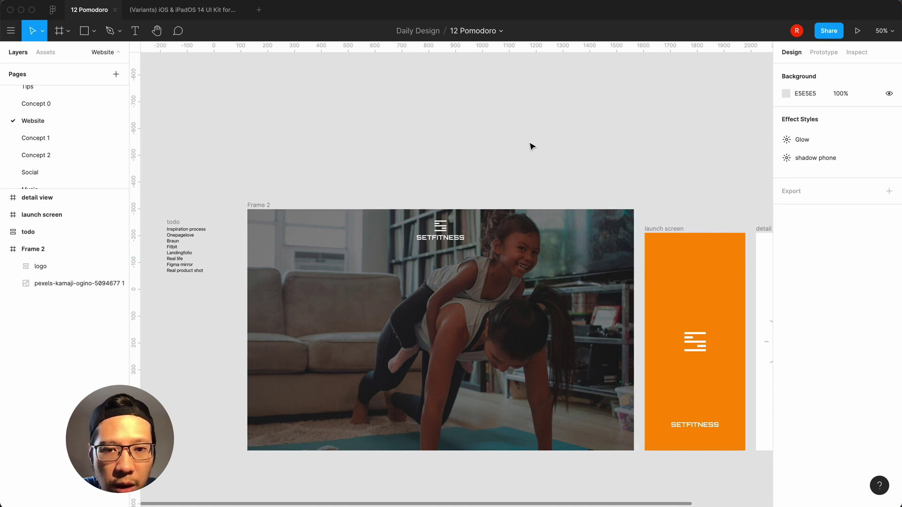
Paste a copy of the detail view screen into Frame 2 and position it at X 114, Y 62
scroll(533, 147, "right", 3)
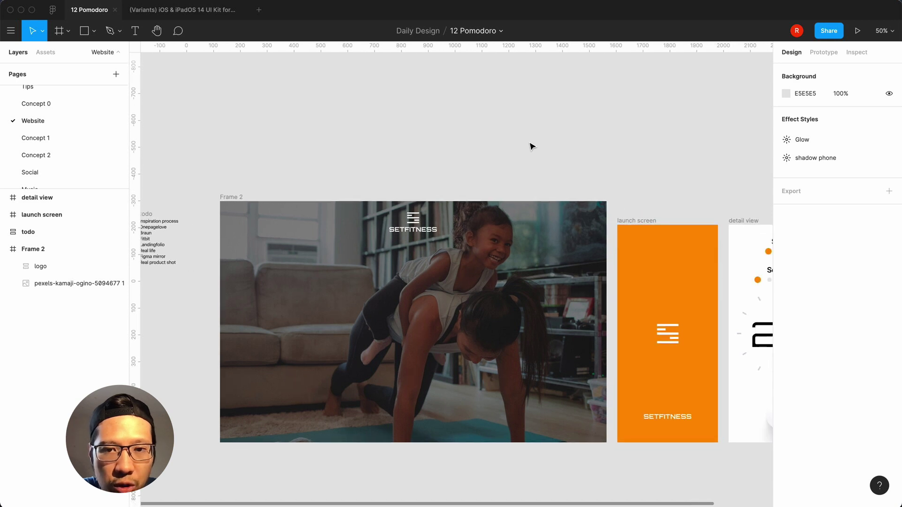
scroll(643, 167, "right", 10)
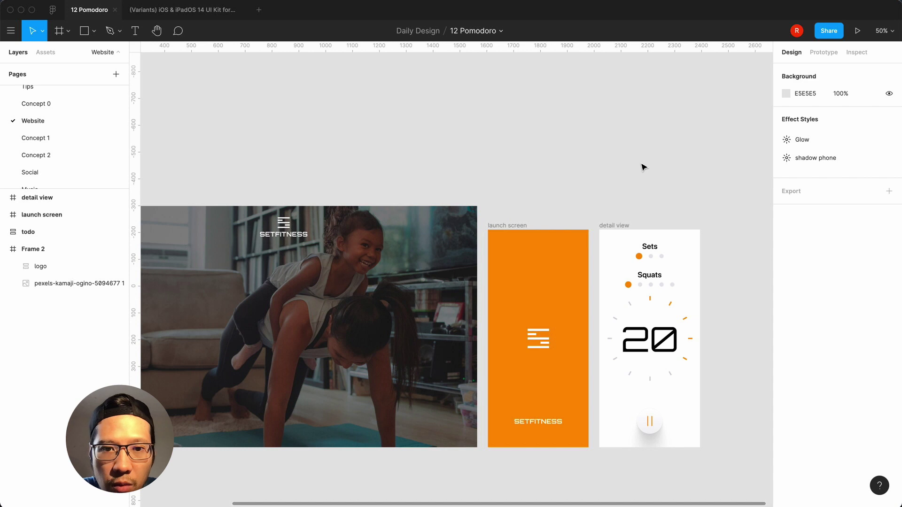
left_click(619, 227)
key("super+c")
left_click(570, 127)
scroll(262, 215, "left", 5)
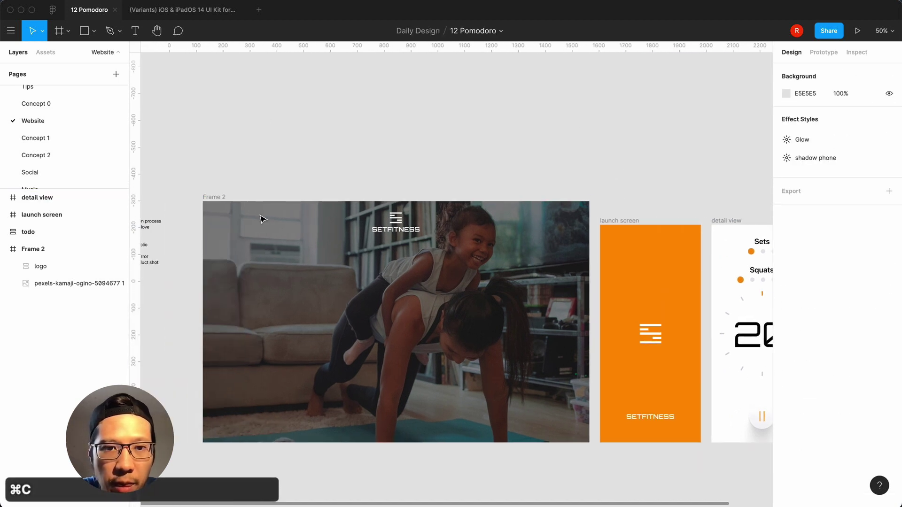
left_click(217, 197)
key("super+v")
left_click_drag(402, 288, 291, 295)
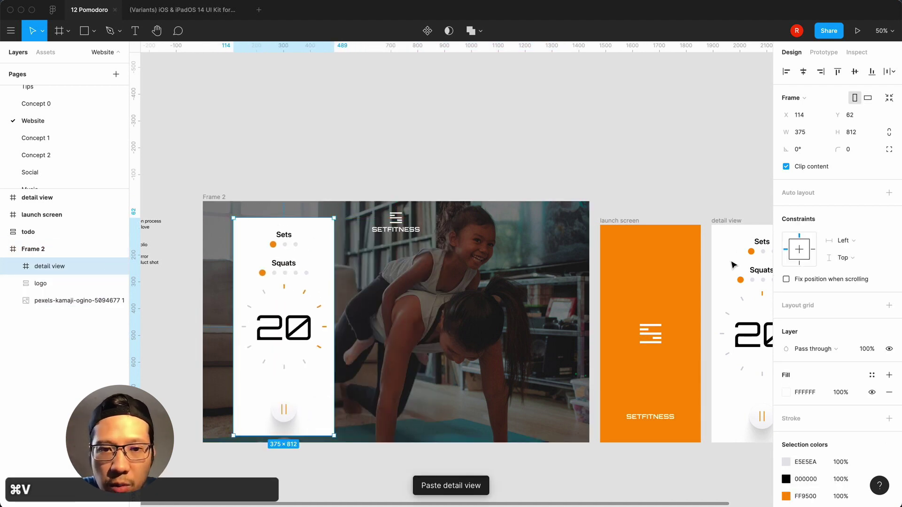
Set the corner radius of the detail view copy in Frame 2 to 30
type("30")
key("Return")
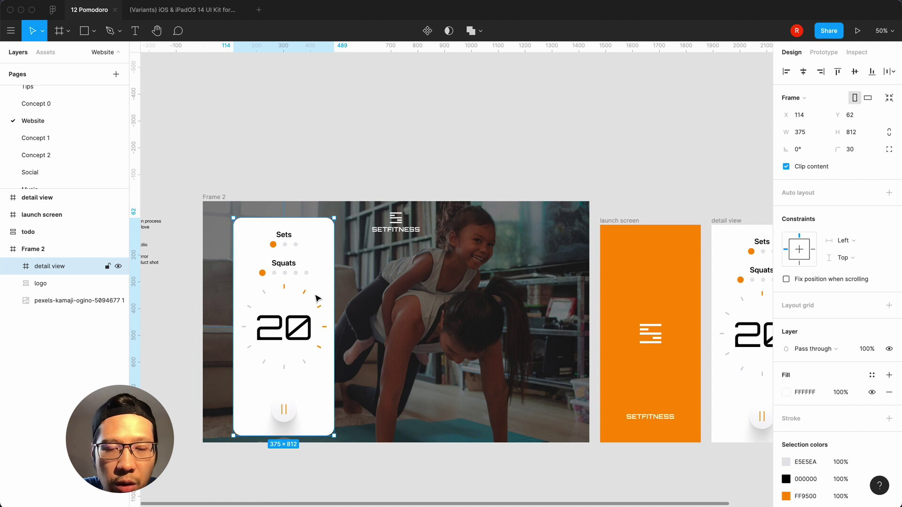
left_click(43, 33)
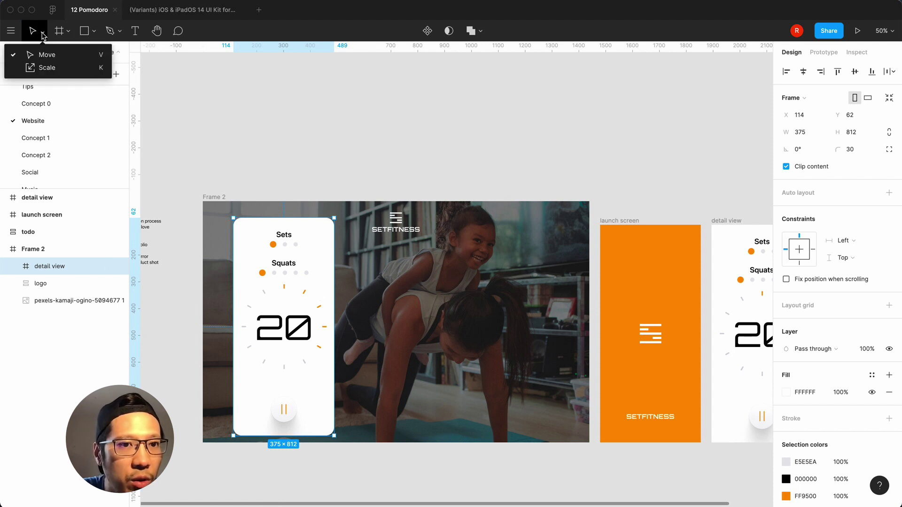
left_click(191, 87)
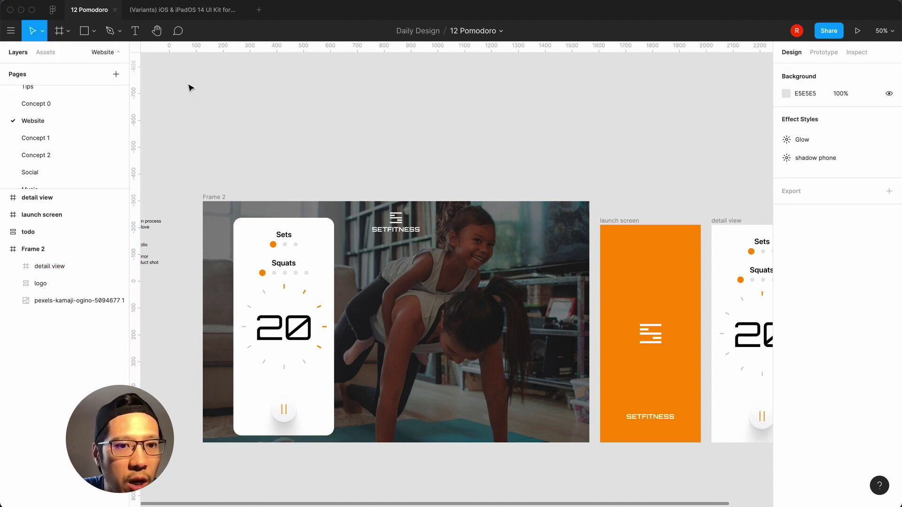
Try resizing the detail view copy to a width of 280 with locked proportions, and undo the resize
left_click(286, 273)
left_click(890, 134)
left_click(815, 136)
type("280")
key("Return")
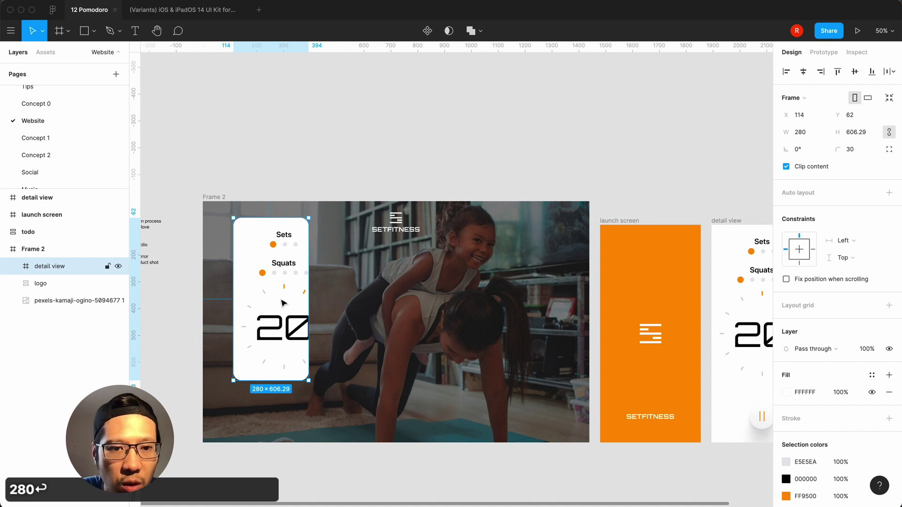
key("super+z")
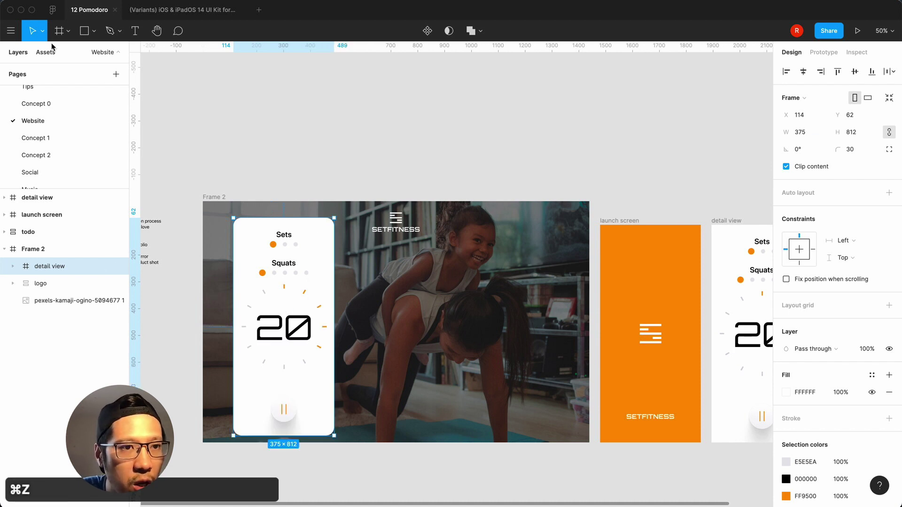
Scale the detail view copy in Frame 2 proportionally from its center to about 281 × 608 with the Scale tool
left_click(43, 33)
left_click(47, 68)
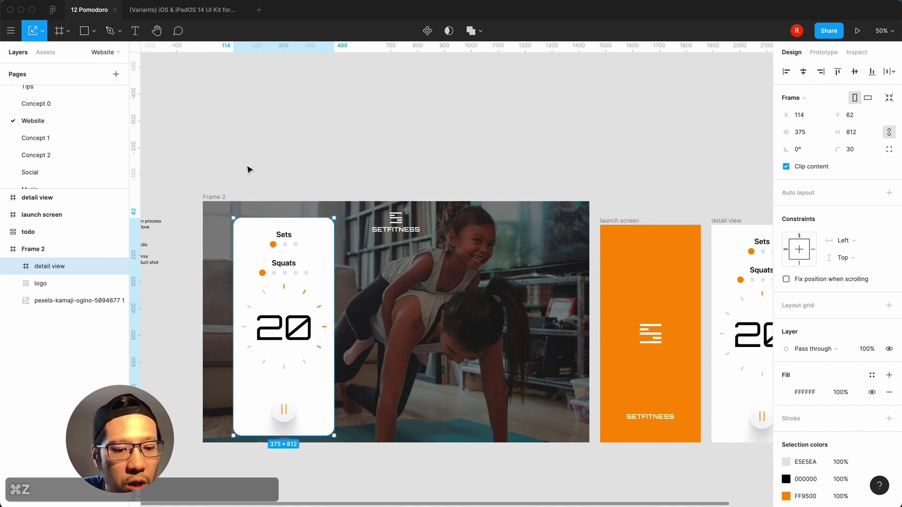
left_click_drag(240, 219, 255, 246)
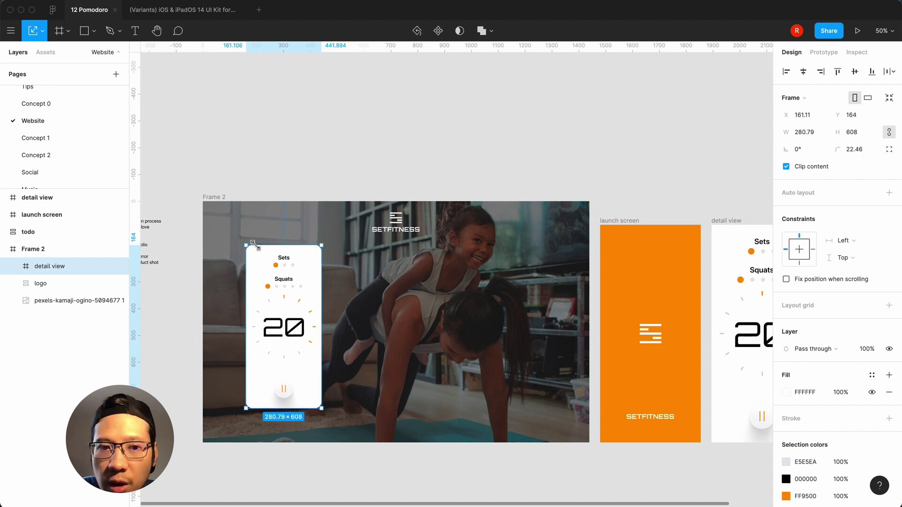
left_click(292, 153)
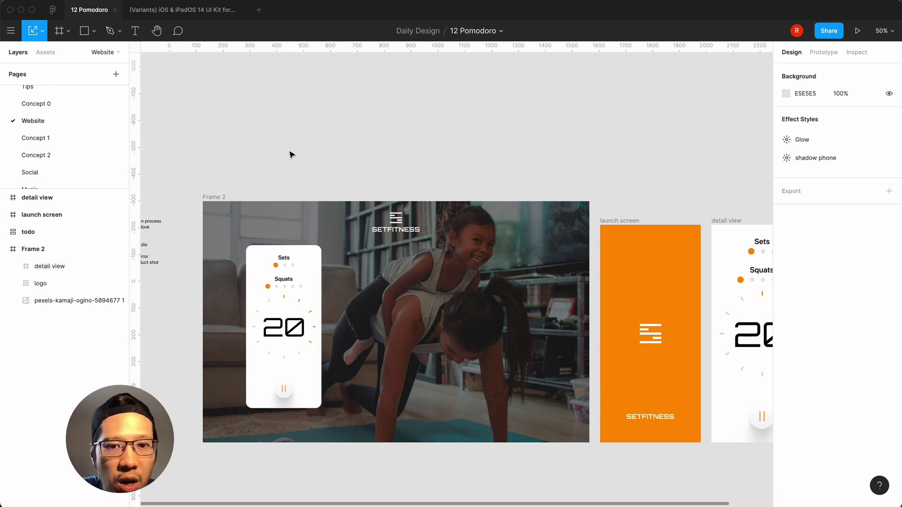
Move the scaled detail view copy toward the center of Frame 2, to X 283, Y 162
key("shift+0")
scroll(292, 153, "left", 3)
key("minus")
left_click(353, 329)
left_click_drag(352, 330, 359, 329)
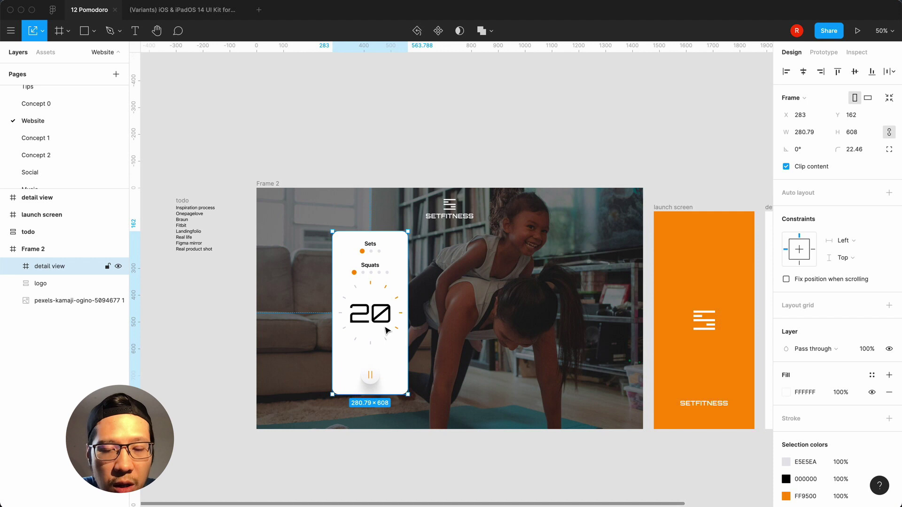
Scale the background photo in Frame 2 up from its center to about 2196 × 1464
left_click(499, 314)
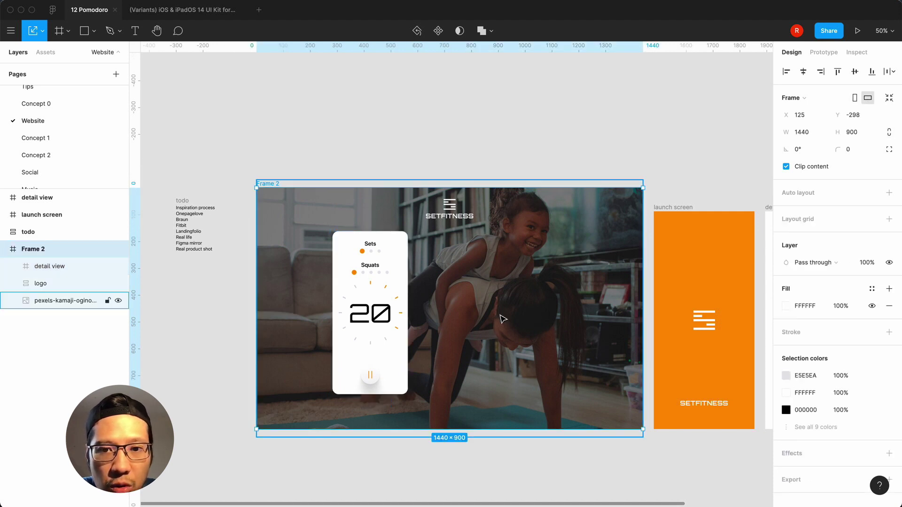
left_click(569, 148)
left_click(503, 323)
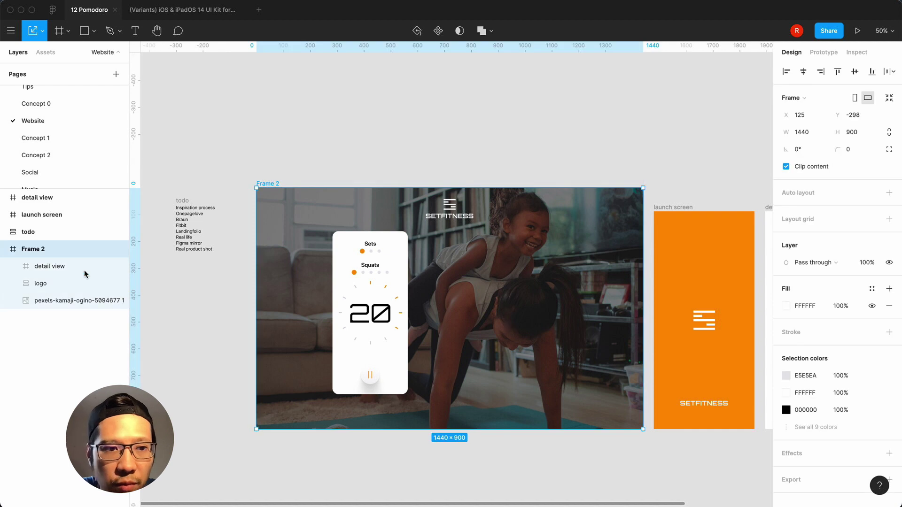
left_click(61, 300)
key("minus")
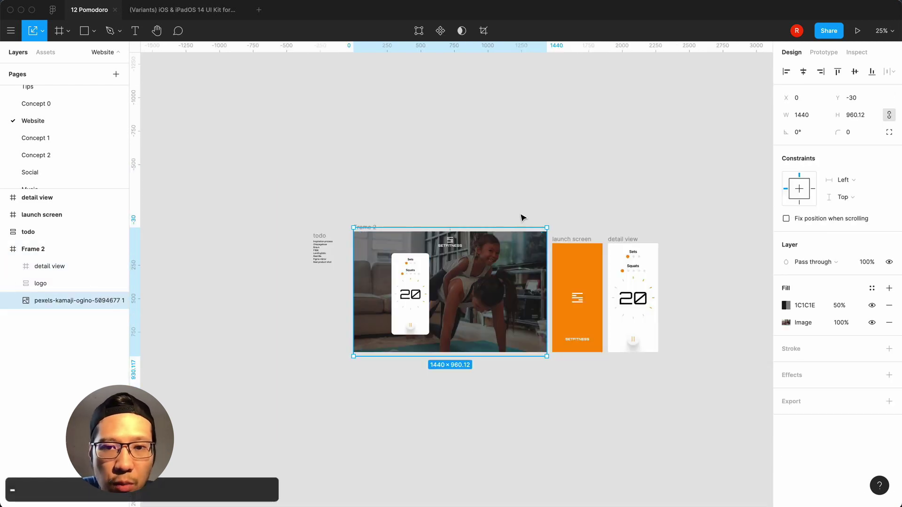
left_click_drag(547, 225, 598, 194)
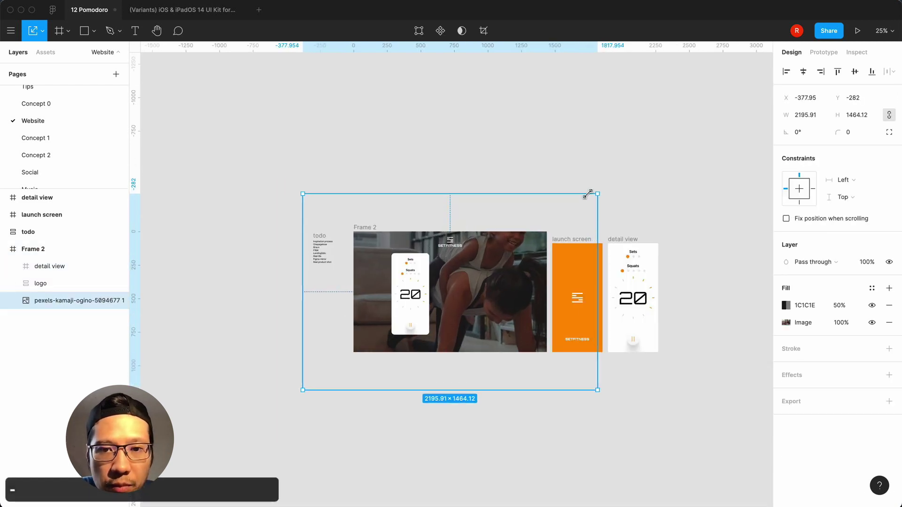
Nudge the enlarged background photo right and down to X -307.95, Y -142
key("shift+Right")
key("shift+Right")
key("shift+Right")
key("shift+Right")
key("shift+Right")
key("shift+Right")
key("shift+Right")
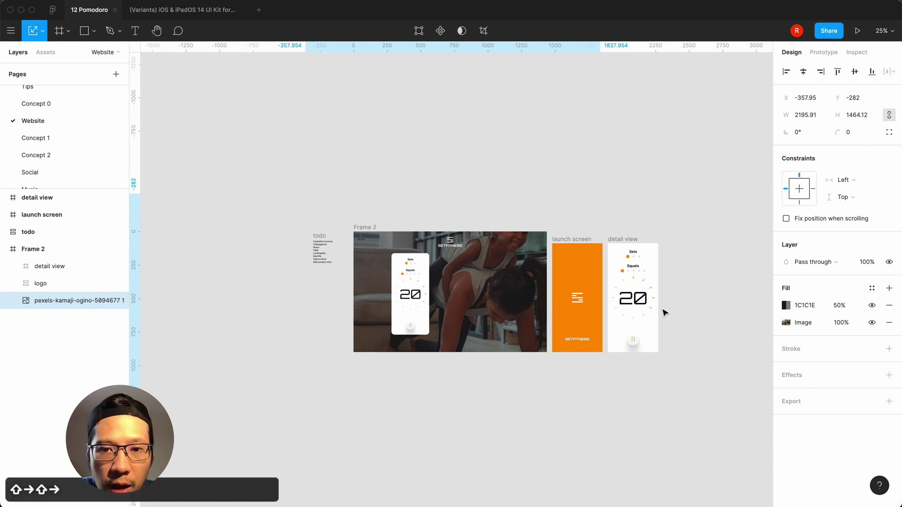
key("shift+Down")
key("shift+Down")
key("shift+Down")
key("shift+Down")
key("shift+Down")
key("shift+Down")
key("shift+Down")
key("shift+Down")
key("shift+Down")
key("shift+Down")
key("shift+Down")
key("shift+Down")
key("shift+Down")
key("shift+Down")
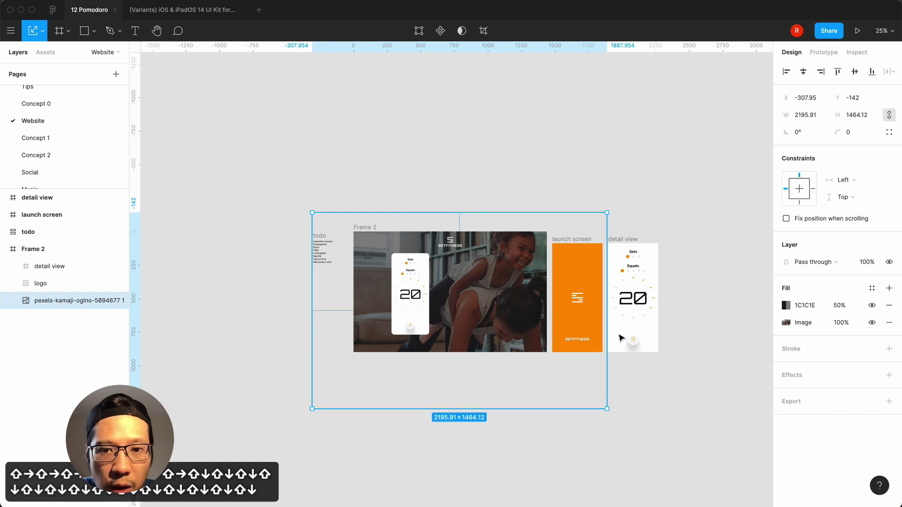
left_click(380, 449)
key("super+equal")
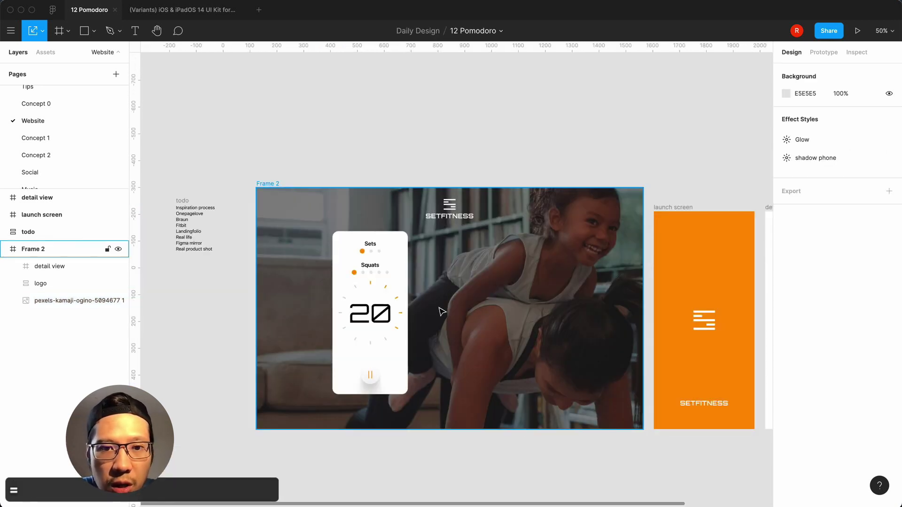
Shift the detail view copy slightly up and to the left within Frame 2
left_click(385, 316)
left_click_drag(384, 315, 376, 315)
left_click(409, 162)
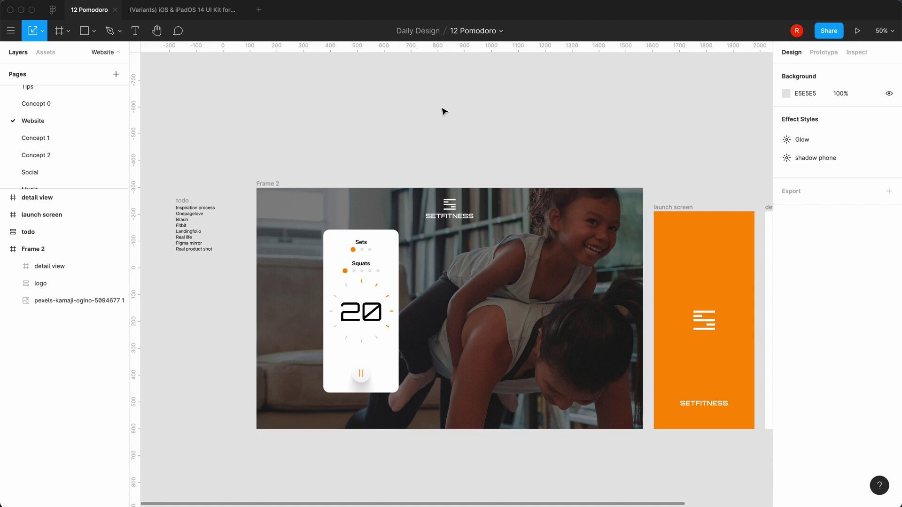
left_click_drag(368, 286, 368, 283)
left_click(385, 156)
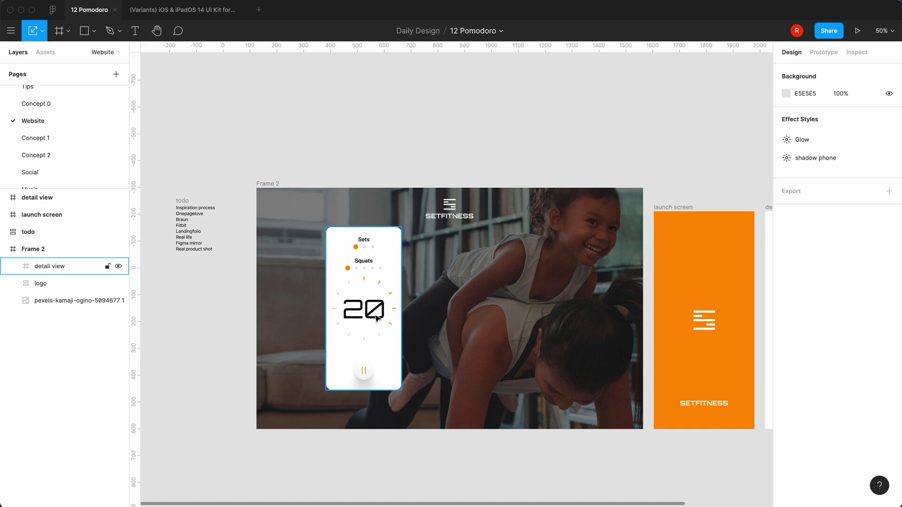
key("super+a")
left_click(519, 140)
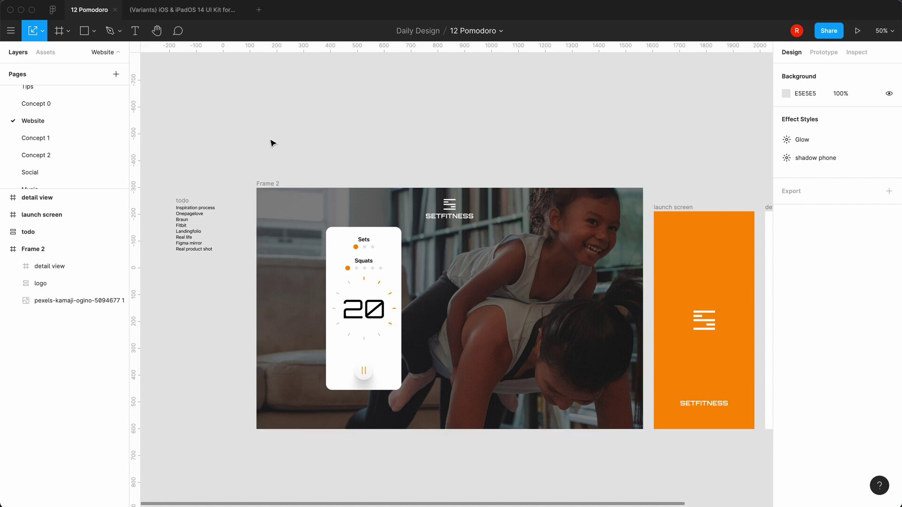
Nudge the background photo up to Y -192
left_click(72, 301)
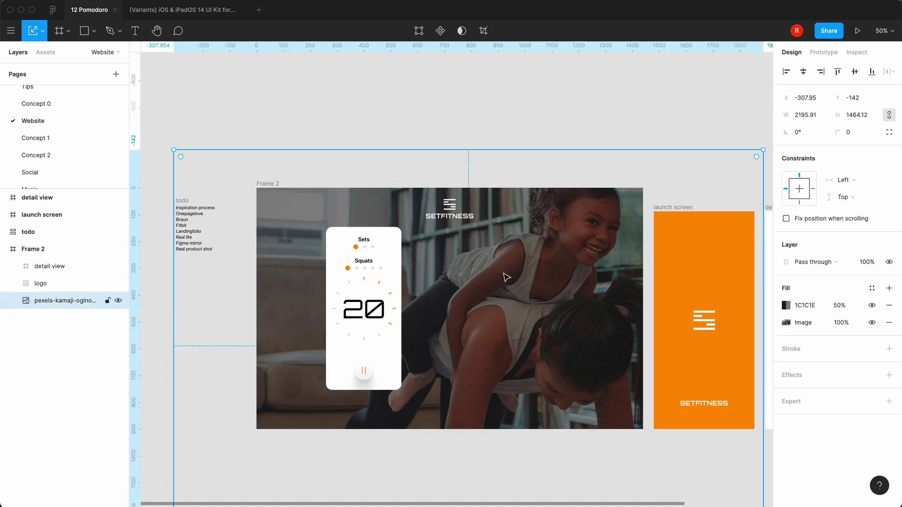
key("shift+Up")
key("shift+Up")
key("shift+Up")
key("shift+Up")
key("shift+Up")
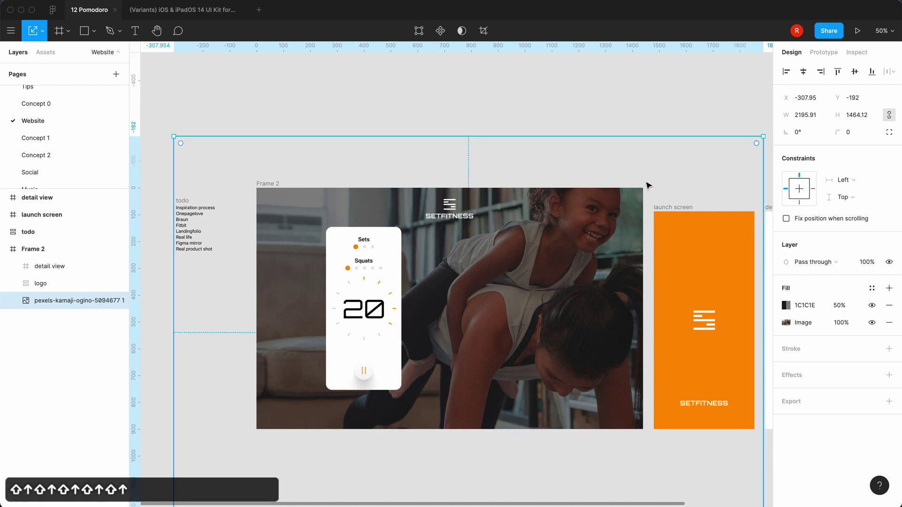
left_click(490, 115)
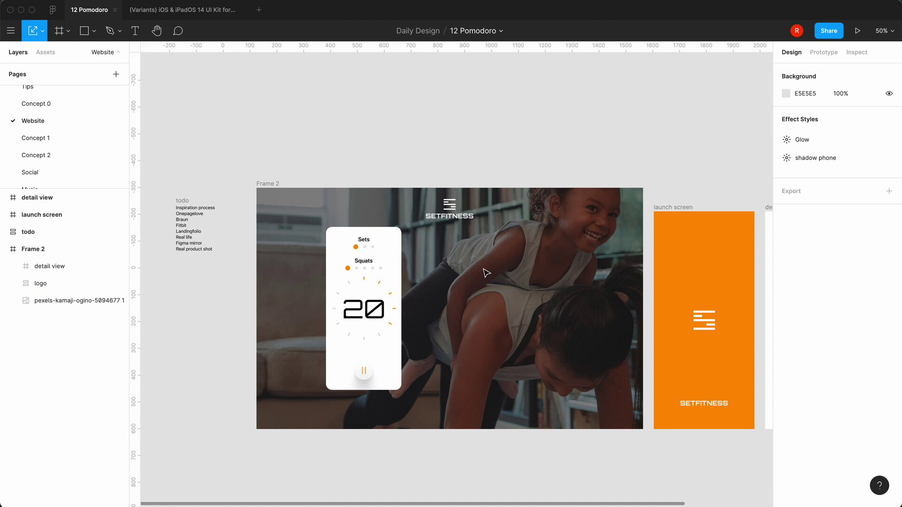
Scale the background photo down from its center to about 1908 × 1272
left_click(515, 326)
left_click(101, 301)
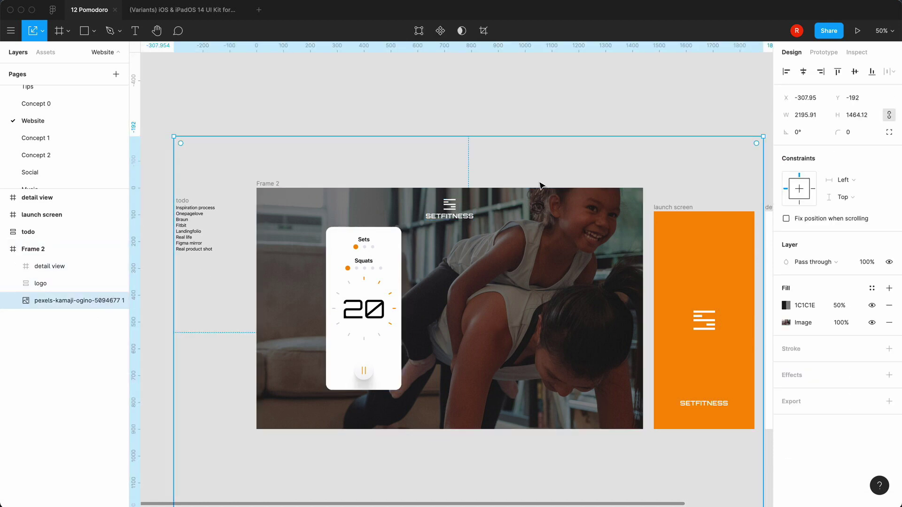
left_click_drag(761, 136, 713, 162)
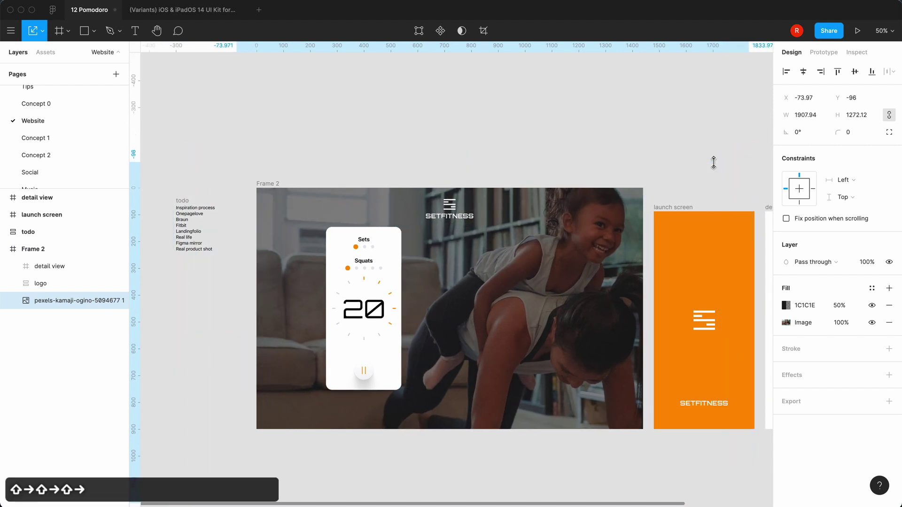
Adjust the background photo's horizontal position in small nudges, ending at X -83.97
key("shift+Right")
key("shift+Right")
key("shift+Right")
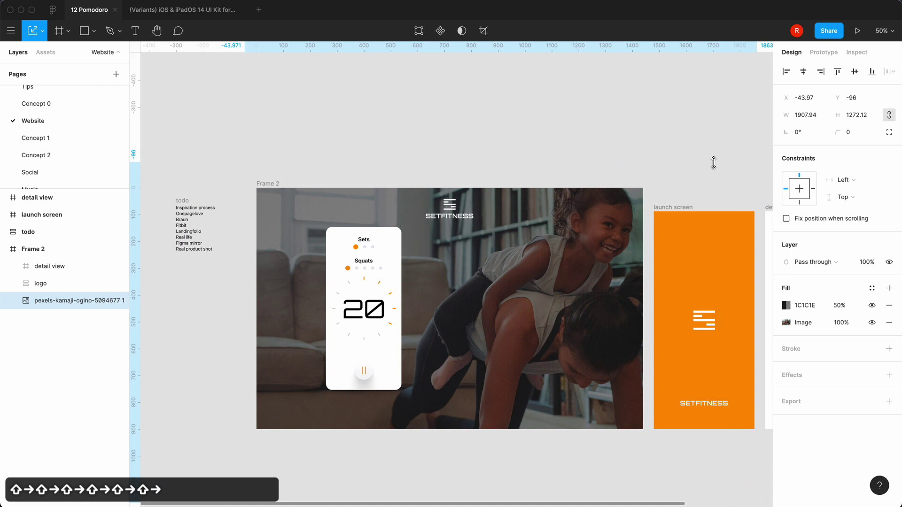
key("shift+Right")
key("shift+Right")
key("shift+Left")
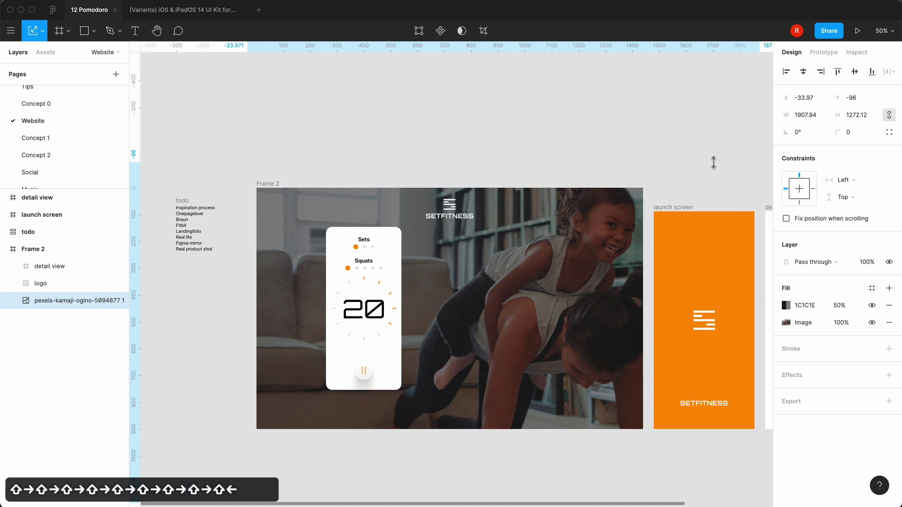
key("shift+Left")
key("shift+Left")
key("shift+Left")
key("shift+Left")
key("shift+Left")
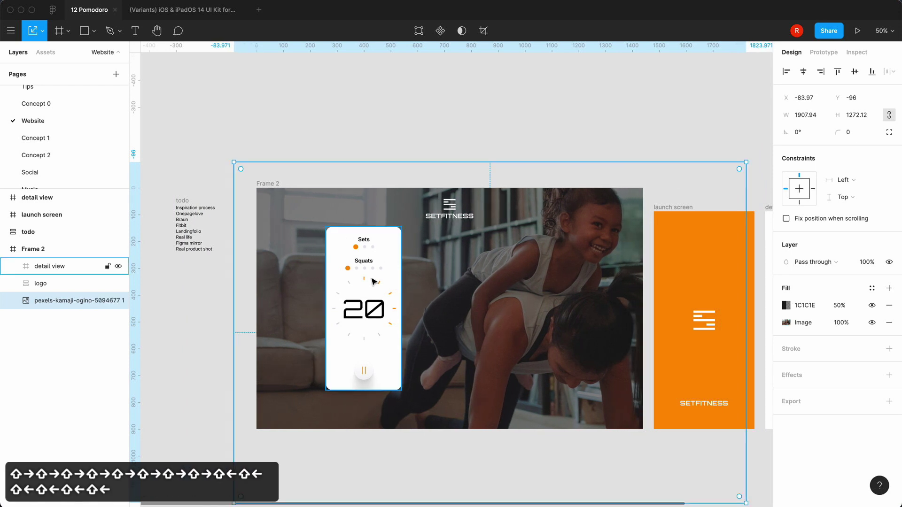
left_click(359, 98)
key("equal")
key("minus")
Nudge the background photo up to Y -136
left_click(66, 302)
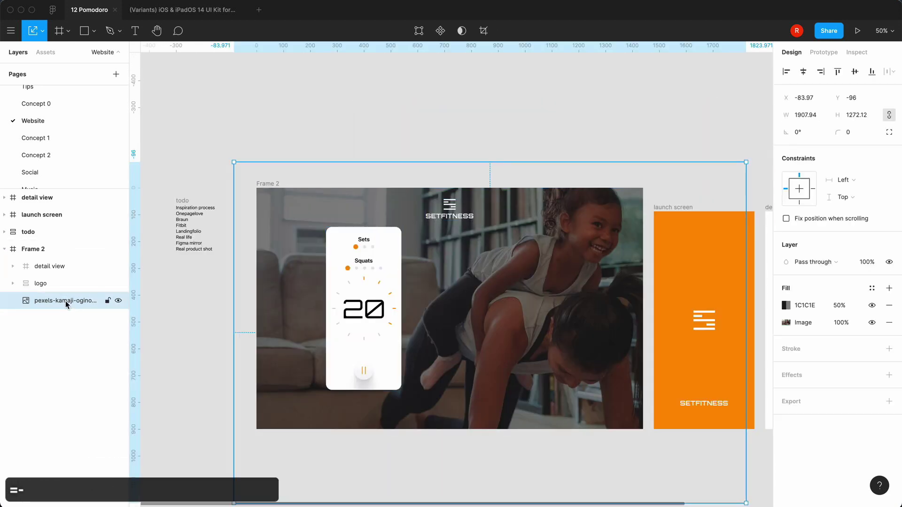
key("shift+Up")
key("shift+Up")
key("shift+Up")
key("shift+Up")
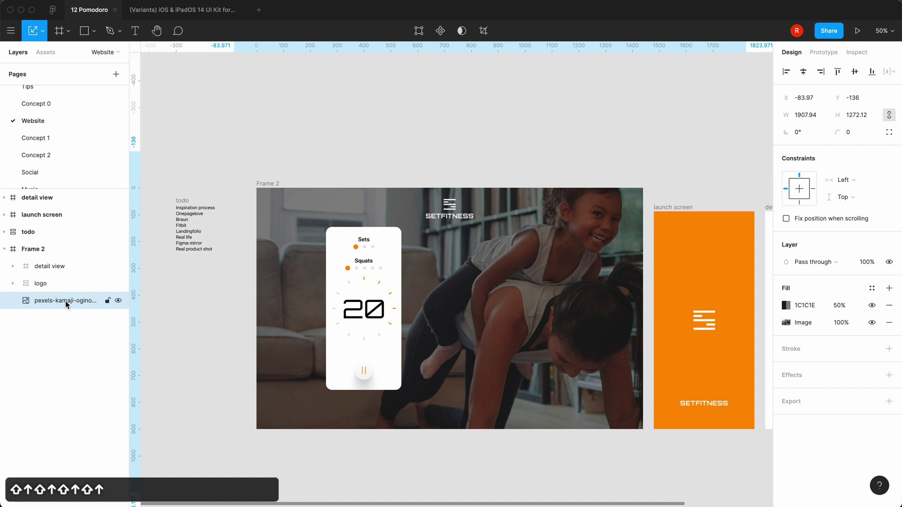
left_click(300, 96)
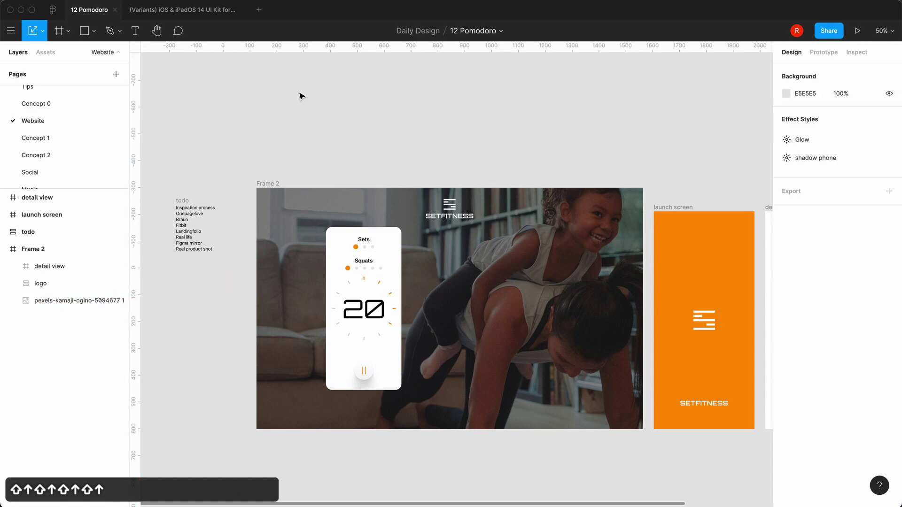
Draw a rectangle about 1530 × 354 across the lower part of Frame 2, then cut and paste it into the frame
left_click(93, 31)
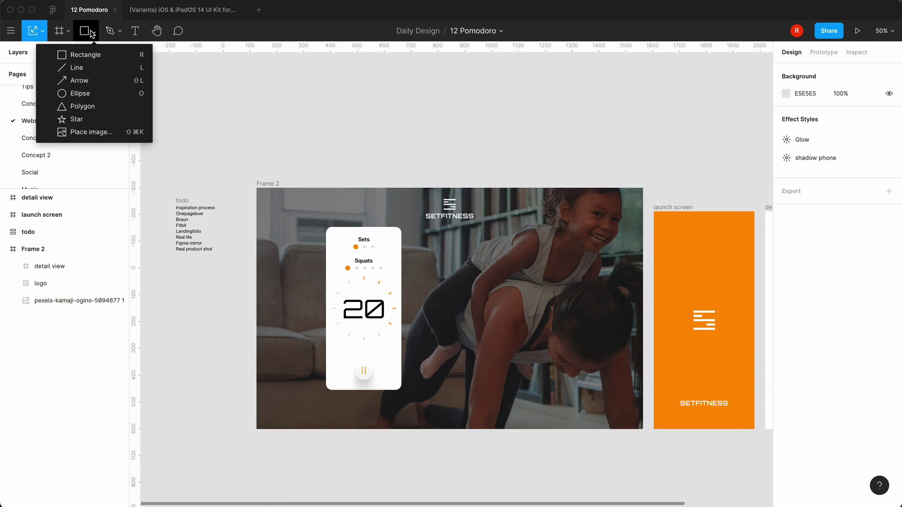
left_click(105, 56)
mouse_move(238, 373)
left_mouse_down()
mouse_move(568, 485)
mouse_move(648, 464)
left_mouse_up()
key("cmd+x")
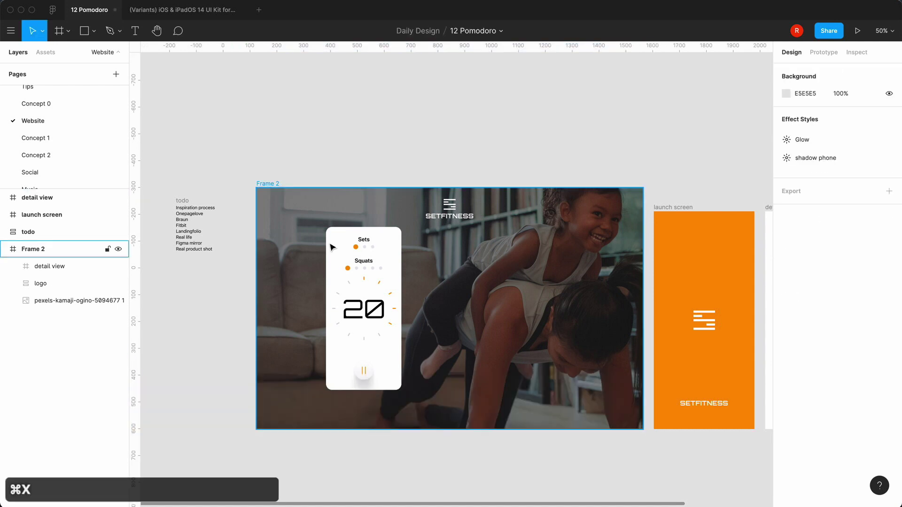
key("cmd+v")
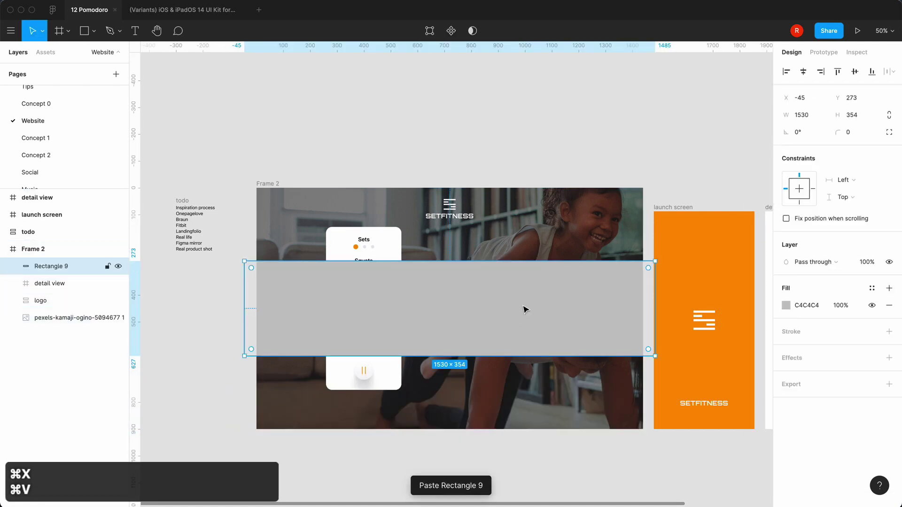
Align the grey rectangle to the bottom of Frame 2 and set its height to 300
left_click(872, 72)
left_click(851, 115)
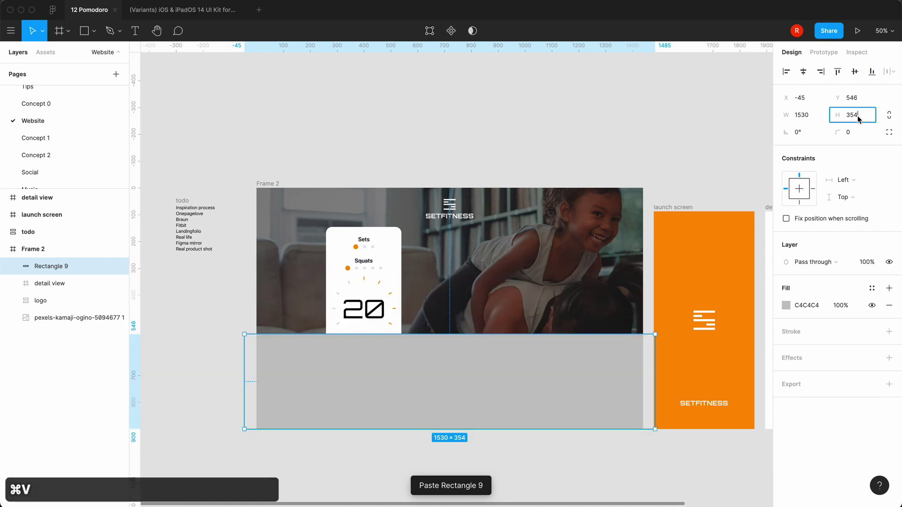
type("300")
key("Return")
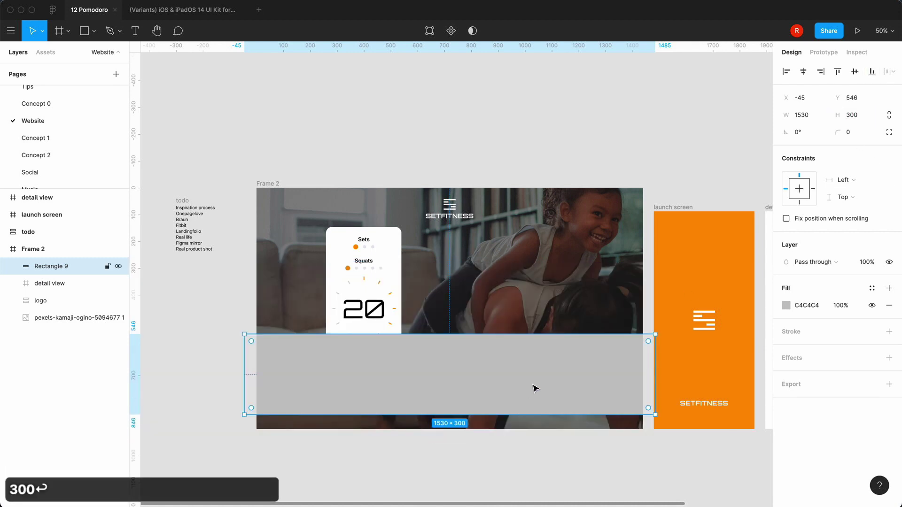
Send the grey rectangle backward behind the detail view copy and realign it to the bottom of Frame 2
right_click(533, 388)
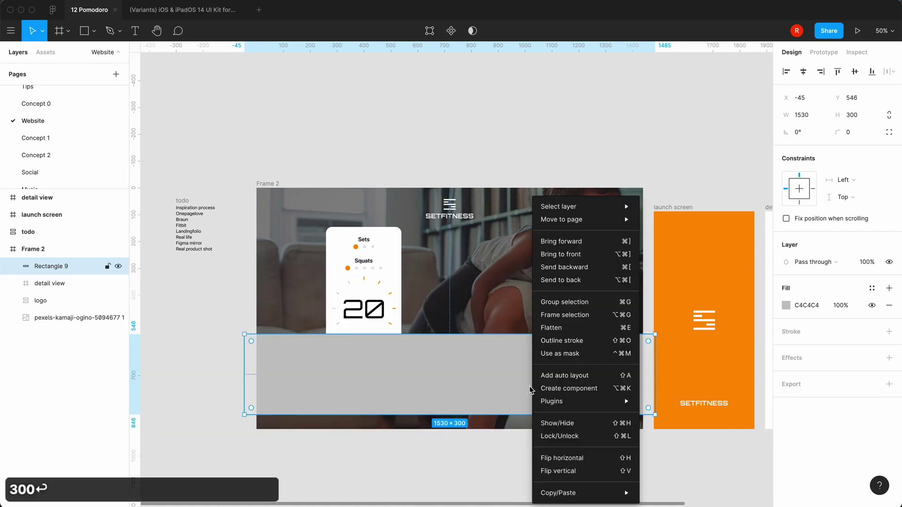
left_click(573, 268)
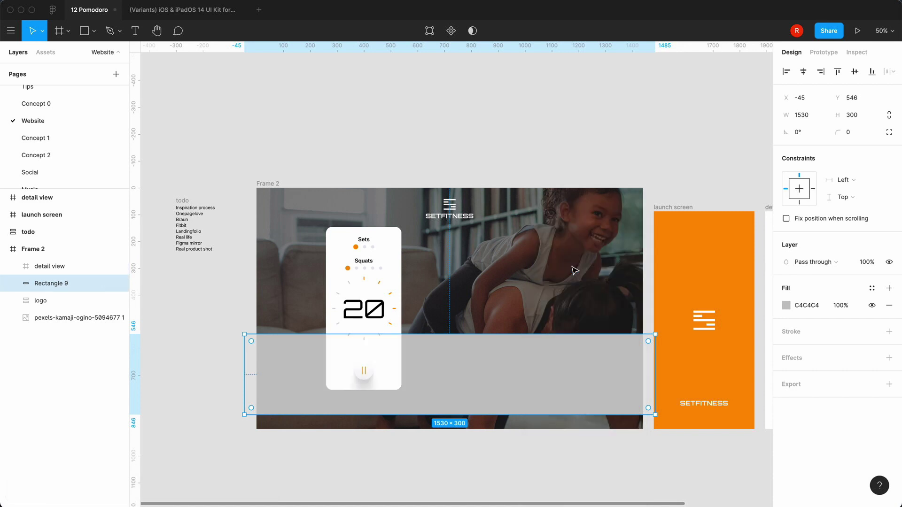
left_click(872, 71)
left_click(705, 94)
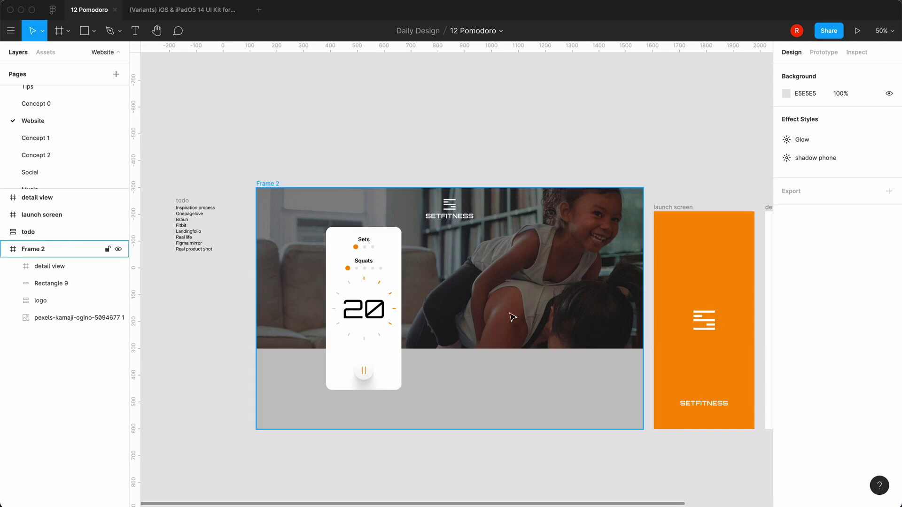
Nudge the grey rectangle down to Y 690 so it forms a shallower band under the photo
left_click(501, 383)
key("shift+Down")
key("shift+Down")
key("shift+Down")
key("shift+Down")
key("shift+Down")
key("shift+Down")
key("shift+Down")
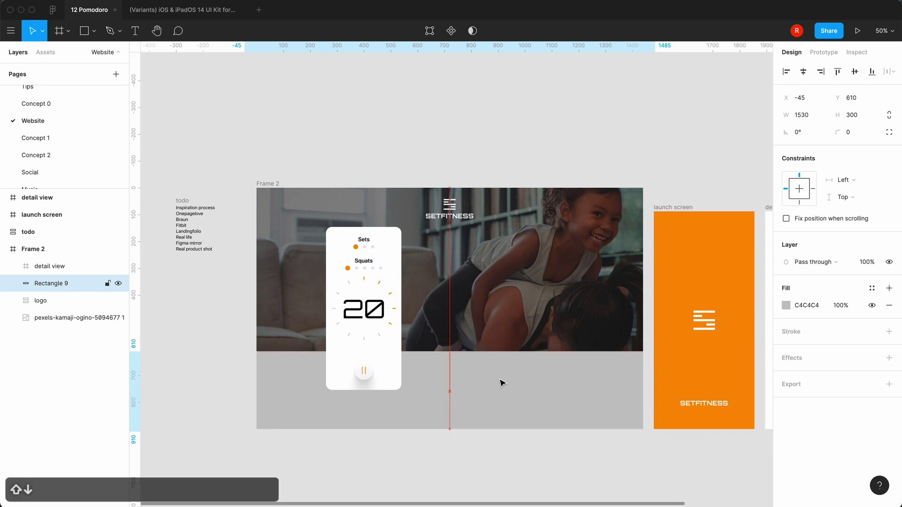
key("shift+Down")
key("shift+Down")
key("shift+Down")
key("shift+Down")
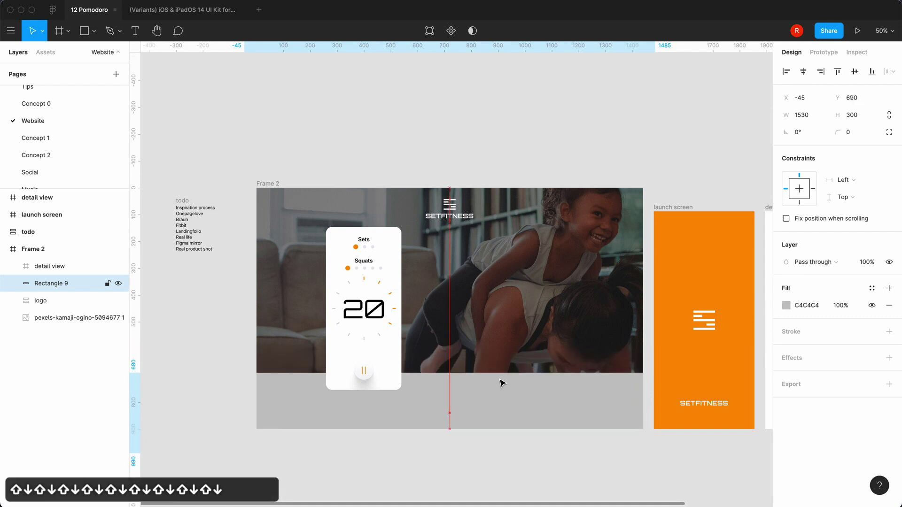
Nudge the grey rectangle back up to Y 690 and deselect it
key("shift+Up")
key("shift+Up")
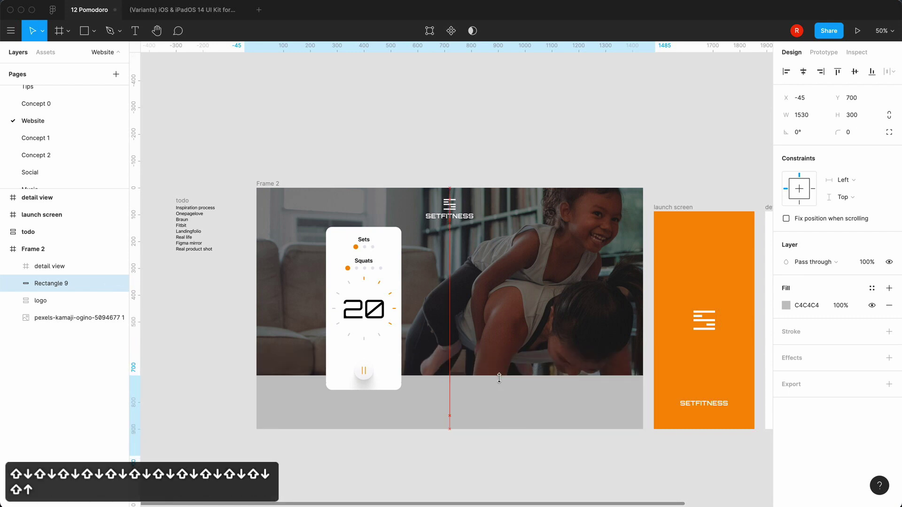
key("Escape")
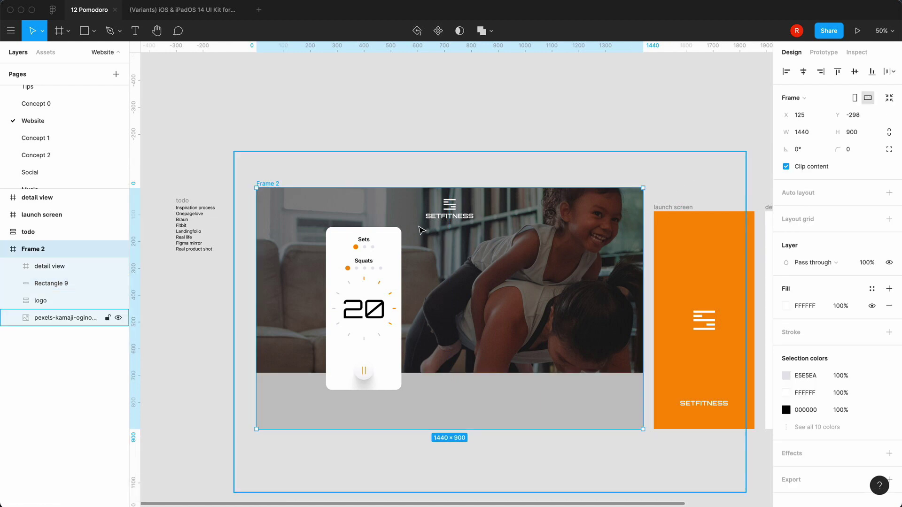
Scale the background photo in Frame 2 down to 1716 × 1144 and nudge it to X -18, Y -132
left_click(53, 318)
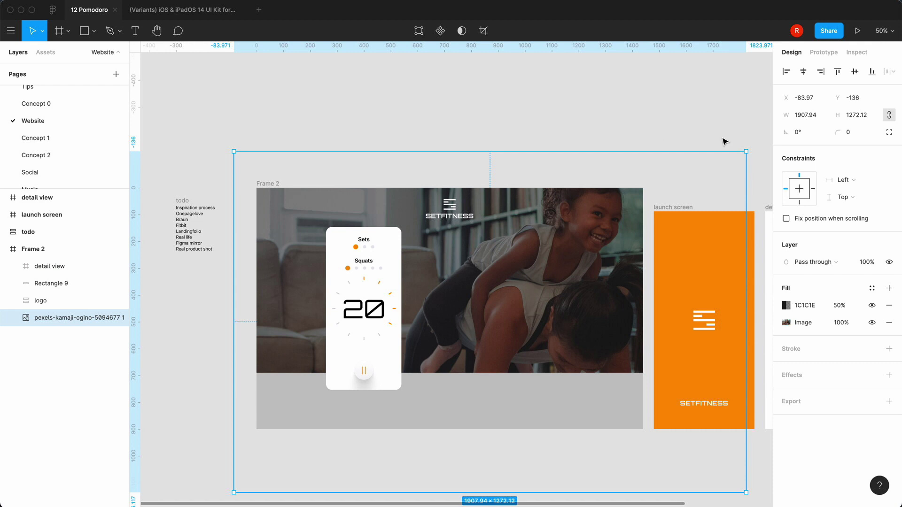
left_click_drag(746, 151, 703, 170)
key("shift+Left")
key("shift+Left")
key("shift+Left")
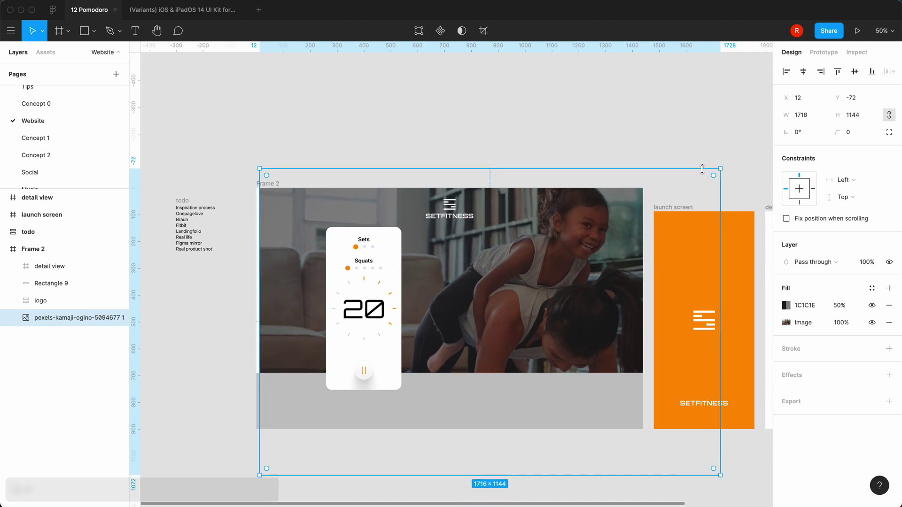
key("shift+Up")
key("shift+Up")
key("shift+Up")
key("shift+Up")
key("shift+Up")
key("shift+Up")
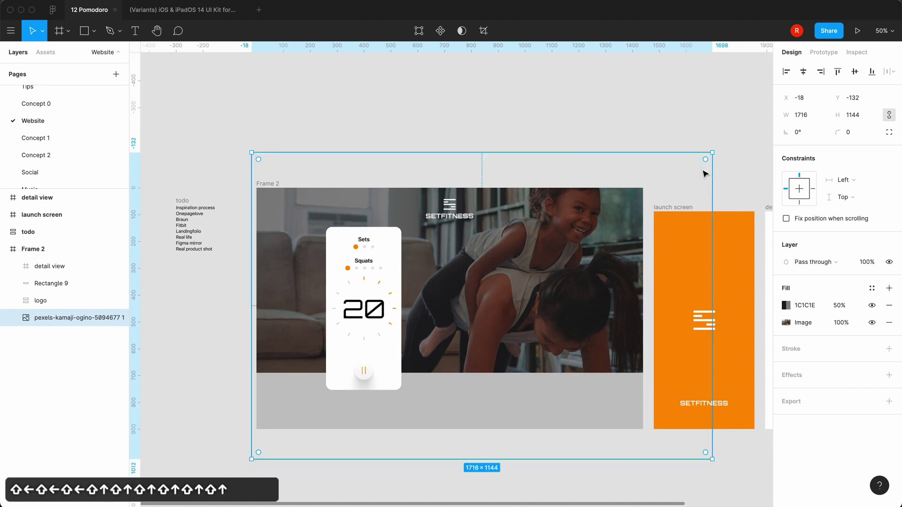
left_click(677, 105)
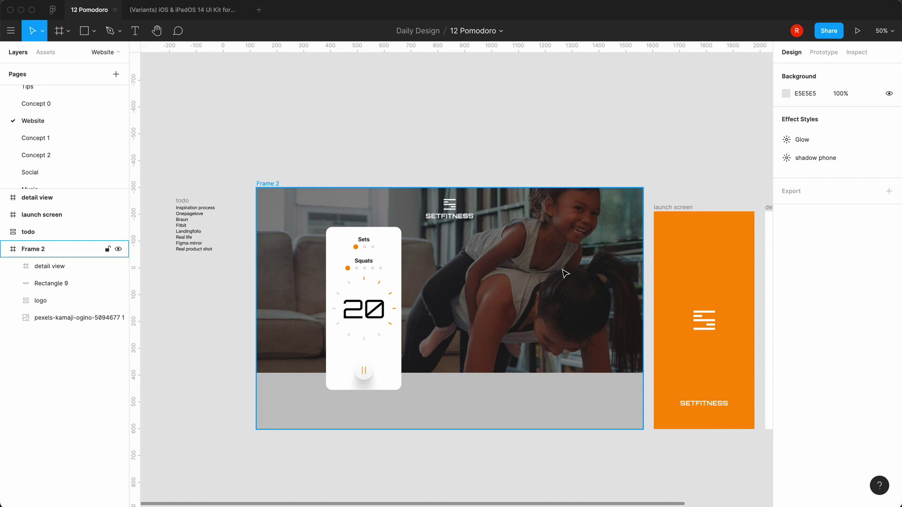
Change the bottom band's fill from grey to a very light lavender-grey swatch of the iOS & iPadOS 14 UI Kit
left_click(460, 409)
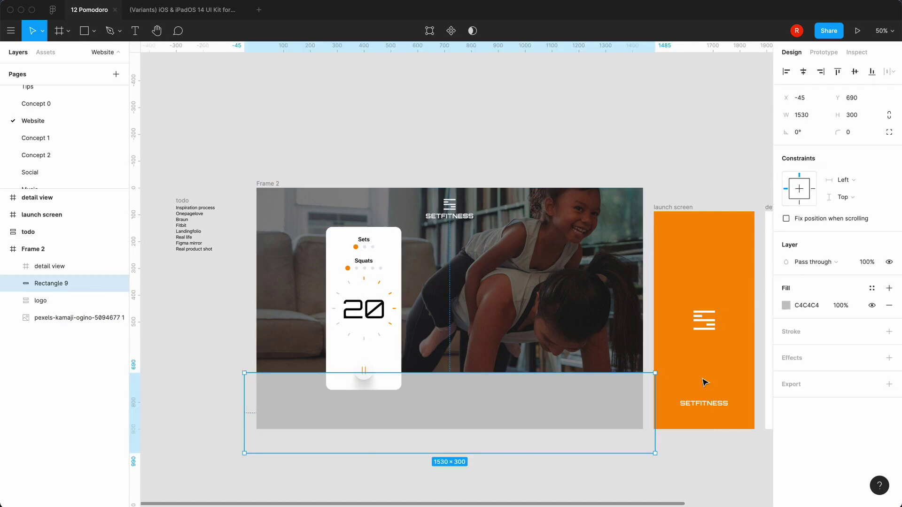
left_click(786, 305)
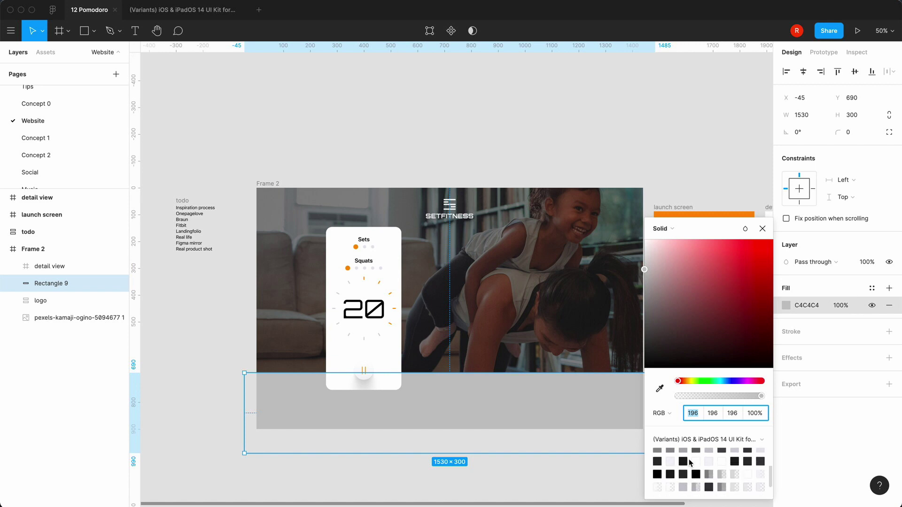
key("i")
left_click(747, 471)
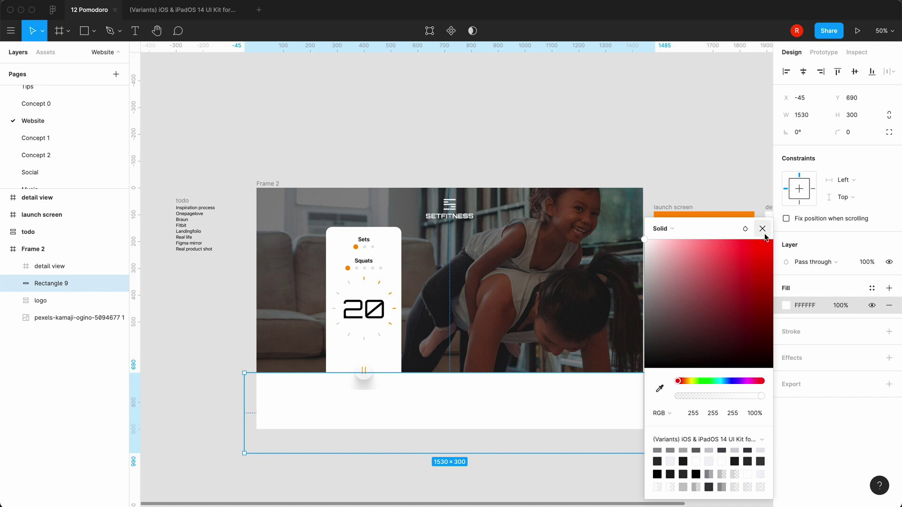
scroll(681, 475, "up", 2)
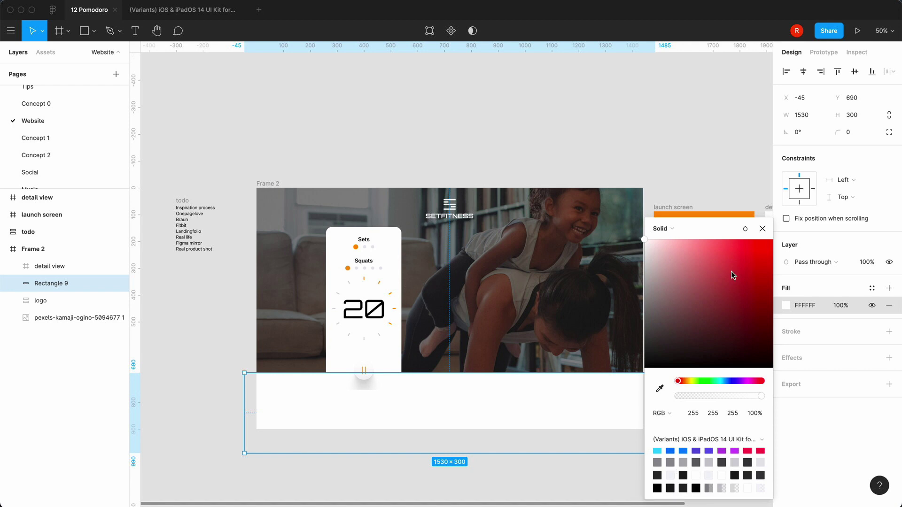
left_click(763, 229)
left_click(675, 150)
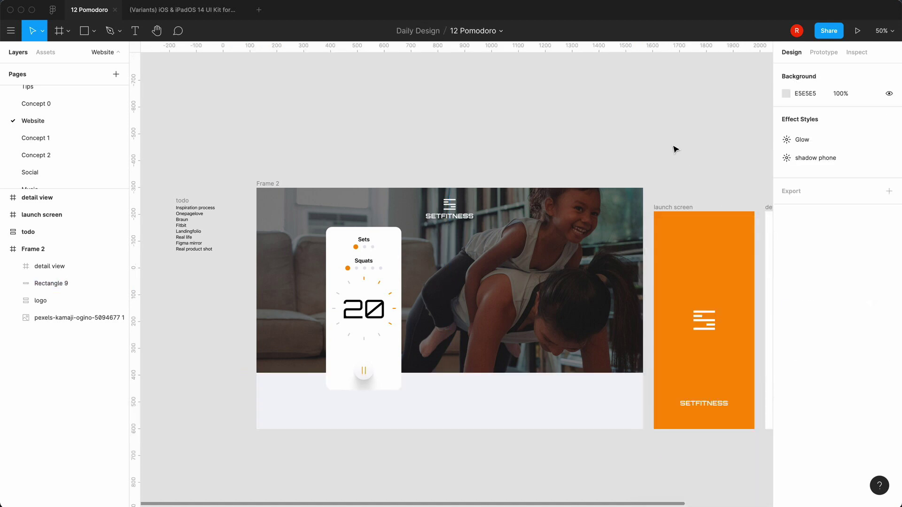
Apply a layered black drop shadow to the detail view mockup in Frame 2 with the Shadow Maker plugin
left_click(392, 368)
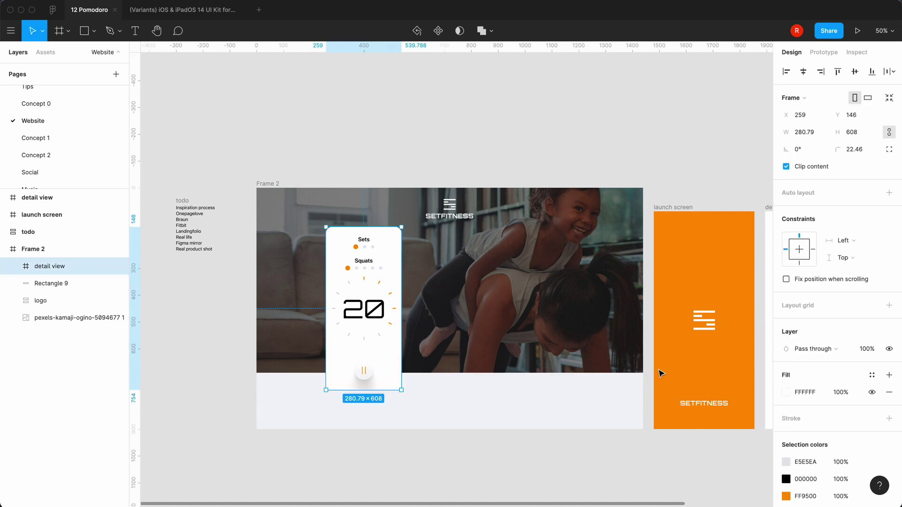
scroll(788, 409, "down", 3)
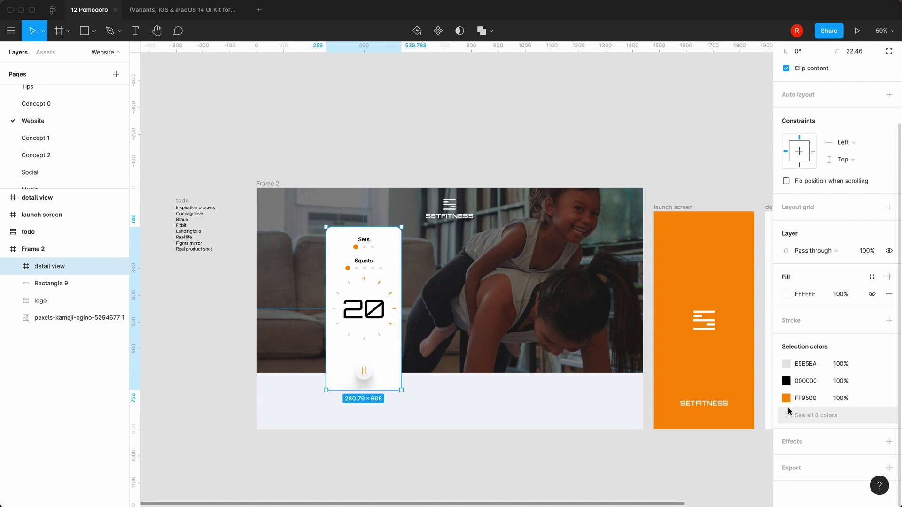
right_click(390, 358)
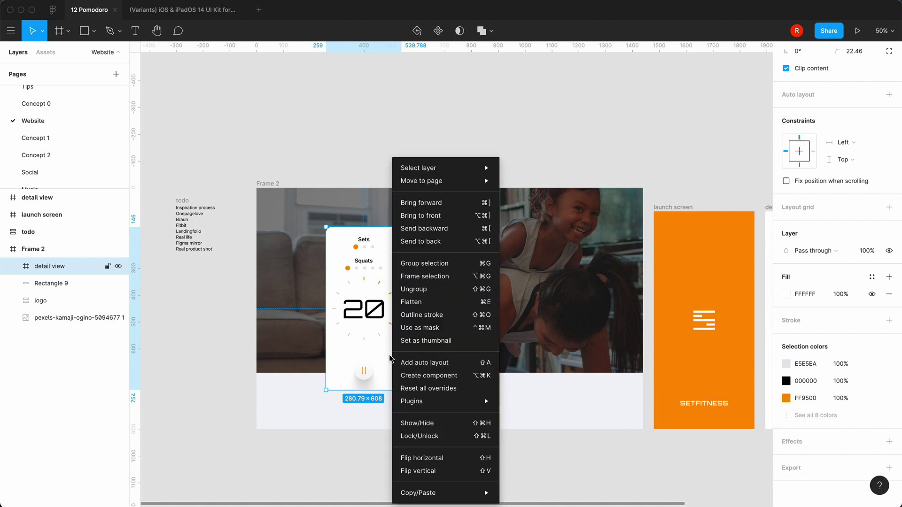
mouse_move(484, 402)
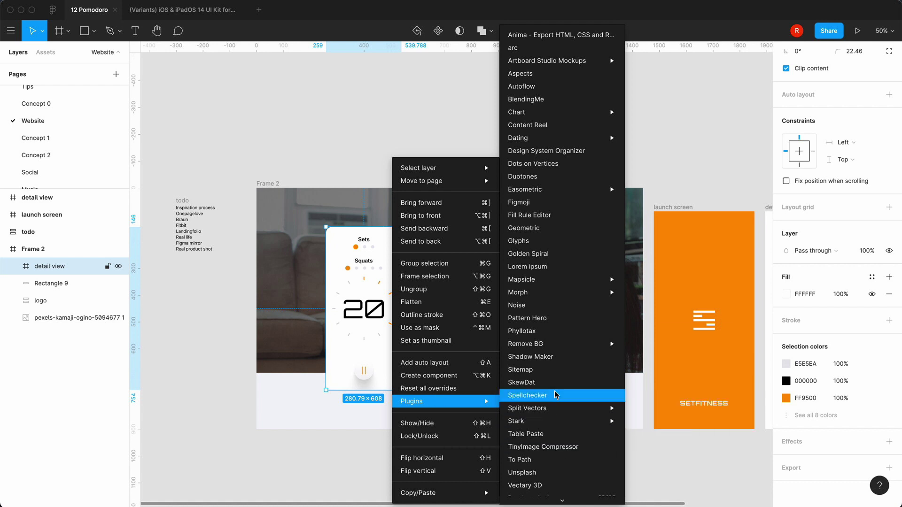
left_click(565, 360)
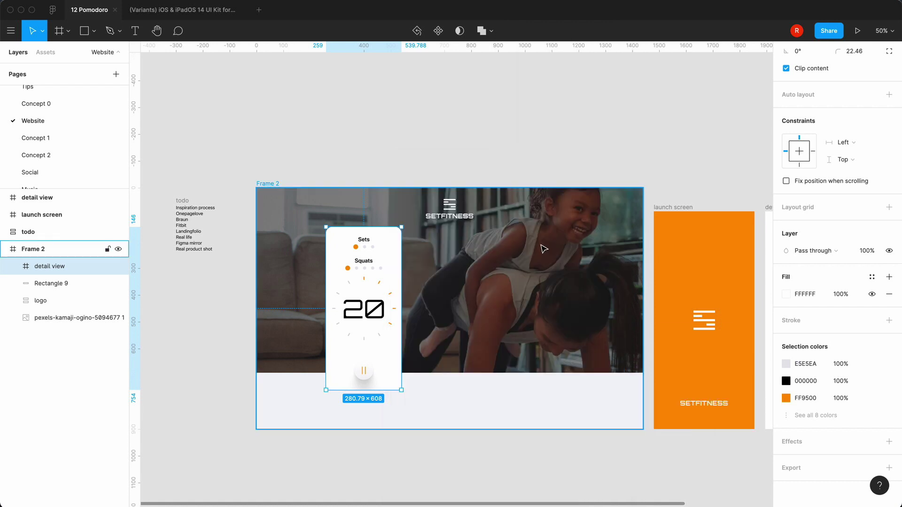
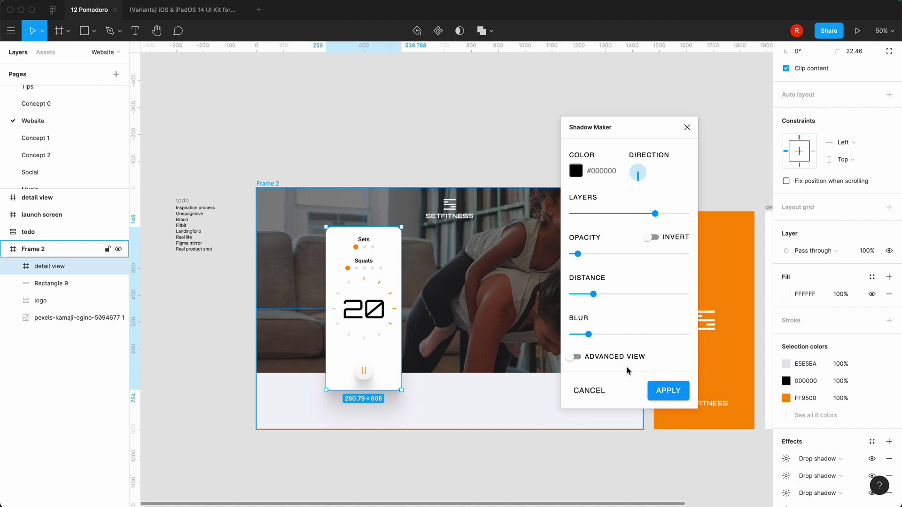
left_click(663, 392)
left_click(431, 466)
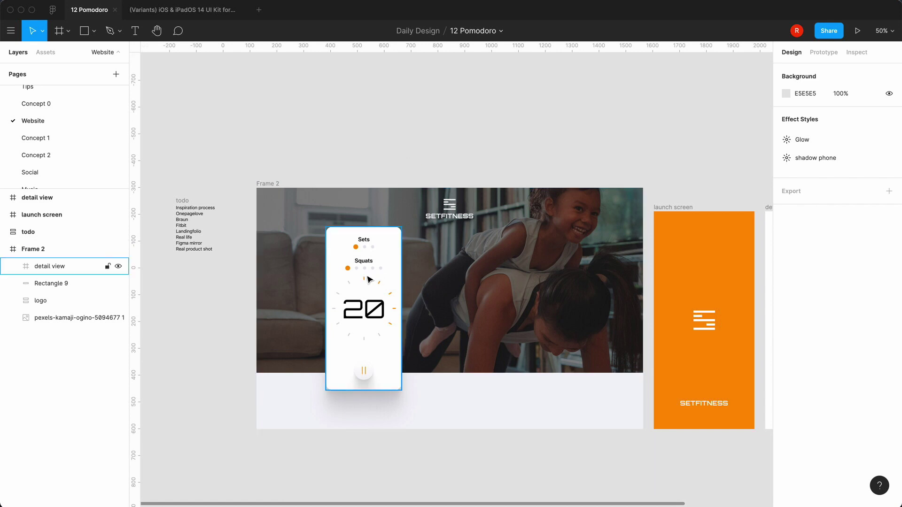
Try the detail view mockup over the right half of Frame 2 at X 887 and return it to the left half
left_click_drag(369, 280, 539, 281)
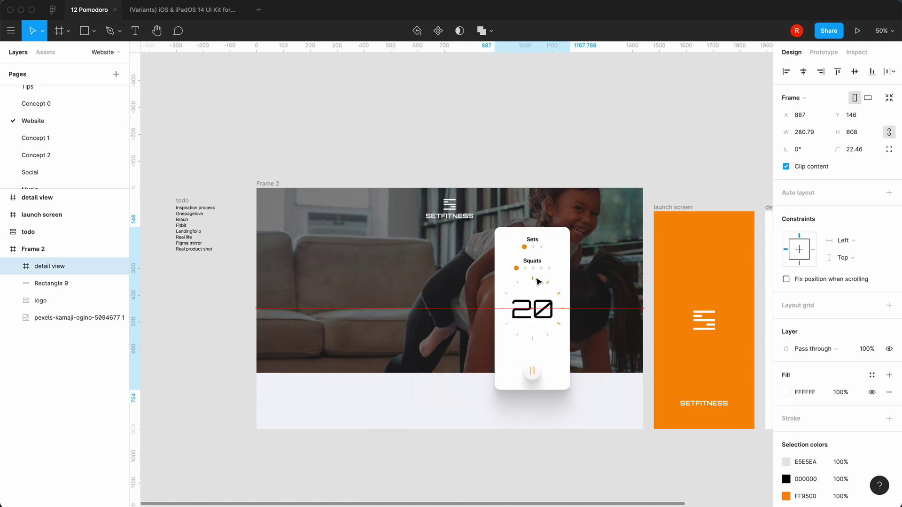
left_click(563, 135)
left_click(341, 244)
left_click(499, 293)
left_click_drag(540, 284, 373, 285)
left_click(382, 145)
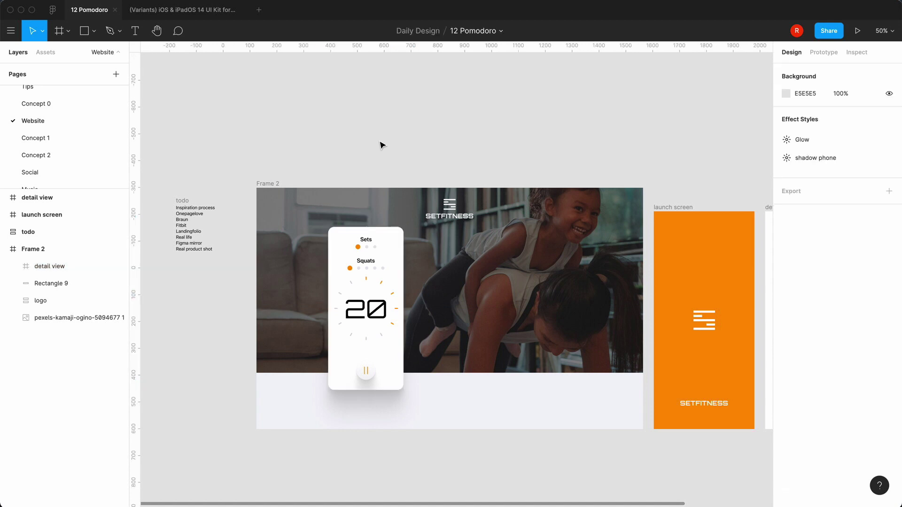
Add the heading text "Simple" over the photo, to the right of the detail view mockup in Frame 2
key("t")
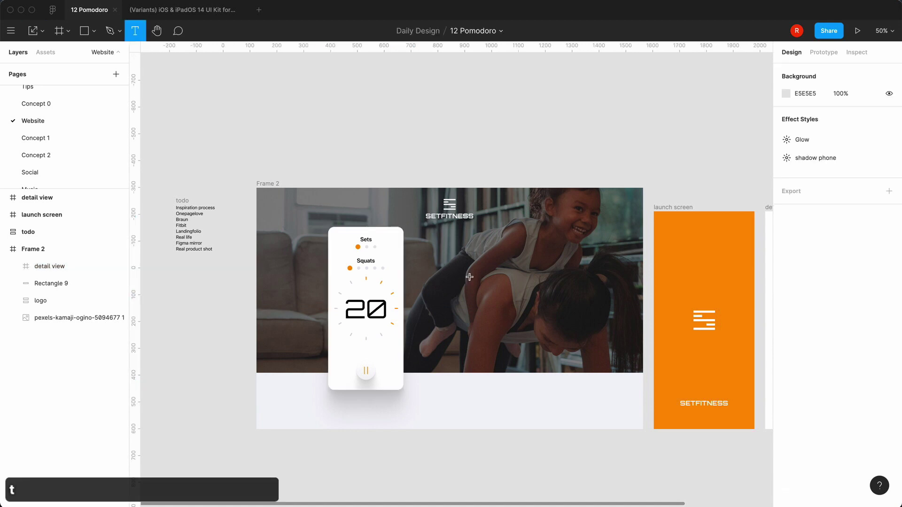
left_click(429, 264)
type("Simple")
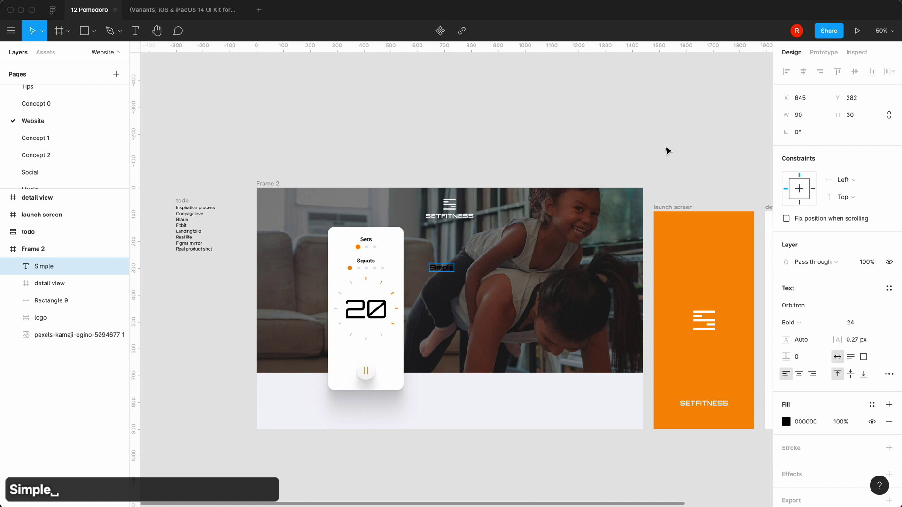
Color the "Simple" heading white (FFFFFF) and set its font size to 64
key("super+a")
left_click(785, 421)
scroll(734, 442, "down", 2)
left_click(749, 475)
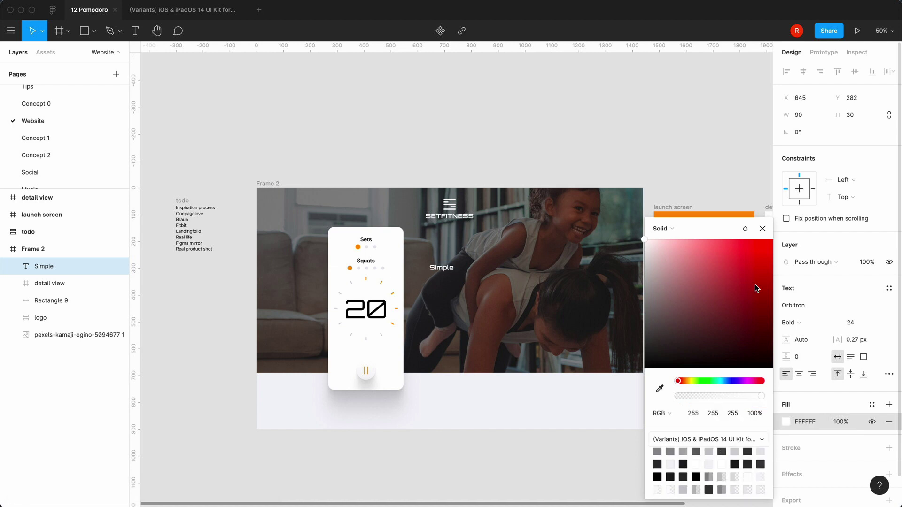
left_click(762, 229)
left_click(880, 323)
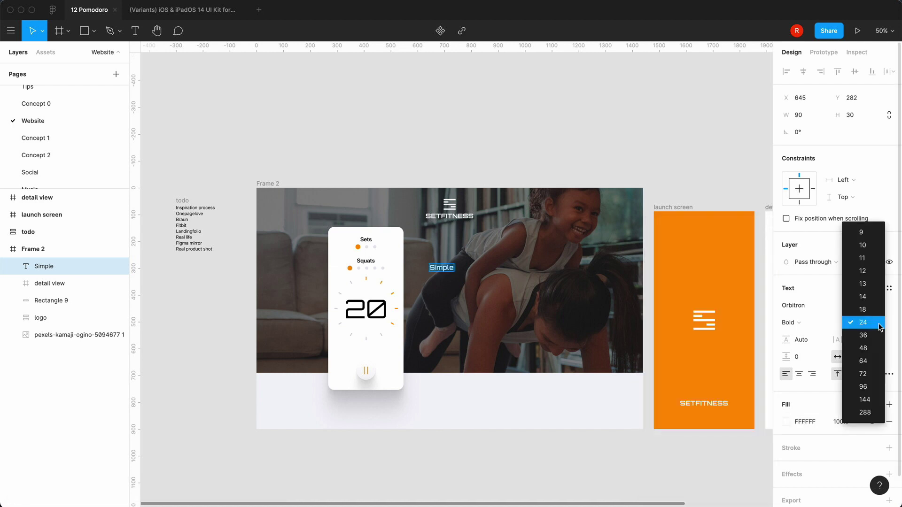
left_click(864, 361)
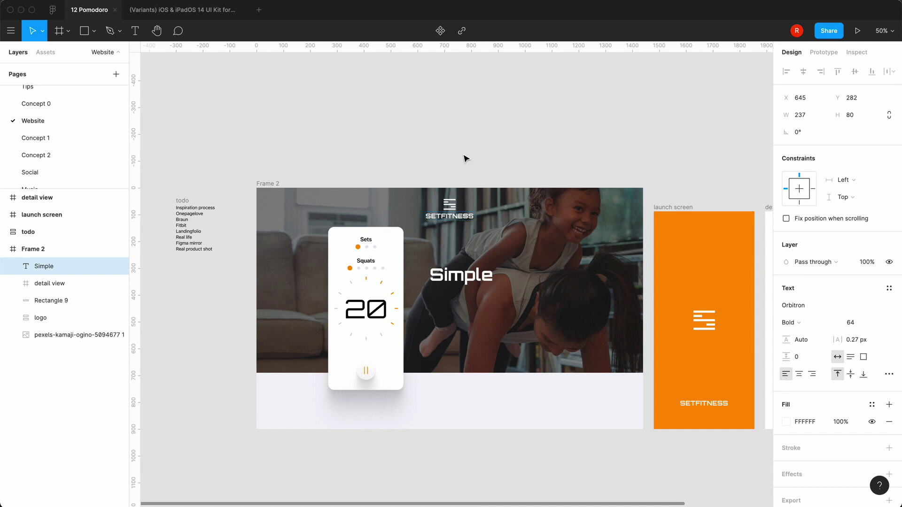
Extend the heading text to read "Simple fitness timer"
double_click(438, 274)
left_click(454, 280)
key("Right")
key("Right")
key("Right")
key("Right")
key("Right")
key("Left")
key("Left")
key("Right")
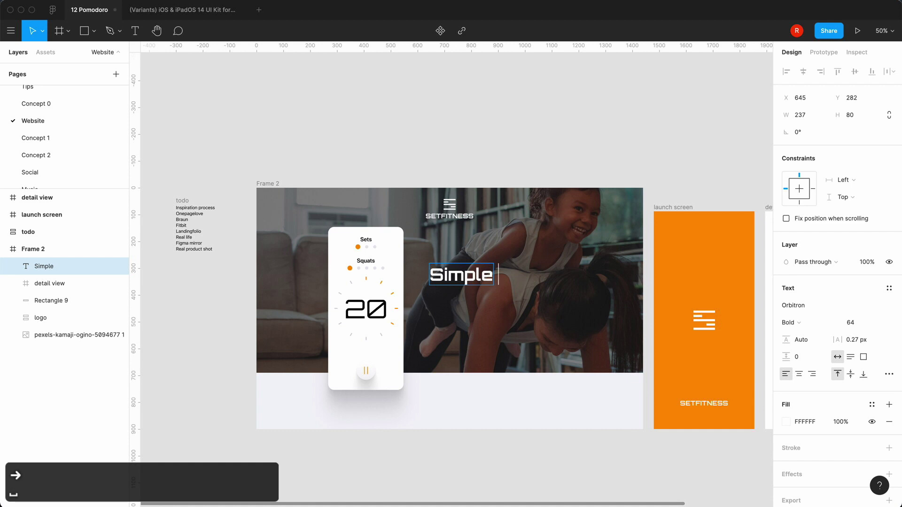
key("BackSpace")
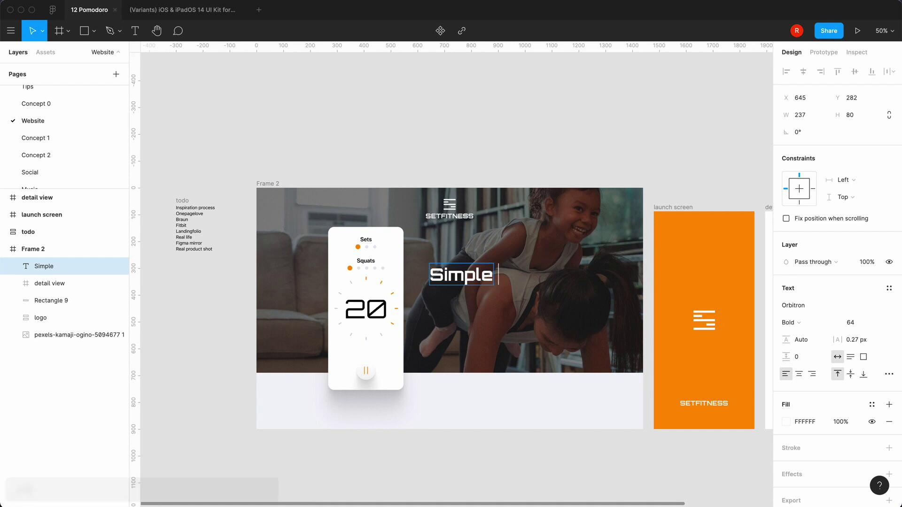
type("fitness timer")
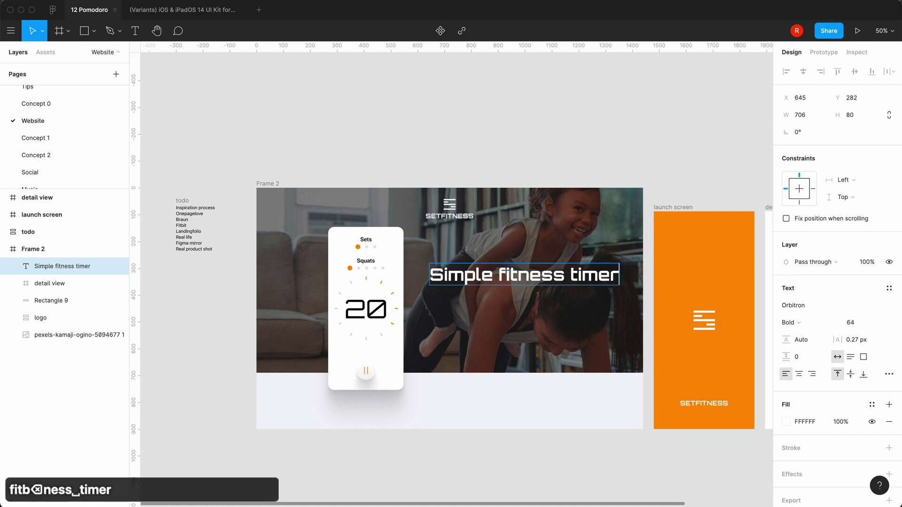
key("Escape")
Move the heading to X 630, Y 243 in line with the logo's left edge, and narrow it to about 551 wide to wrap onto two lines
left_click_drag(536, 277, 532, 269)
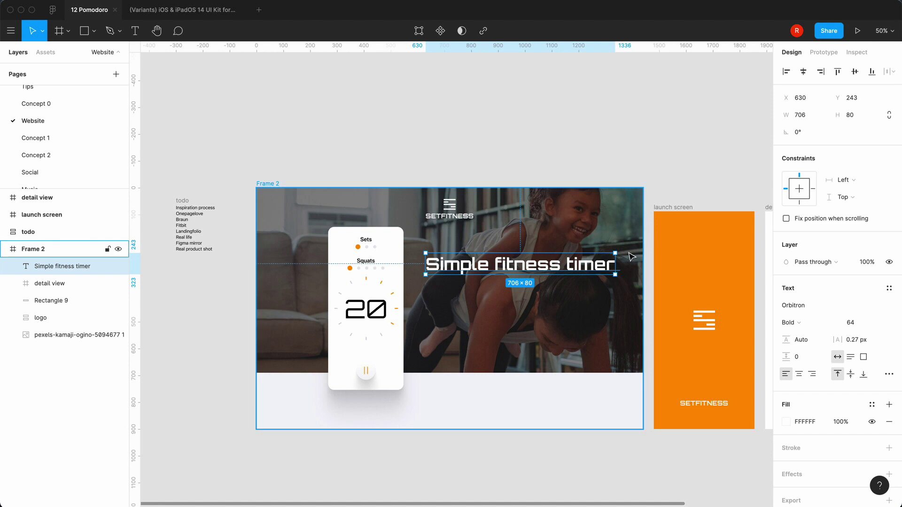
left_click_drag(616, 264, 574, 271)
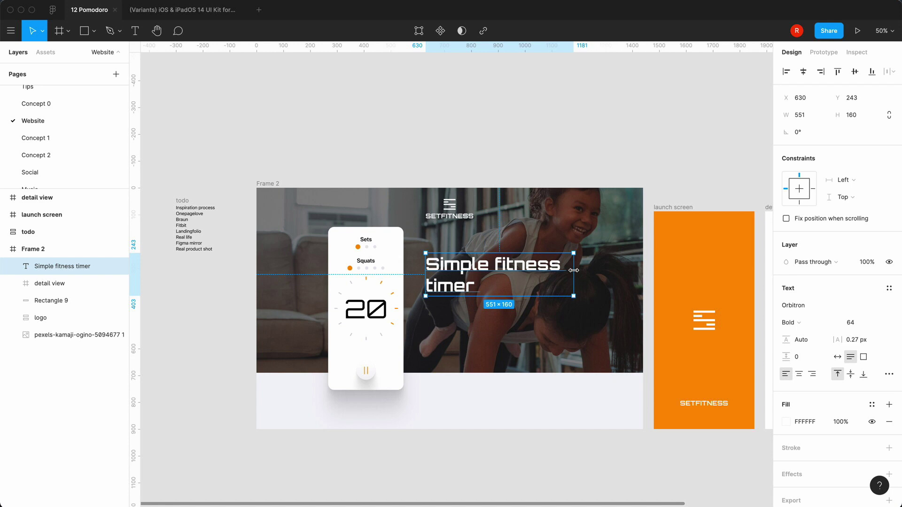
left_click(524, 155)
key("shift+0")
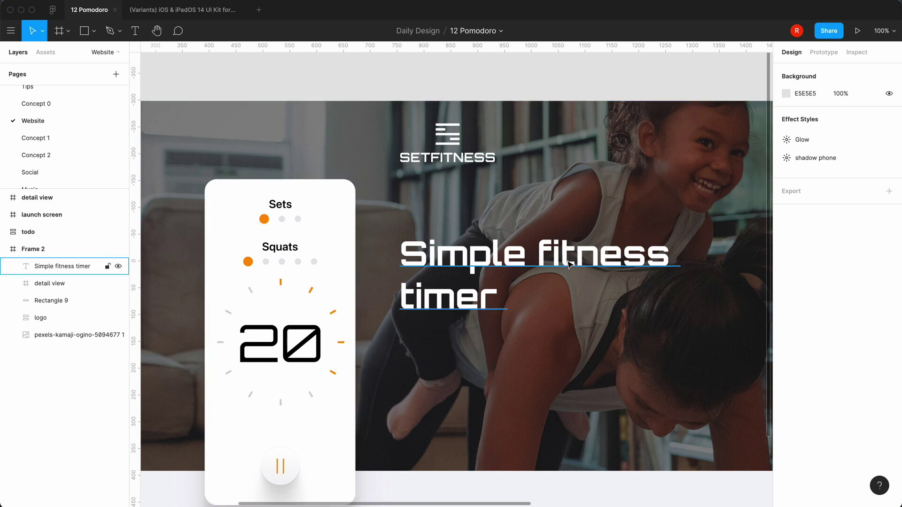
Extend the hero headline text so it reads "Simple fitness timer with audio"
double_click(471, 296)
key("Right")
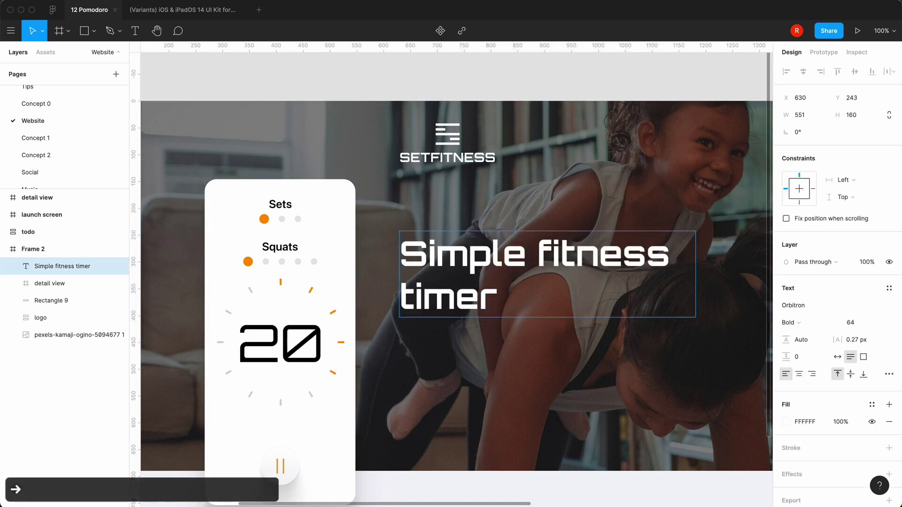
type("with audo")
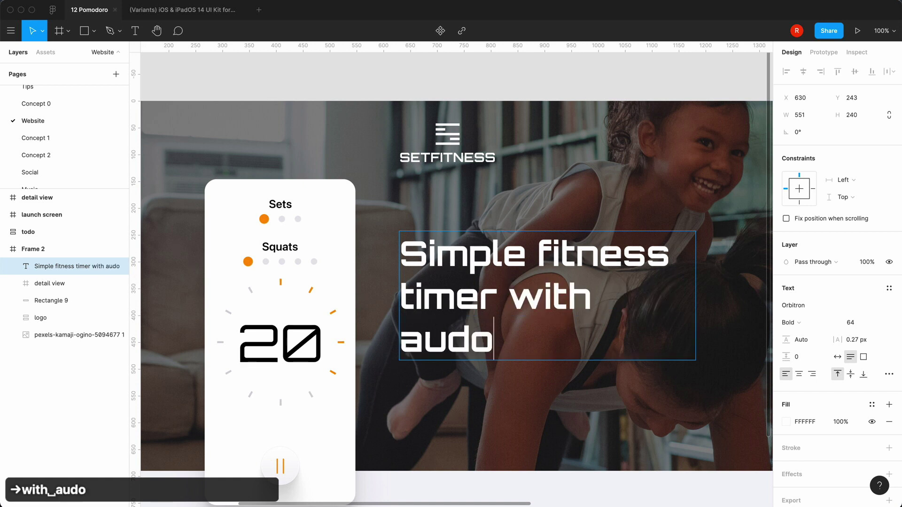
key("BackSpace")
type("io")
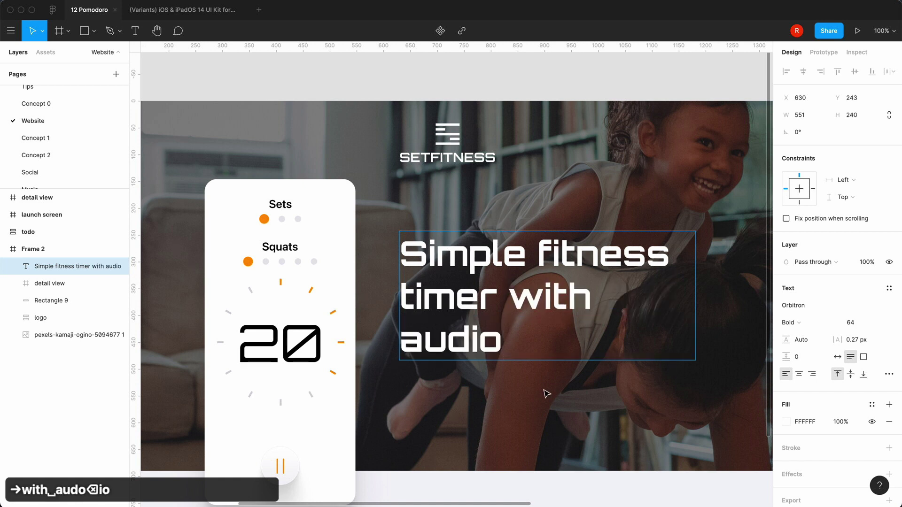
key("Escape")
Widen the headline's text box to about 607 px so the text wraps onto two lines
left_click_drag(696, 296, 726, 295)
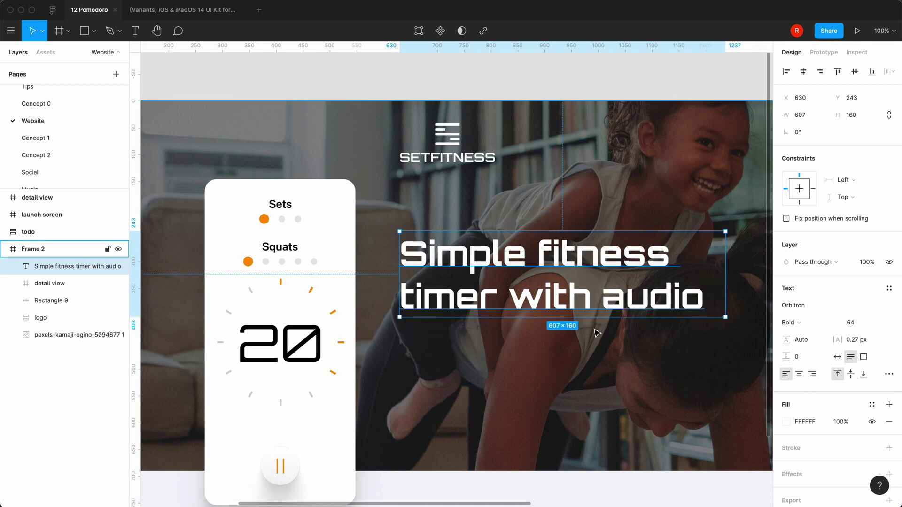
key("Escape")
left_click(559, 303)
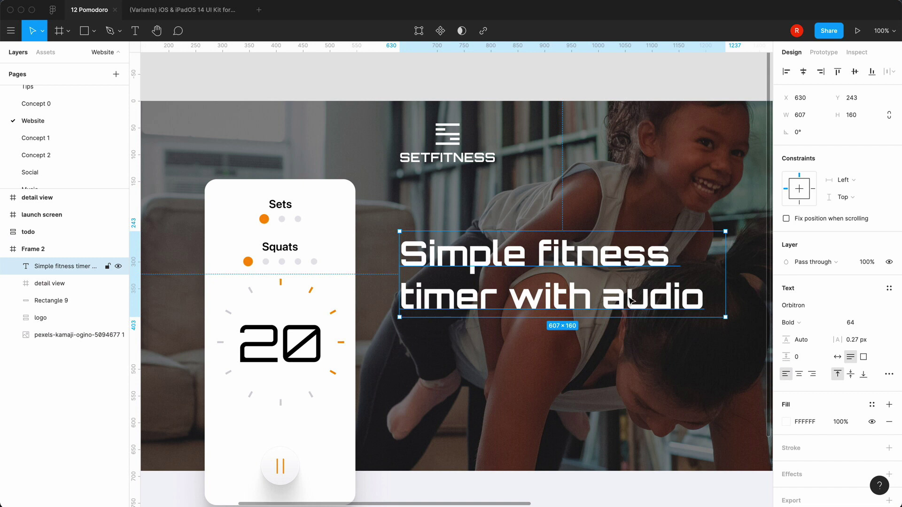
left_click(511, 375)
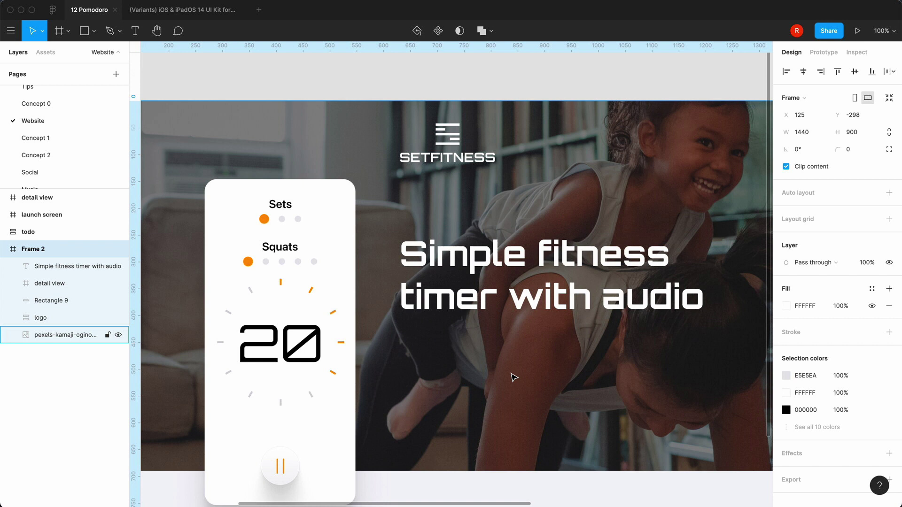
Tighten the headline's line height to 109.8%
left_click(578, 301)
left_click(809, 343)
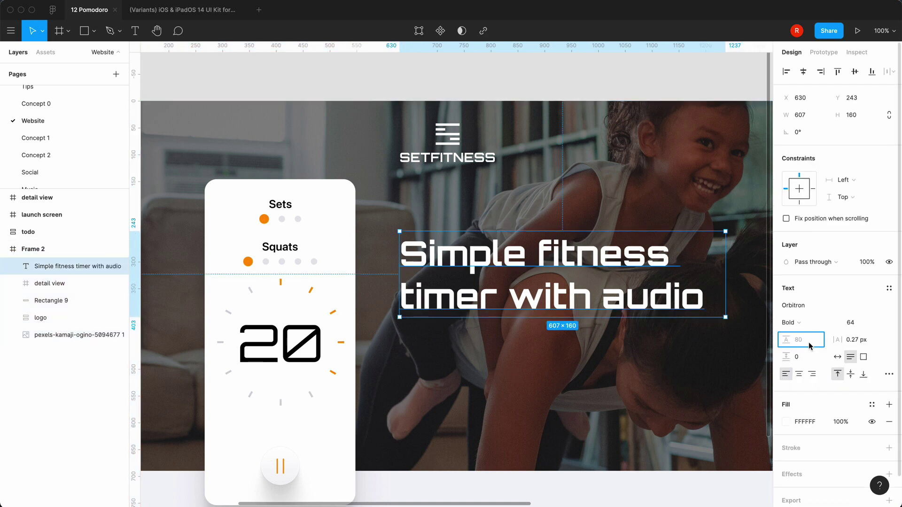
key("shift+Down")
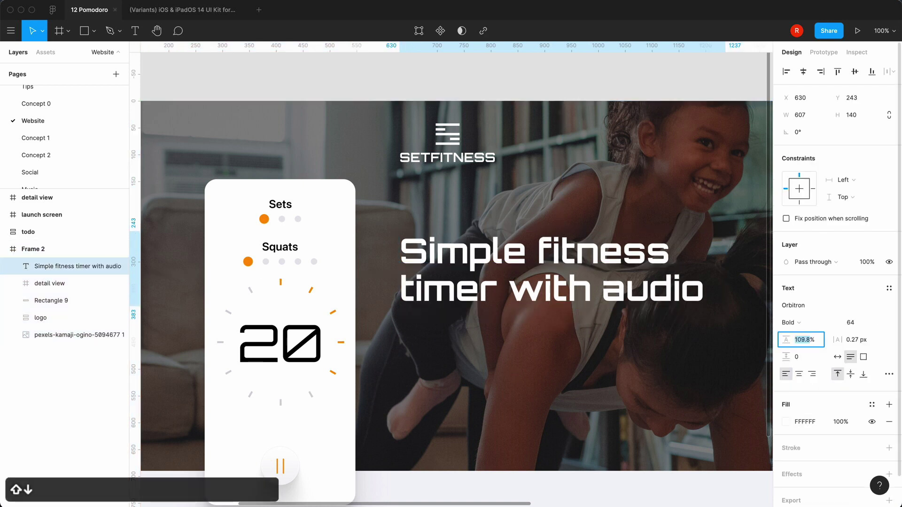
left_click(656, 375)
Move the headline slightly up to Y 234, keeping it aligned with the logo's left edge
key("minus")
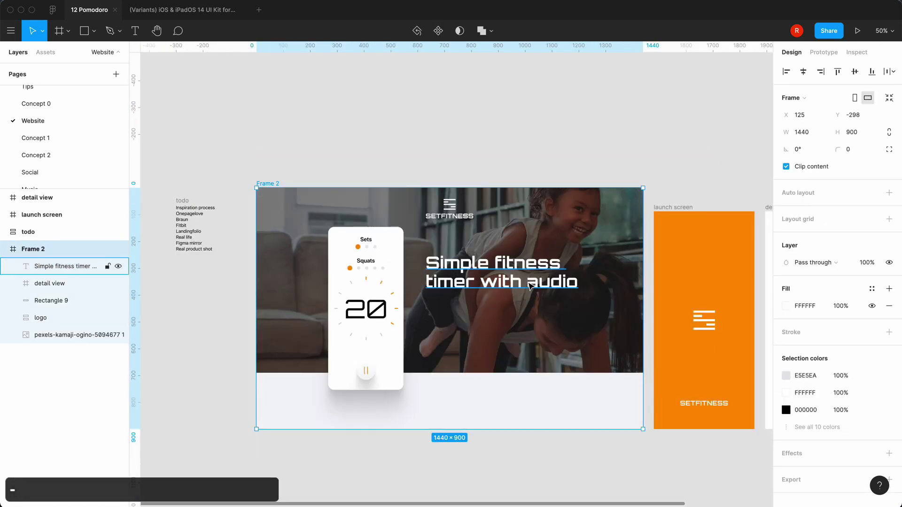
left_click(77, 266)
mouse_move(531, 286)
left_mouse_down()
mouse_move(517, 285)
mouse_move(529, 285)
left_mouse_up()
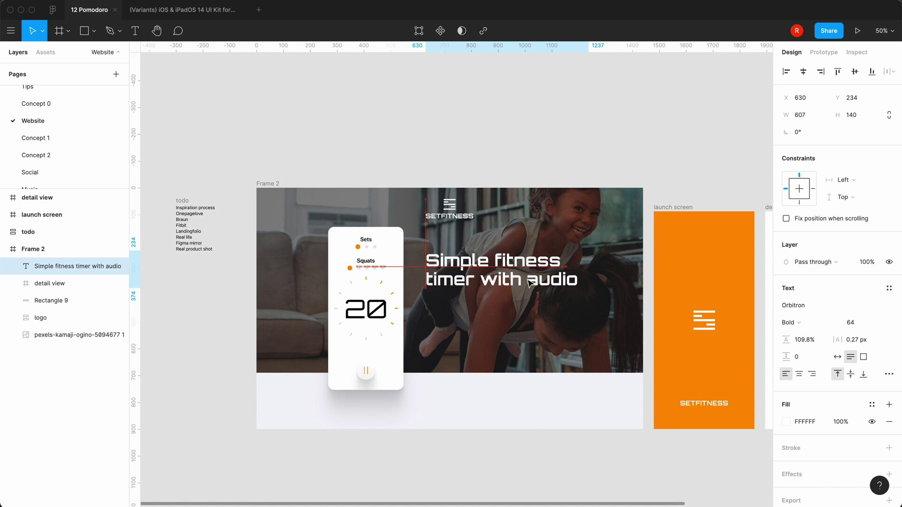
left_click(538, 126)
Wrap the "Download on the App Store" text in an auto layout frame and give the frame a white FFFFFF fill
left_click(459, 382)
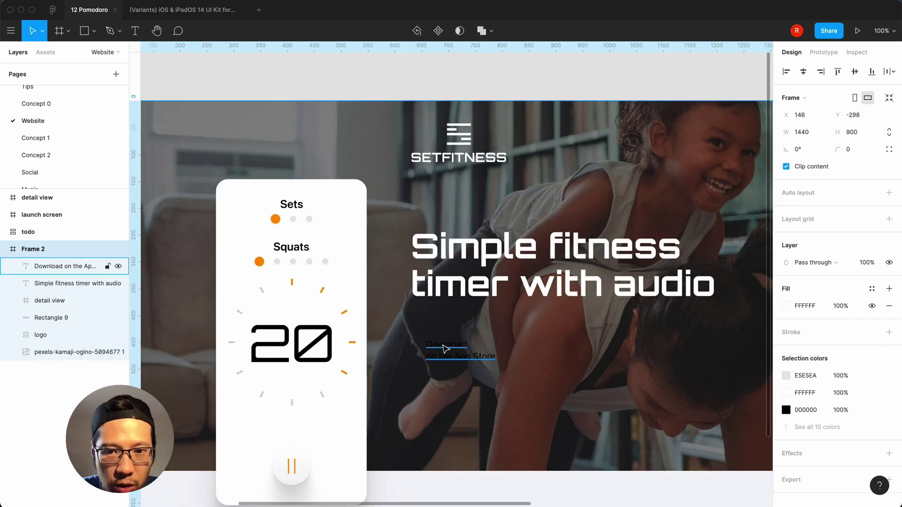
left_click(454, 353)
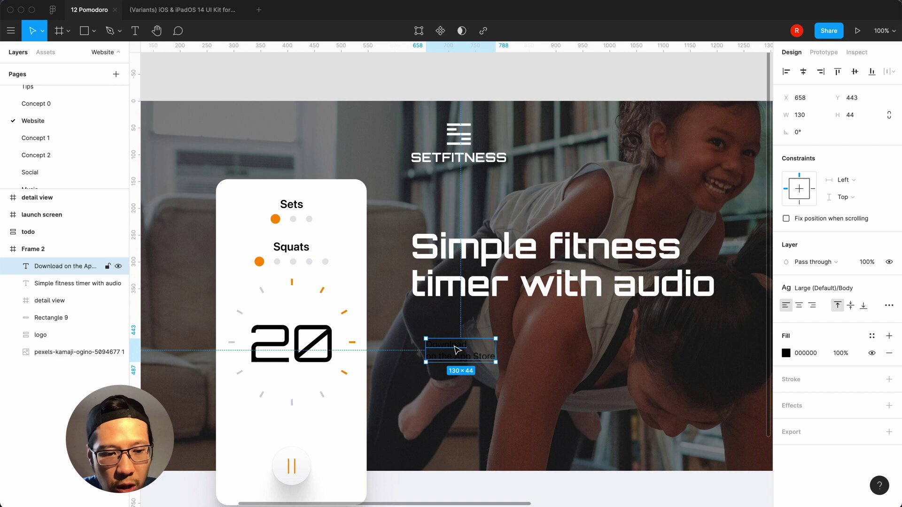
key("shift+a")
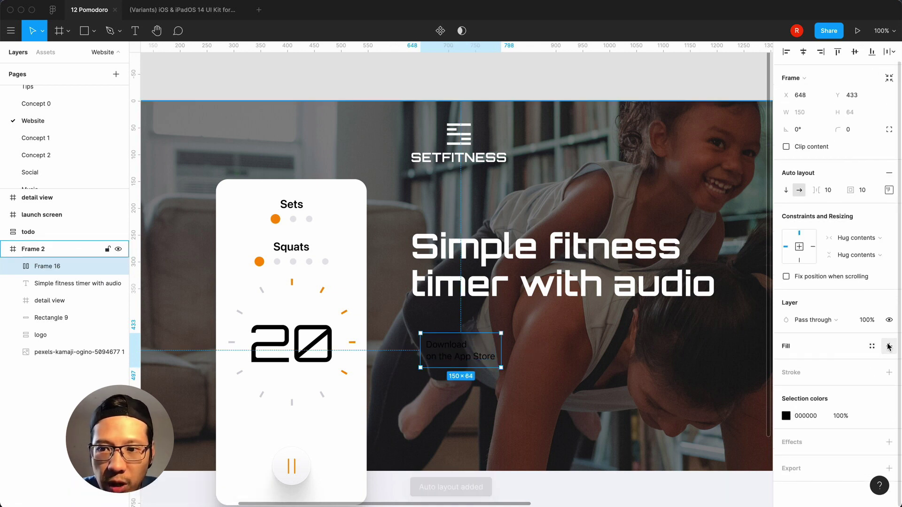
left_click(889, 346)
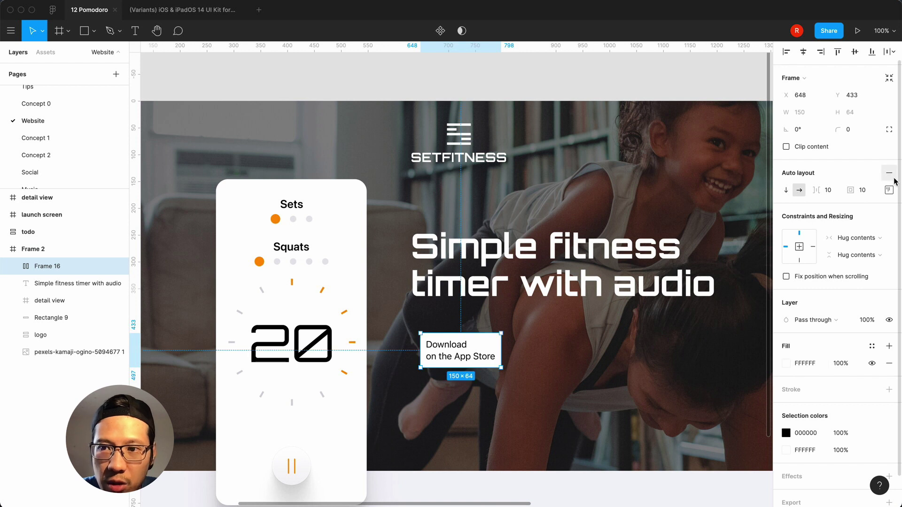
Set the App Store button frame's corner radius to 8
left_click(856, 136)
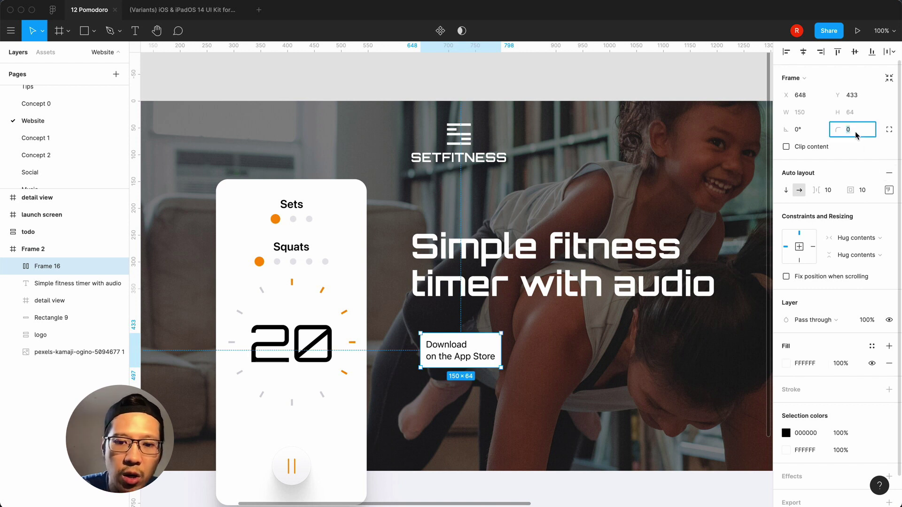
type("8")
key("Return")
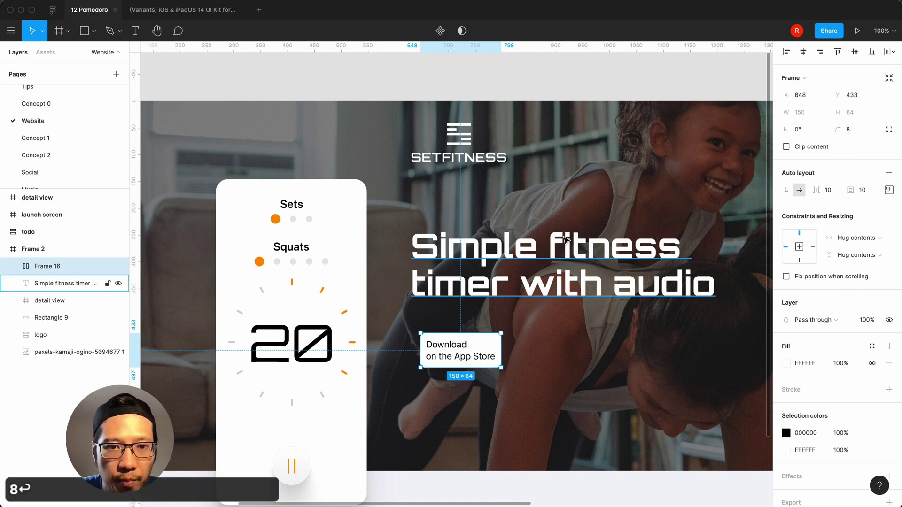
Round the App Store button's corners with a radius of 16
left_click(856, 130)
type("16")
key("Return")
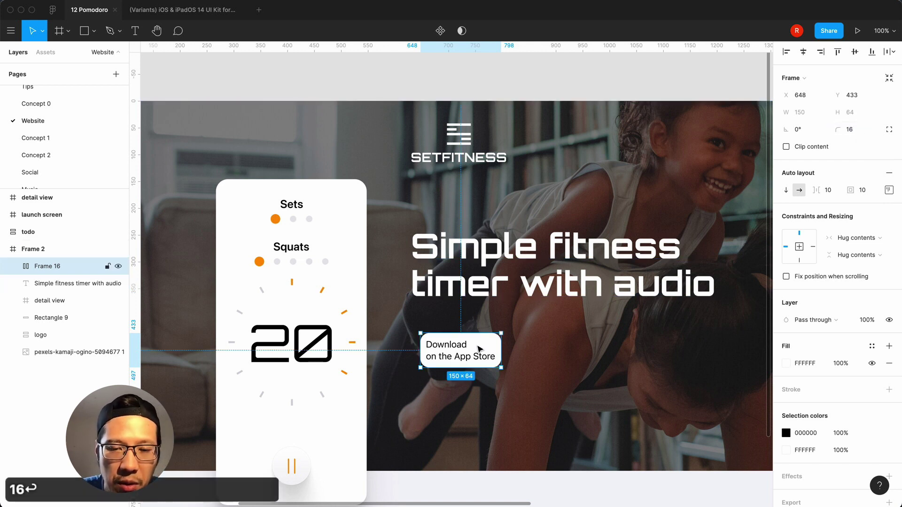
Set the button's auto layout item spacing to 0 and its left and right padding to 16
left_click(833, 193)
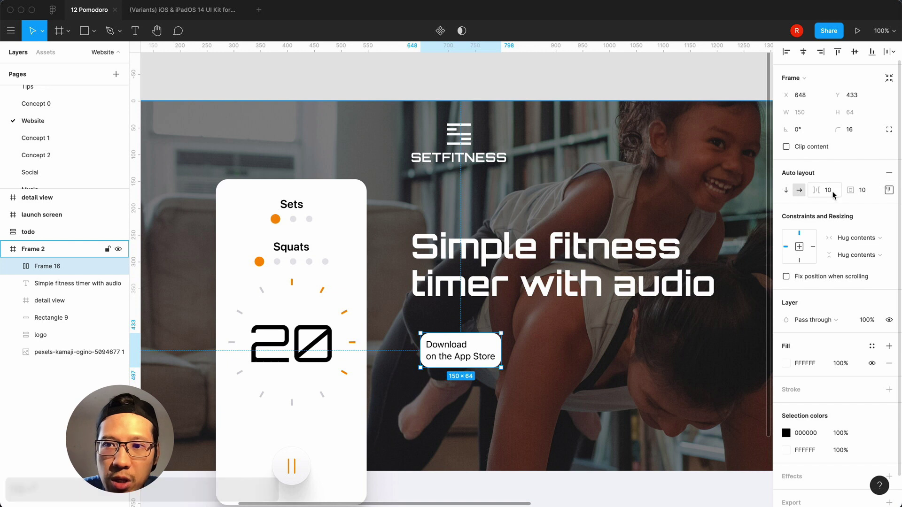
type("0")
left_click(890, 190)
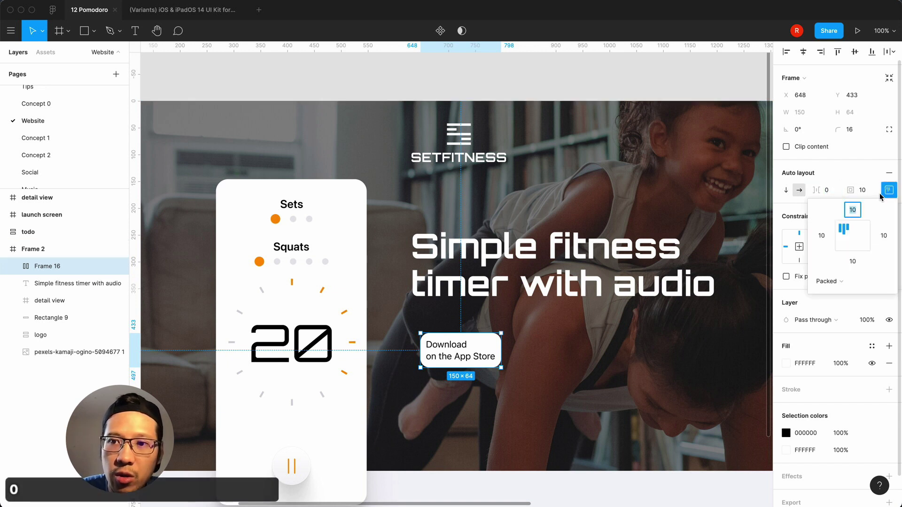
type("16")
key("Tab")
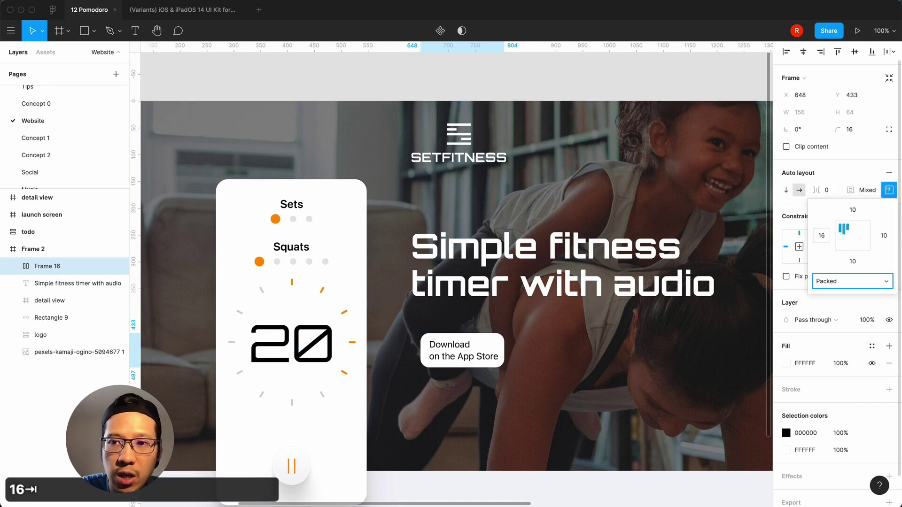
left_click(884, 235)
type("16")
Set the button's top and bottom padding to 8
left_click(853, 210)
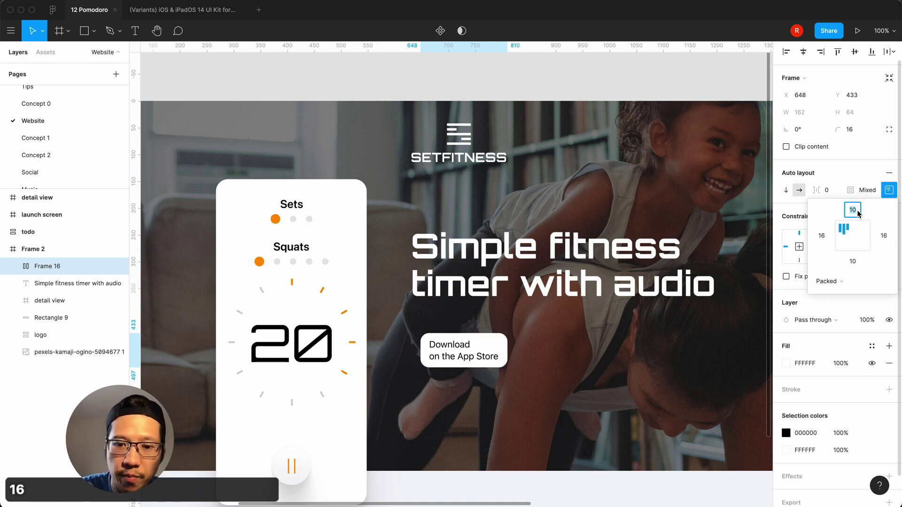
type("8")
key("Tab")
key("Tab")
type("8")
key("Return")
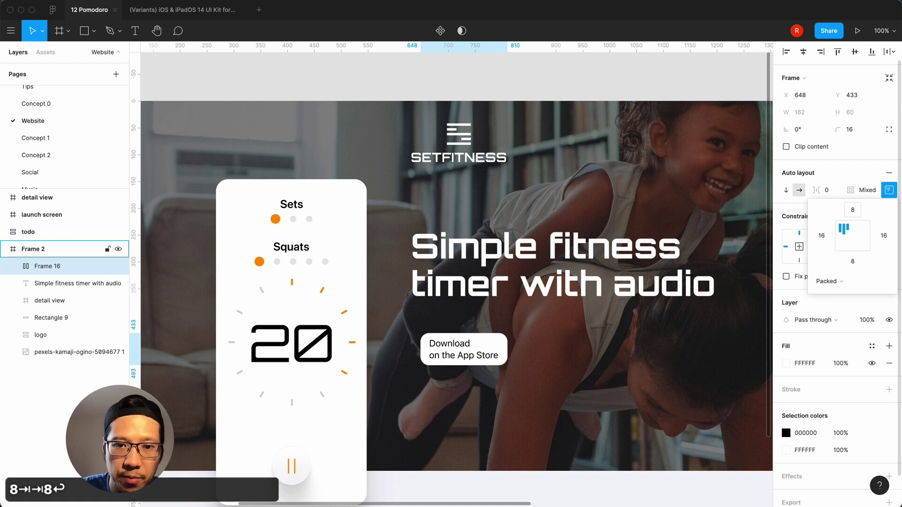
Set the button's top and bottom padding to 16 and its left and right padding to 24
left_click(854, 210)
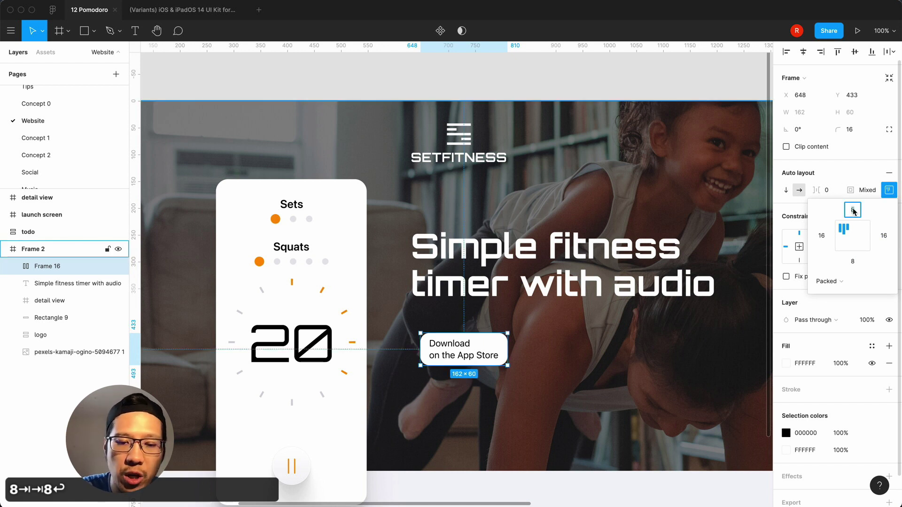
type("16")
key("Tab")
type("2")
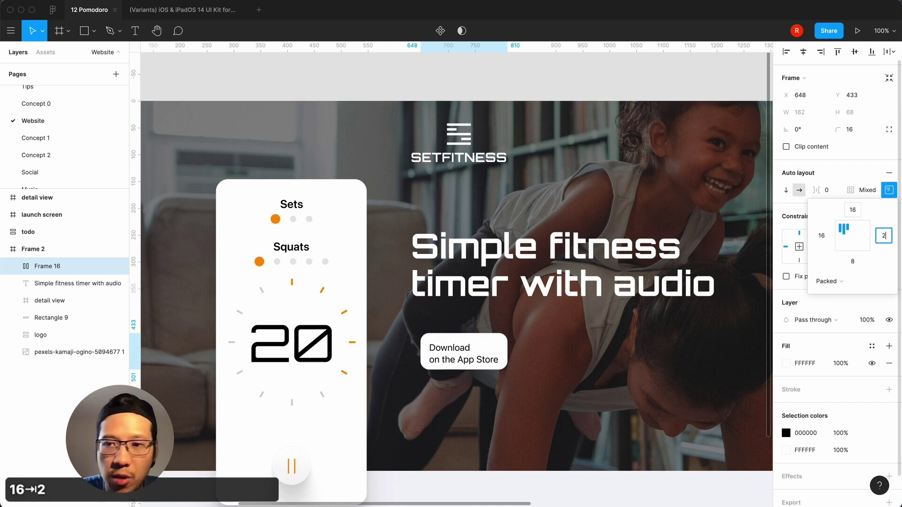
type("4")
left_click(853, 261)
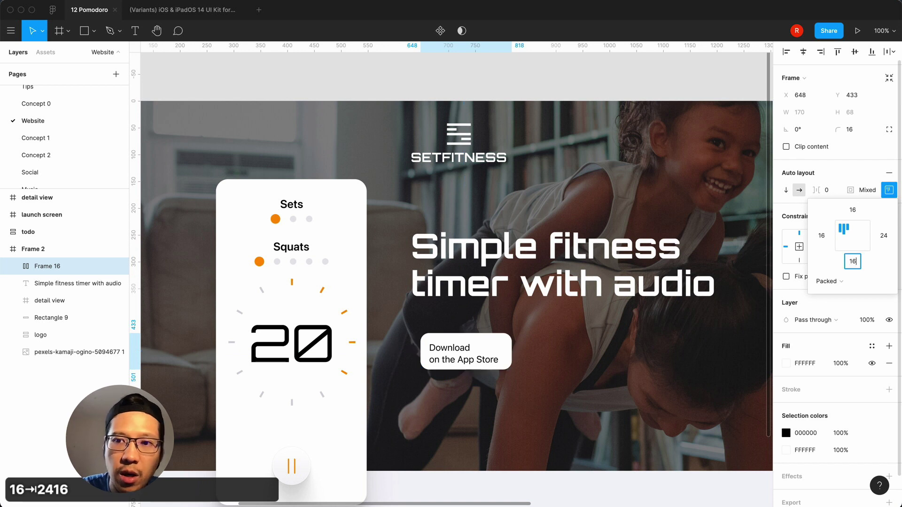
left_click(821, 237)
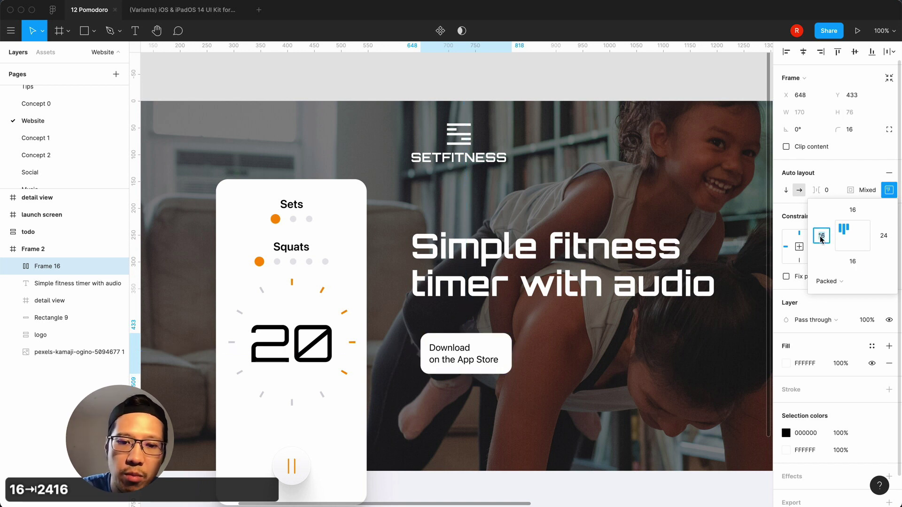
type("24")
key("Return")
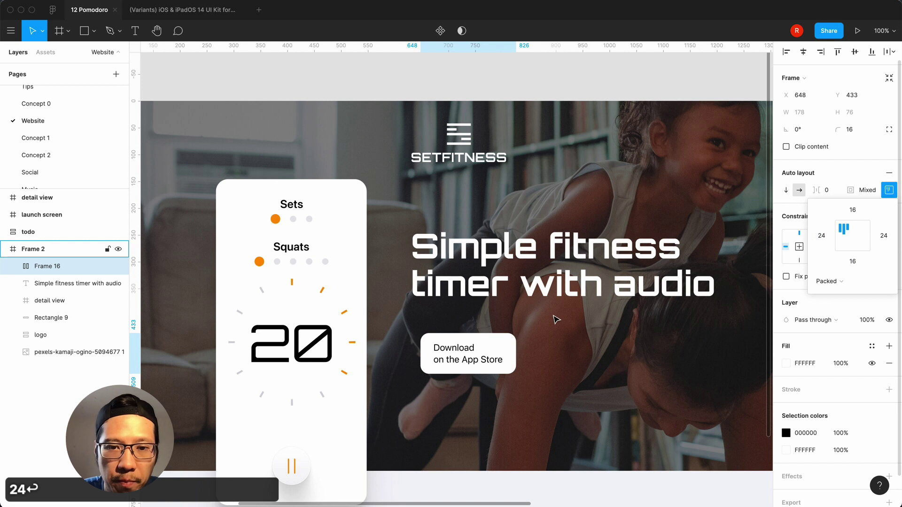
Move the App Store button closer beneath the headline, flush with the logo's left edge, at X 631, Y 411
double_click(468, 353)
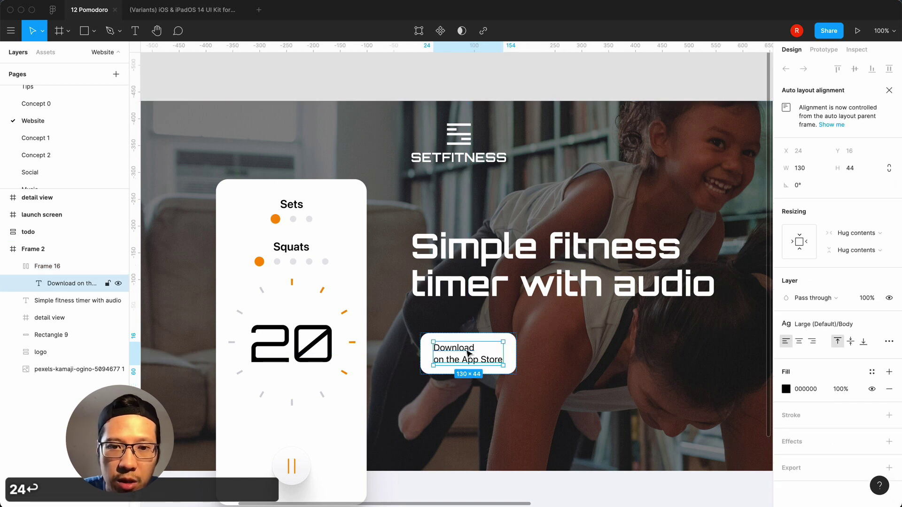
left_click(513, 350)
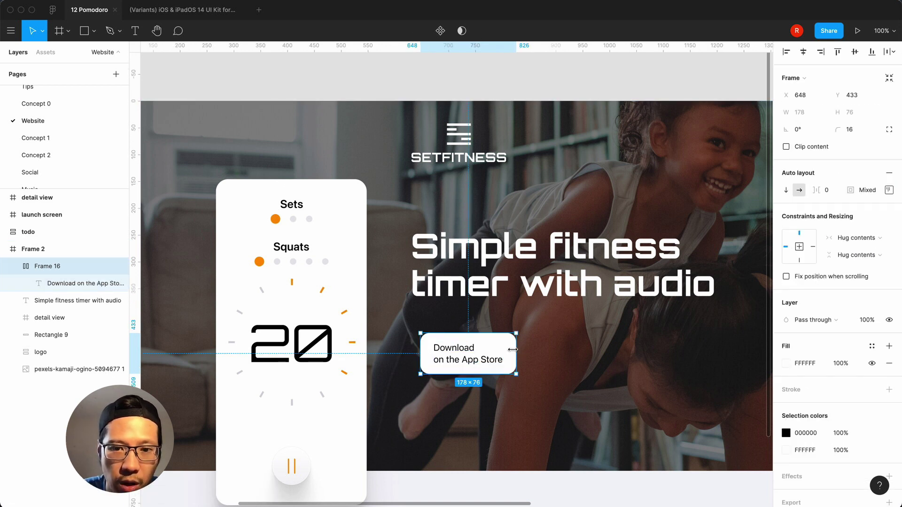
left_click_drag(503, 352, 494, 340)
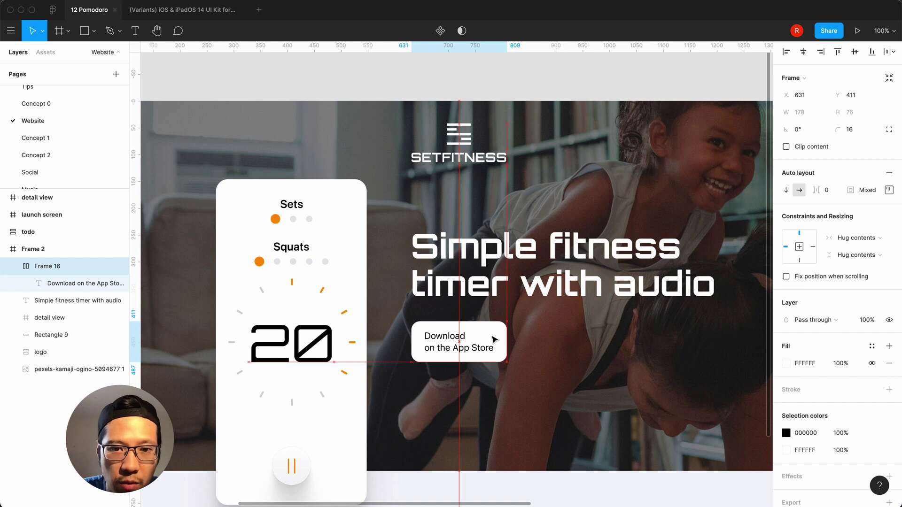
left_click(562, 350)
key("minus")
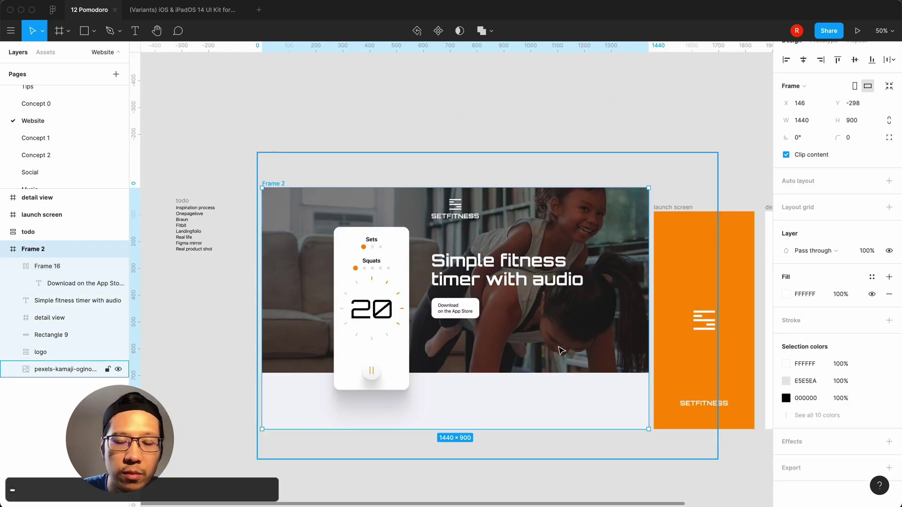
key("equal")
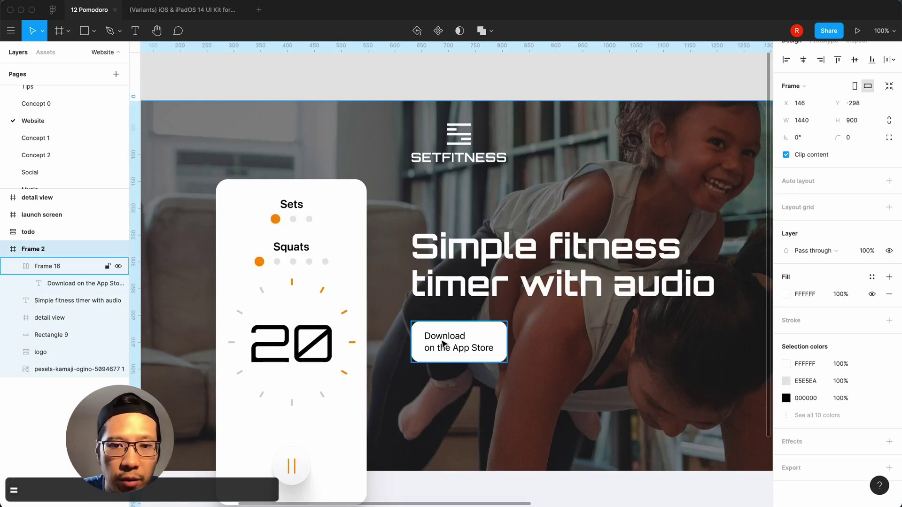
double_click(443, 344)
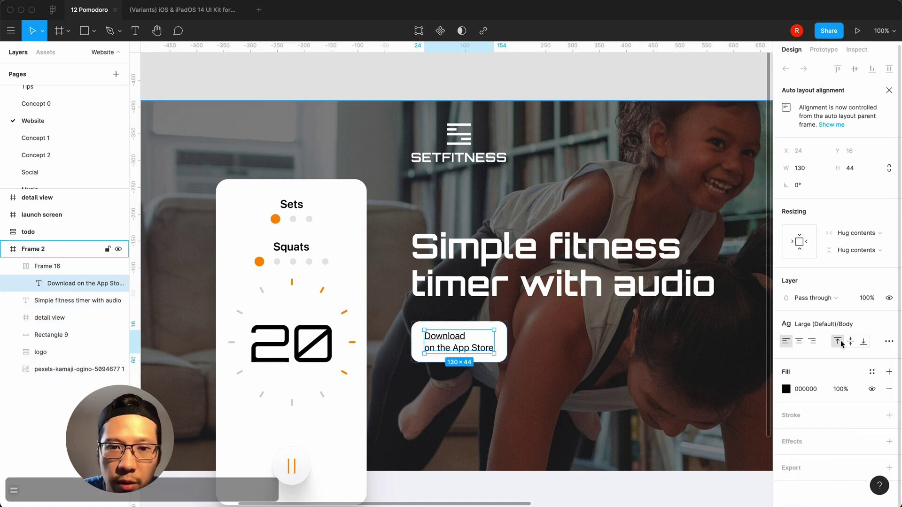
left_click(536, 346)
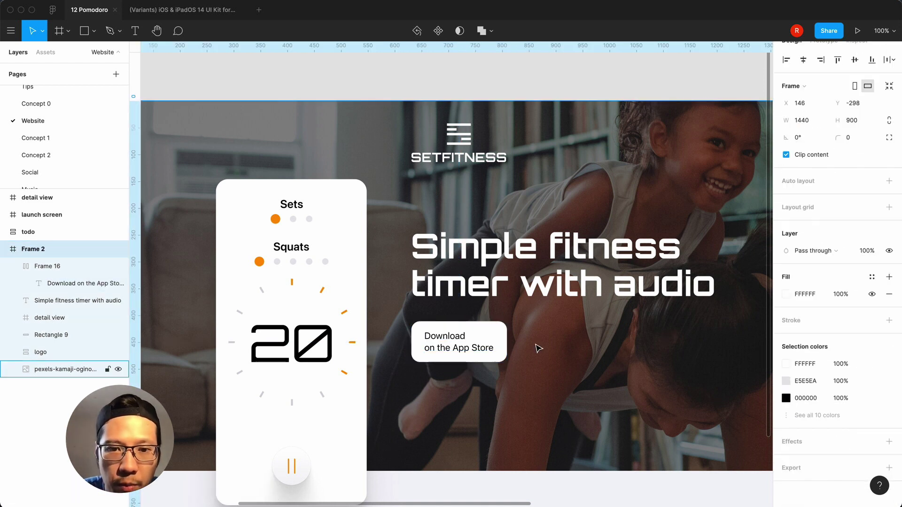
Try the Title 1 text style on the "Download on the App Store" button label, and settle on Title 2
double_click(488, 350)
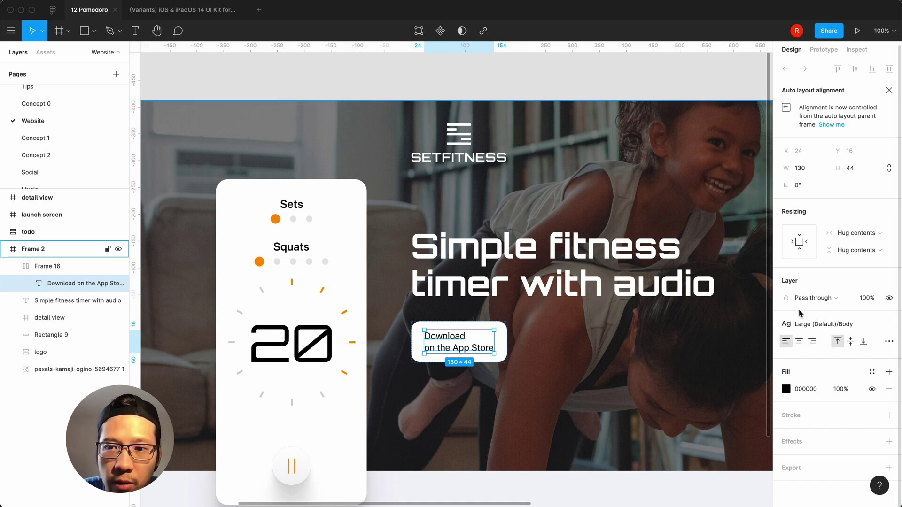
left_click(811, 324)
scroll(811, 439, "down", 1)
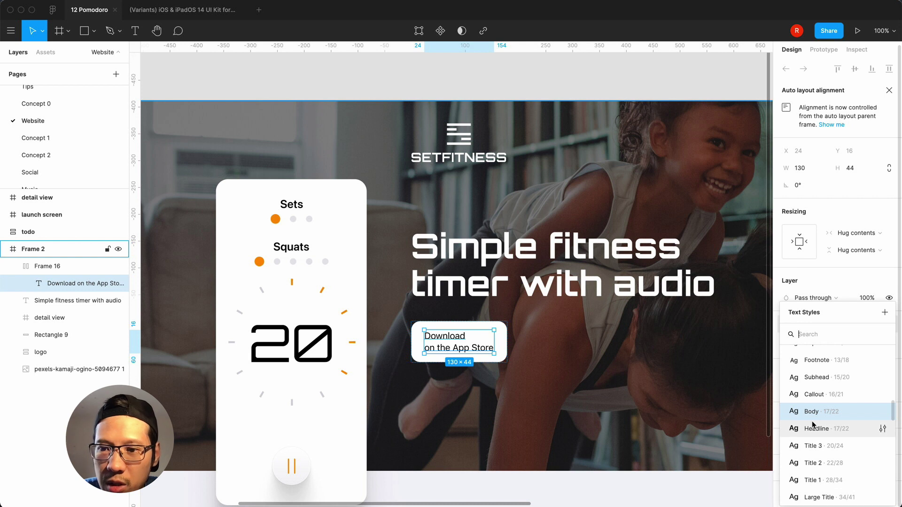
left_click(797, 481)
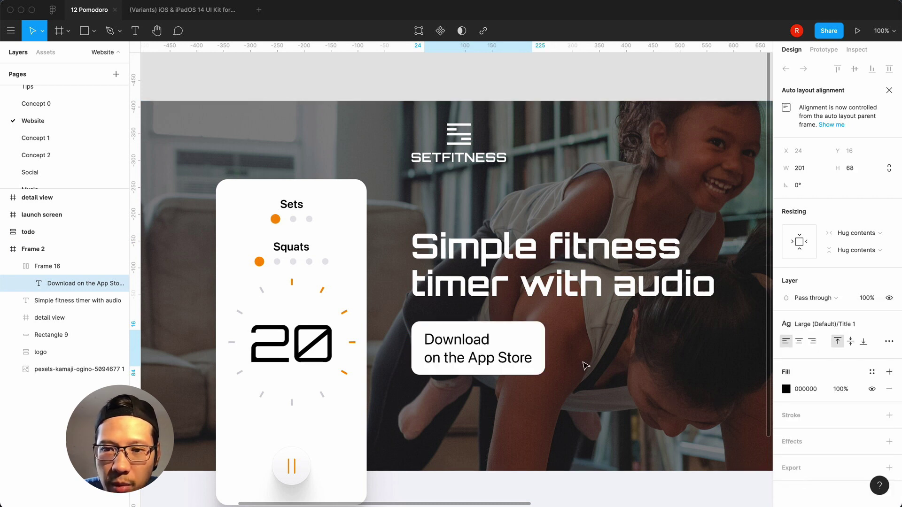
left_click(817, 328)
left_click(798, 412)
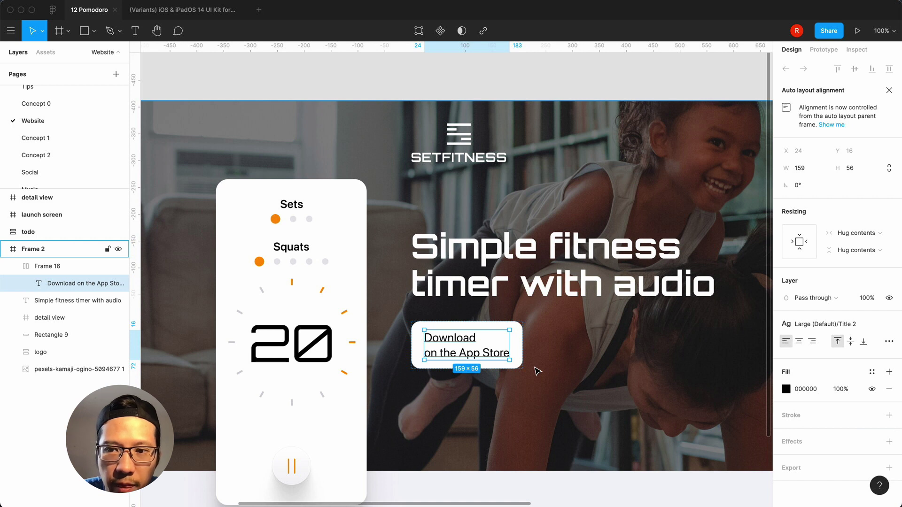
left_click(538, 371)
double_click(470, 345)
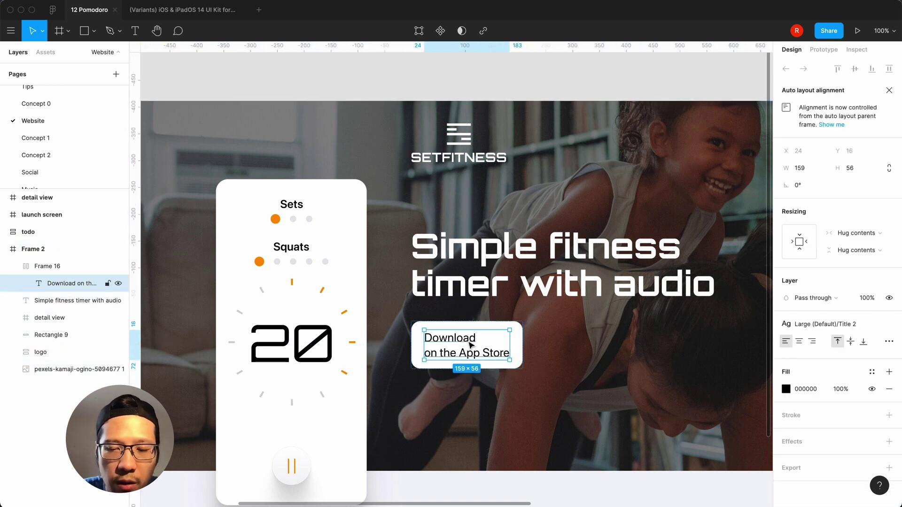
triple_click(468, 355)
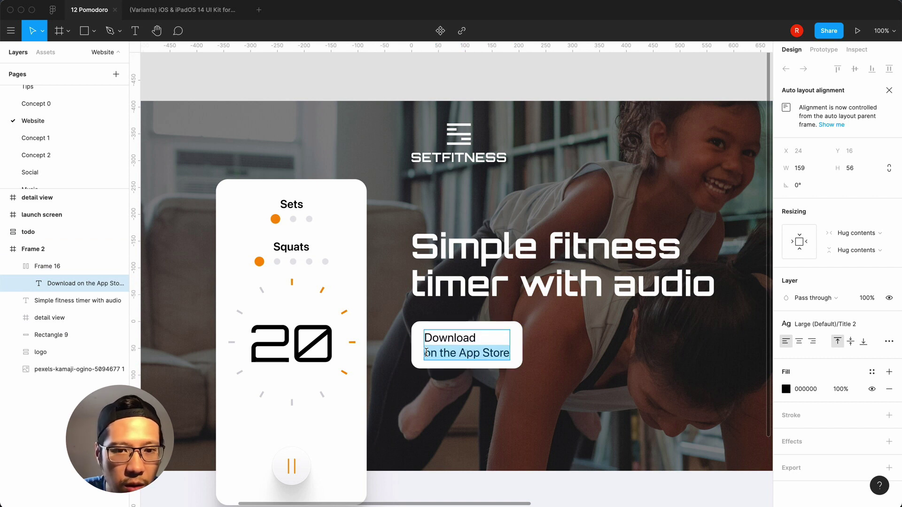
key("Escape")
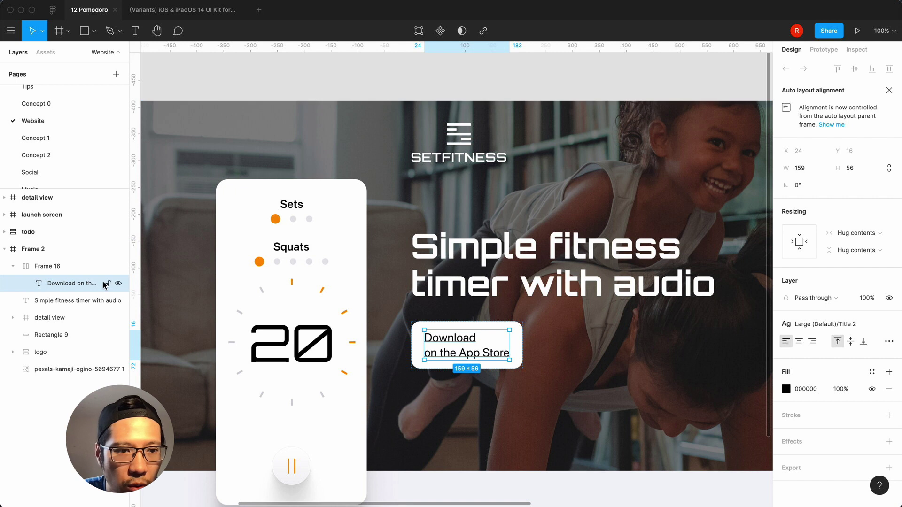
Split "Download" out of the button label into its own text layer inside the button, leaving "on the App Store" as a single line
double_click(484, 339)
double_click(484, 339)
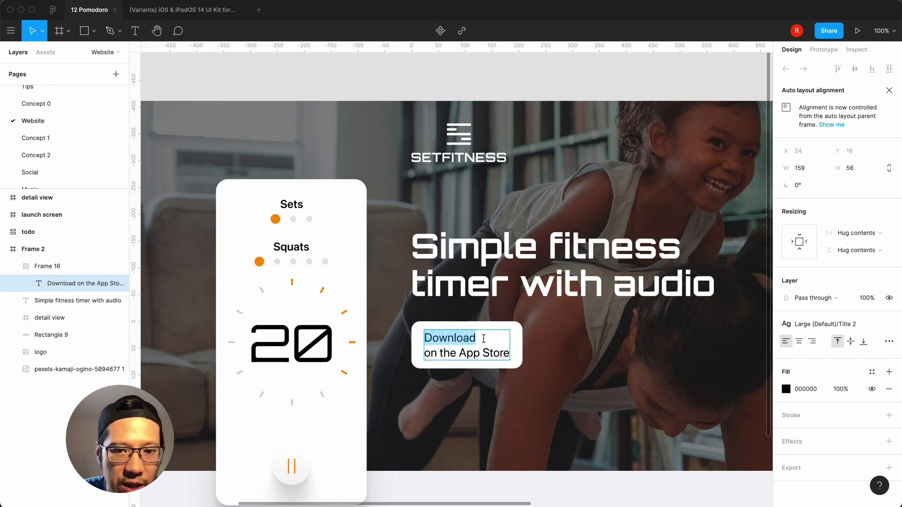
key("super+x")
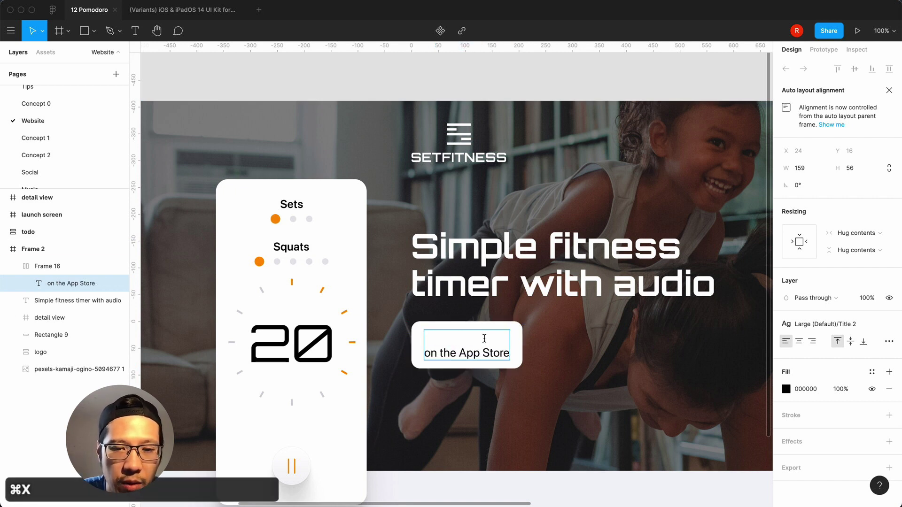
key("Down")
key("BackSpace")
left_click(37, 285)
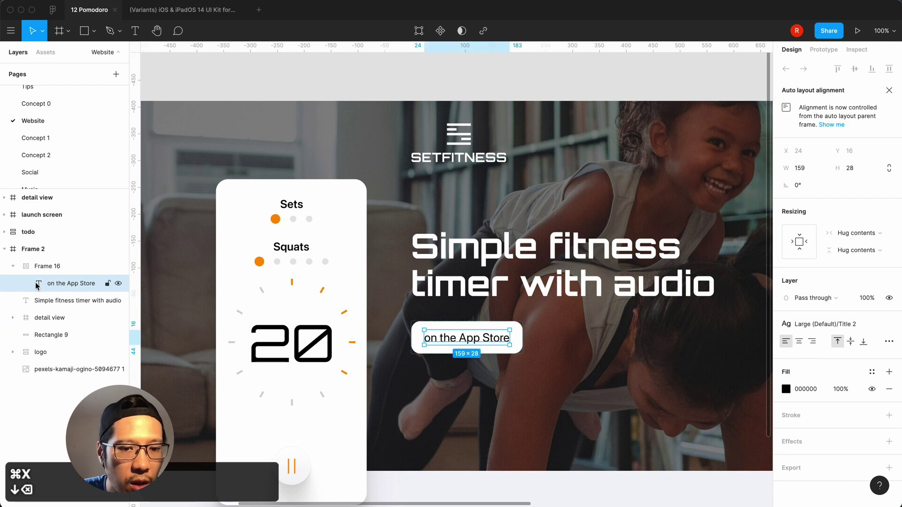
key("super+v")
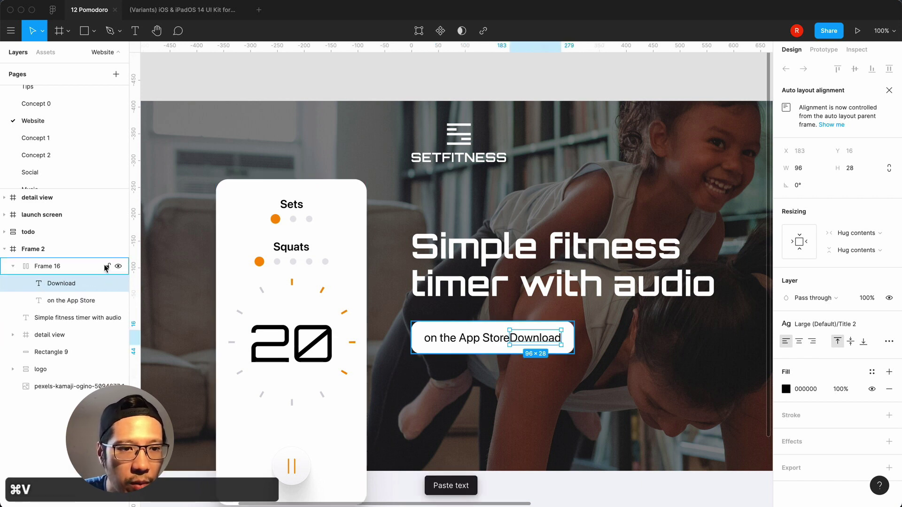
Change the button's auto layout direction to vertical and place "Download" above "on the App Store"
left_click(105, 266)
left_click(787, 209)
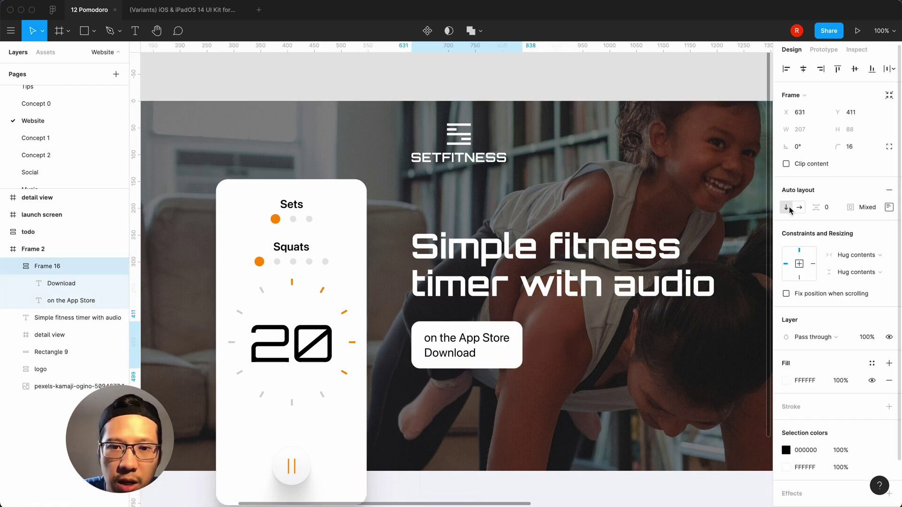
double_click(464, 360)
key("Up")
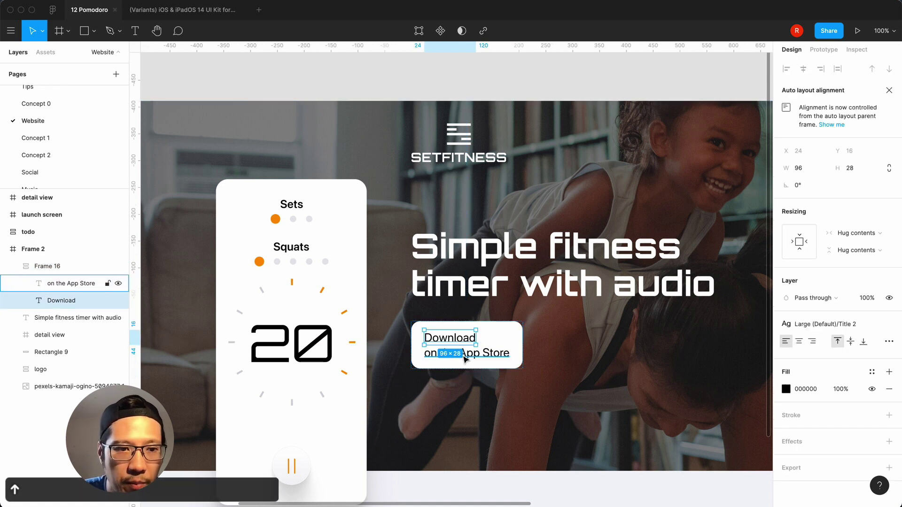
Apply the Body text style to the button's "Download" line
left_click(826, 323)
scroll(828, 403, "up", 1)
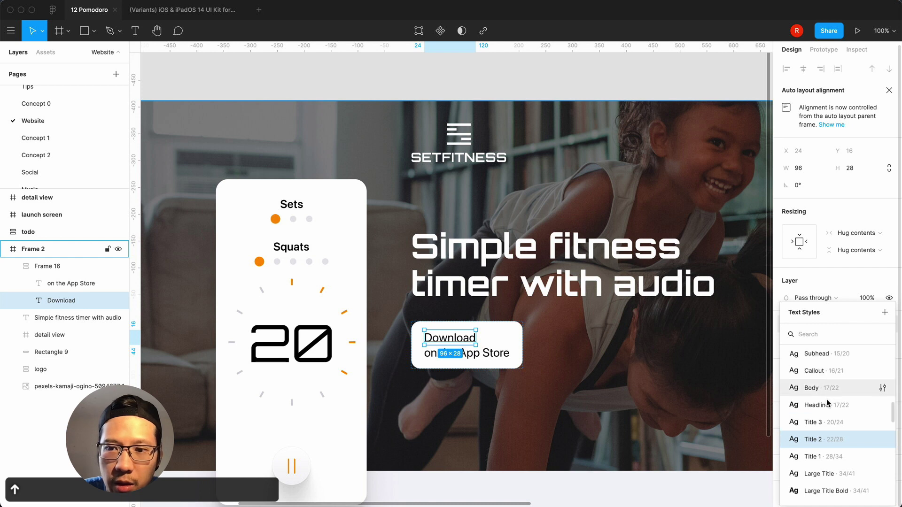
left_click(813, 393)
Detach the text style from the "on the App Store" line and set its font weight to Semibold
key("Tab")
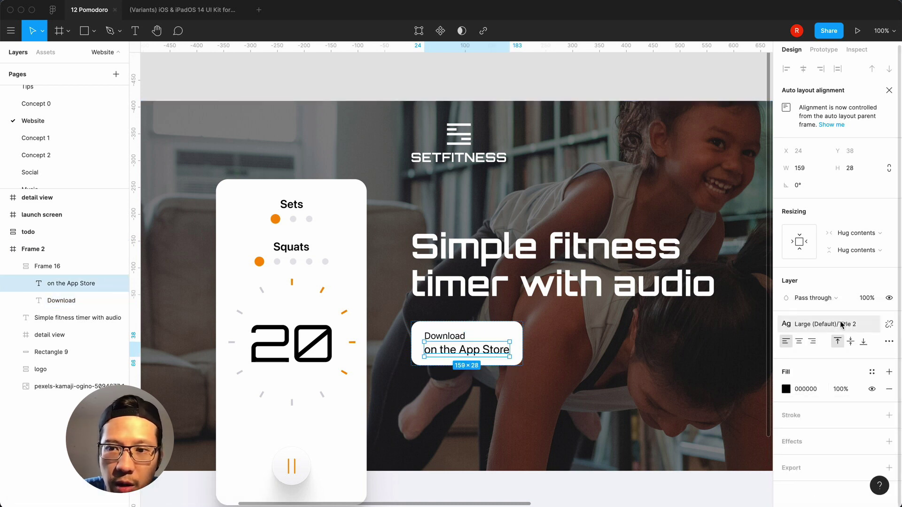
left_click(887, 325)
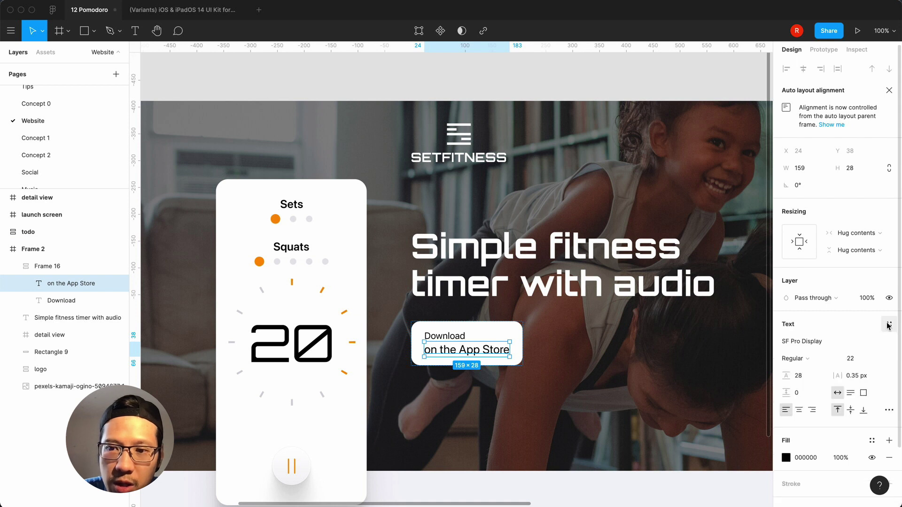
left_click(808, 359)
left_click(809, 384)
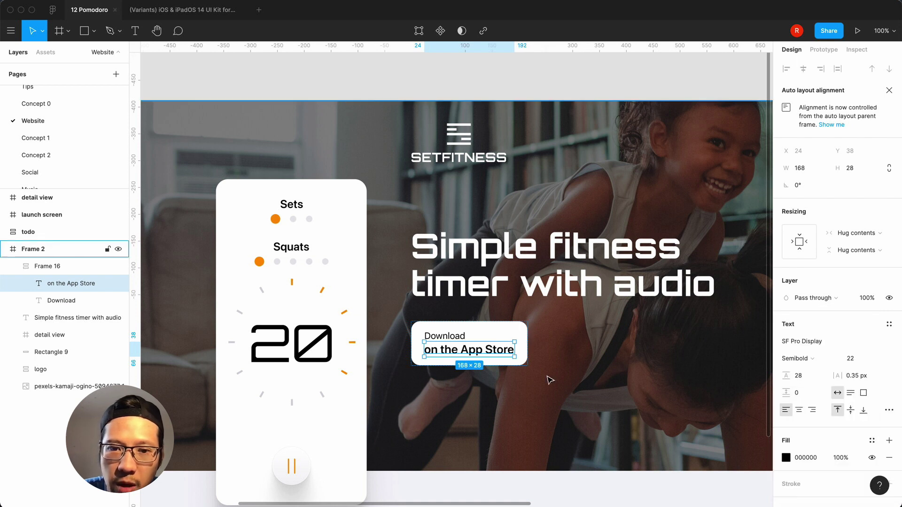
key("Escape")
key("Escape")
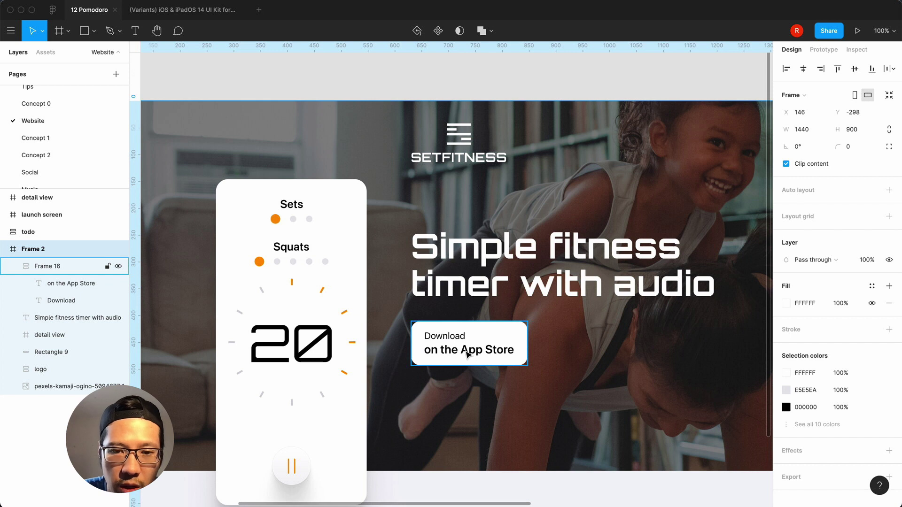
Capitalize the first letter of the button's second line so it reads "On the App Store"
double_click(436, 356)
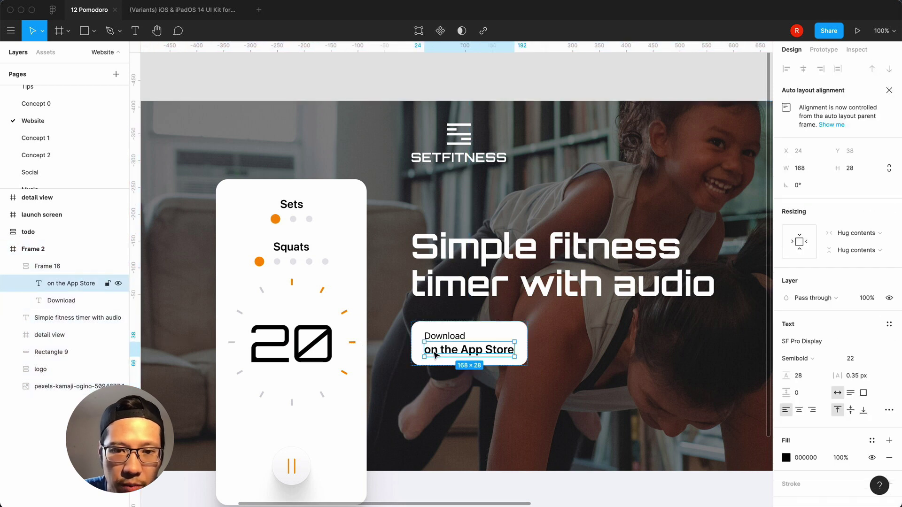
key("Return")
left_click(431, 355)
key("BackSpace")
type("O")
left_click(475, 403)
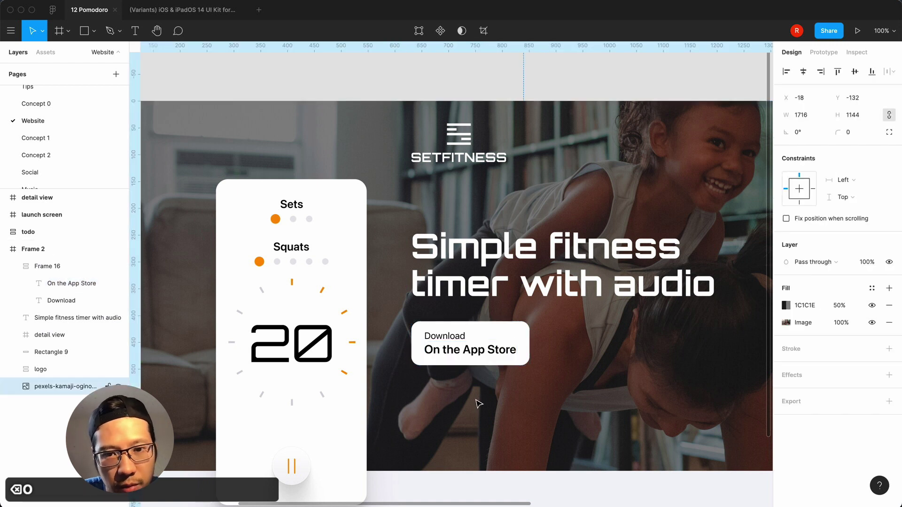
Reword the button's two lines to read "Download on the" above "App Store"
left_click(460, 353)
double_click(463, 352)
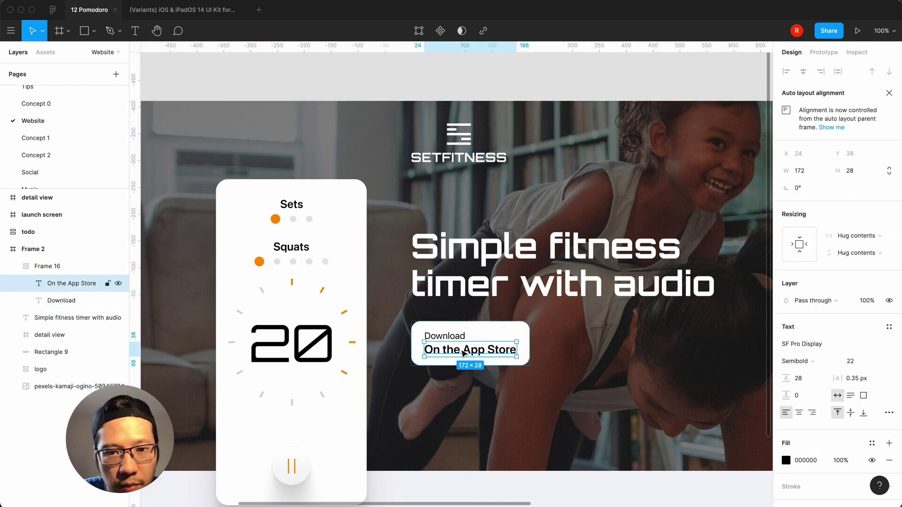
double_click(463, 336)
key("Right")
type("on the")
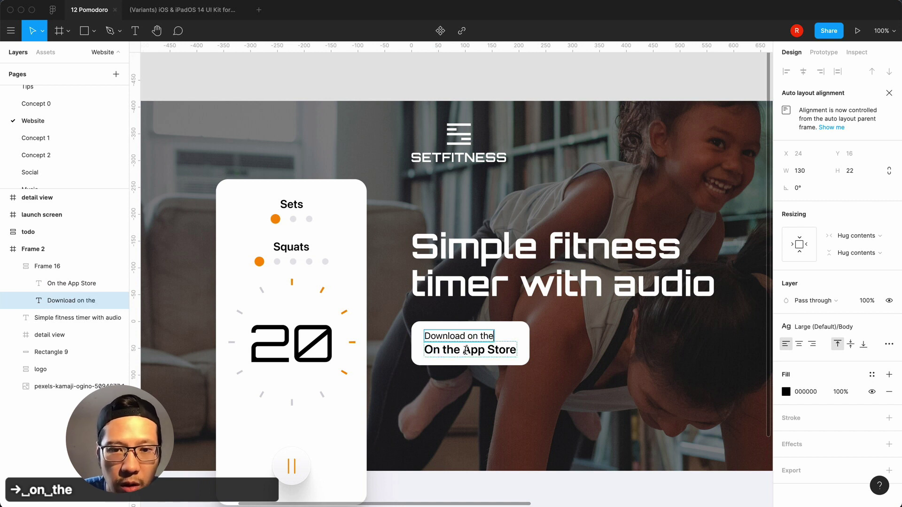
left_click_drag(462, 350, 399, 346)
key("BackSpace")
left_click(511, 399)
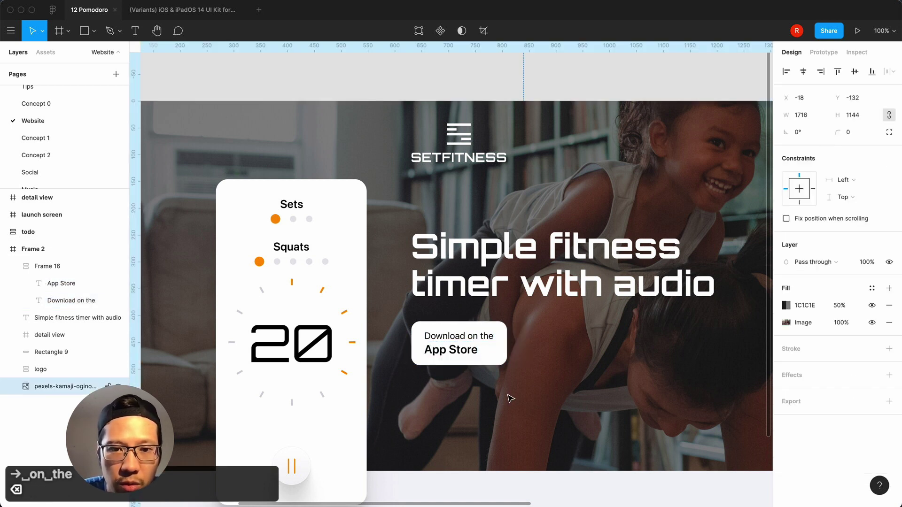
Switch to Chrome to examine the App Store button on the PlayWith page, and return to Figma
left_click(223, 495)
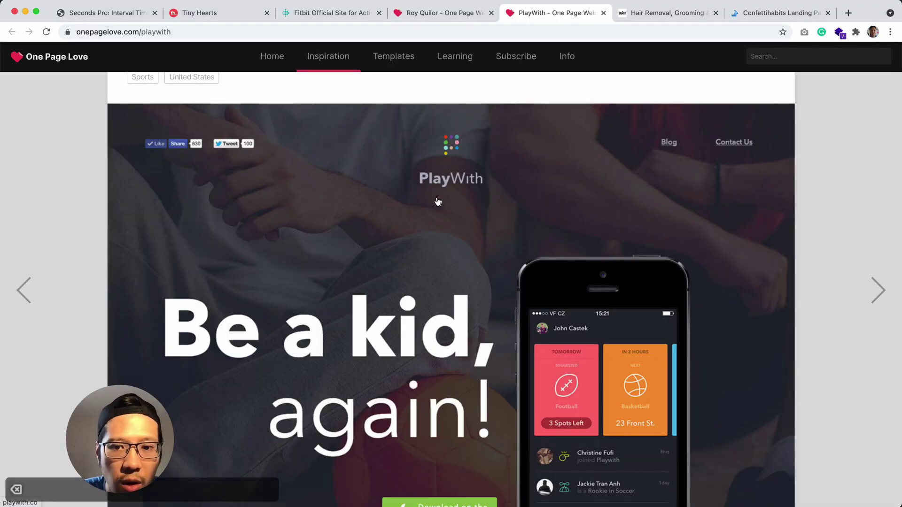
scroll(437, 235, "down", 2)
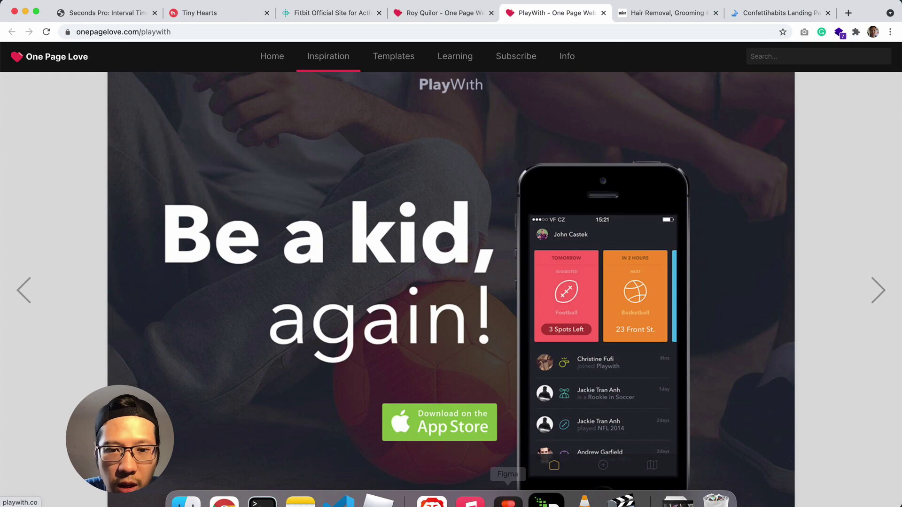
left_click(506, 484)
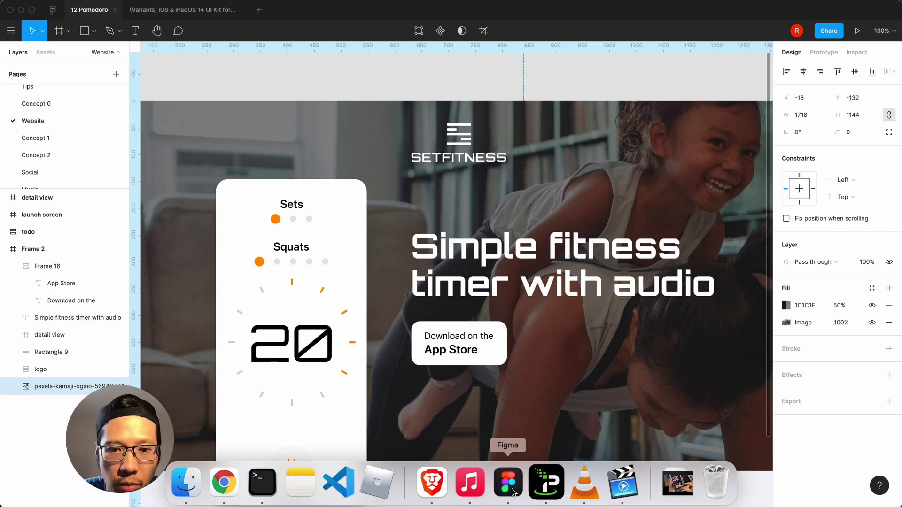
Apply the Callout text style to the button's "Download on the" line
left_click(468, 353)
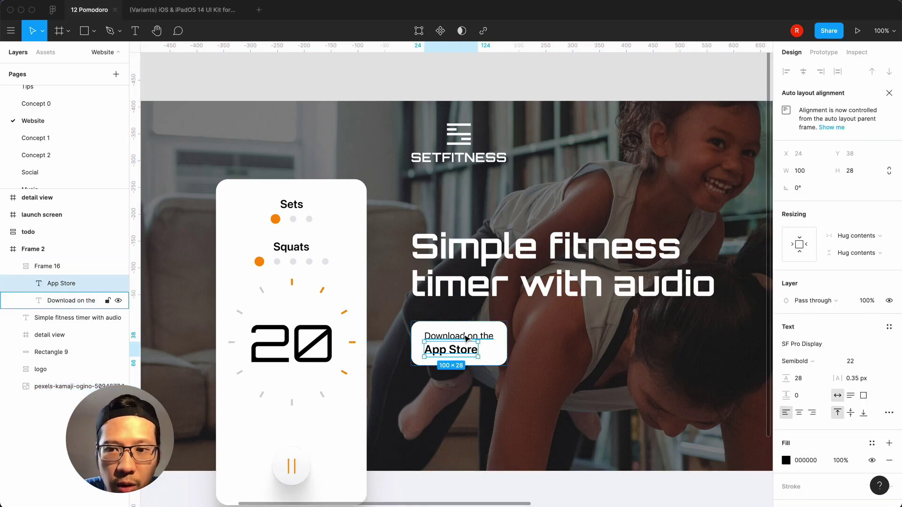
left_click(466, 338)
left_click(805, 327)
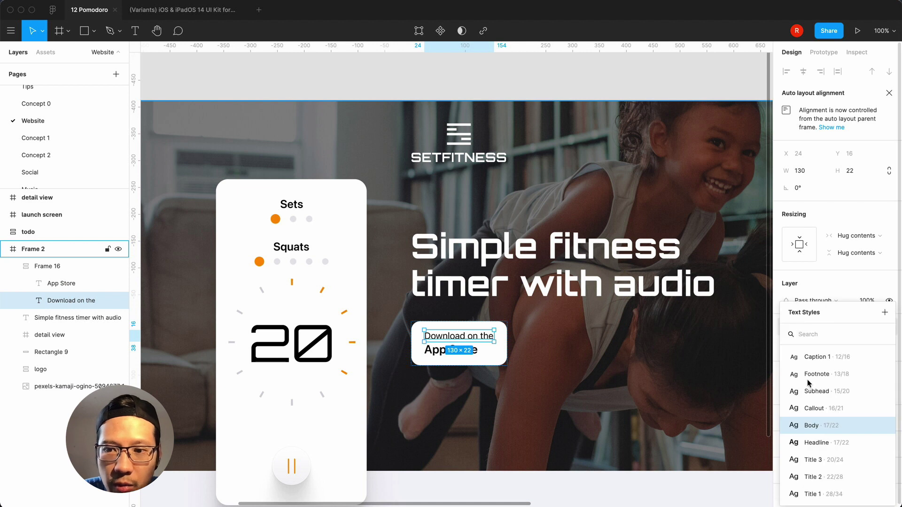
left_click(808, 425)
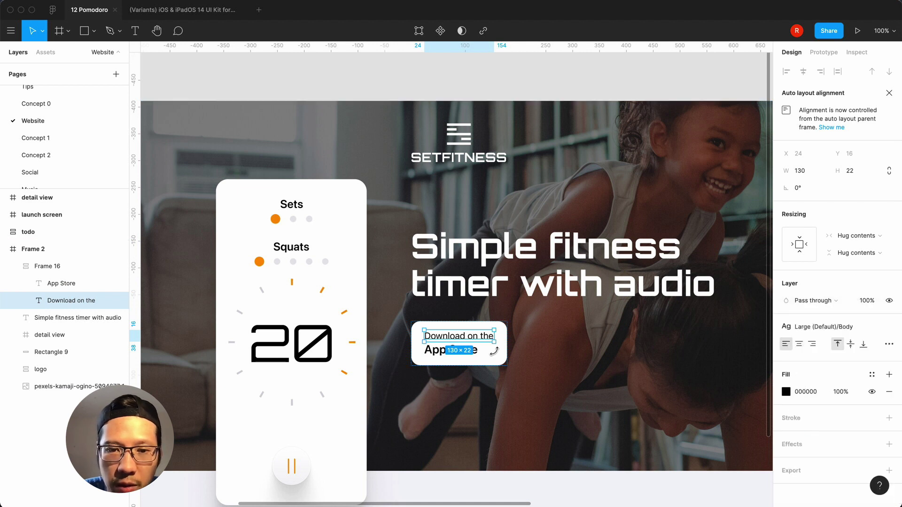
left_click(497, 367)
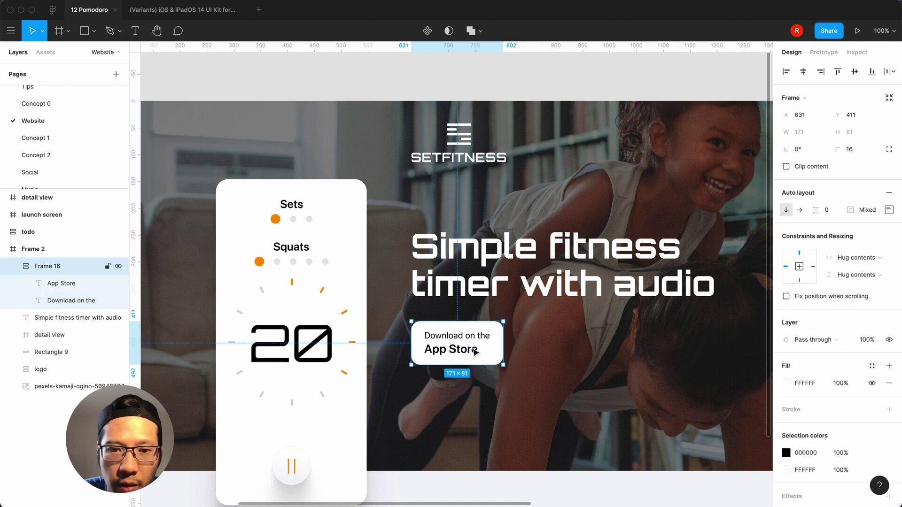
Apply the Large (Default) Title 1 text style to the button's "App Store" line
left_click(475, 352)
left_click(878, 363)
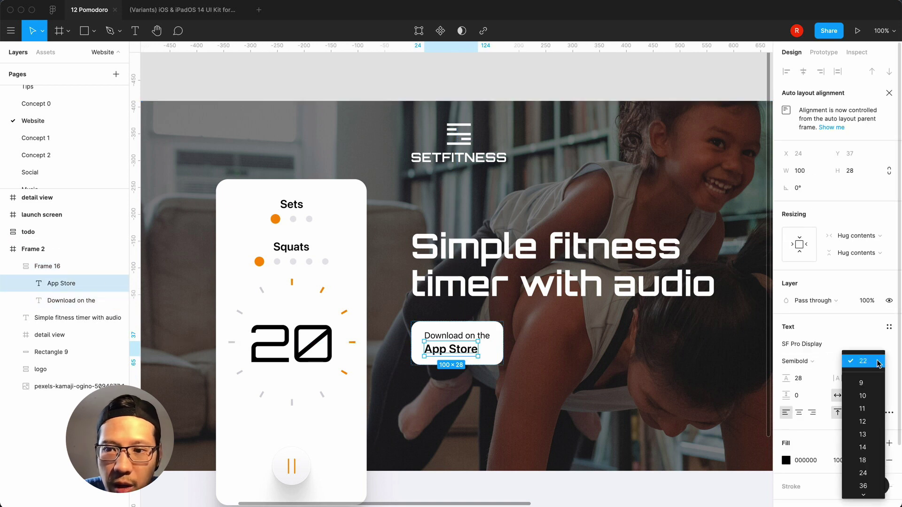
left_click(889, 332)
left_click(889, 329)
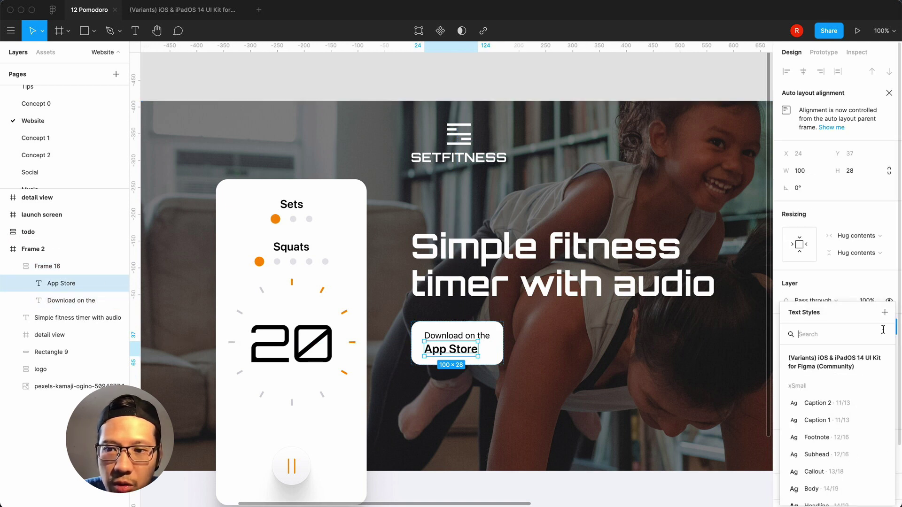
type("defa")
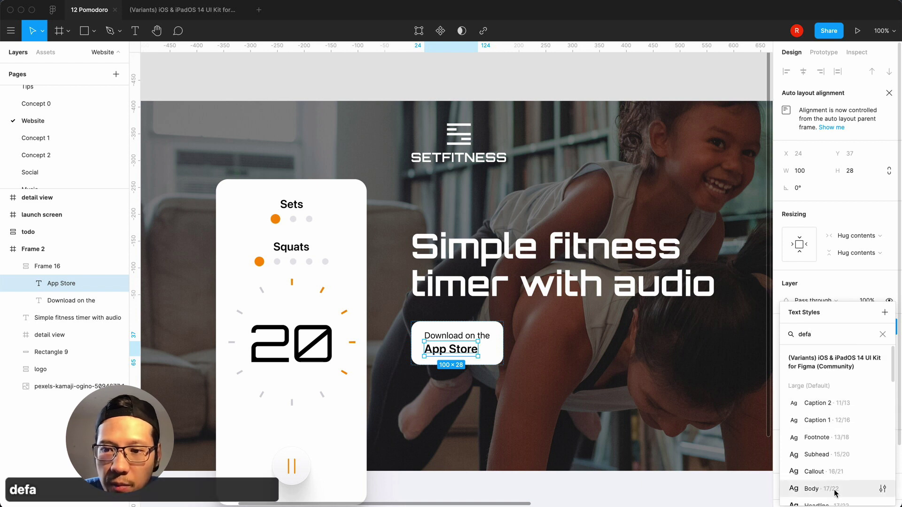
scroll(828, 488, "down", 2)
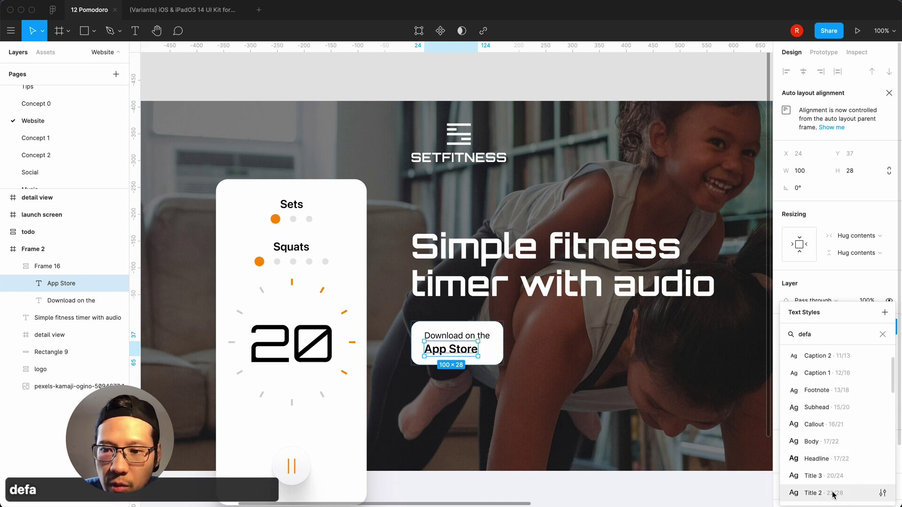
scroll(827, 480, "down", 1)
left_click(820, 490)
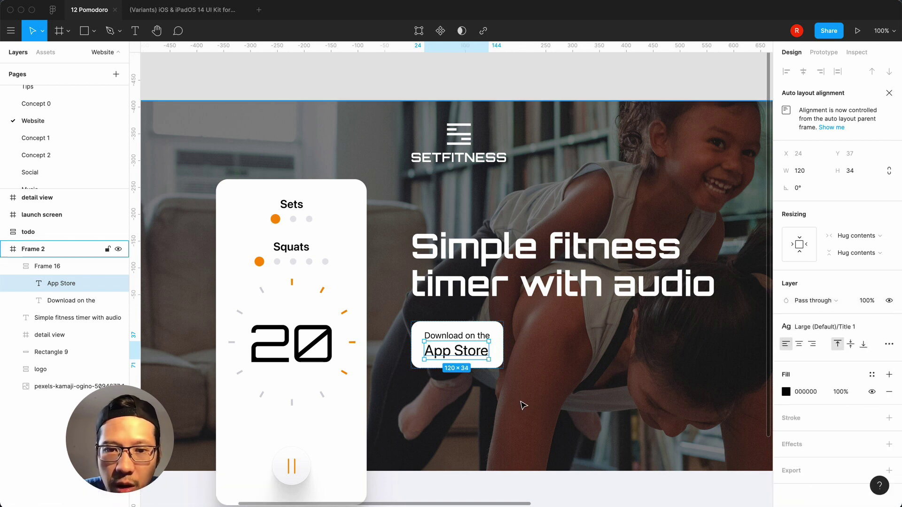
Detach the text style from the "App Store" line and set its weight to Semibold
left_click(886, 328)
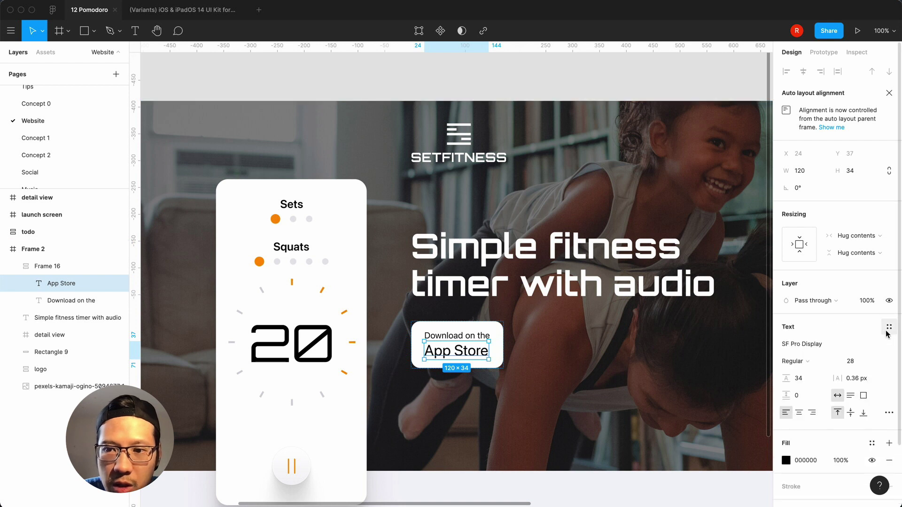
left_click(797, 361)
left_click(803, 387)
left_click(536, 402)
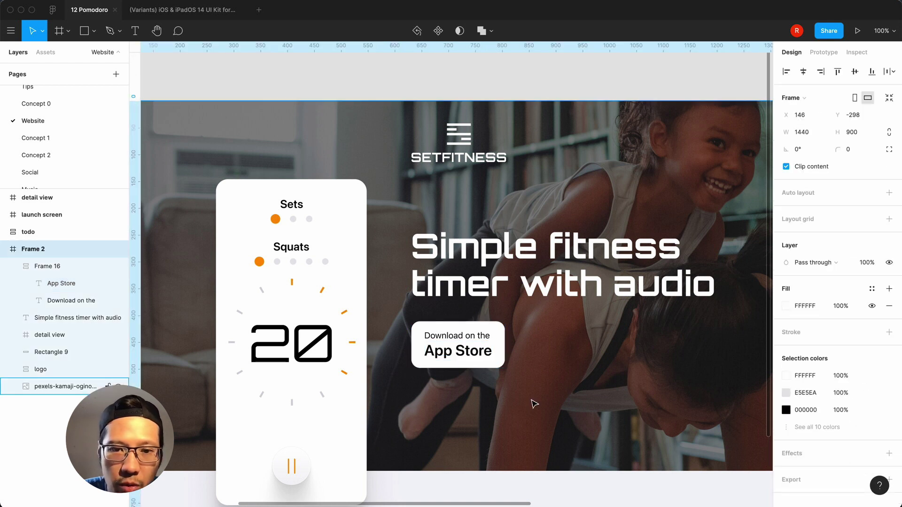
Examine the button's two text lines, including the line height of "App Store", and the hero frame as a whole
left_click(495, 360)
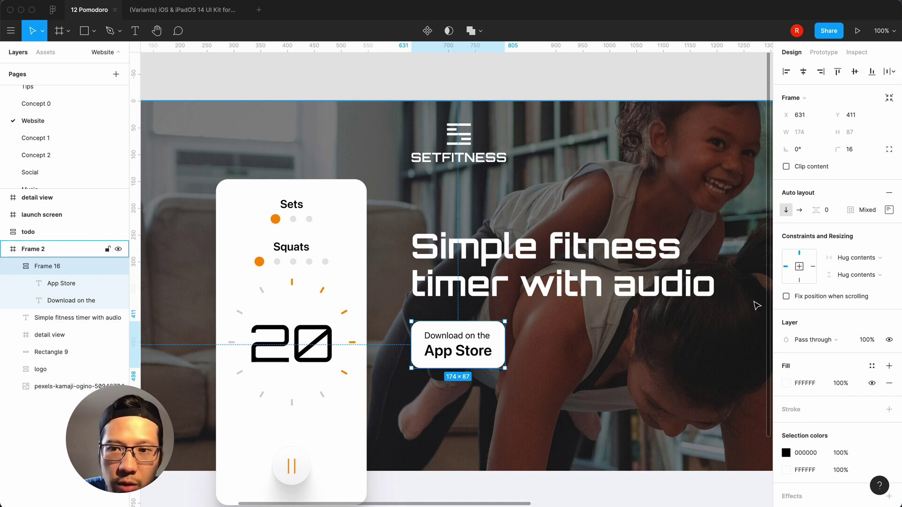
double_click(477, 337)
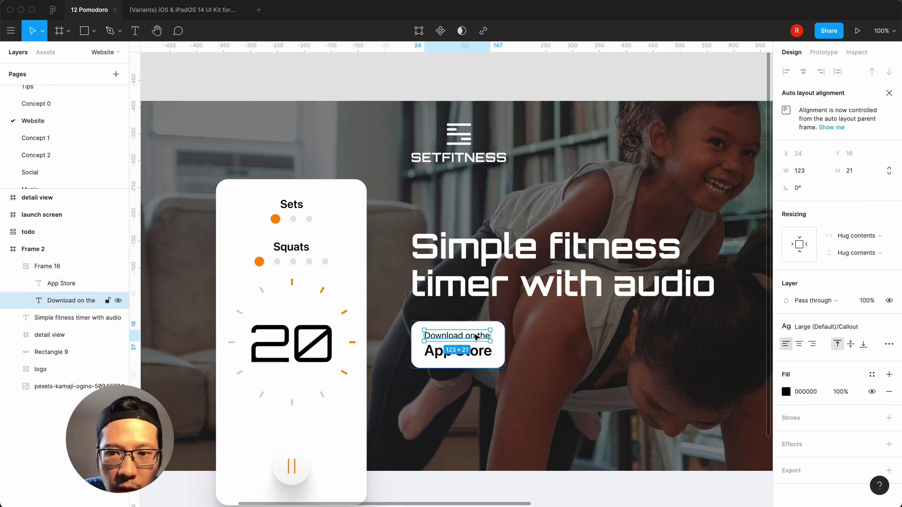
left_click(484, 356)
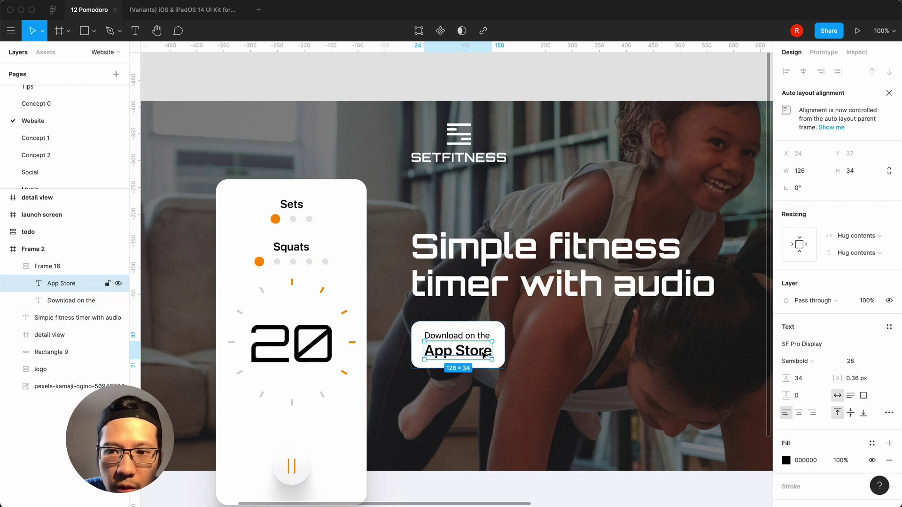
left_click(798, 379)
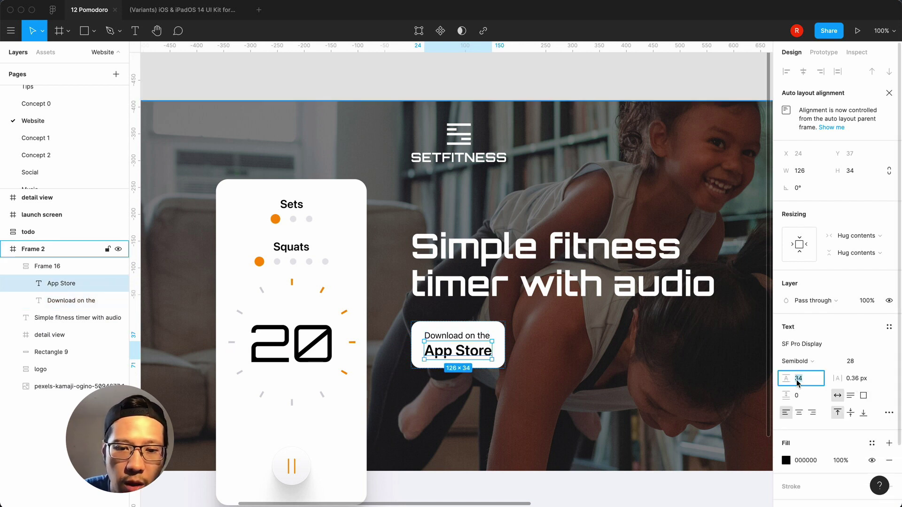
left_click(559, 368)
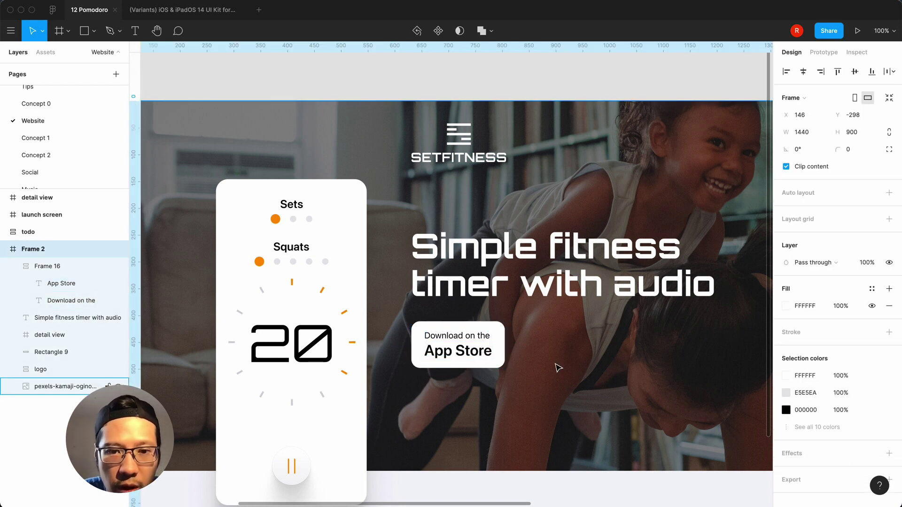
left_click(501, 347)
left_click(556, 352)
key("minus")
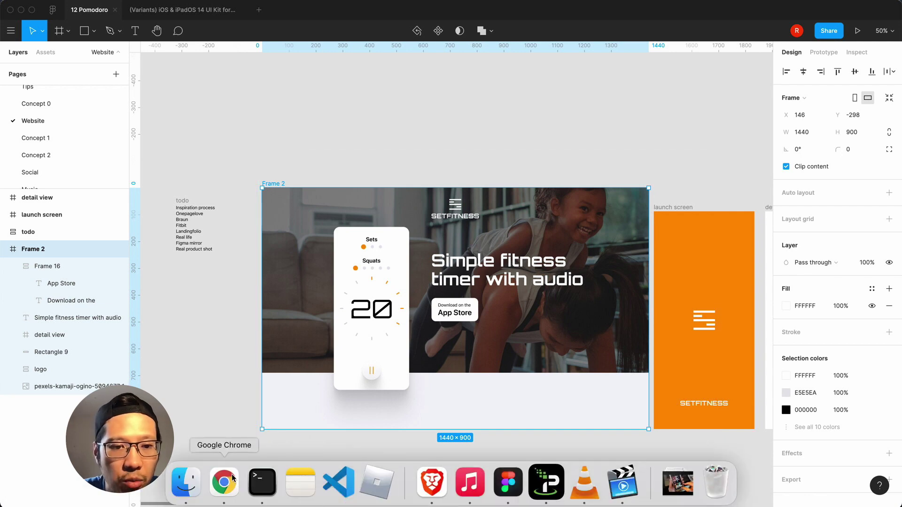
Switch to Chrome and open simpleicons.org in a new tab
left_click(225, 482)
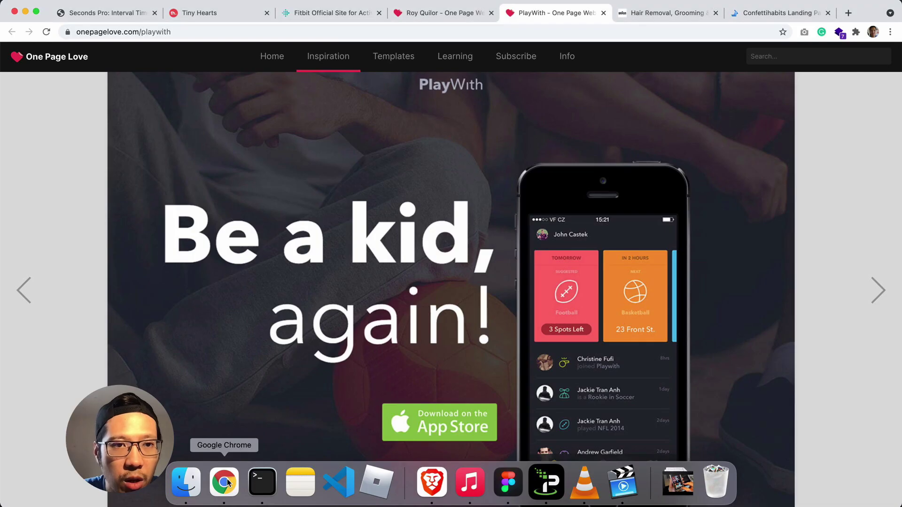
left_click(848, 13)
type("sim")
key("Return")
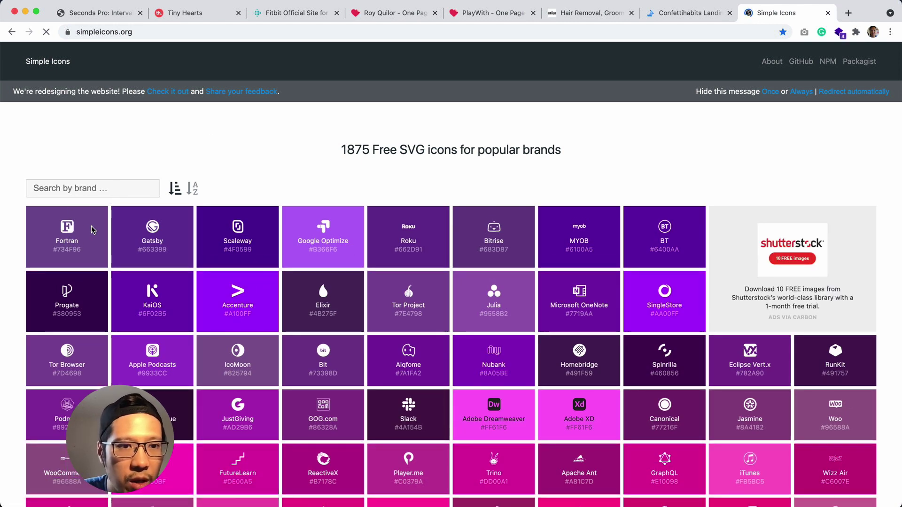
Search the brand icons for "apple" and download the Apple logo as an SVG
left_click(84, 188)
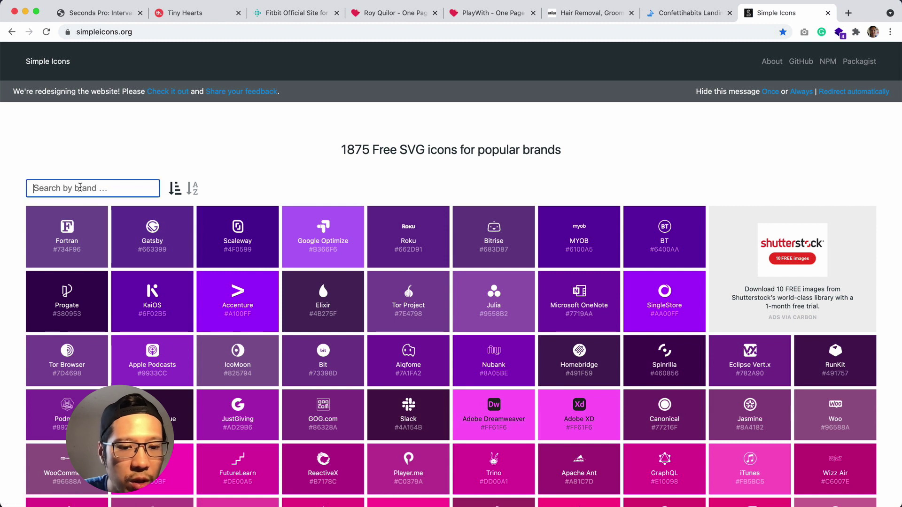
type("apple")
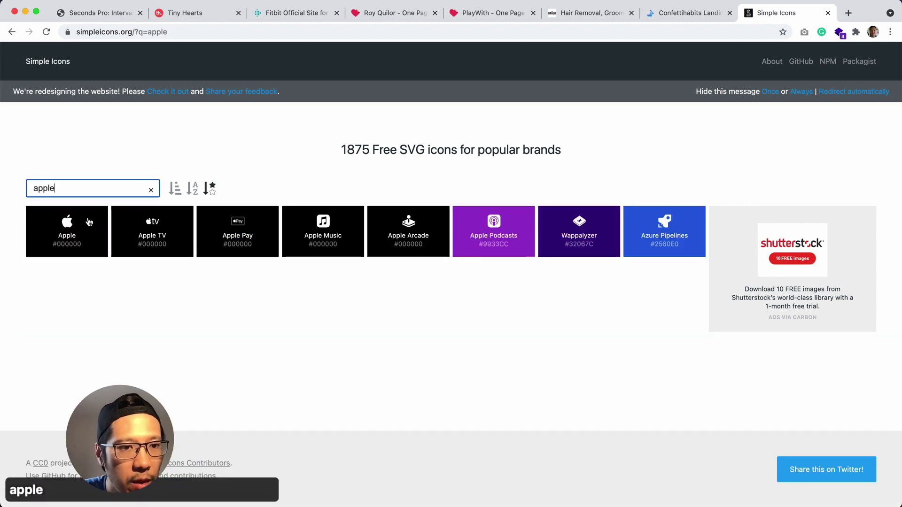
left_click(69, 230)
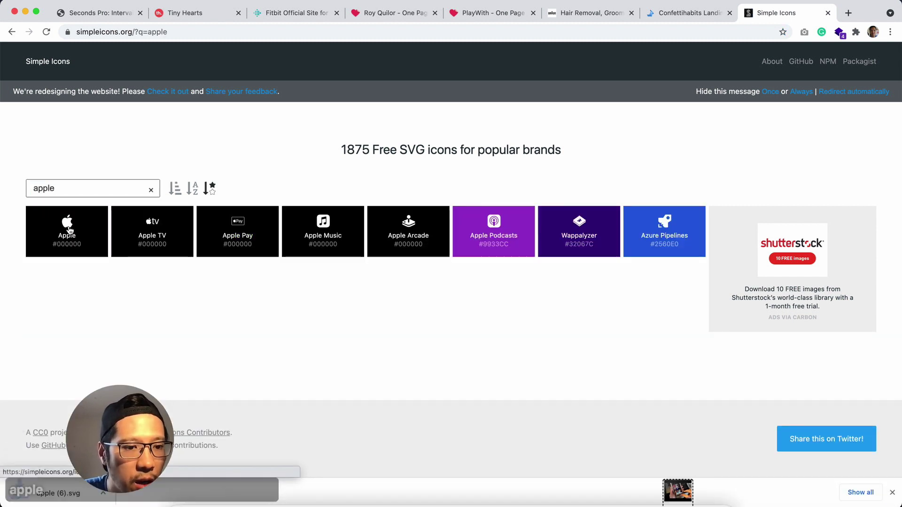
Reveal the downloaded apple (6).svg in Finder and import it onto the Figma canvas above the hero frame
right_click(86, 493)
left_click(122, 472)
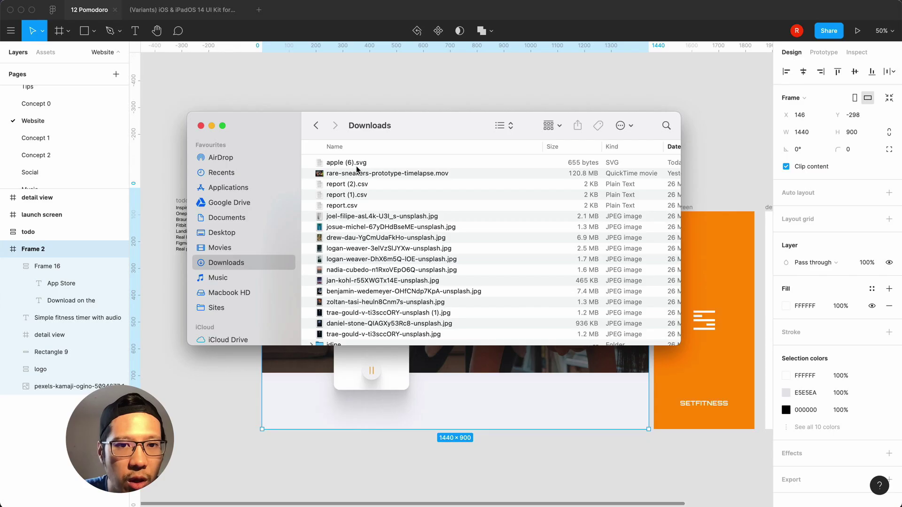
left_click_drag(361, 165, 465, 140)
left_click(447, 88)
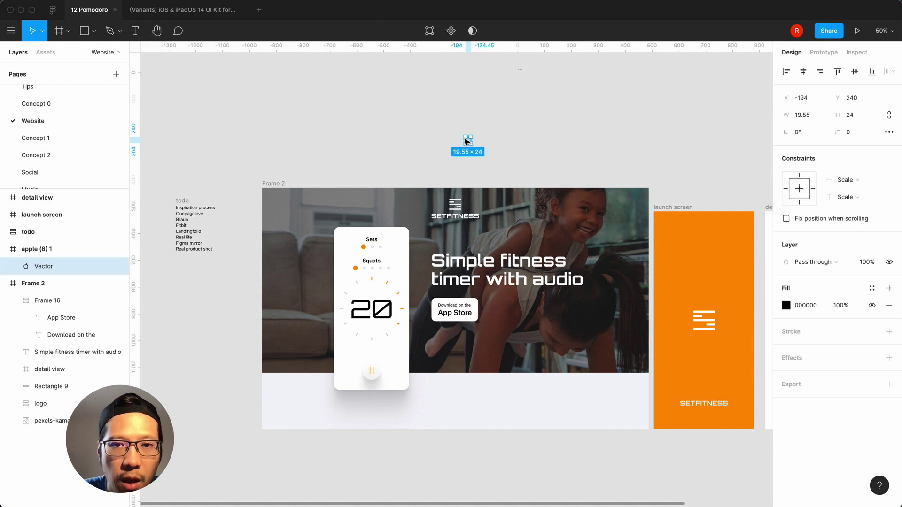
Cut the Apple logo vector out of its imported frame
double_click(464, 139)
key("super+equal")
key("super+x")
scroll(491, 319, "down", 5)
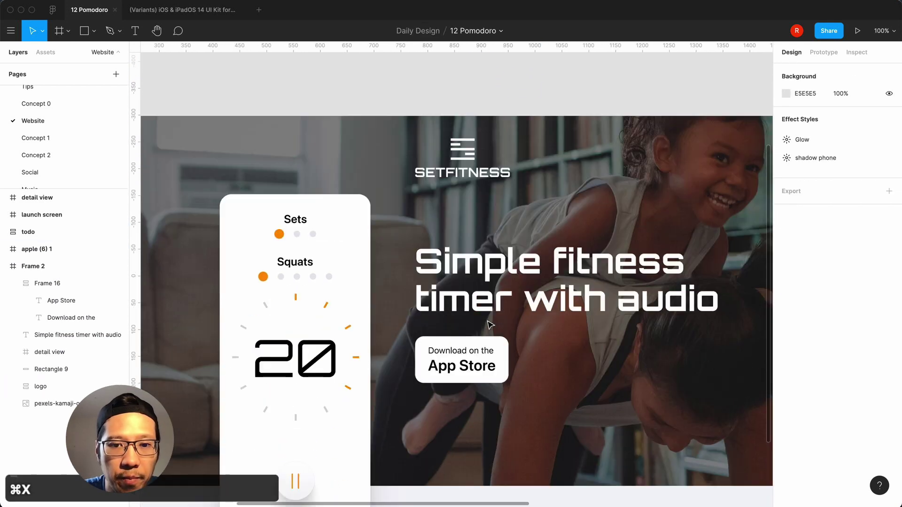
Try placing the Apple logo directly in the button with its two text lines, and cut it back out
left_click(467, 374)
key("super+v")
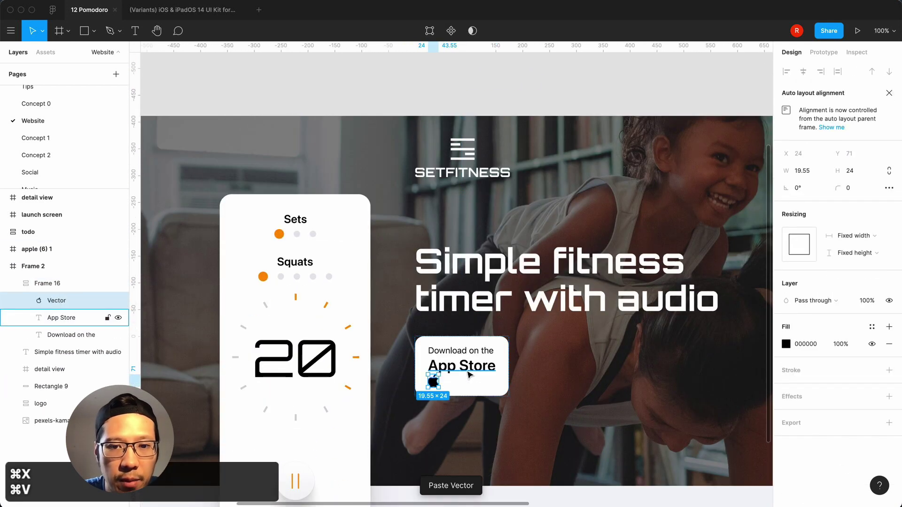
key("super+x")
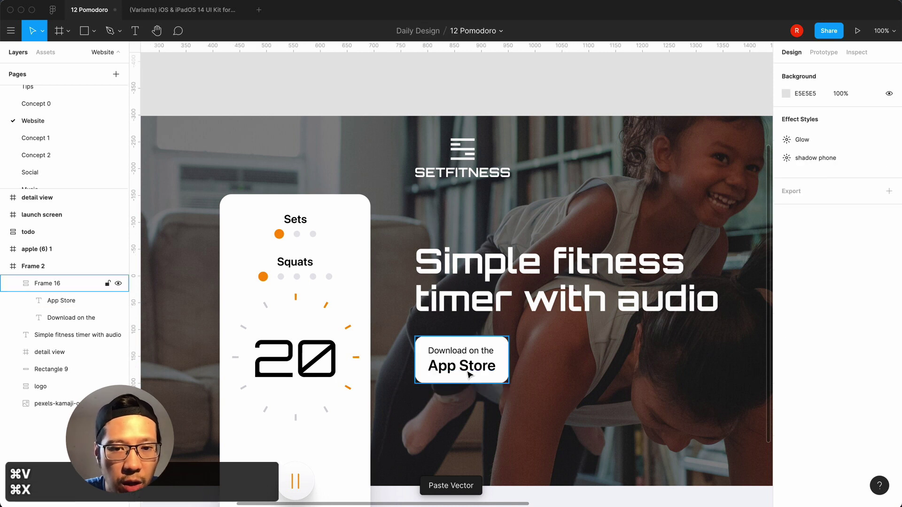
Wrap the "Download on the" and "App Store" text lines in their own auto layout frame inside the button
left_click(66, 304)
left_click(65, 319, "shift")
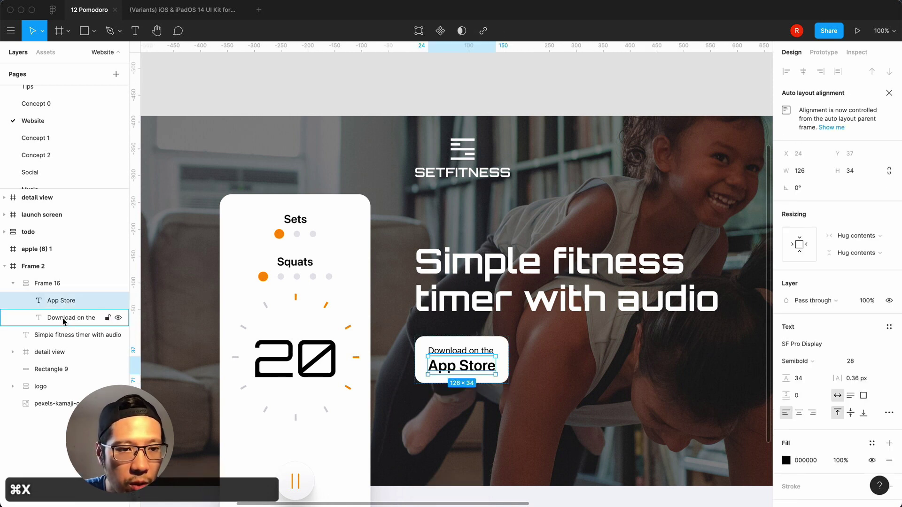
key("shift+a")
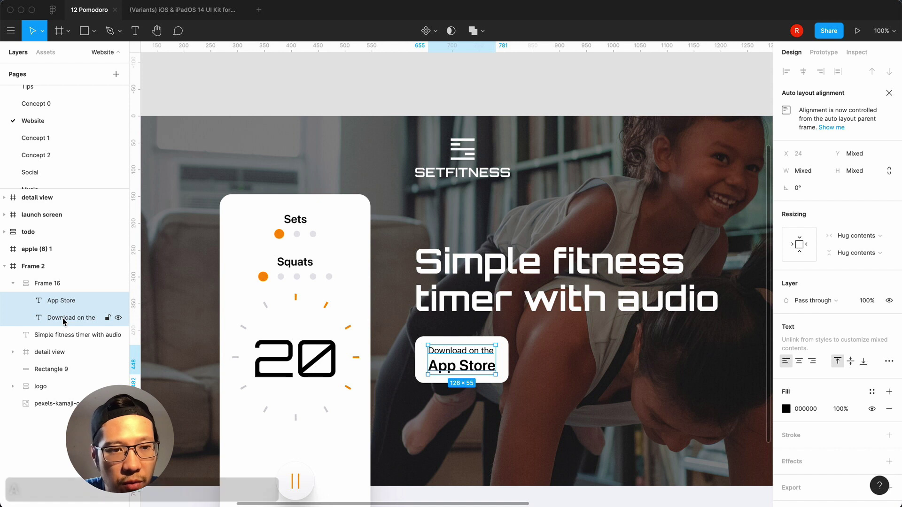
Rename the button's outer frame, Frame 16, to "btn"
left_click(47, 285)
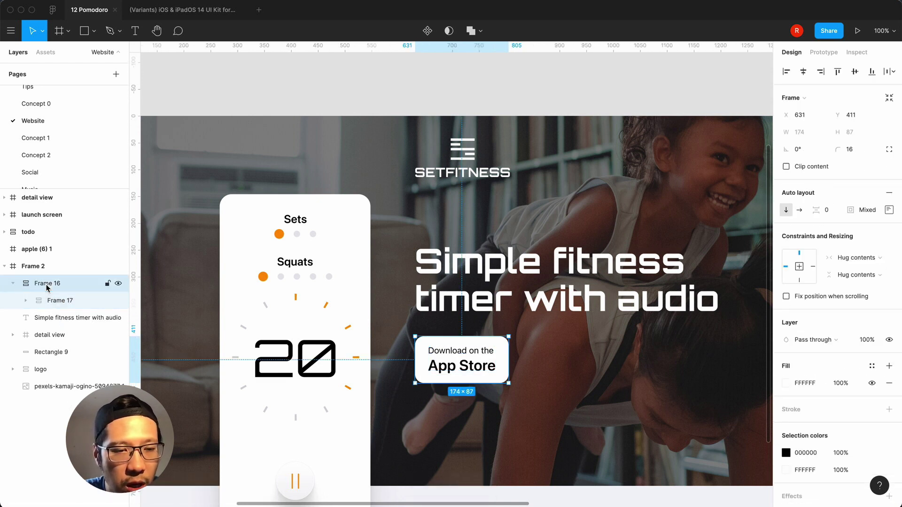
double_click(48, 285)
type("btn")
key("Return")
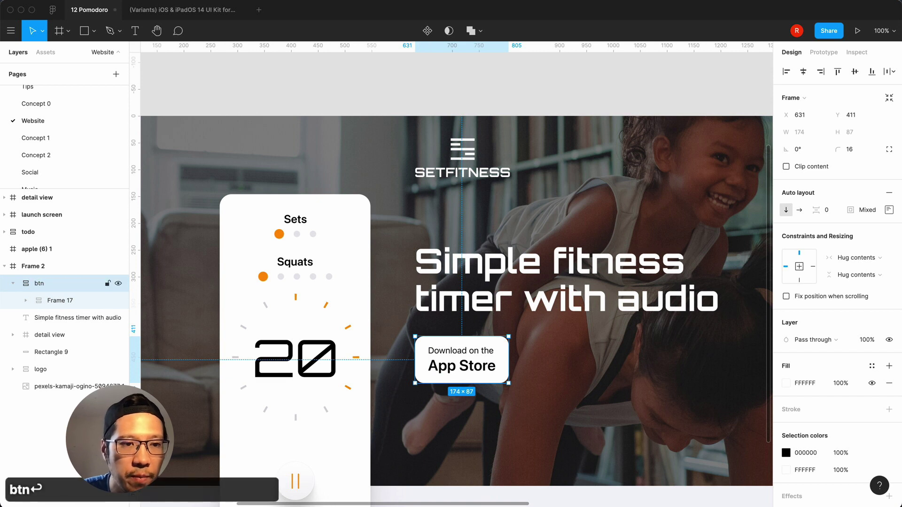
Paste the Apple logo into the btn frame, arranging the contents horizontally with the logo before the text
key("super+v")
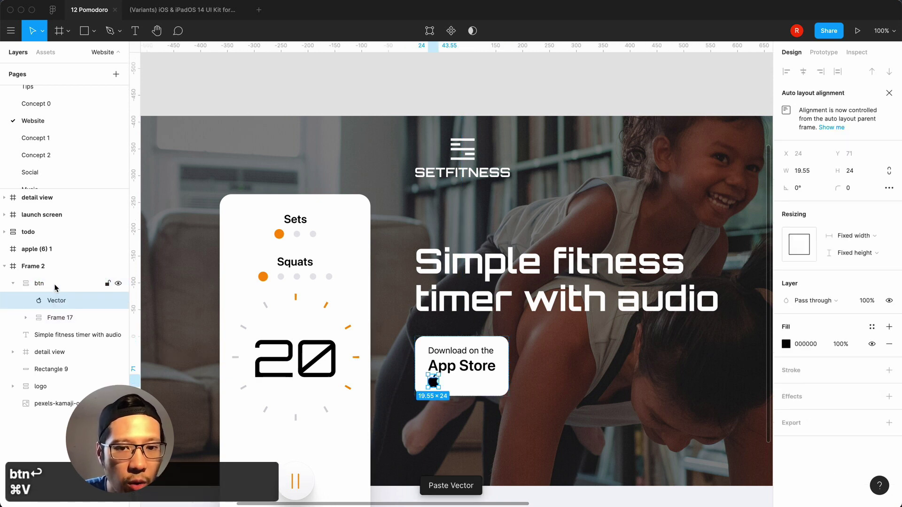
left_click(52, 284)
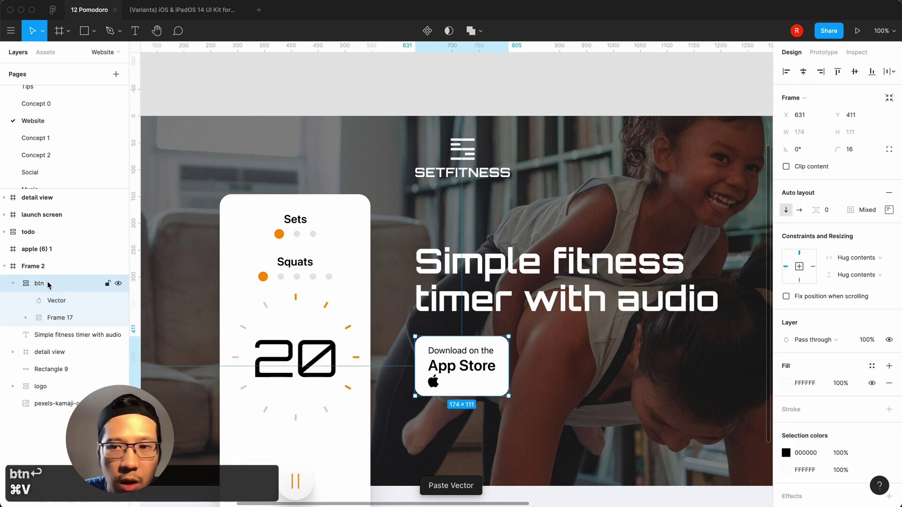
left_click(800, 211)
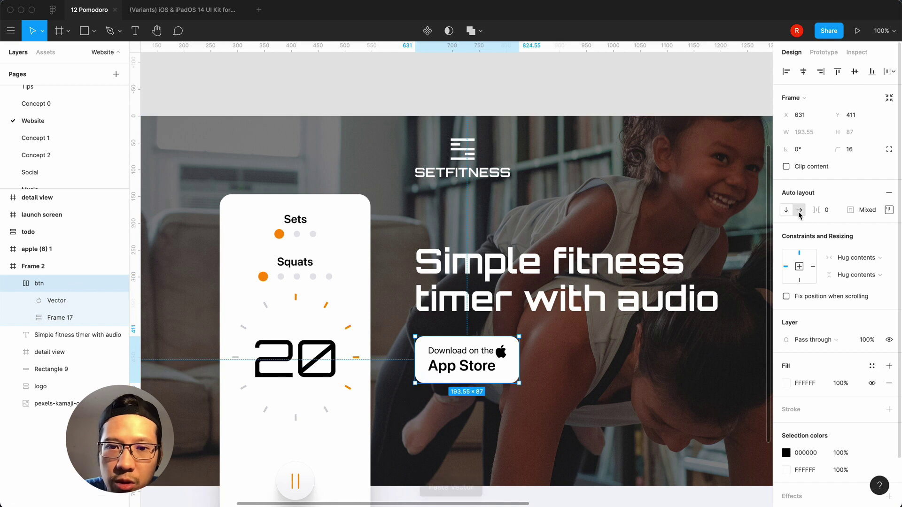
left_click(78, 301)
key("Left")
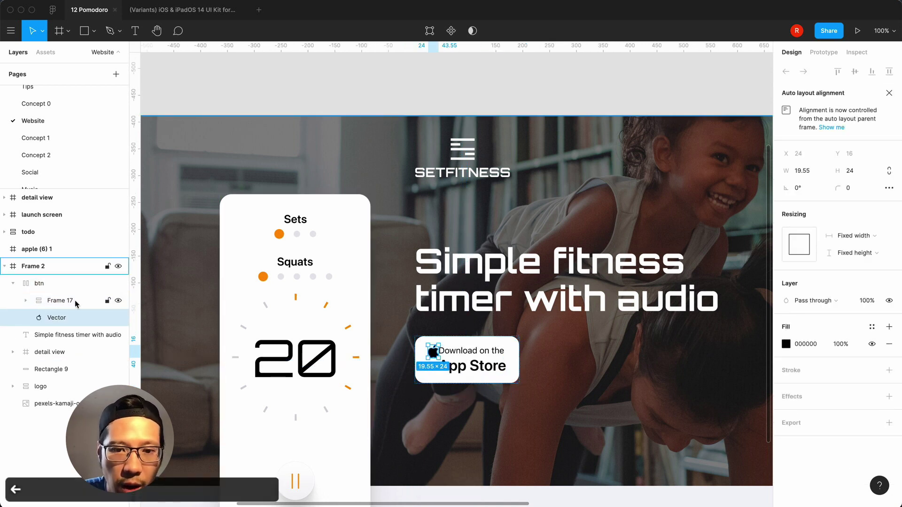
Set the btn frame's auto layout spacing between the Apple logo and the text to 16
left_click(491, 367)
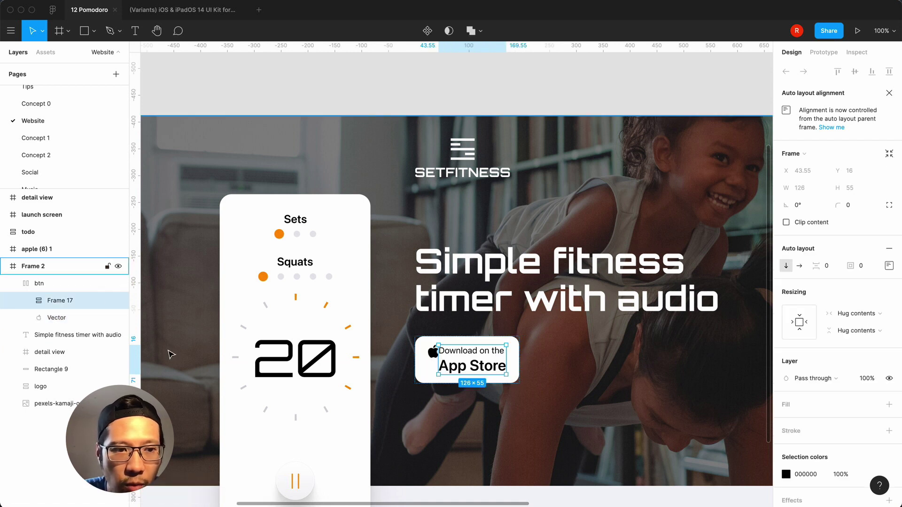
left_click(54, 290)
left_click(837, 213)
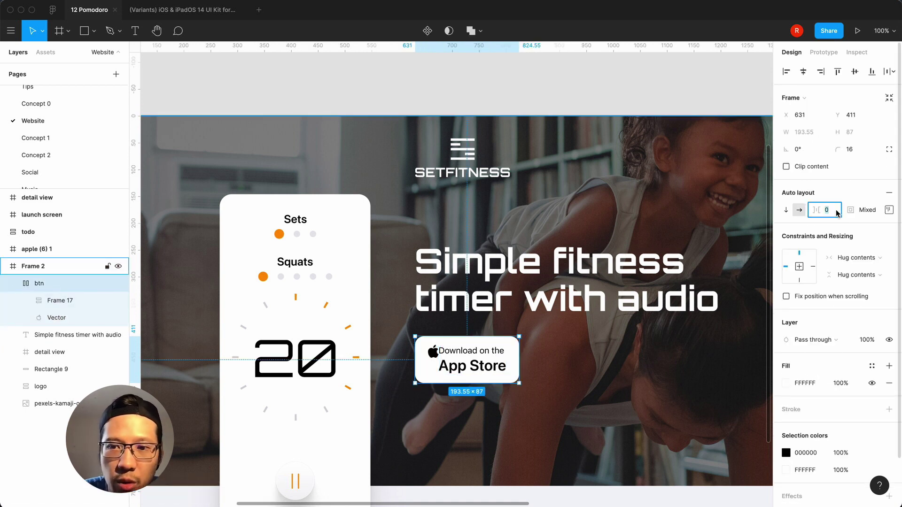
type("8")
key("Return")
left_click(830, 213)
type("16")
key("Return")
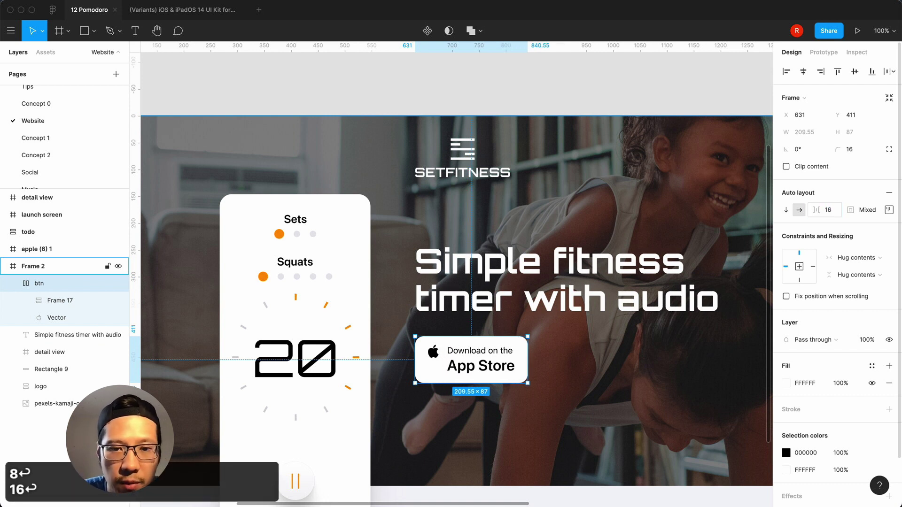
Constrain the Apple logo's proportions and set its height first to 32 and finally to 40
left_click(411, 358)
double_click(440, 358)
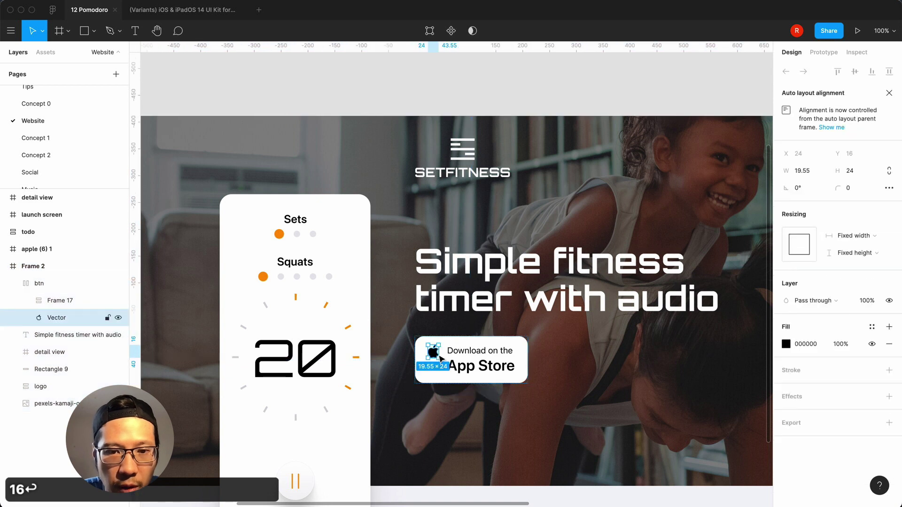
left_click(889, 171)
left_click(859, 175)
type("32")
key("Return")
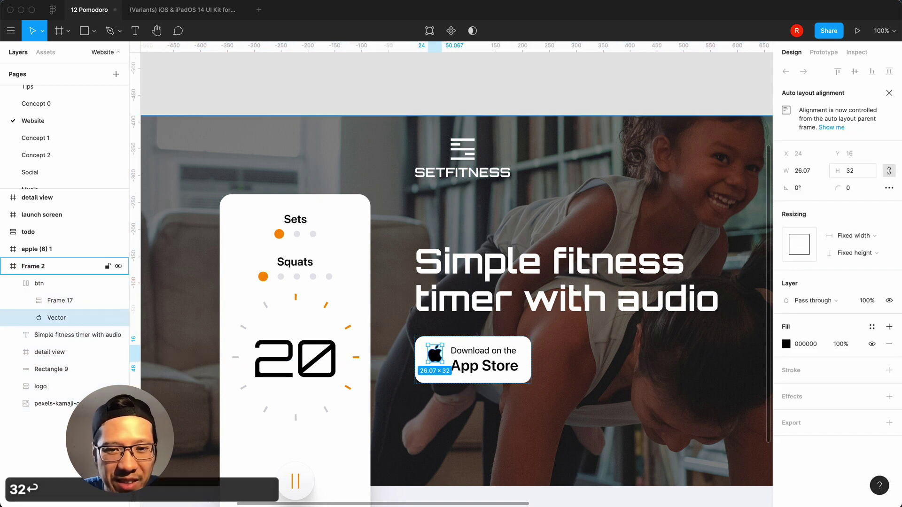
left_click(862, 171)
type("40")
key("Return")
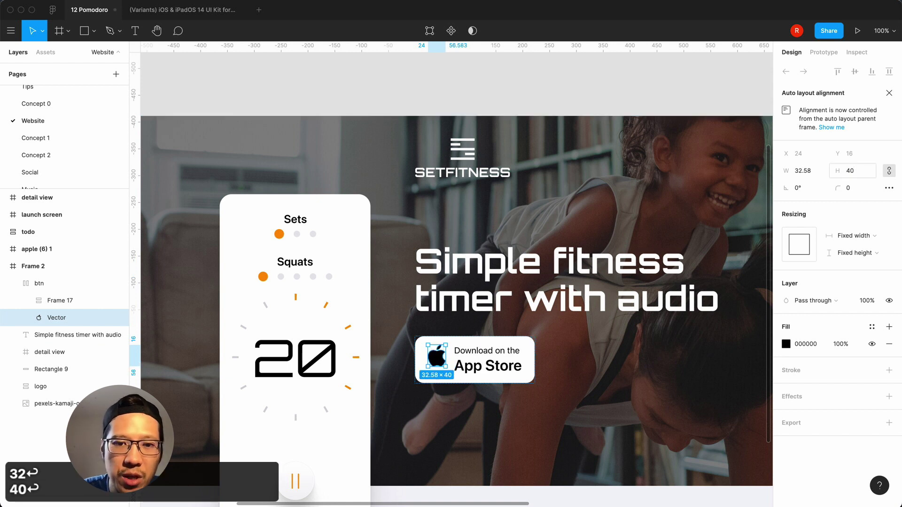
Center the btn frame's contents vertically through its auto layout alignment
key("Escape")
key("Escape")
left_click(472, 361)
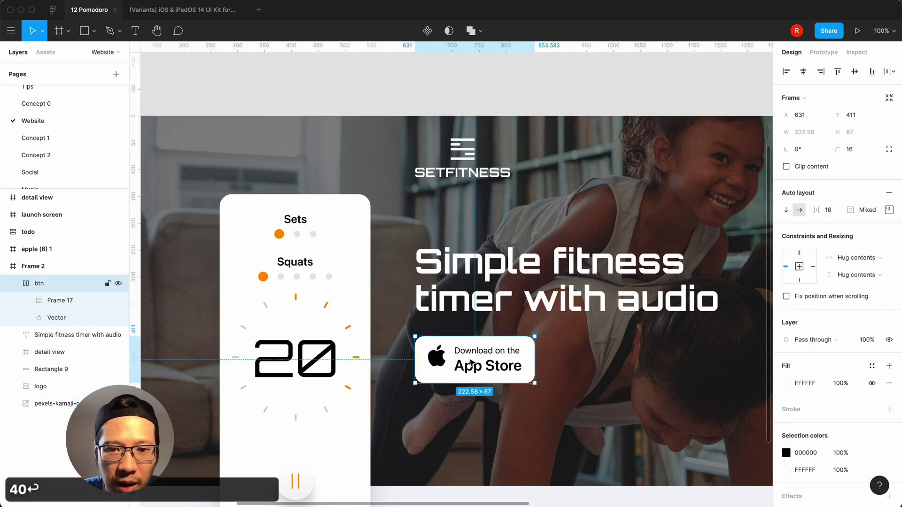
left_click(888, 211)
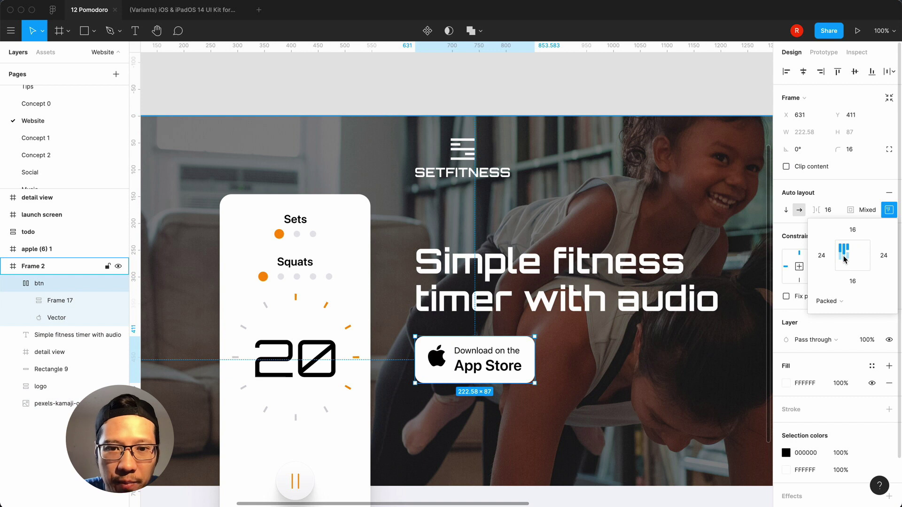
key("Escape")
left_click(491, 369)
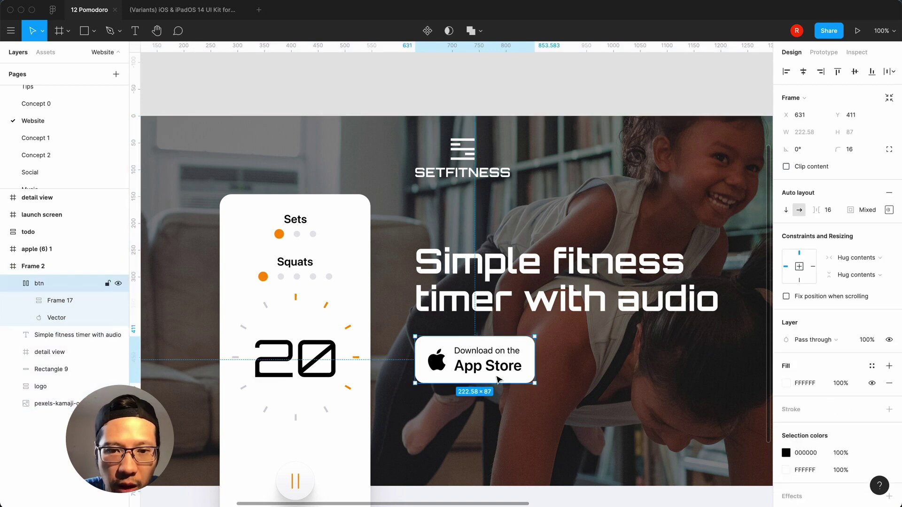
Set the line height of the "App Store" text to 28
left_click(500, 371)
left_click(499, 371)
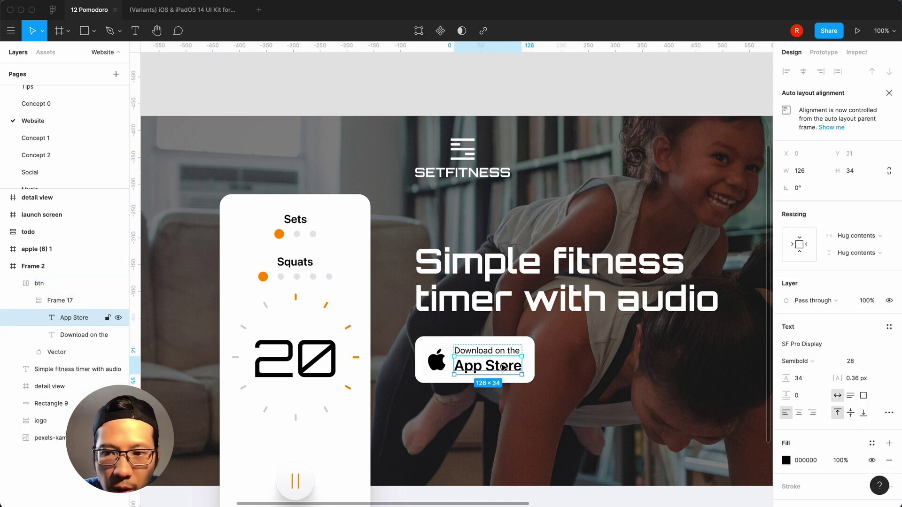
left_click(799, 378)
type("28")
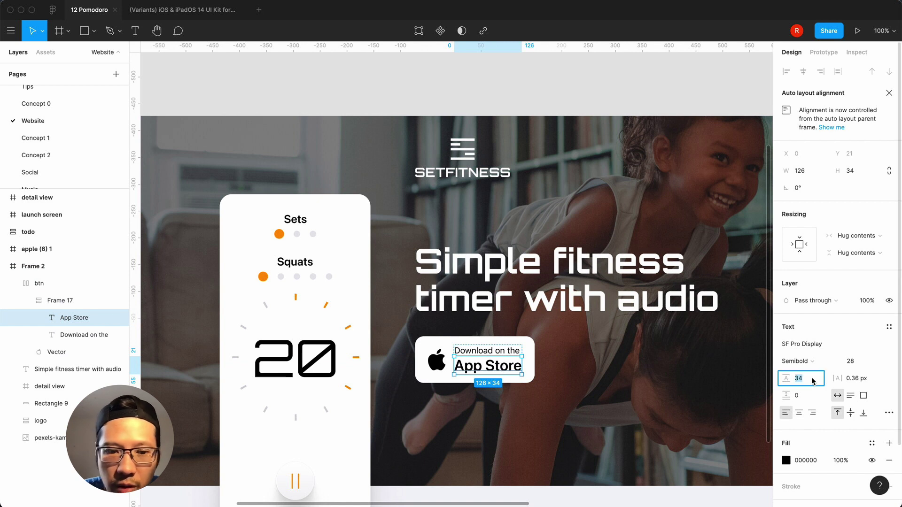
key("Return")
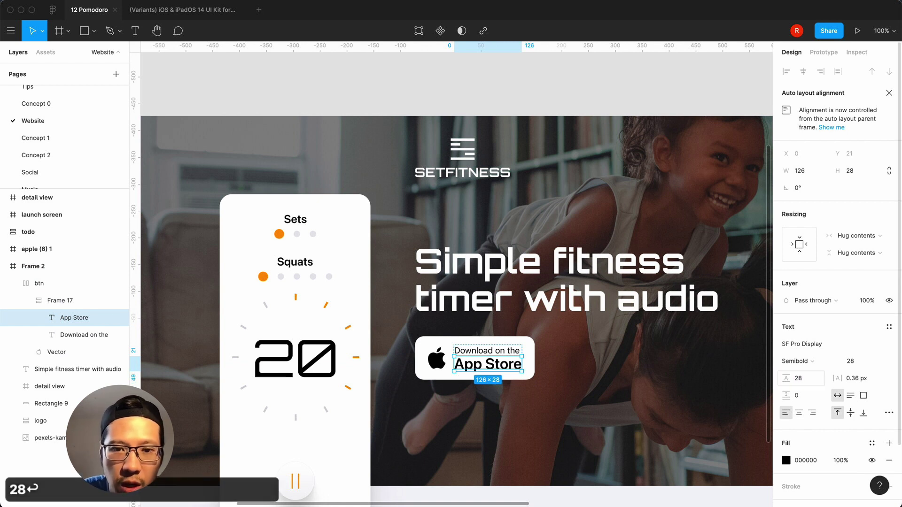
Detach the "Download on the" text from its Callout style and set its line height to 16
left_click(512, 350)
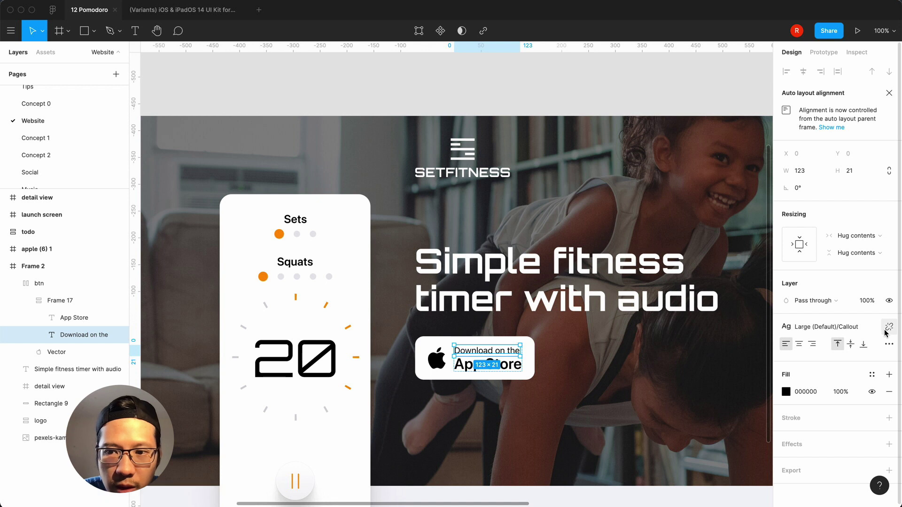
left_click(889, 326)
left_click(818, 375)
type("16")
key("Return")
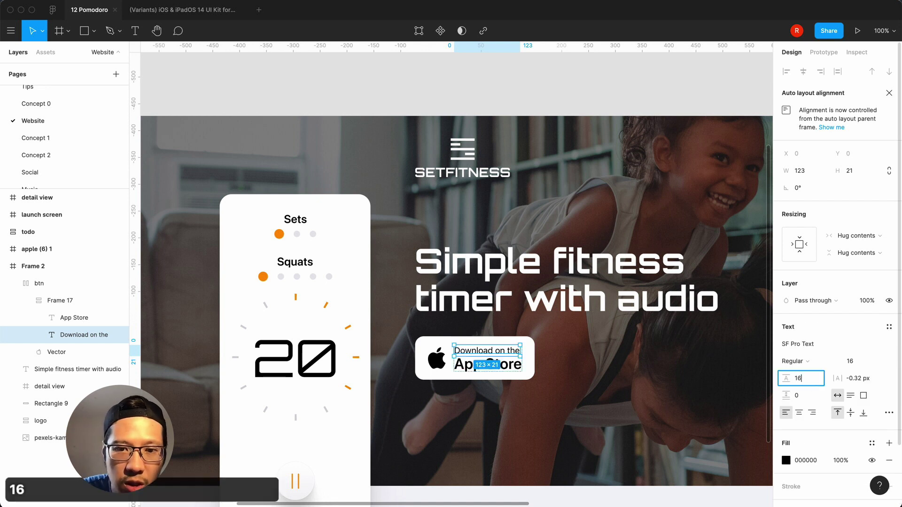
key("Return")
left_click(535, 437)
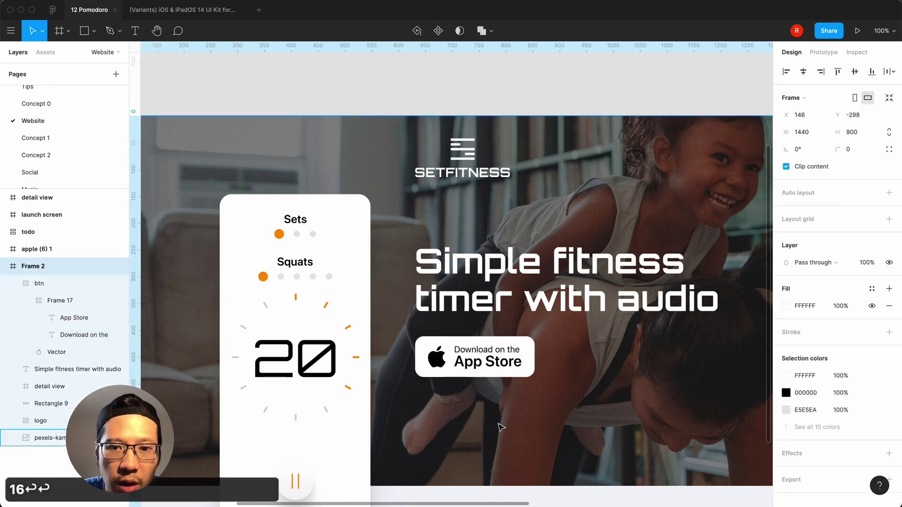
Set the auto layout spacing between the button's two text lines to 4
double_click(511, 365)
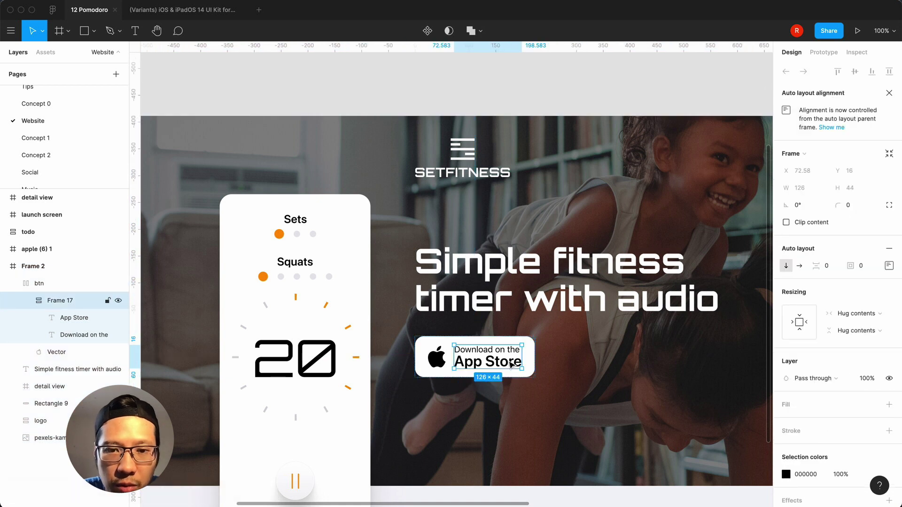
left_click(826, 266)
type("4")
key("Return")
left_click(584, 398)
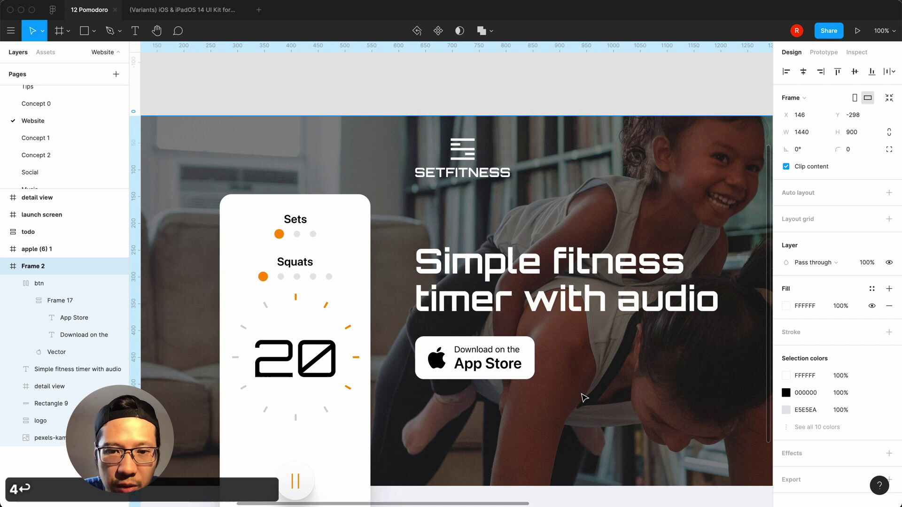
Enlarge the Apple logo in the button proportionally to a height of 48
double_click(437, 369)
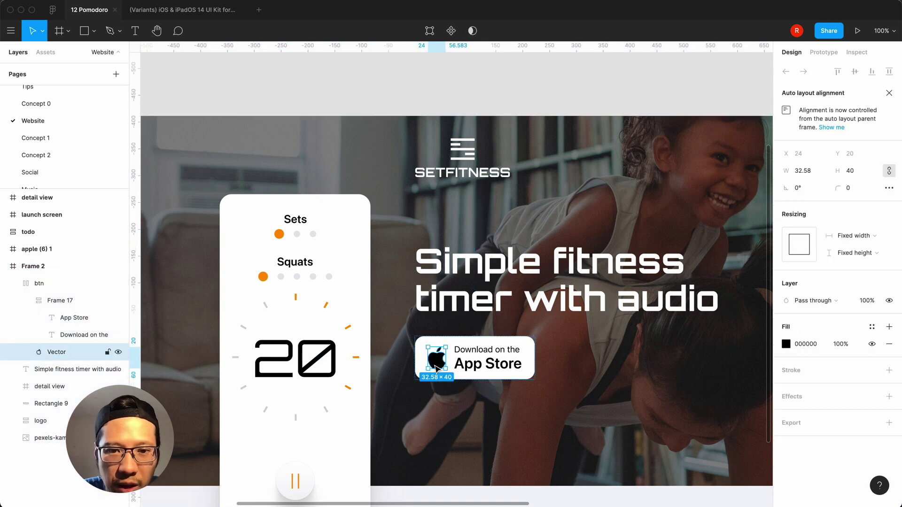
left_click(855, 170)
type("48")
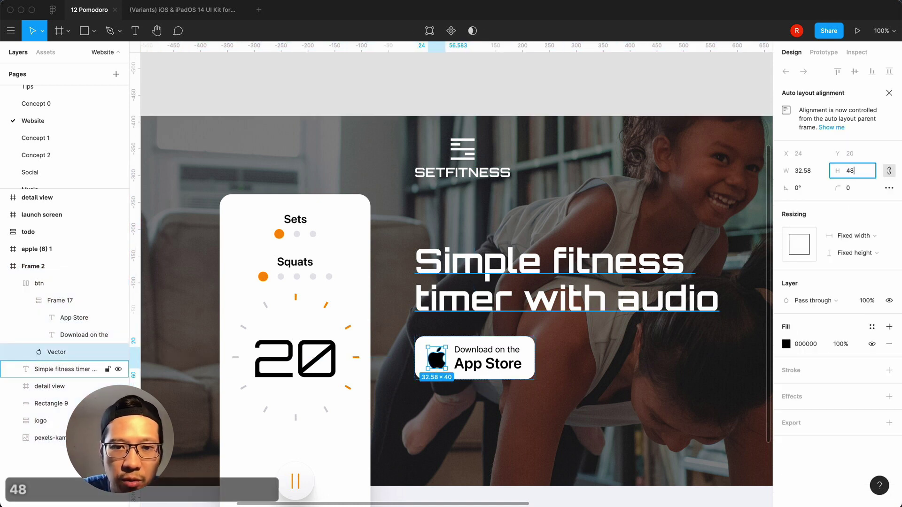
key("Return")
left_click(611, 325)
left_click(529, 376)
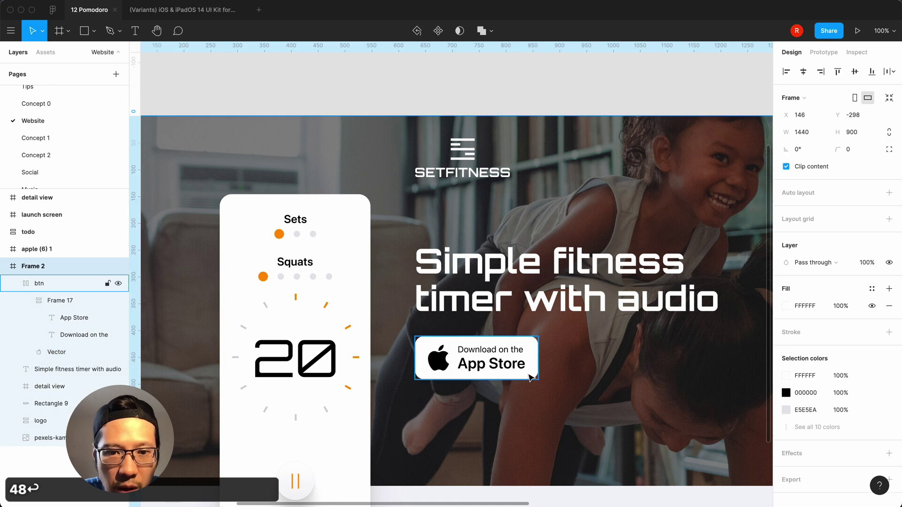
left_click(521, 419)
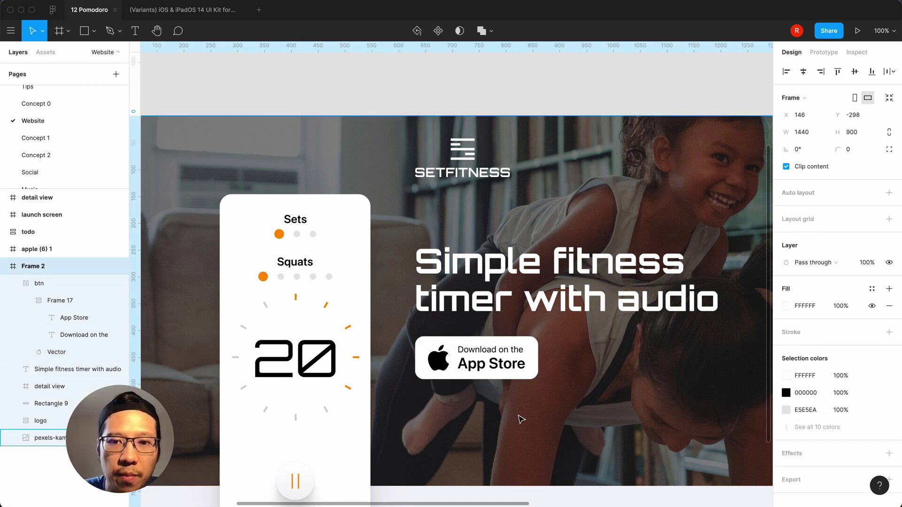
Examine the whole hero frame at a smaller scale together with the neighbouring launch screen and detail view
key("minus")
key("minus")
key("equal")
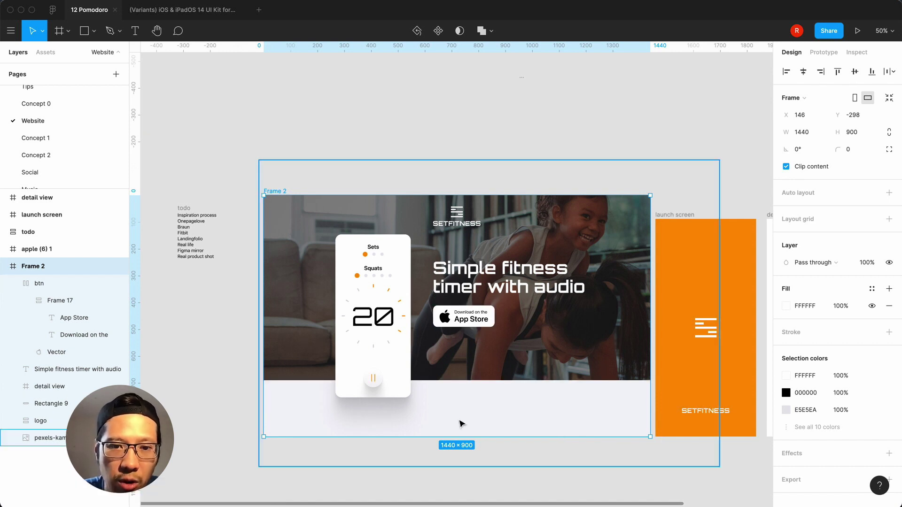
left_click(510, 472)
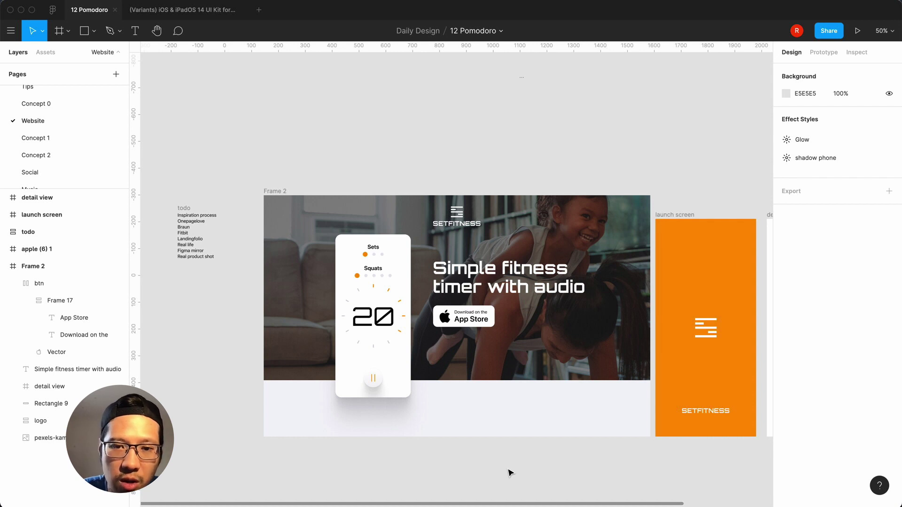
key("minus")
key("equal")
scroll(509, 472, "right", 3)
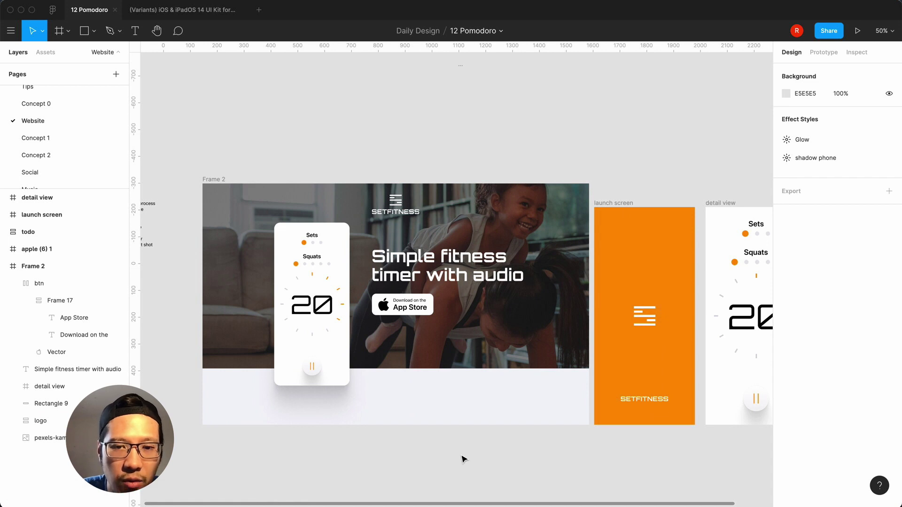
scroll(465, 459, "right", 3)
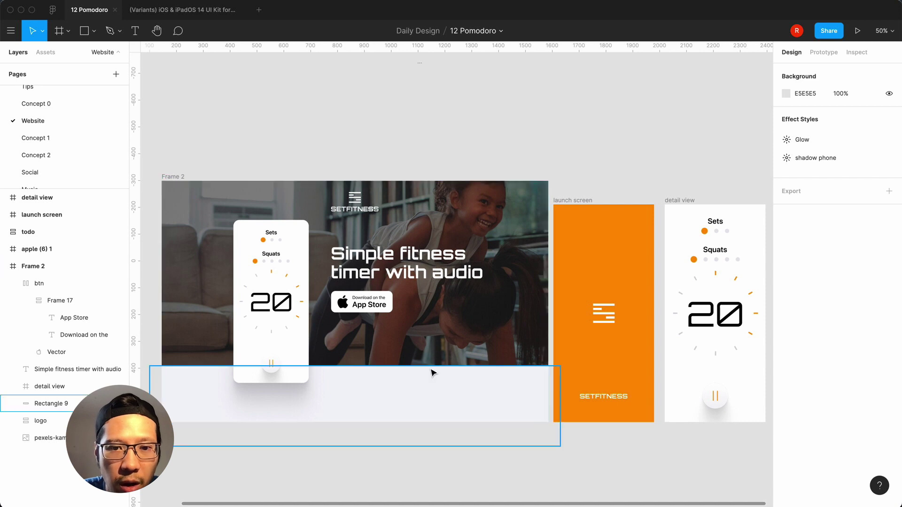
Cut the light grey Rectangle 9, paste it back into Frame 2 and place it along the bottom at Y 812
left_click_drag(426, 410, 427, 445)
key("super+x")
left_click(174, 177)
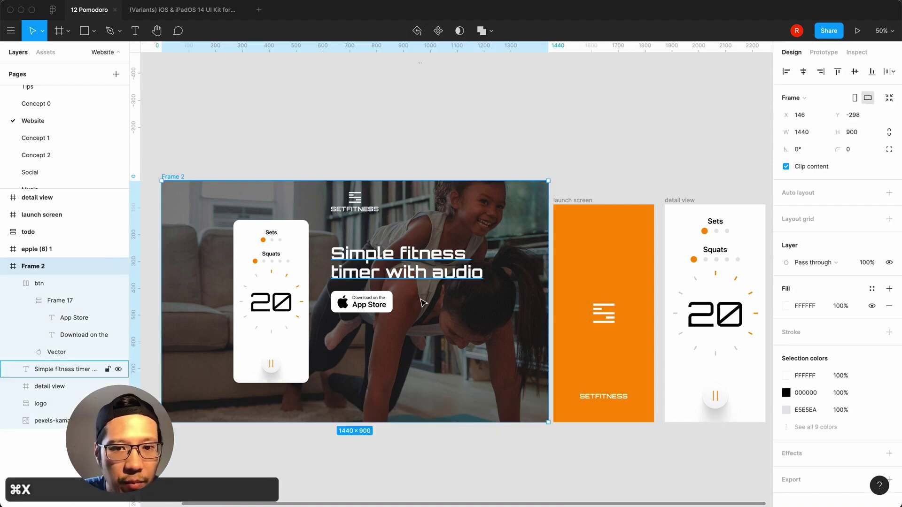
key("super+v")
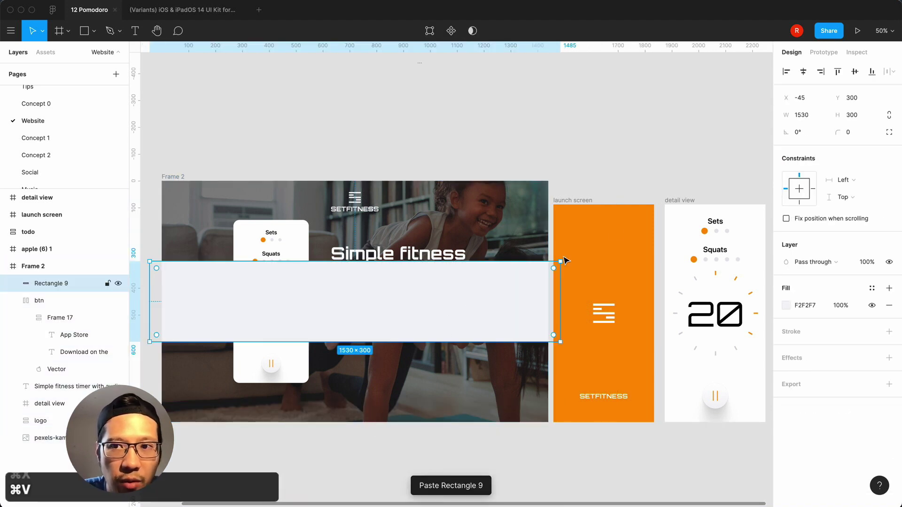
left_click(872, 71)
left_click_drag(497, 366, 497, 423)
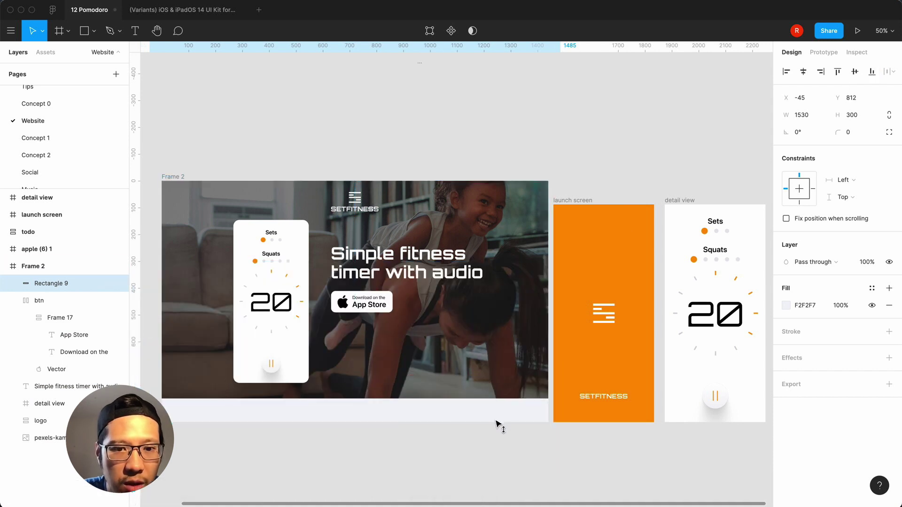
left_click(589, 447)
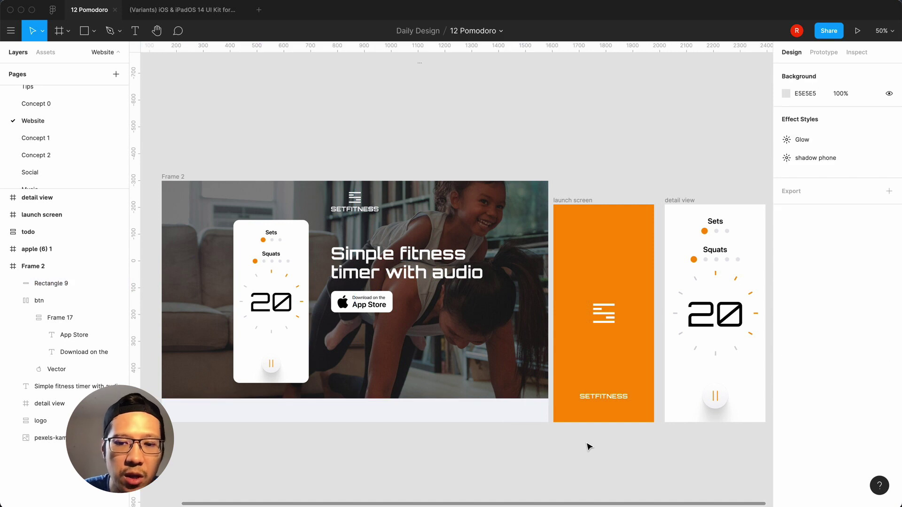
Move the phone mockup in Frame 2 to X 273, Y 167 and raise the light grey rectangle behind its lower end
left_click(291, 352)
mouse_move(276, 366)
left_mouse_down()
mouse_move(267, 368)
mouse_move(269, 354)
mouse_move(280, 351)
left_mouse_up()
left_click(349, 421)
left_click_drag(348, 421, 389, 388)
Bring the phone mockup to the front of Frame 2, over the light grey rectangle
left_click(296, 354)
right_click(296, 354)
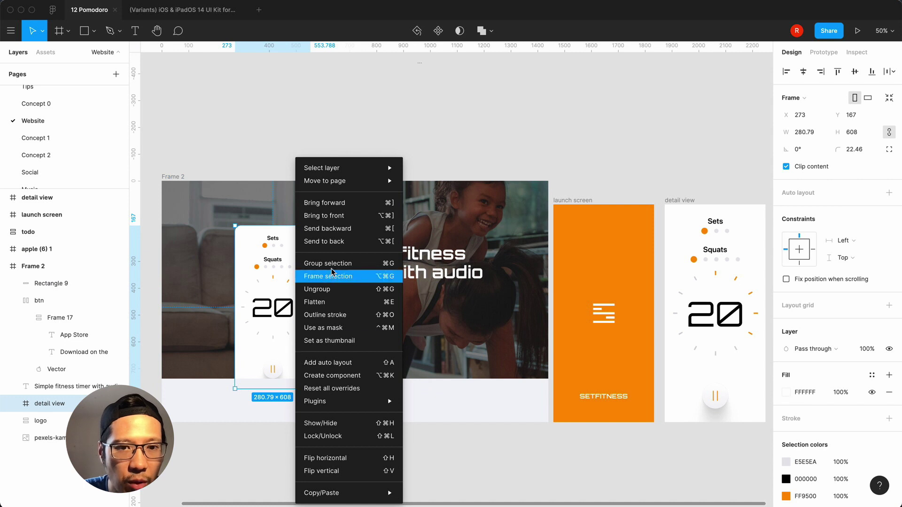
left_click(346, 216)
left_click(469, 114)
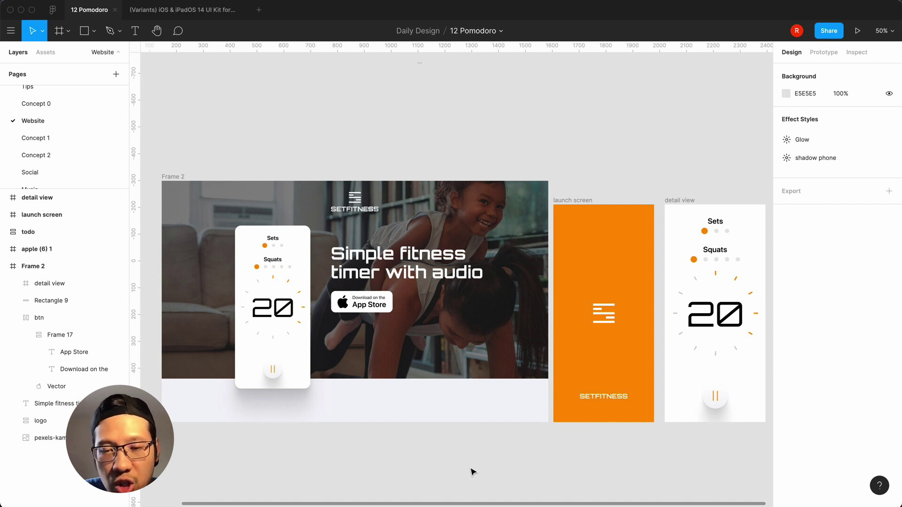
Move the launch screen and detail view frames above the hero frame, side by side, to free the space next to Frame 2
left_click(572, 202)
left_click(580, 161)
key("minus")
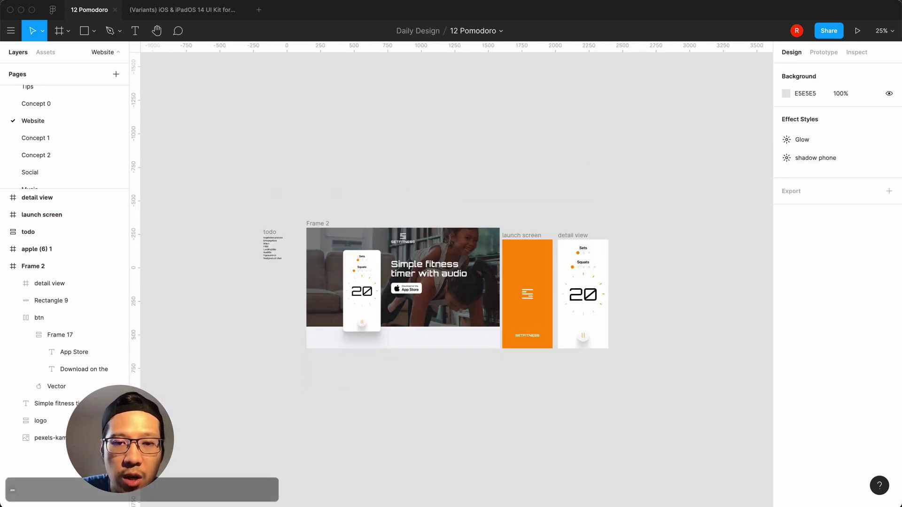
left_click(527, 238)
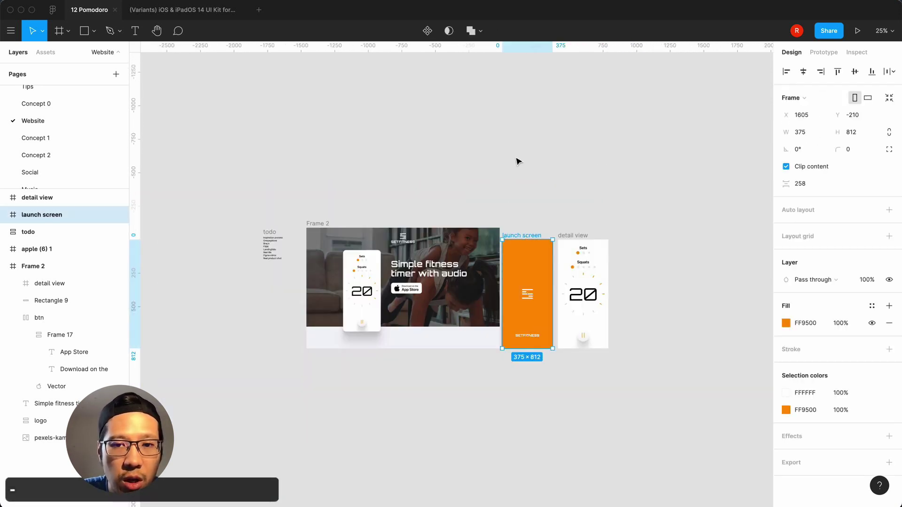
left_click_drag(526, 238, 451, 87)
left_click_drag(571, 236, 503, 85)
left_click(601, 241)
Duplicate Frame 2 to get a second copy of the hero section beside it
left_click(316, 224)
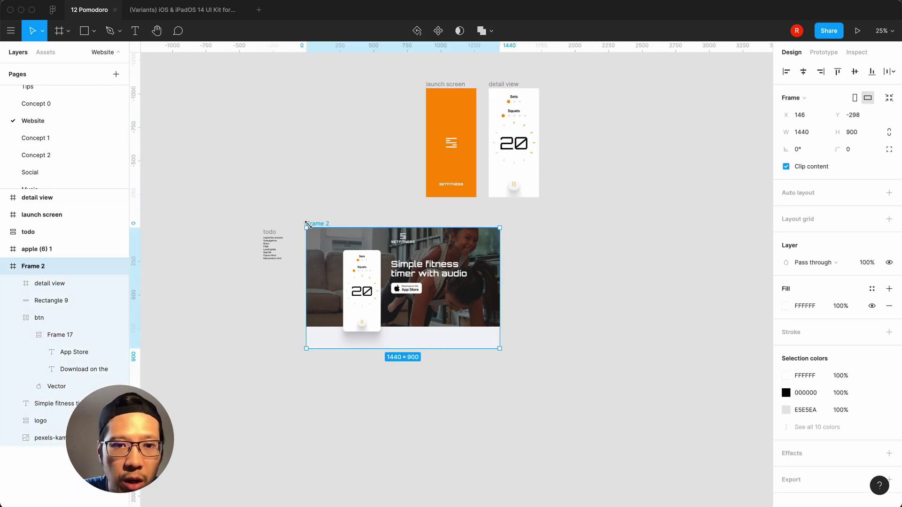
key("super+d")
left_click(455, 419)
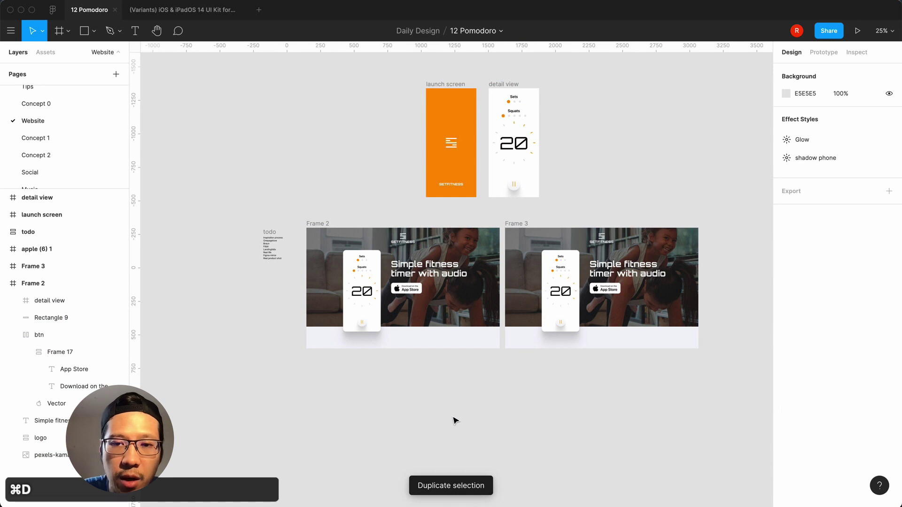
Try to flip the background photo in Frame 3 horizontally
key("equal")
scroll(454, 420, "right", 10)
left_click(437, 329)
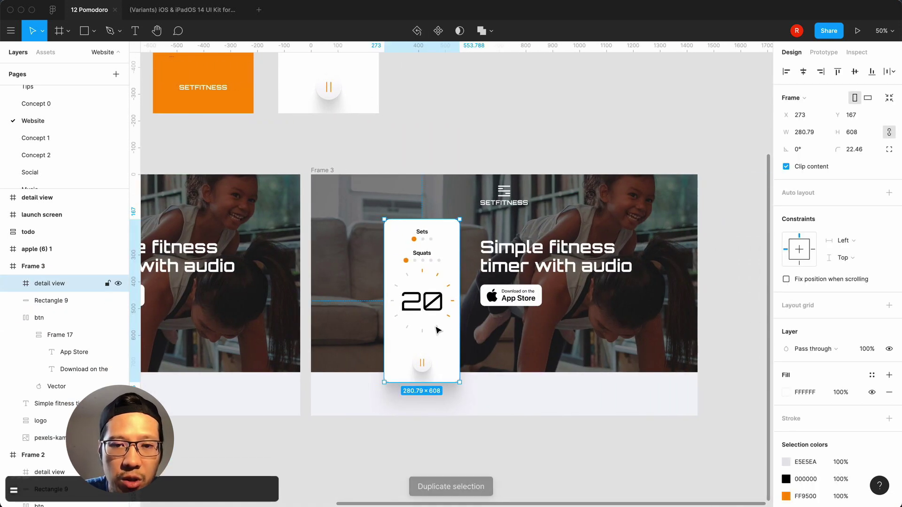
key("Escape")
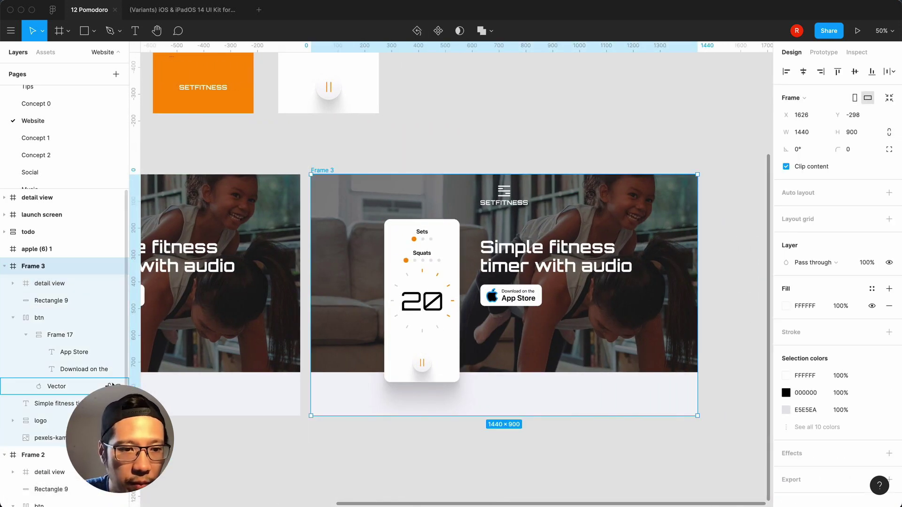
right_click(64, 439)
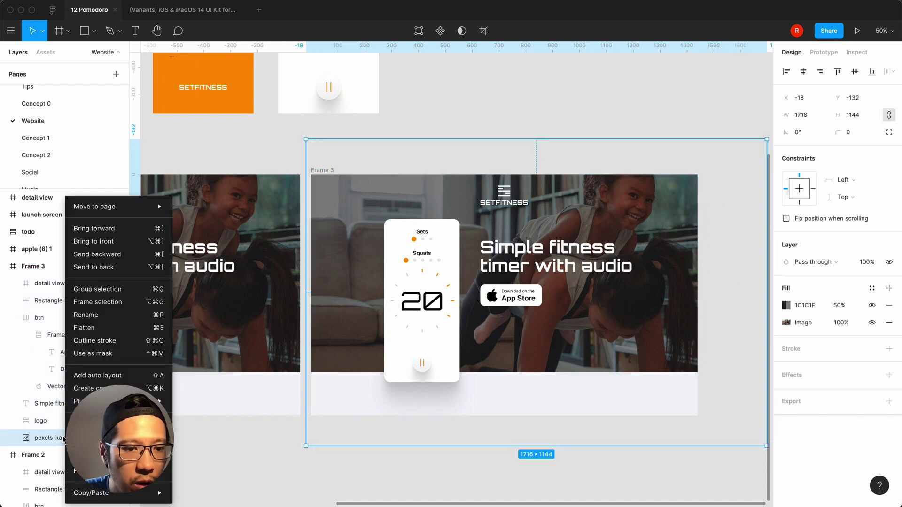
left_click(118, 458)
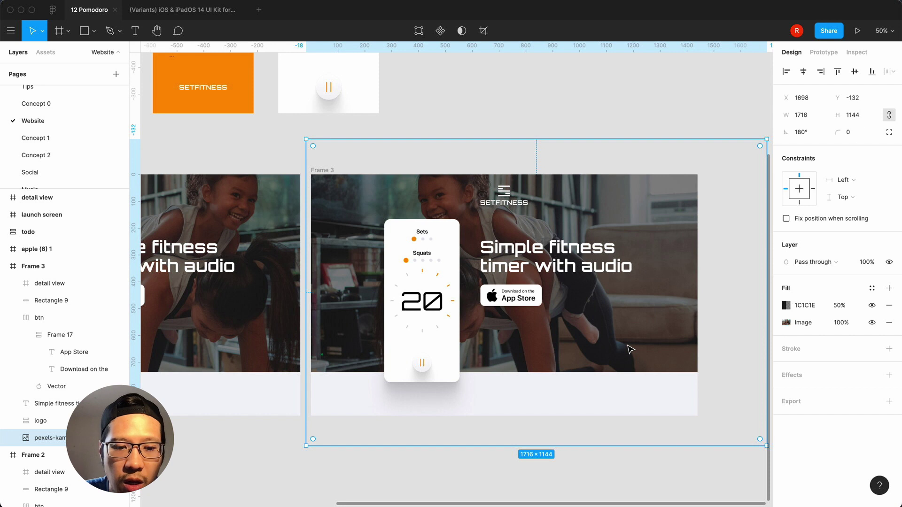
key("super+z")
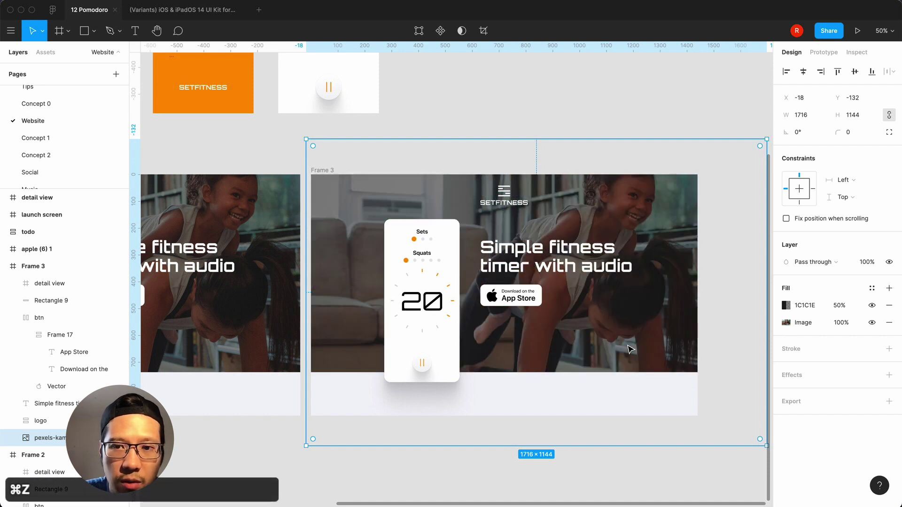
Shift Frame 3's background photo left to X -79
key("shift+Left")
key("shift+Left")
key("shift+Left")
key("shift+Left")
key("shift+Left")
key("shift+Left")
key("Left")
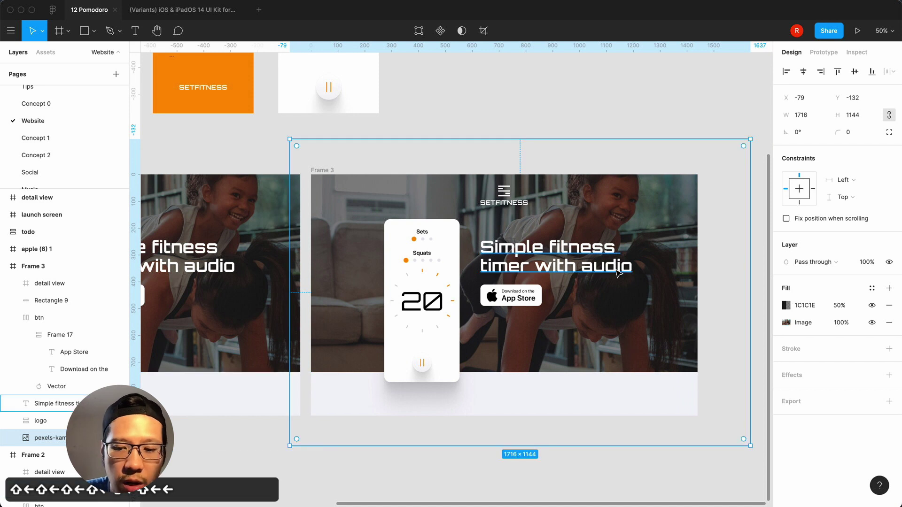
Try X positions of -400 and -100 for Frame 3's background photo
left_click(811, 98)
type("-400")
key("Return")
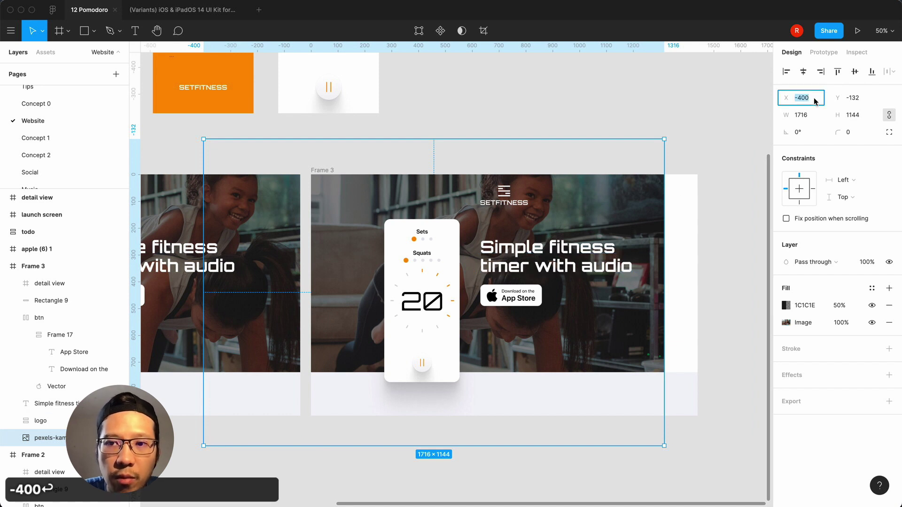
type("-100")
key("Return")
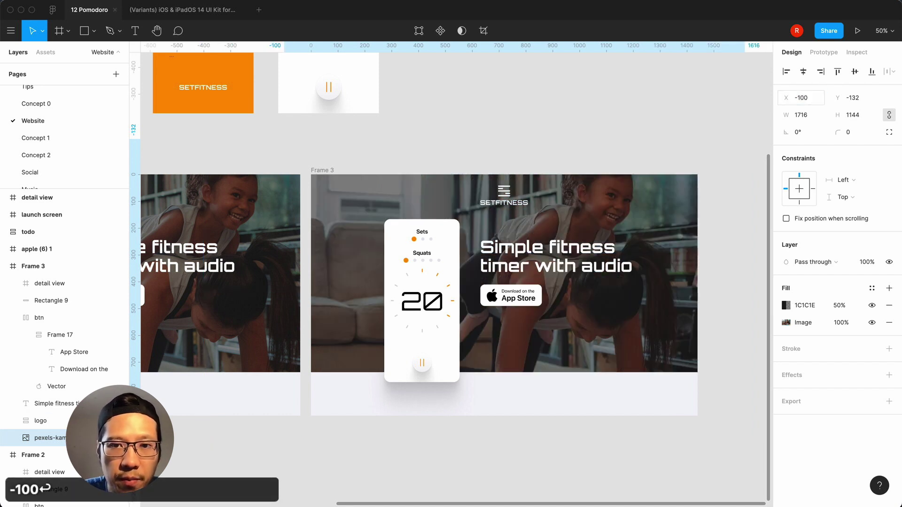
left_click(808, 98)
type("-100")
key("Return")
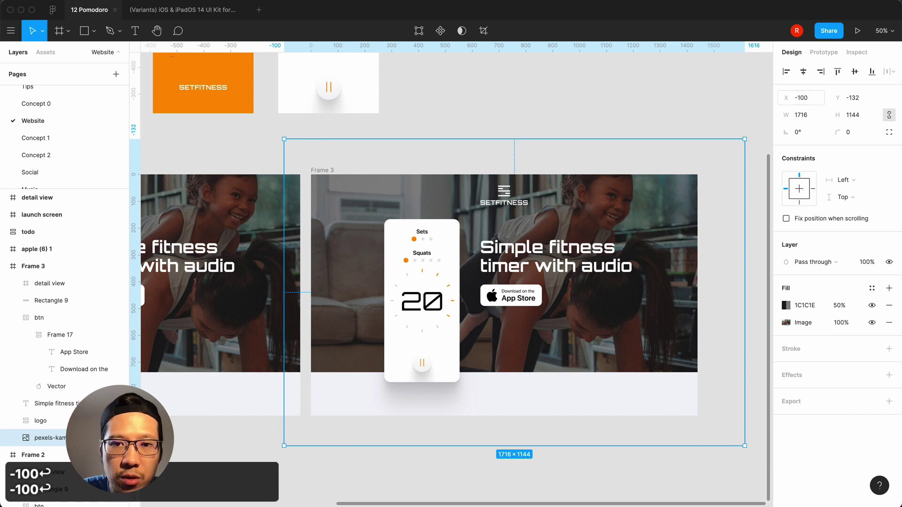
Set the X position of Frame 3's background photo to -1000, and shift it back right to X -750
left_click(805, 100)
key("Right")
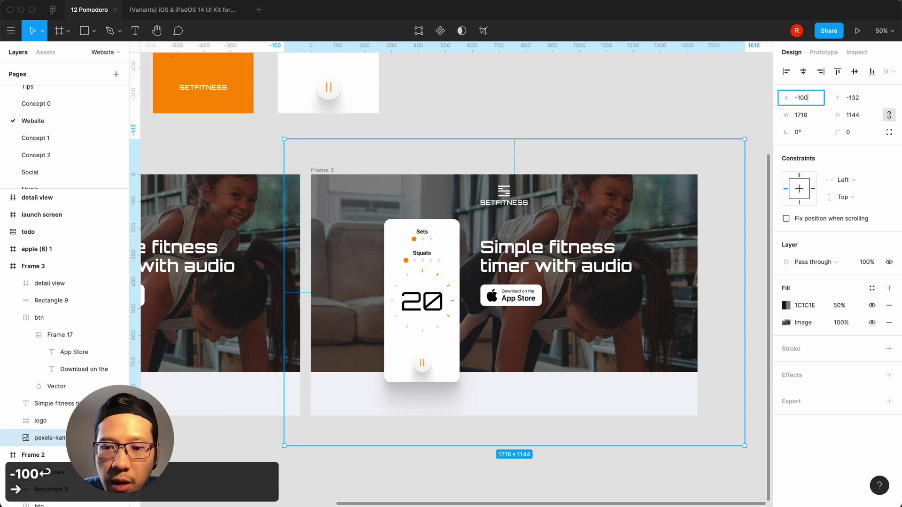
type("0")
key("Return")
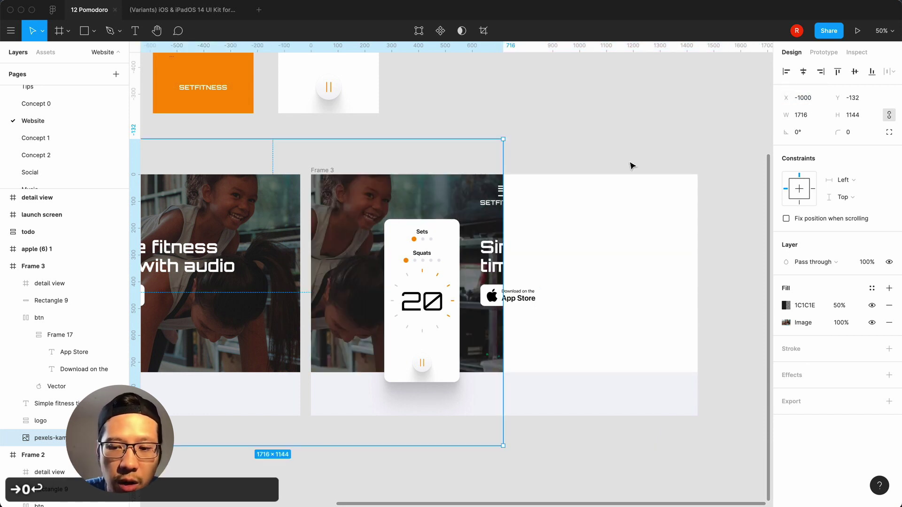
key("shift+Right")
key("shift+Right")
key("shift+Right")
key("shift+Right")
key("shift+Right")
key("shift+Right")
key("shift+Right")
key("shift+Right")
key("shift+Right")
key("shift+Right")
key("shift+Right")
key("shift+Right")
key("shift+Right")
key("shift+Right")
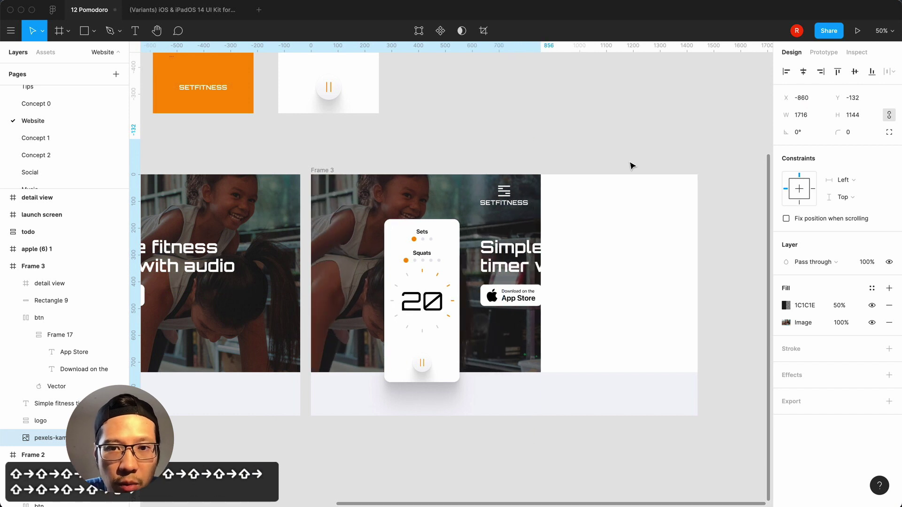
key("shift+Right")
key("shift+Right")
key("shift+Right")
key("shift+Right")
key("shift+Right")
key("shift+Right")
key("shift+Right")
key("shift+Right")
key("shift+Right")
key("shift+Right")
key("shift+Right")
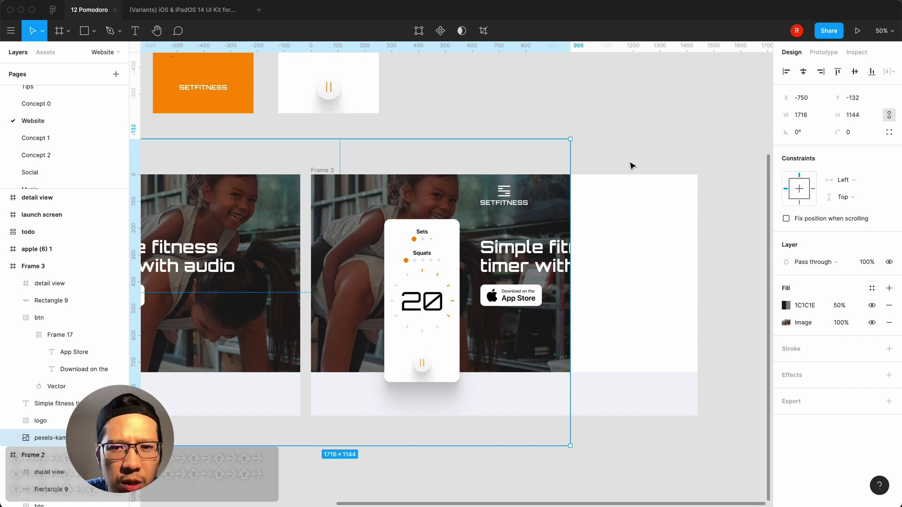
Move the phone mockup in Frame 3 onto the white area beside the photo, at X 1033, Y 82
scroll(632, 165, "up", 2)
scroll(632, 165, "left", 2)
scroll(632, 165, "left", 2)
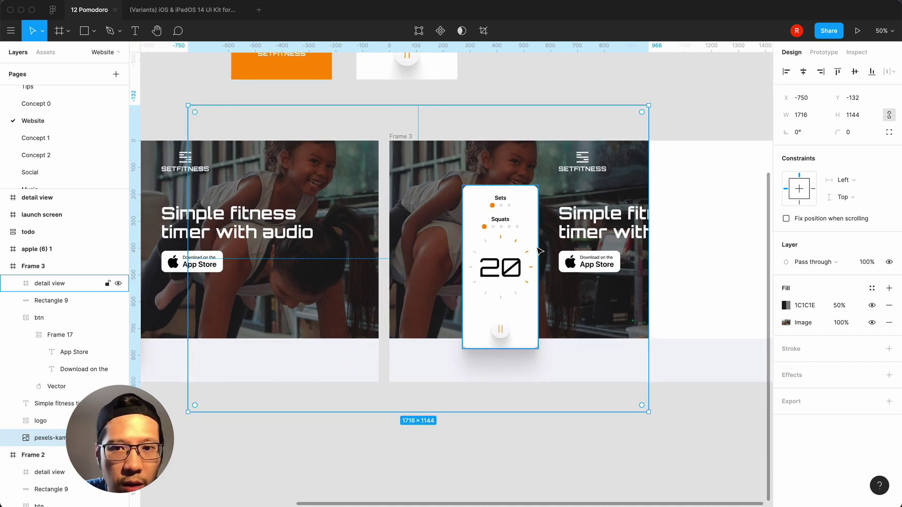
scroll(489, 301, "right", 2)
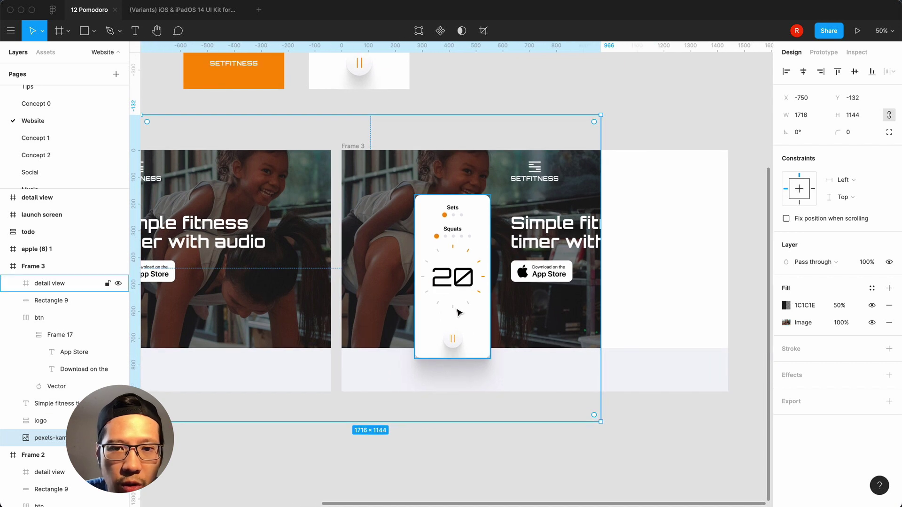
left_click(458, 313)
left_click_drag(458, 312, 662, 291)
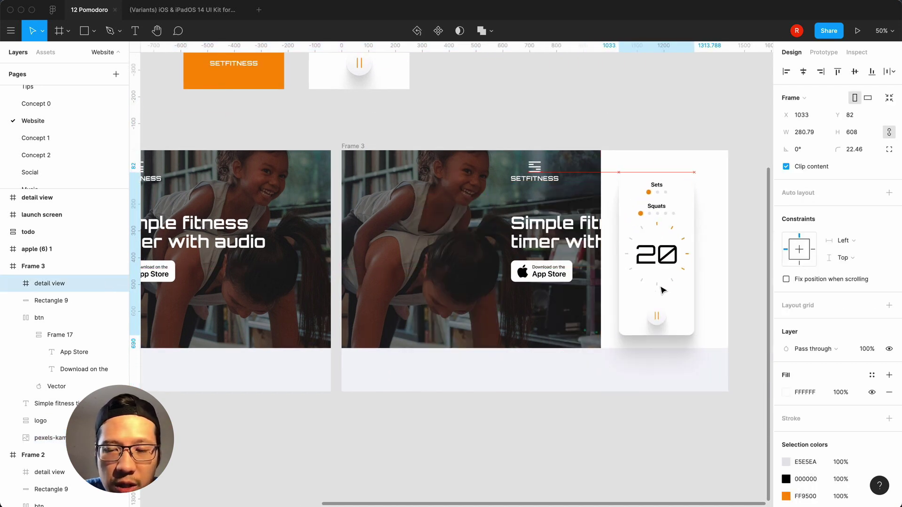
Shift the headline and App Store button left over the photo, and place the phone mockup across the photo's right edge at X 881, Y 146
left_click(560, 253)
left_click(543, 272, "shift")
left_click_drag(537, 245, 430, 238)
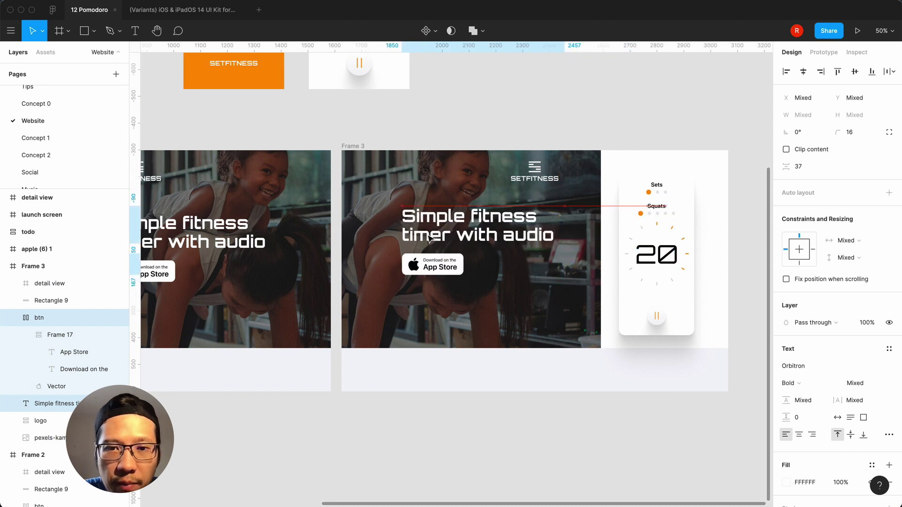
left_click_drag(663, 242, 621, 257)
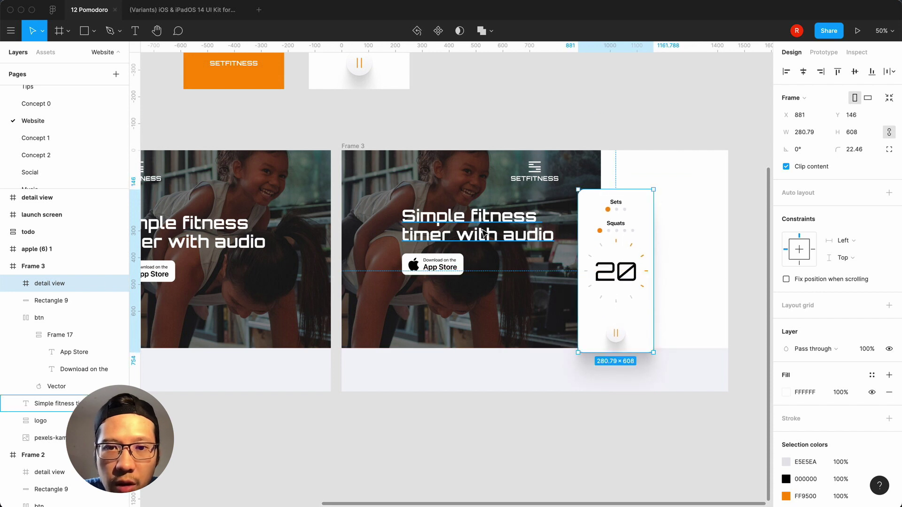
Combine Frame 3's headline and App Store button in a vertical auto layout with 40 spacing and place it at X 230, Y 320
left_click(480, 234)
left_click(445, 265, "shift")
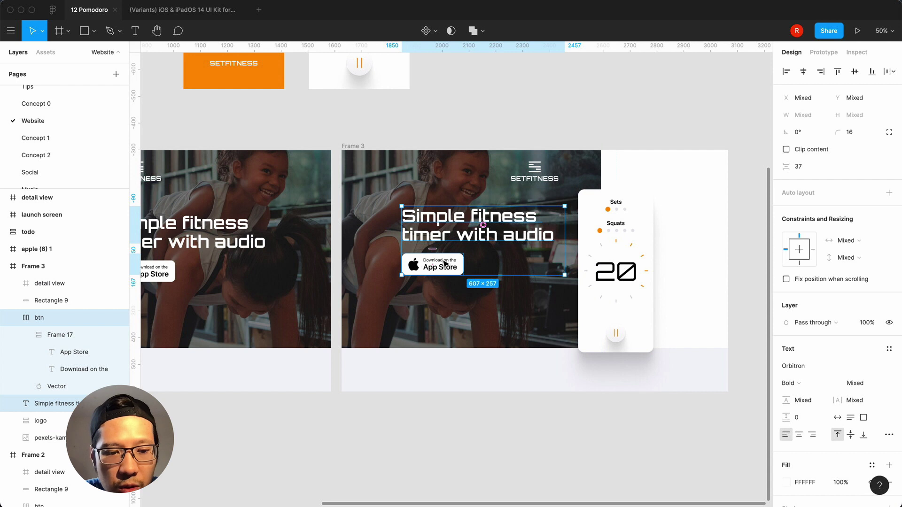
key("shift+a")
left_click(840, 216)
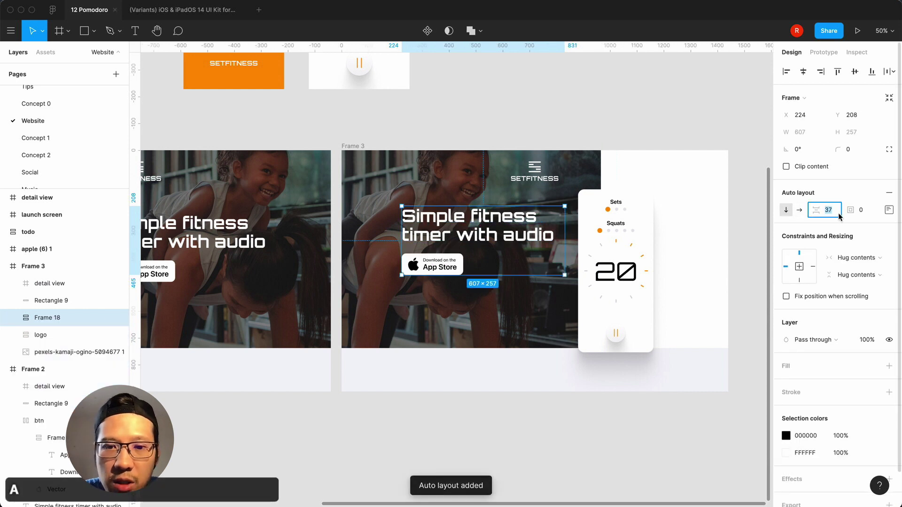
type("40")
key("Return")
left_click_drag(493, 242, 492, 281)
left_click_drag(493, 268, 494, 272)
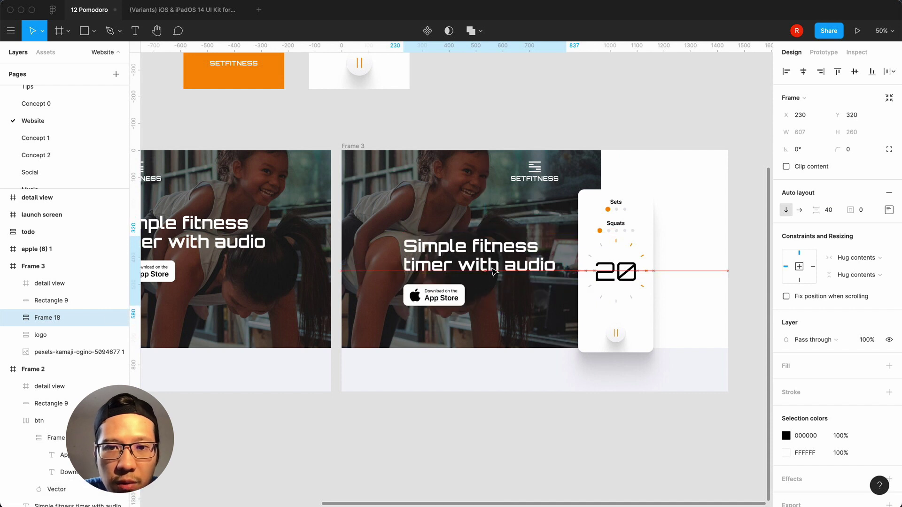
left_click(501, 437)
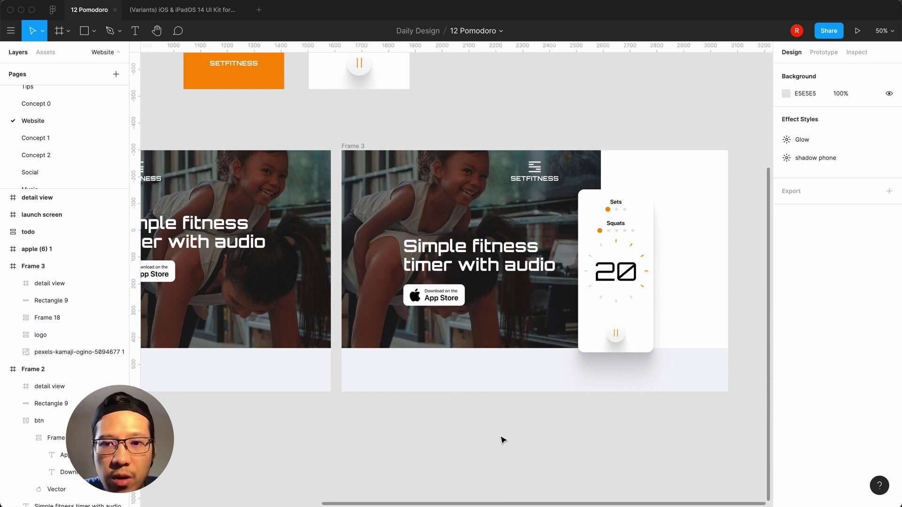
Move the phone mockup in Frame 3 slightly left and down to X 837, Y 178
scroll(503, 439, "right", 1)
scroll(502, 440, "right", 5)
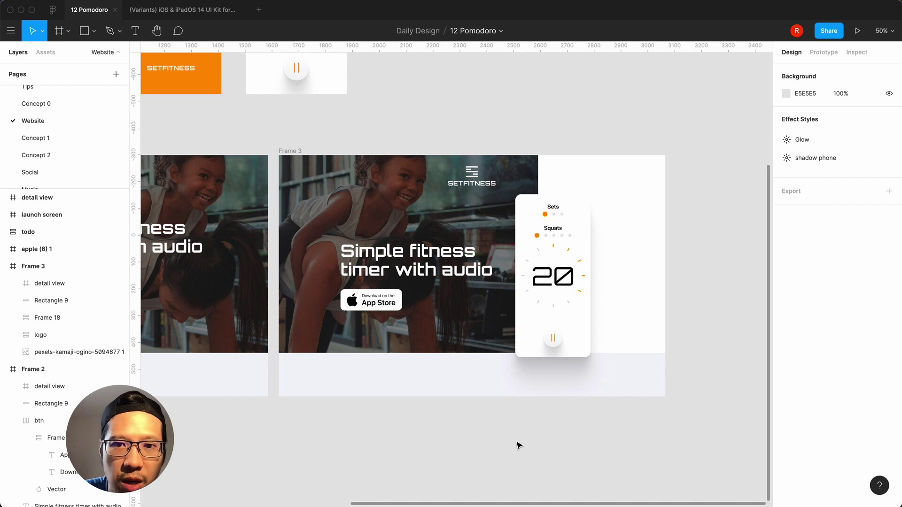
scroll(519, 445, "right", 3)
left_click_drag(529, 265, 516, 272)
left_click(682, 261)
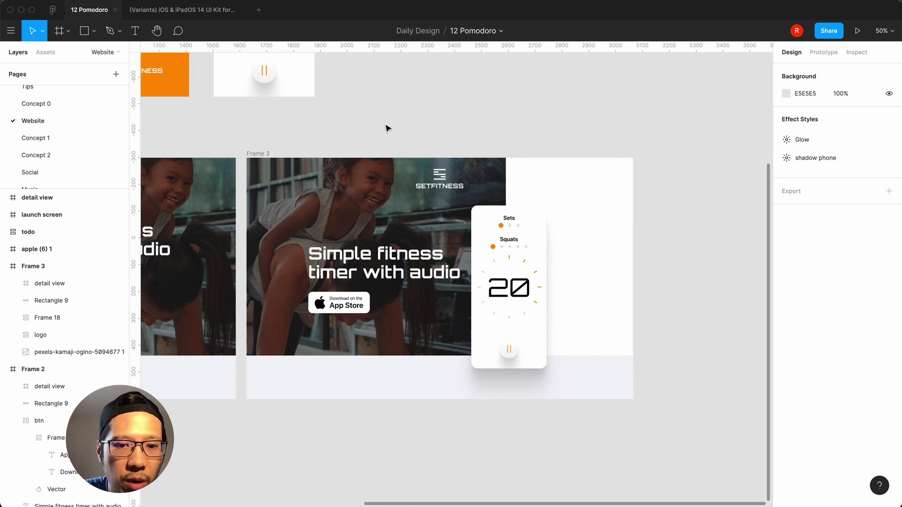
Draw a 474 by 738 rectangle over Frame 3's white area at X 966, Y 0 and send it to the back
key("r")
left_click_drag(507, 159, 633, 356)
left_click_drag(509, 208, 504, 209)
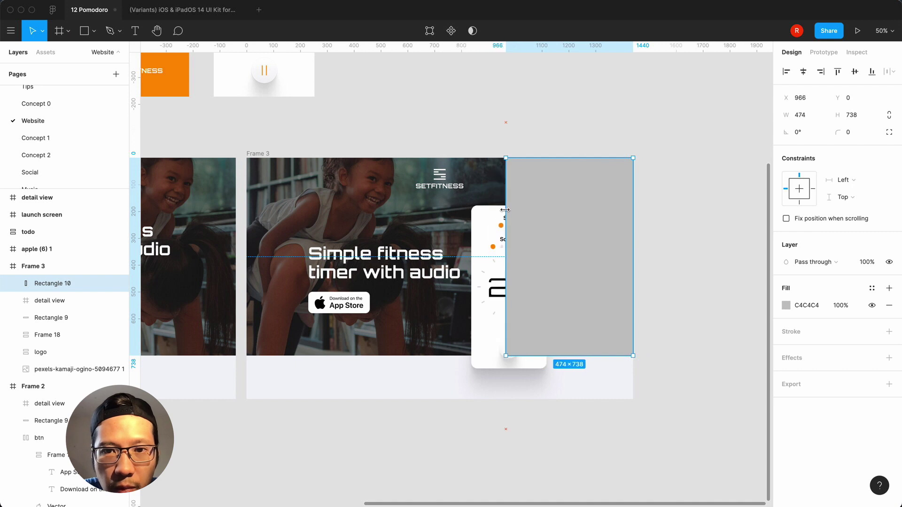
right_click(564, 208)
left_click(598, 281)
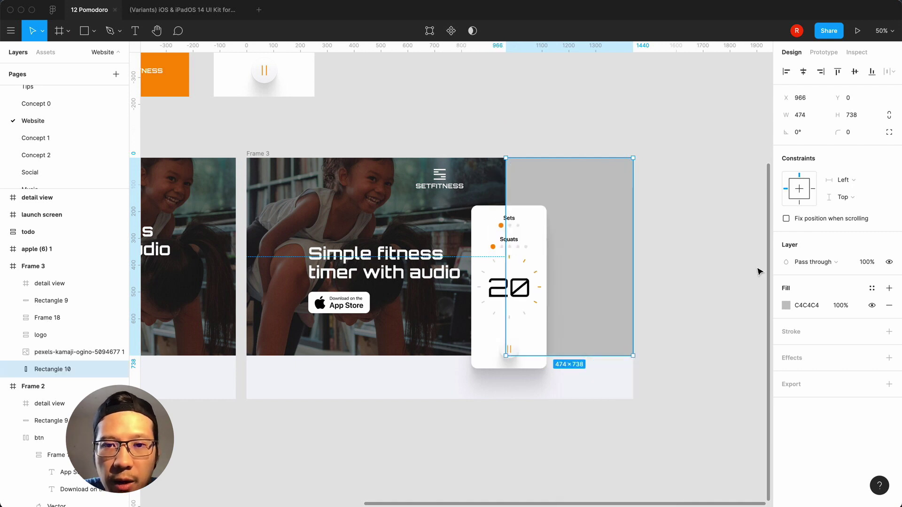
Fill the new rectangle behind the phone mockup with the brand orange
left_click(786, 308)
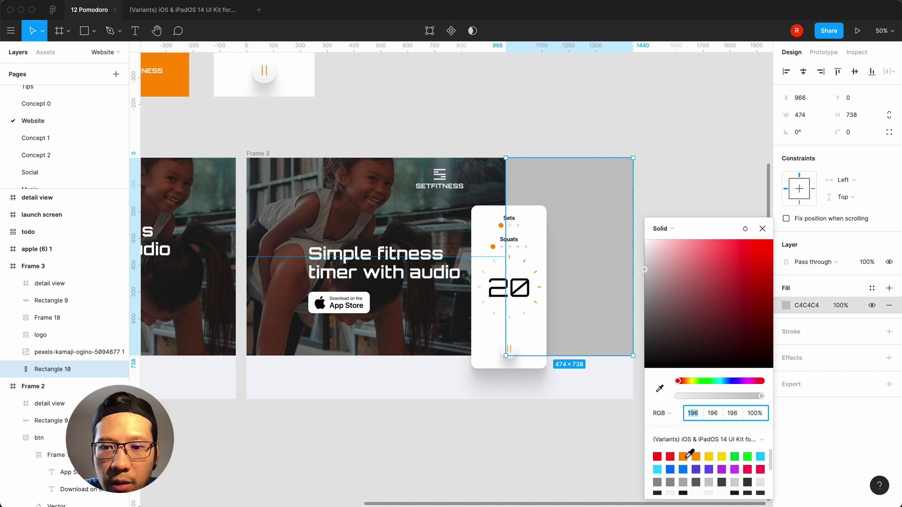
key("Escape")
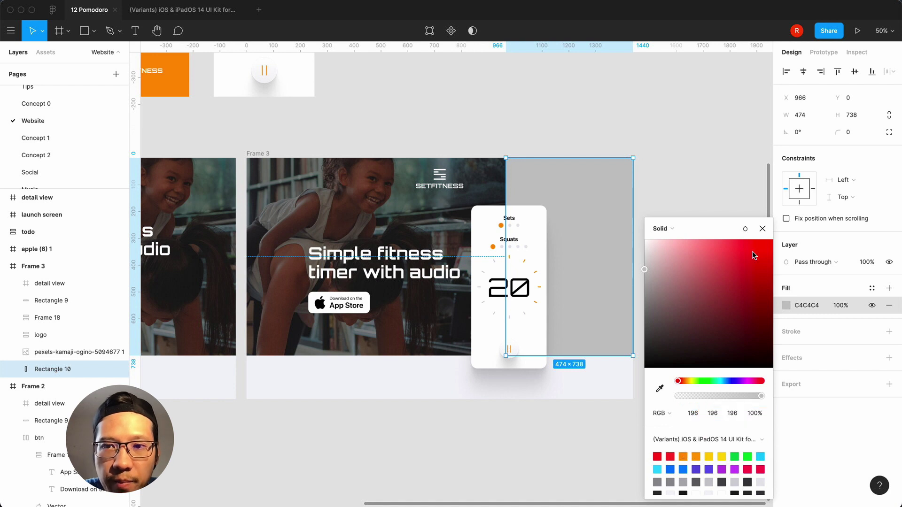
key("super+v")
left_click(762, 229)
left_click(698, 272)
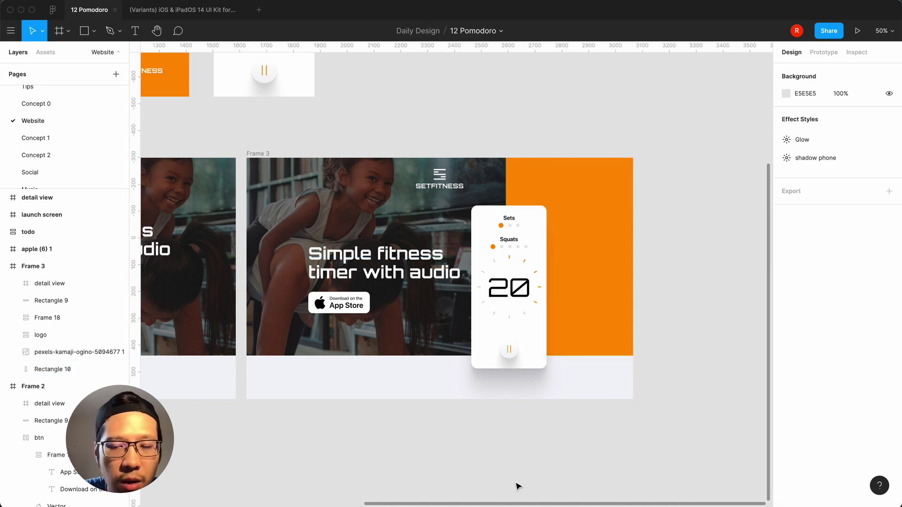
Move the phone mockup slightly left so it is centred on the boundary between the photo and the orange rectangle
scroll(519, 486, "left", 2)
scroll(518, 486, "down", 1)
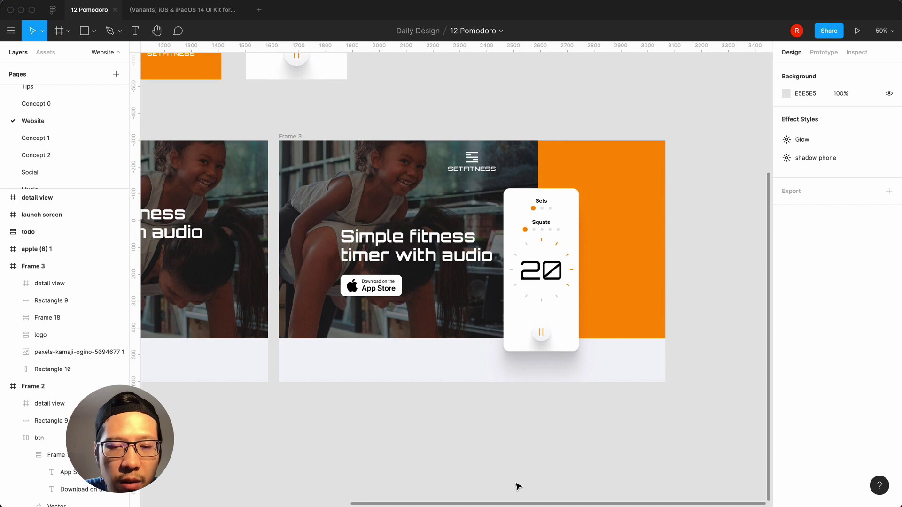
left_click(548, 273)
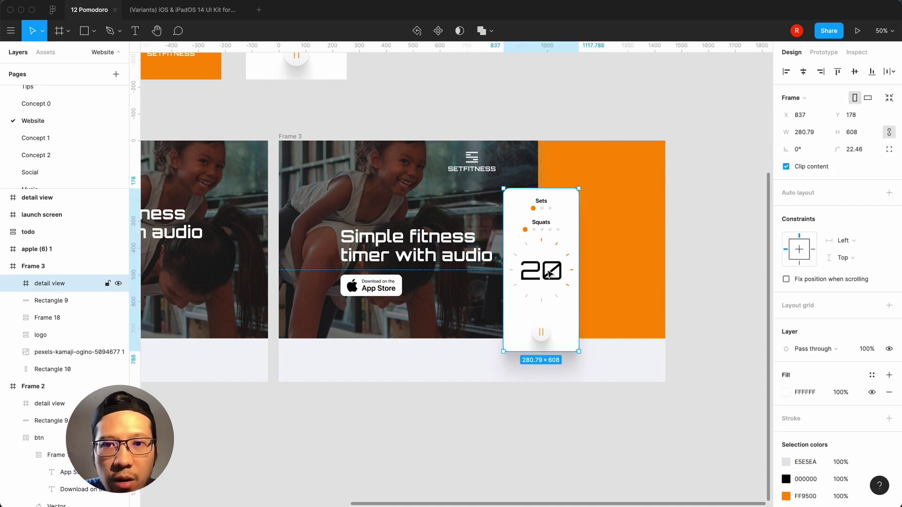
mouse_move(550, 240)
left_mouse_down()
mouse_move(570, 238)
mouse_move(549, 242)
left_mouse_up()
left_click(692, 193)
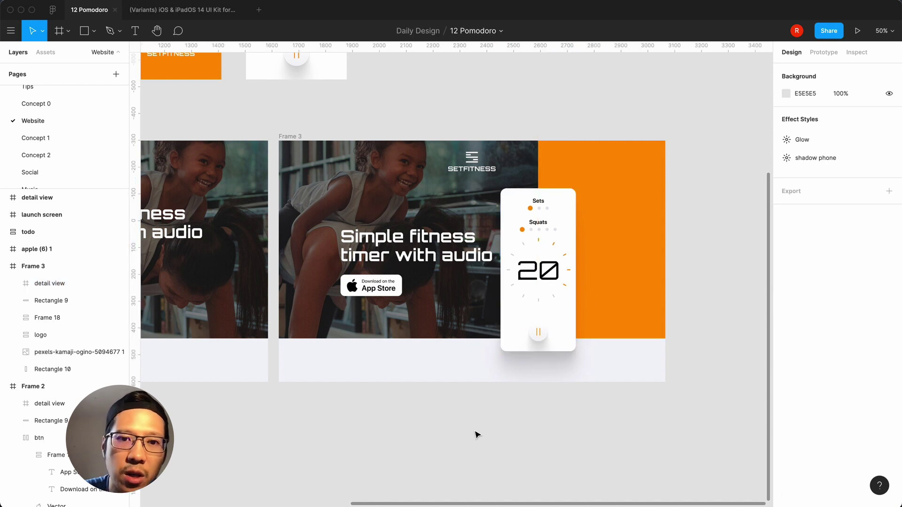
Scale down the background photo in Frame 3 proportionally so more of the mother and child shows beside the orange panel
scroll(477, 434, "left", 3)
scroll(477, 435, "down", 1)
key("minus")
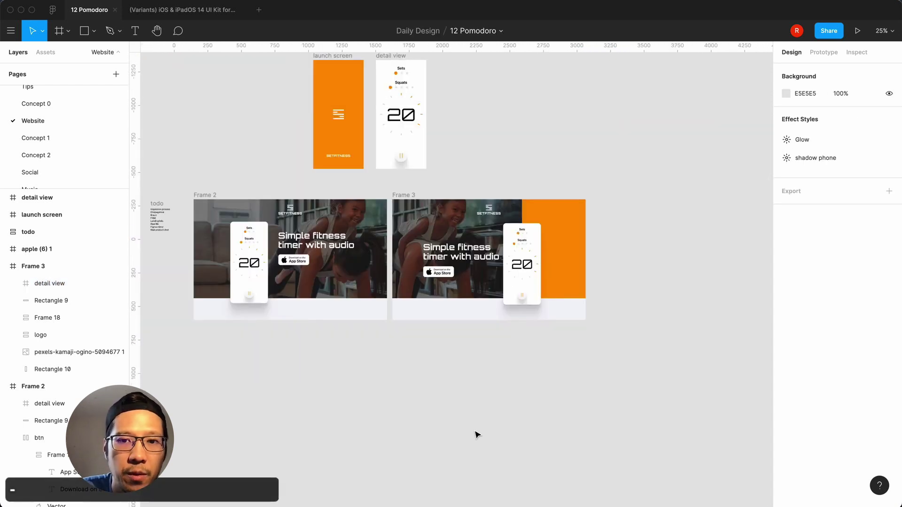
key("equal")
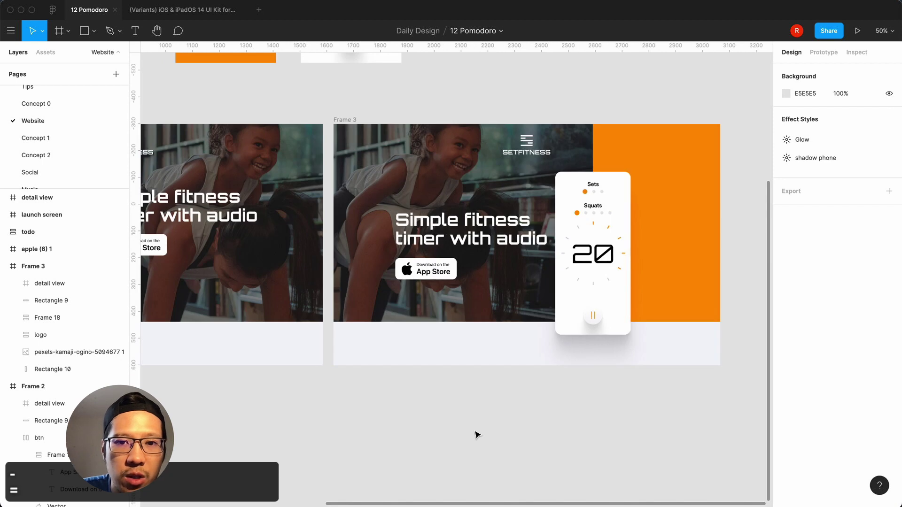
left_click(440, 270)
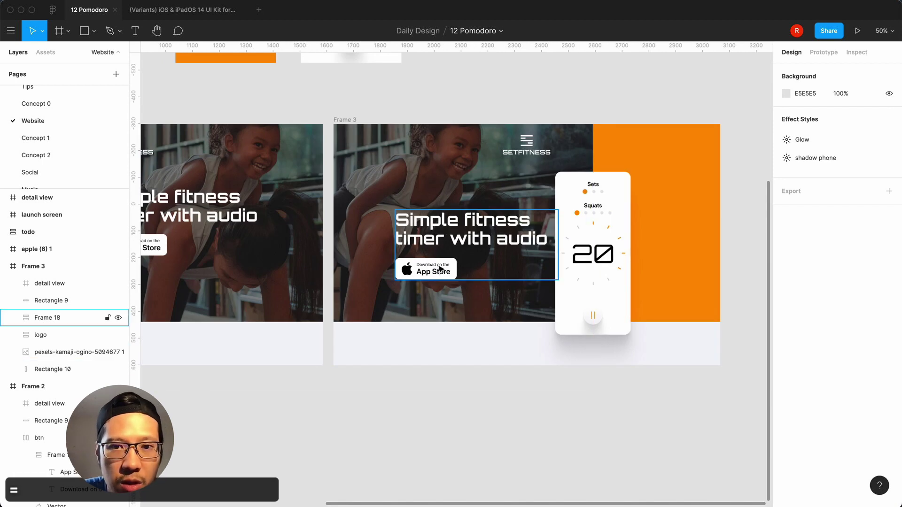
left_click(434, 445)
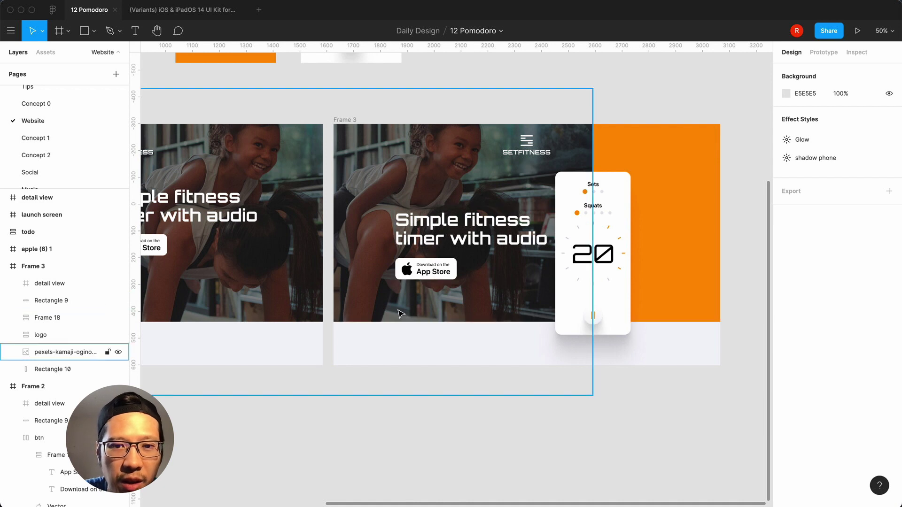
left_click(418, 304)
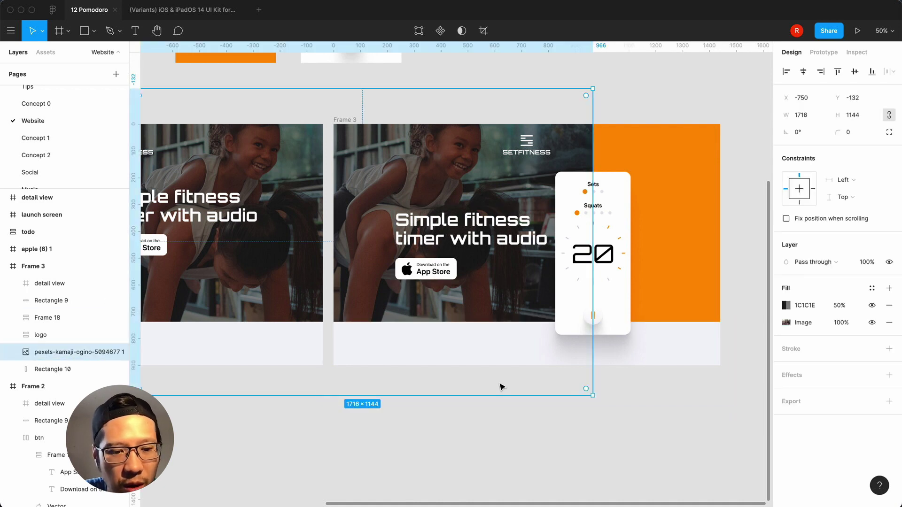
left_click_drag(565, 369, 561, 314)
left_click(486, 446)
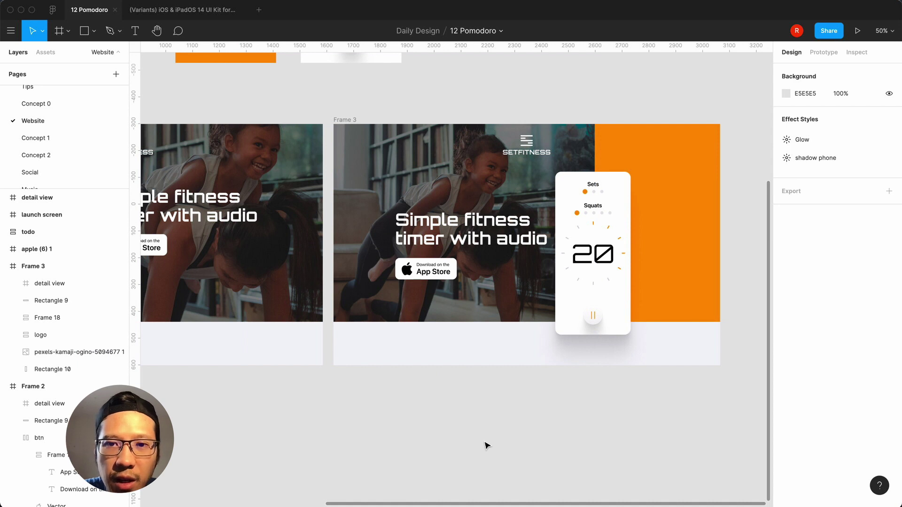
Duplicate Frame 3 to start a third hero variation beside it
key("minus")
left_click(407, 194)
key("super+d")
left_click(501, 401)
scroll(501, 401, "right", 3)
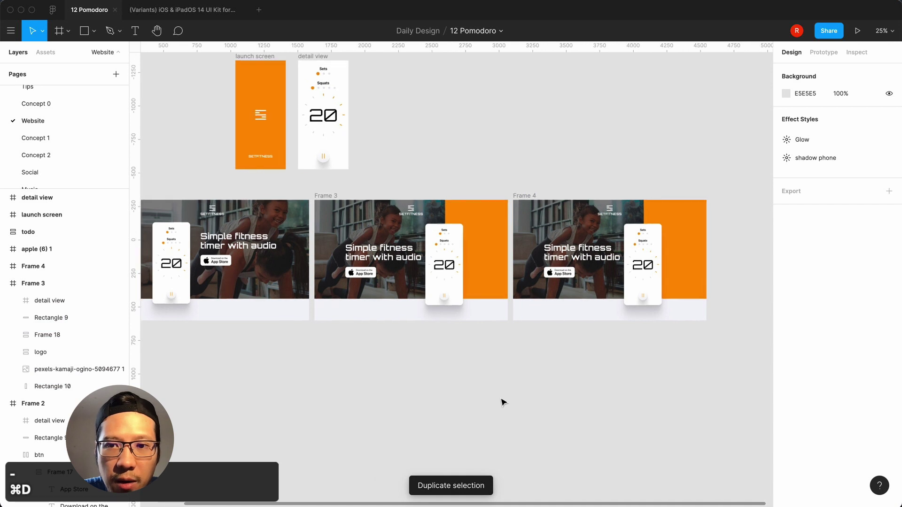
Change the fill of the orange rectangle in Frame 4 to the near-black colour from the iOS & iPadOS 14 UI Kit swatches
left_click(657, 238)
key("equal")
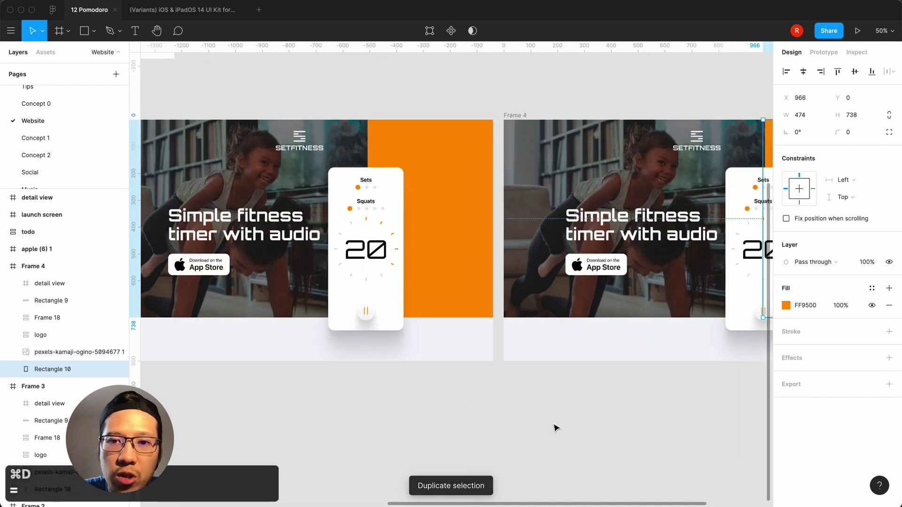
scroll(555, 428, "right", 5)
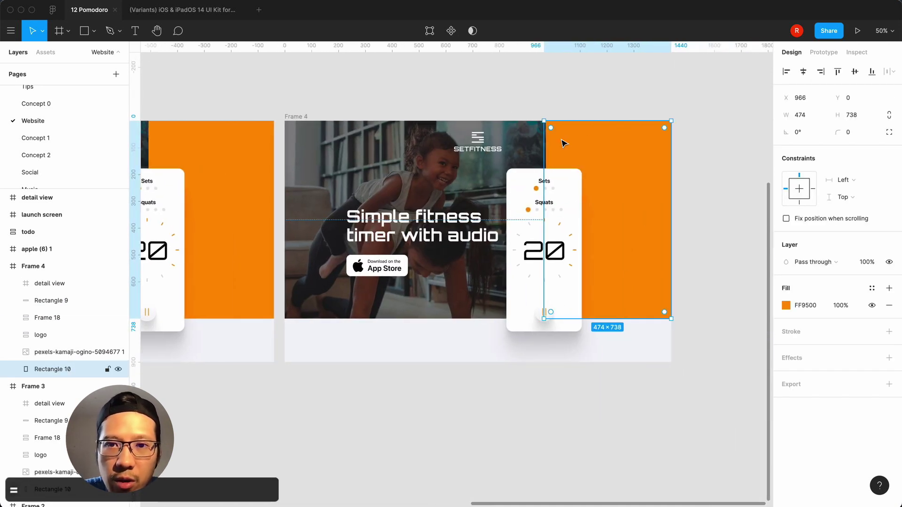
left_click(788, 306)
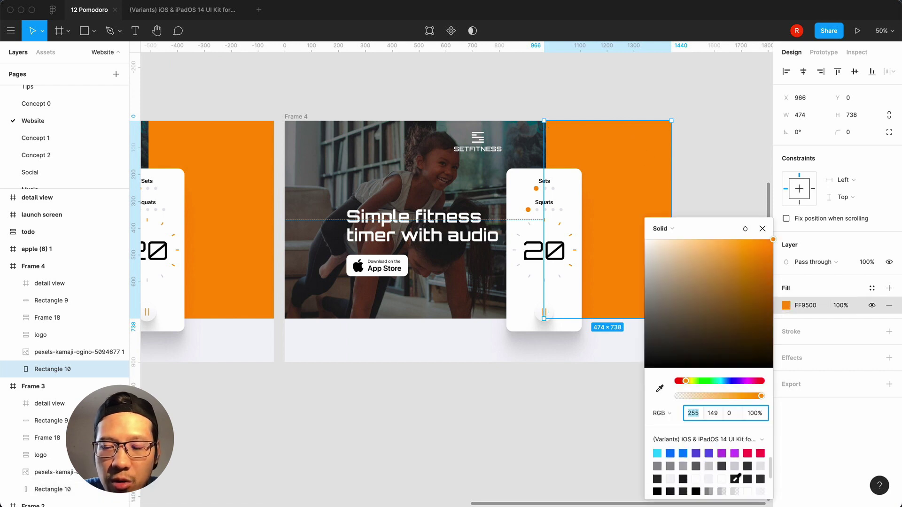
left_click(734, 479)
left_click(763, 229)
left_click(531, 459)
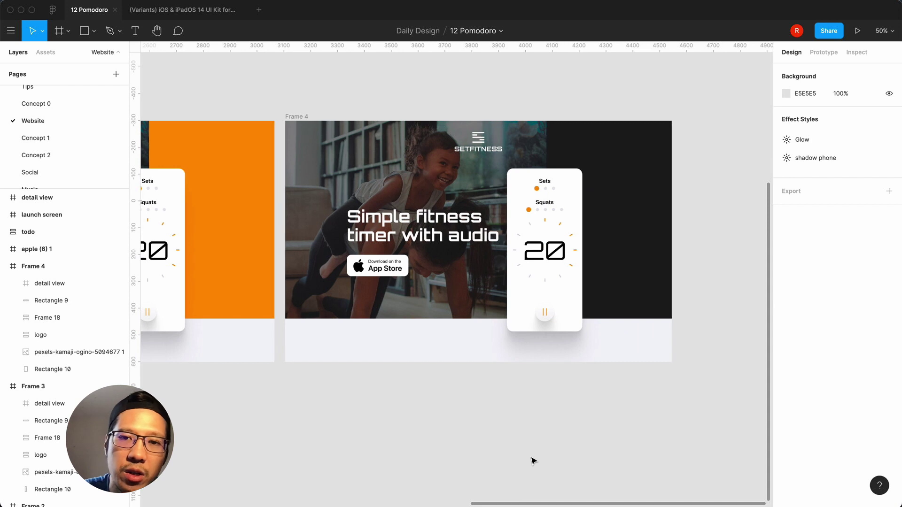
Rename Frame 2, the first hero variation, as A
scroll(533, 460, "left", 2)
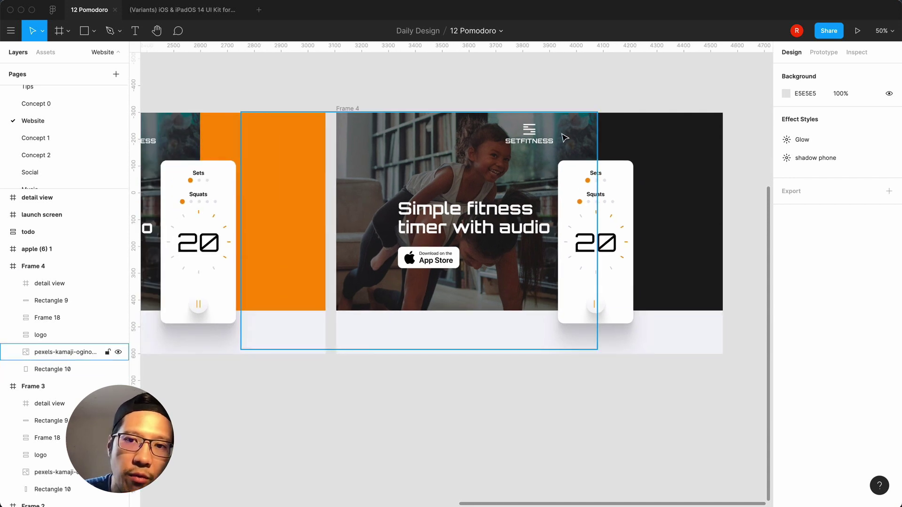
key("minus")
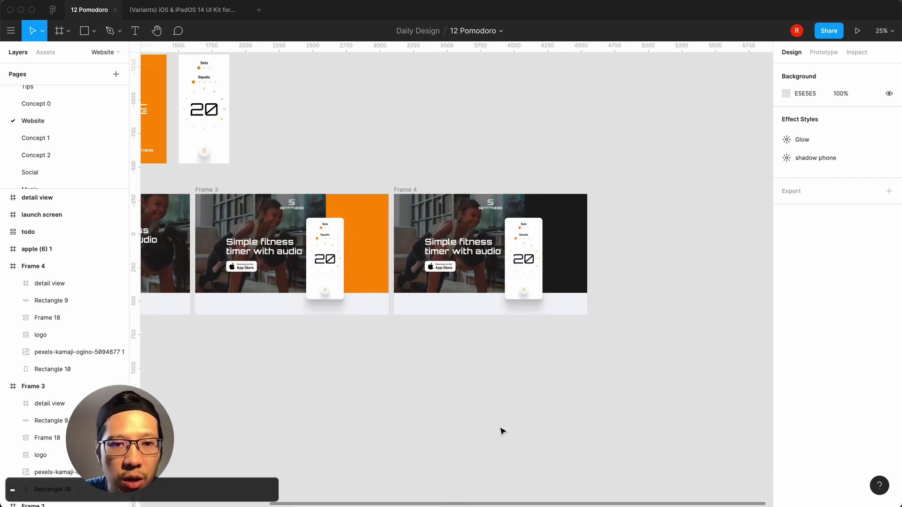
scroll(502, 431, "left", 5)
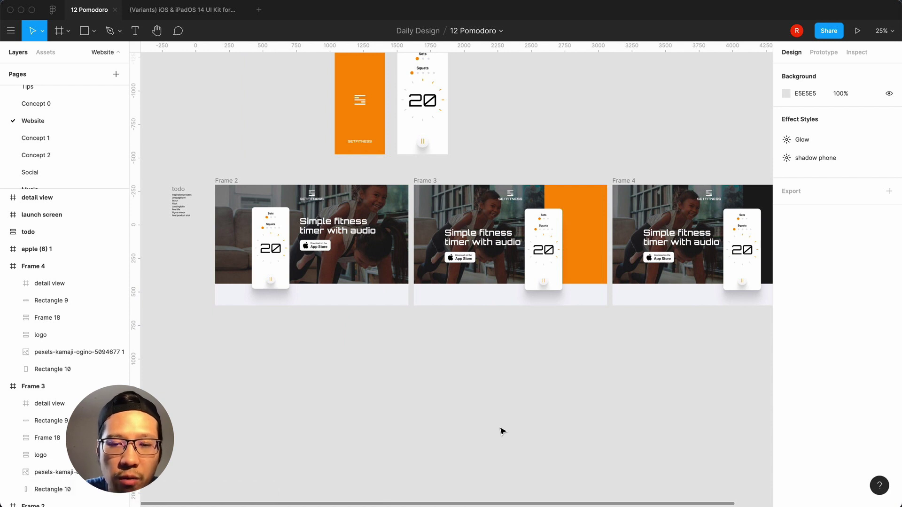
left_click(222, 181)
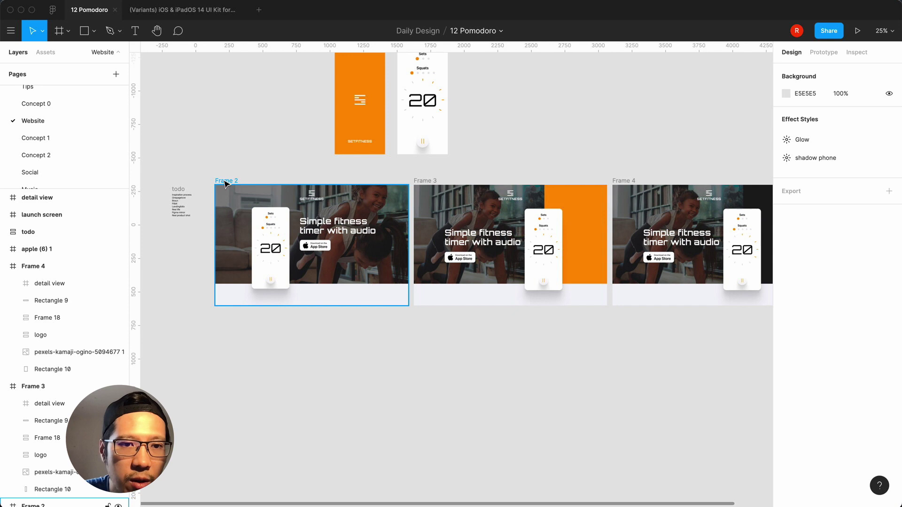
double_click(42, 359)
type("A")
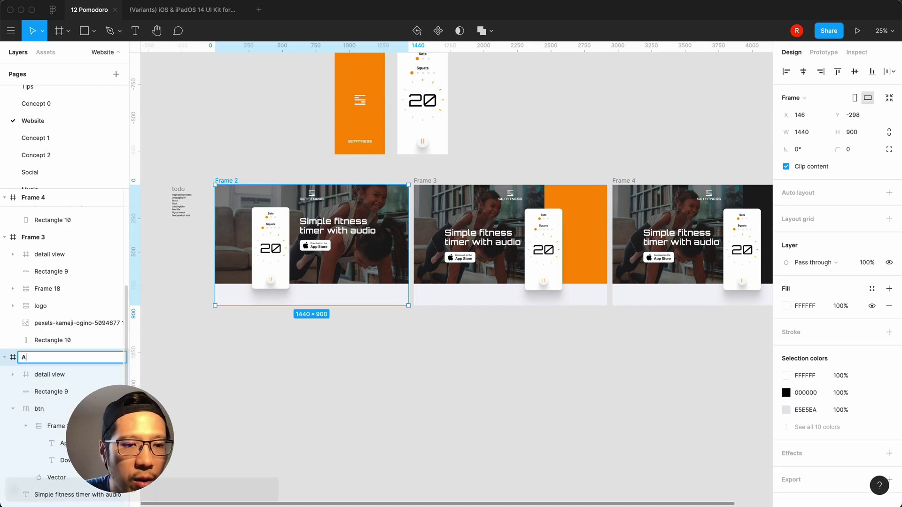
key("Return")
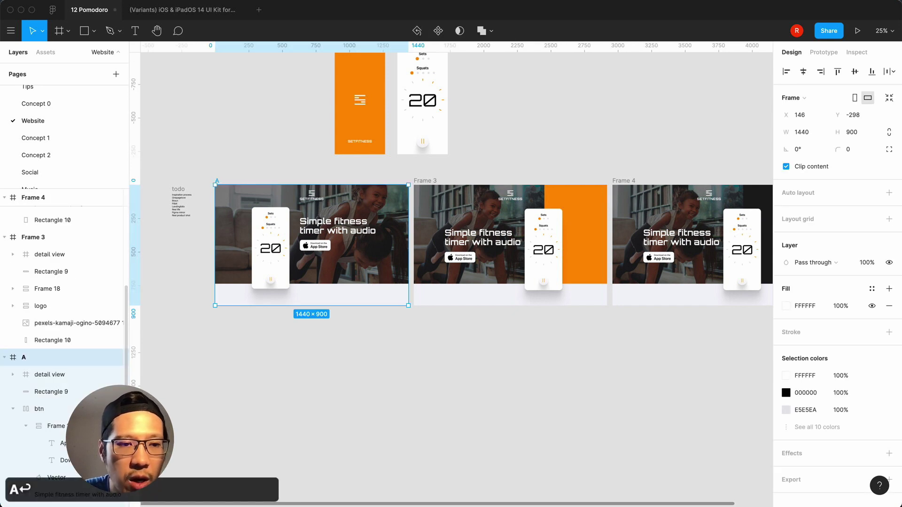
Rename Frame 3 as B and Frame 4 as C
left_click(436, 181)
double_click(32, 239)
type("B")
key("Return")
left_click(629, 180)
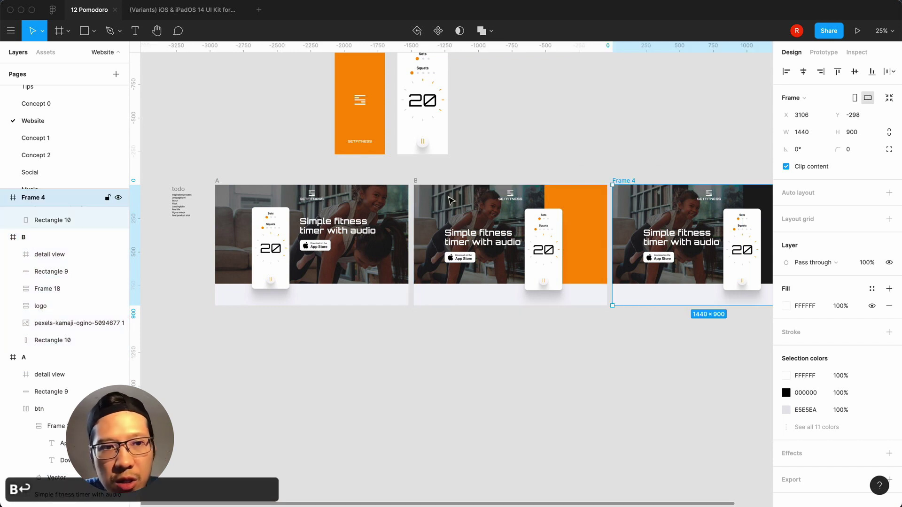
double_click(38, 198)
type("C")
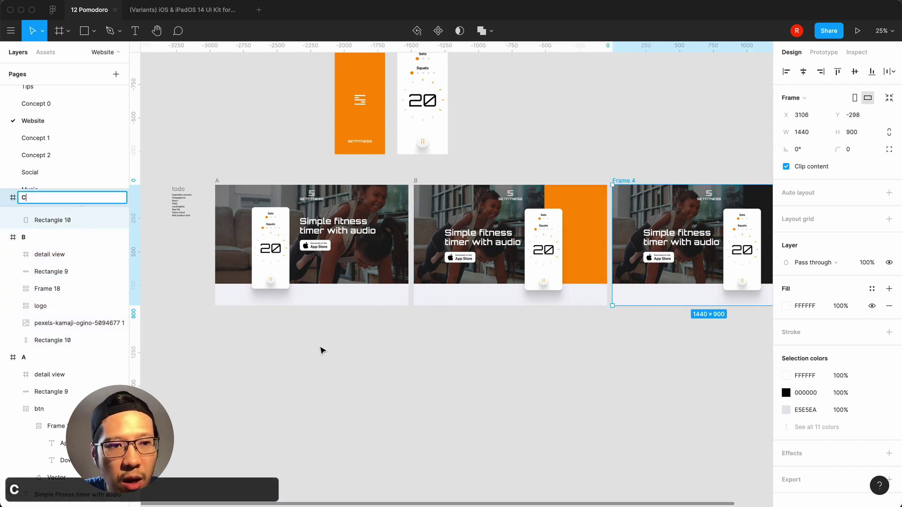
left_click(322, 350)
Duplicate frame A as a fourth variation and rename the copy D
scroll(322, 350, "right", 3)
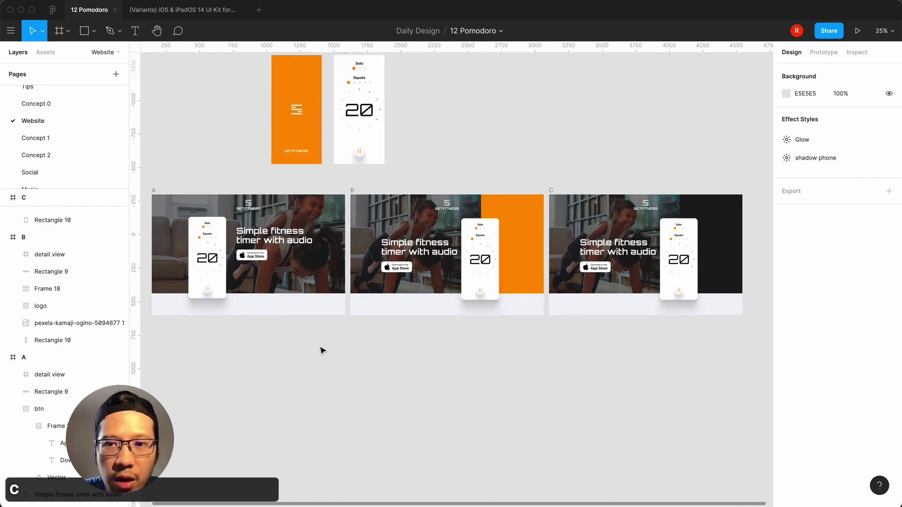
scroll(321, 349, "left", 4)
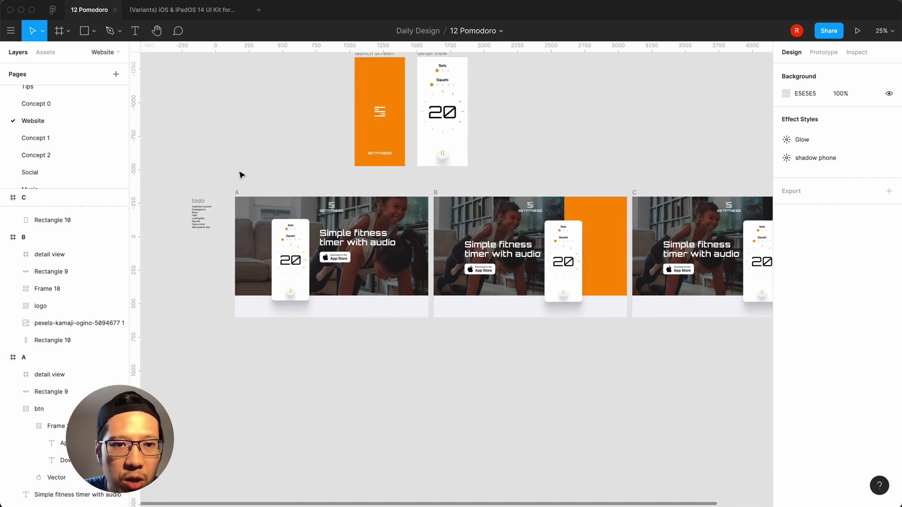
left_click(237, 193)
key("super+d")
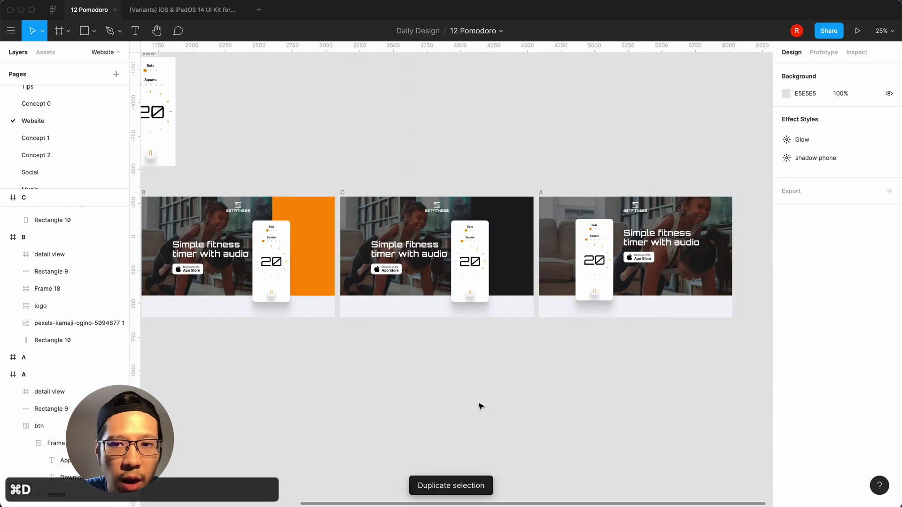
double_click(25, 359)
type("D")
key("Return")
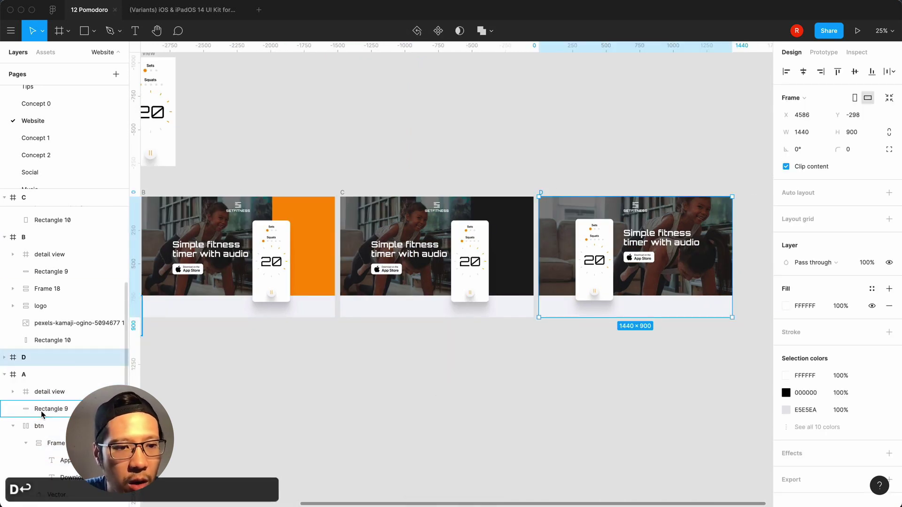
Switch to Finder and open the "video 048 fitness website" folder containing the phone photos
scroll(41, 415, "down", 2)
left_click(52, 499)
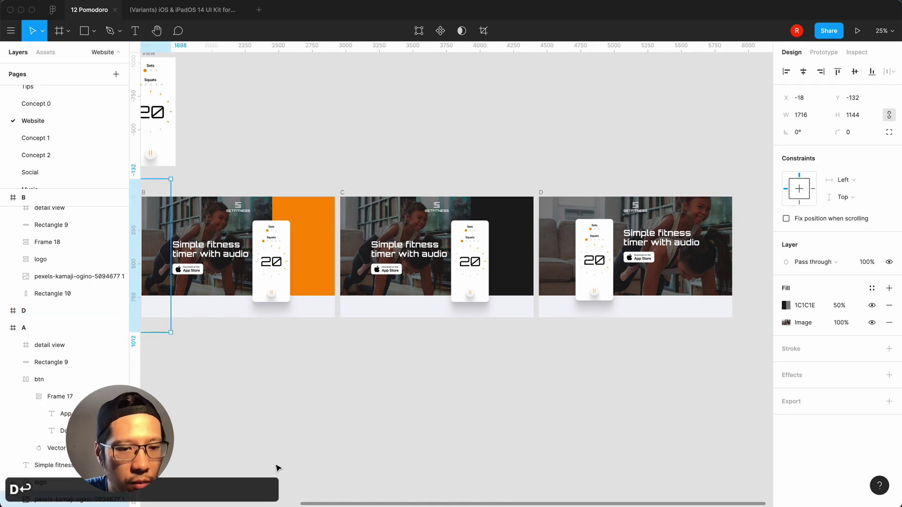
mouse_move(245, 506)
left_click(186, 482)
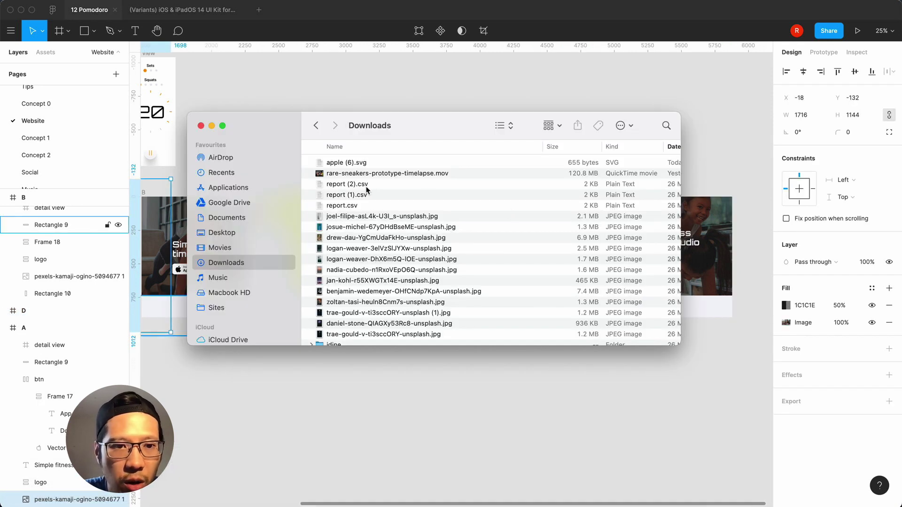
left_click(242, 223)
left_click(328, 324)
double_click(328, 324)
double_click(378, 335)
Preview the phone photos from P1100310.JPG through P1100318.JPG to compare their angles for the hero image
left_click(343, 163)
key("space")
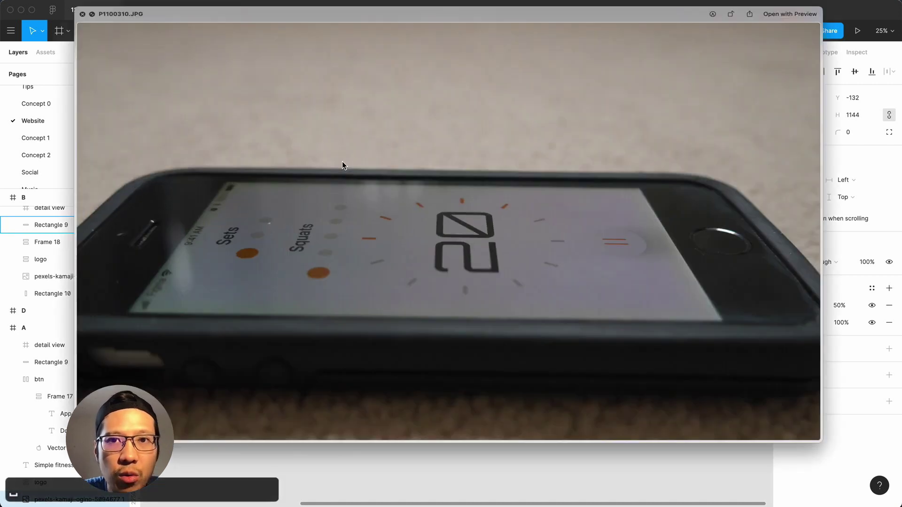
key("Down")
key("Down")
key("Down")
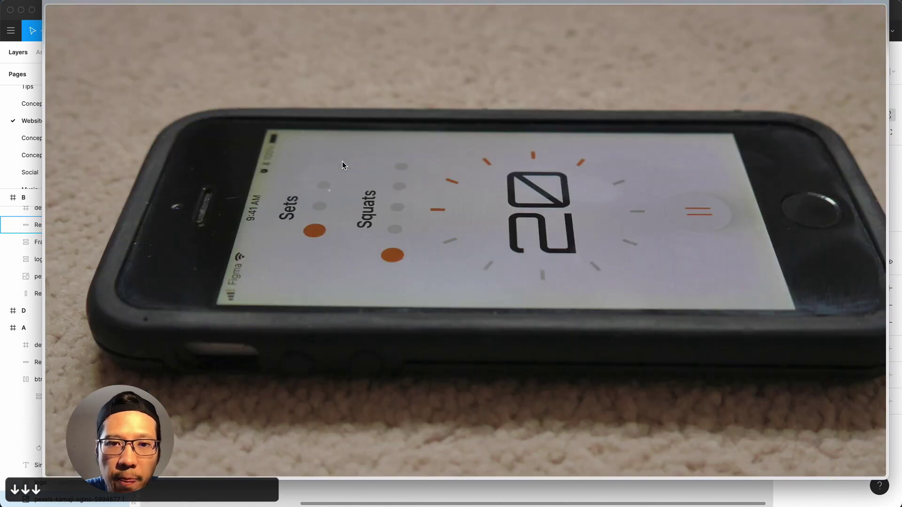
key("Down")
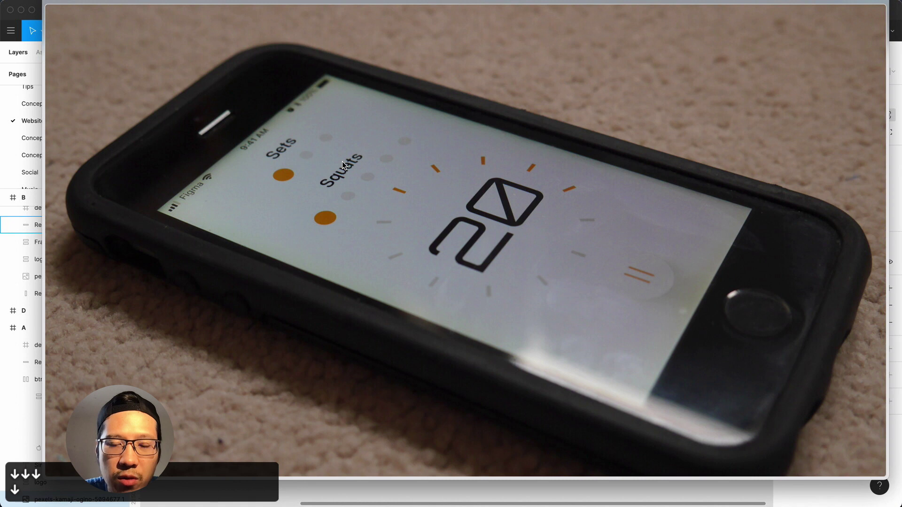
key("Down")
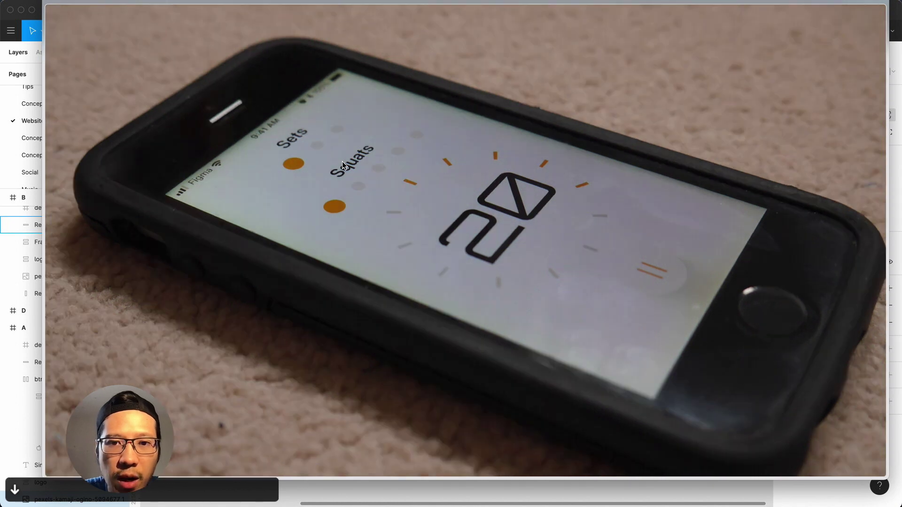
key("space")
Import P1100318.JPG onto the canvas, then cut it and paste it inside frame D
left_click_drag(361, 219, 380, 408)
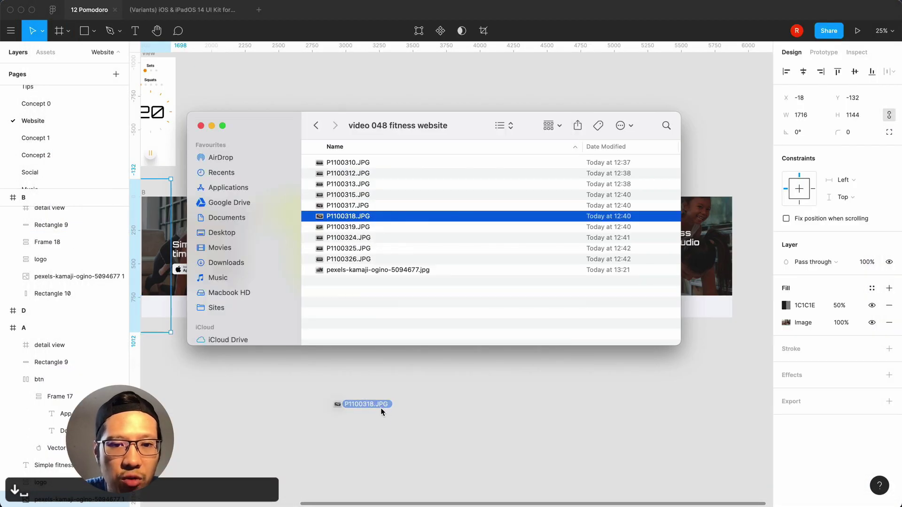
left_click_drag(577, 429, 577, 429)
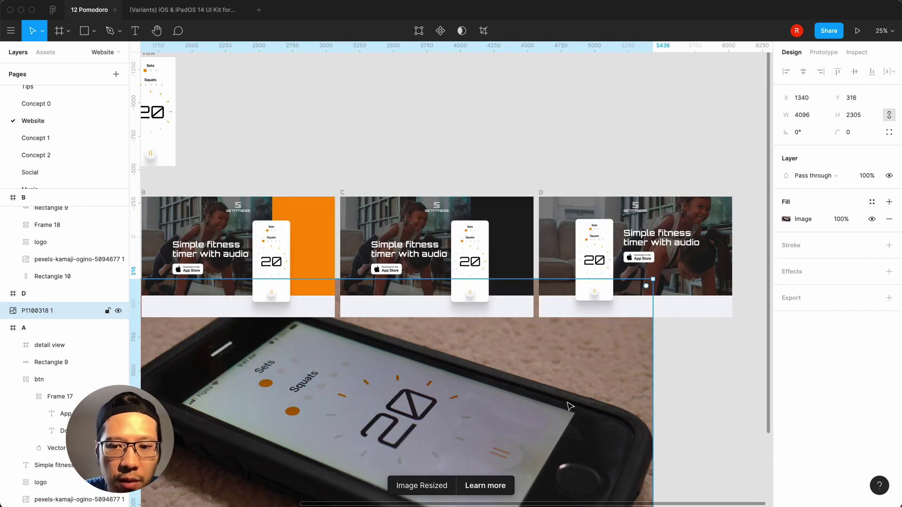
key("minus")
key("super+x")
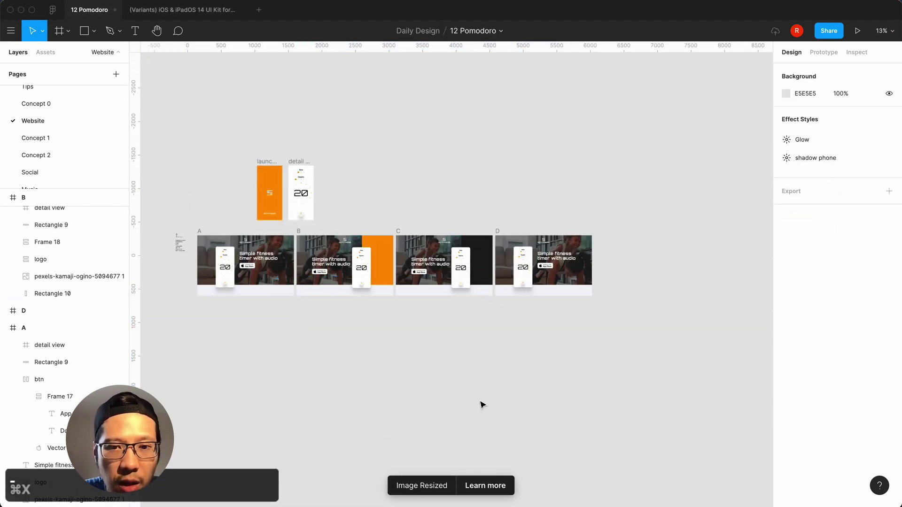
key("equal")
key("equal")
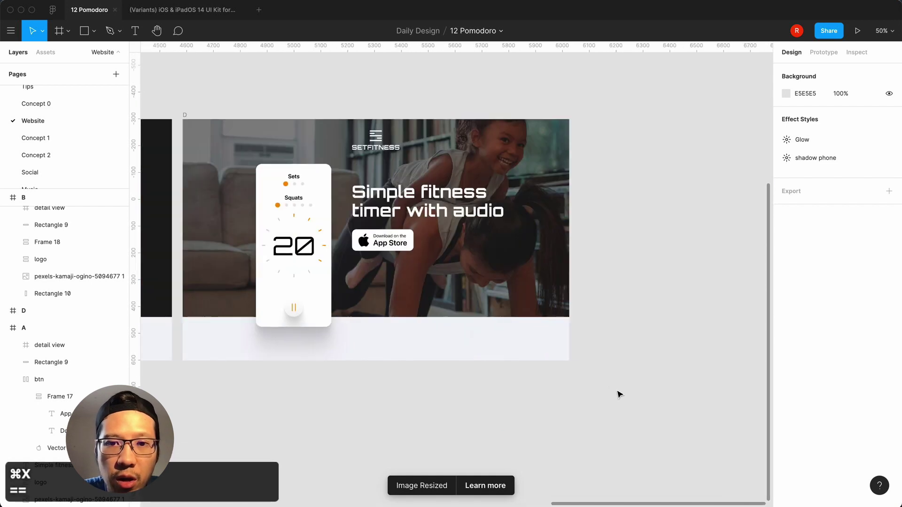
left_click(526, 252)
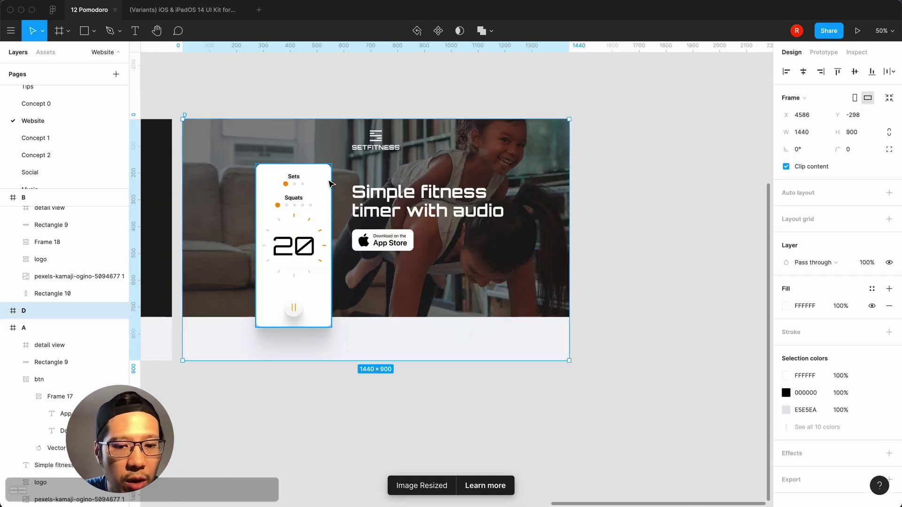
key("super+v")
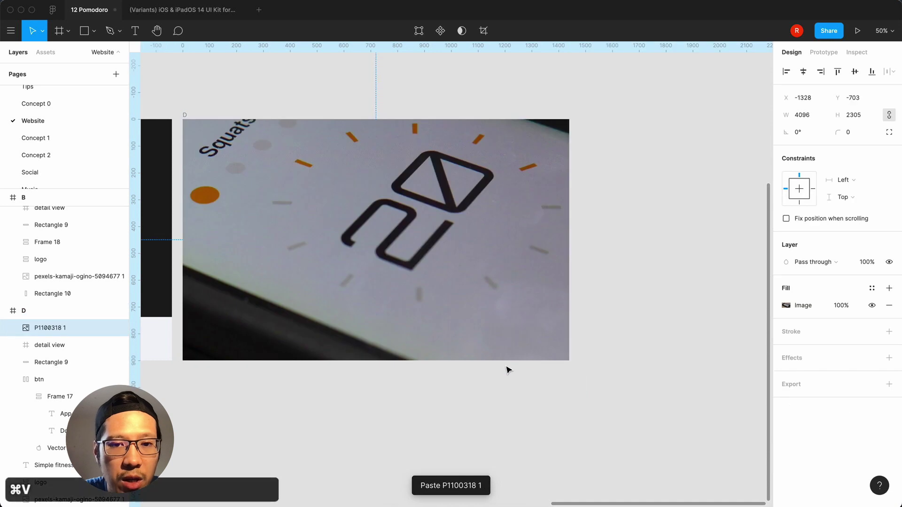
Send the P1100318 photo to the back of frame D and hide the pexels-kamaji-ogino photo layer above it
right_click(520, 283)
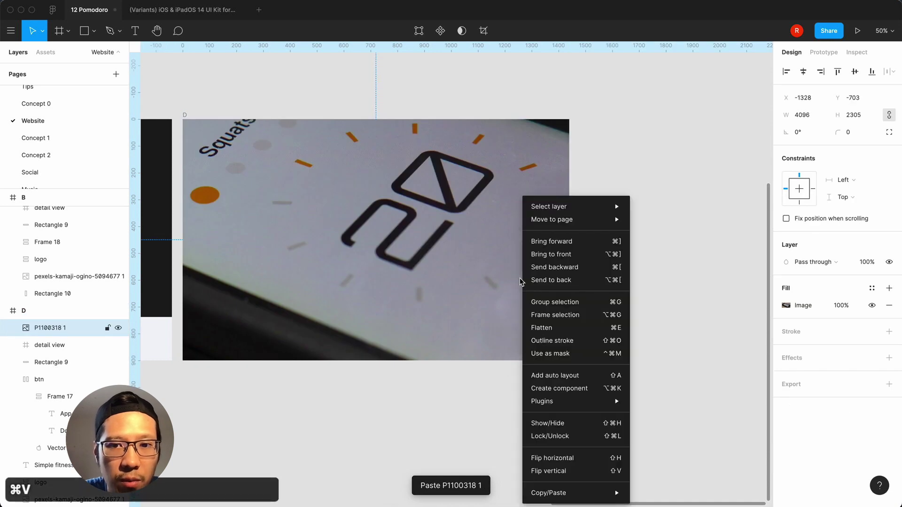
left_click(570, 280)
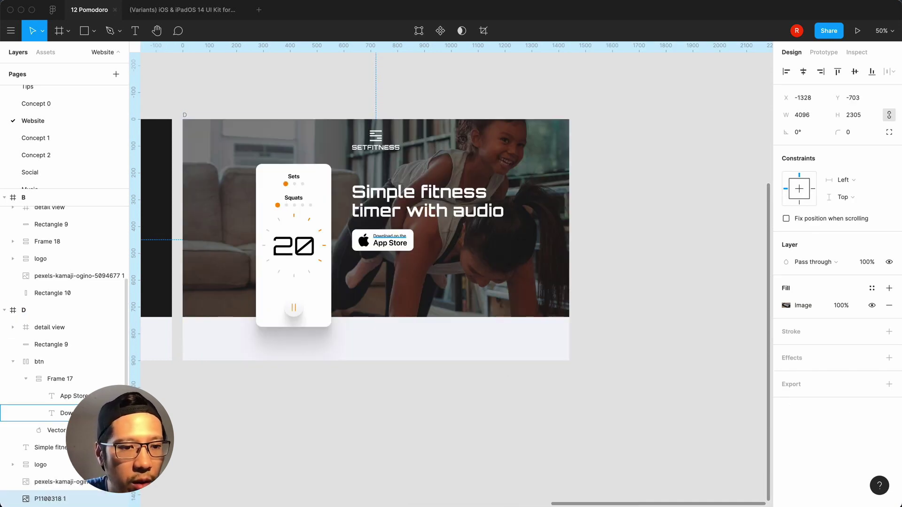
scroll(47, 434, "down", 2)
left_click(118, 434)
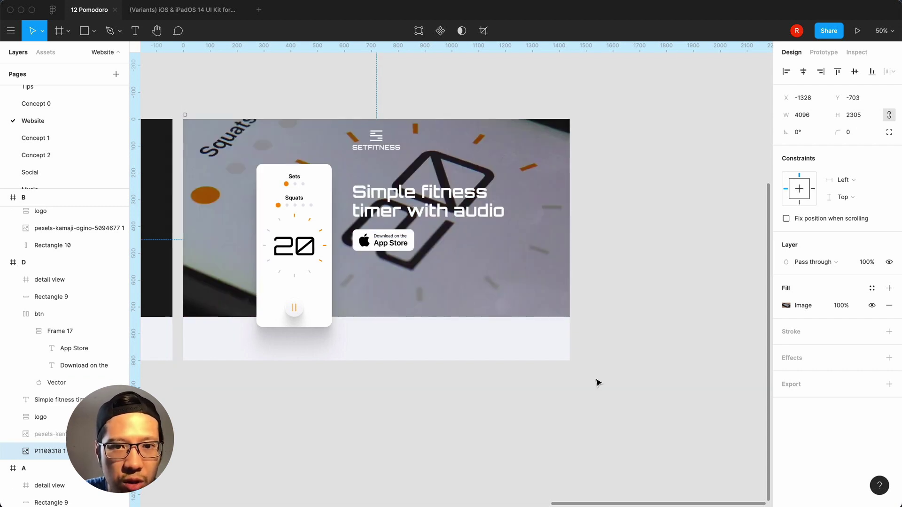
scroll(598, 383, "left", 3)
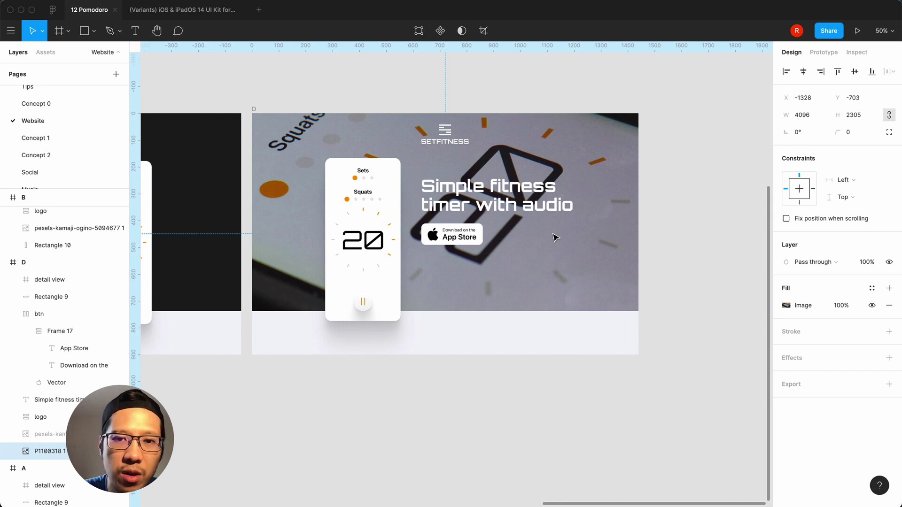
scroll(451, 418, "left", 4)
scroll(451, 419, "up", 1)
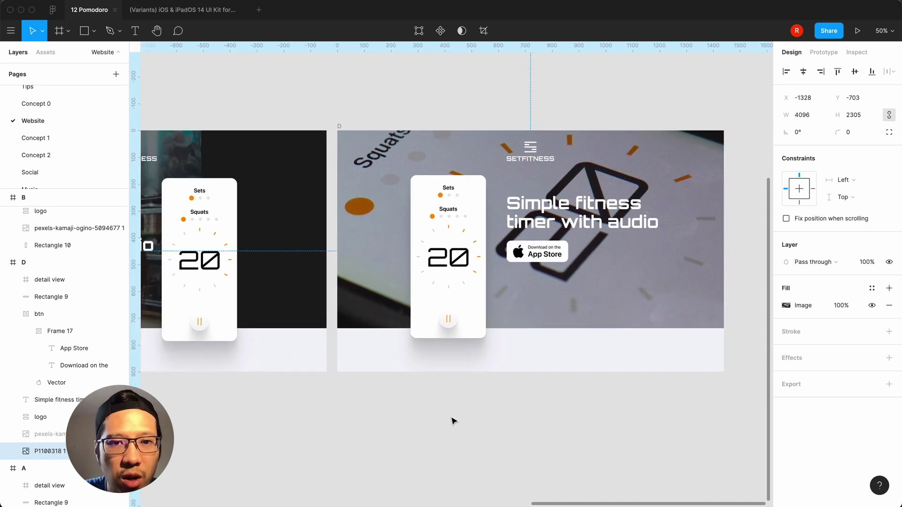
Try scaling the P1100318 photo in frame D down to about 2088 × 1175, then undo the resize
left_click(341, 127)
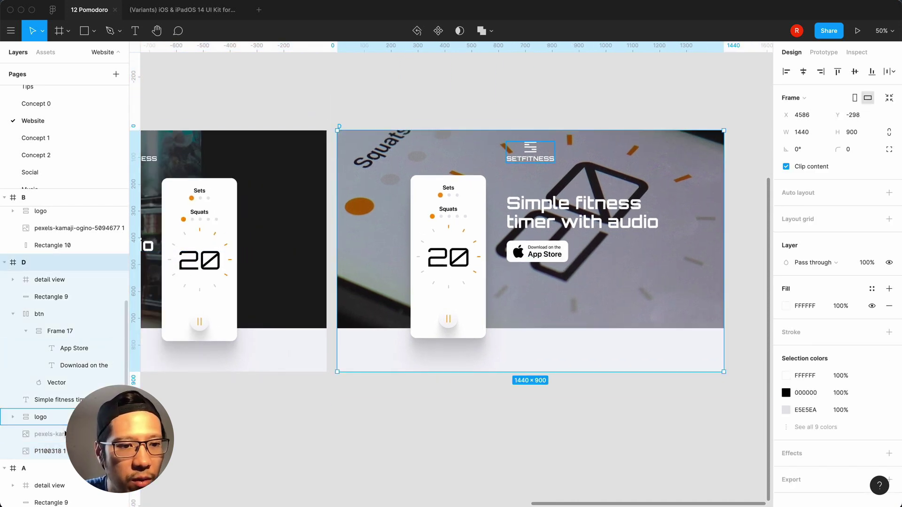
left_click(64, 451)
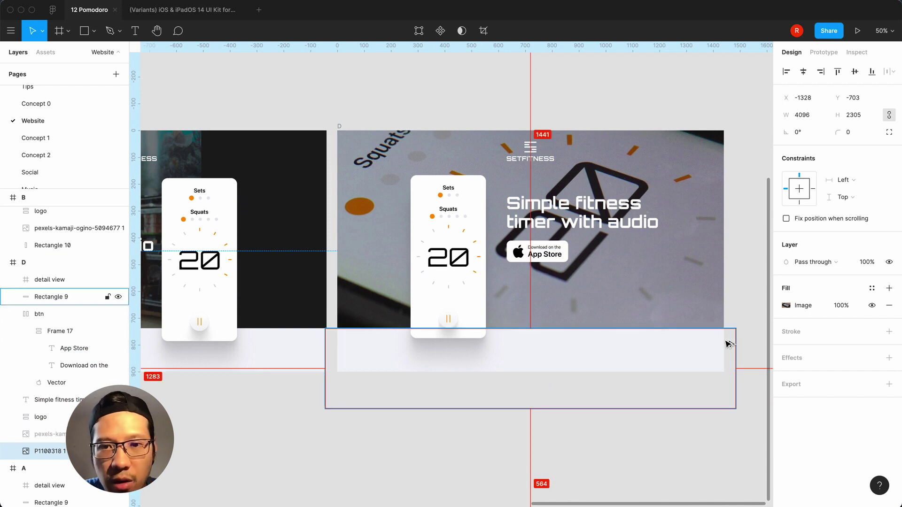
scroll(629, 348, "right", 5)
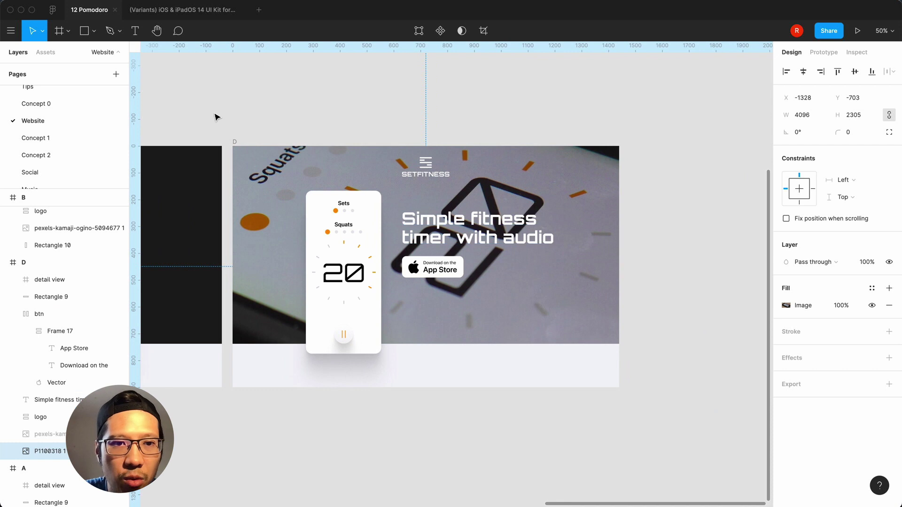
left_click(55, 418)
left_click(49, 452)
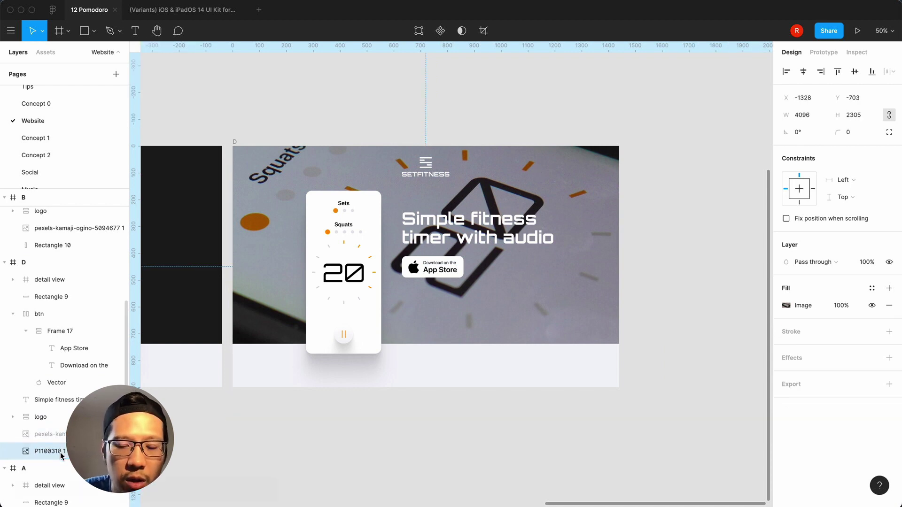
key("shift+2")
left_click_drag(712, 117, 548, 192)
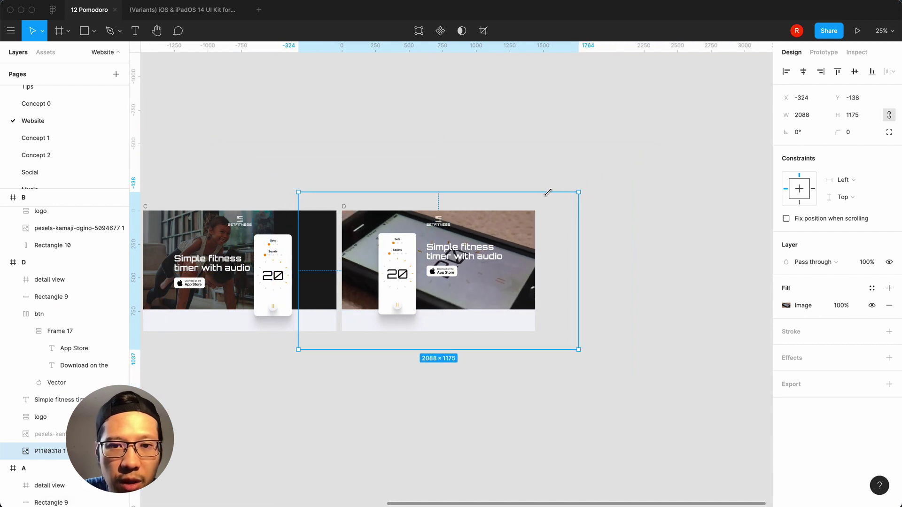
left_click(681, 240)
key("plus")
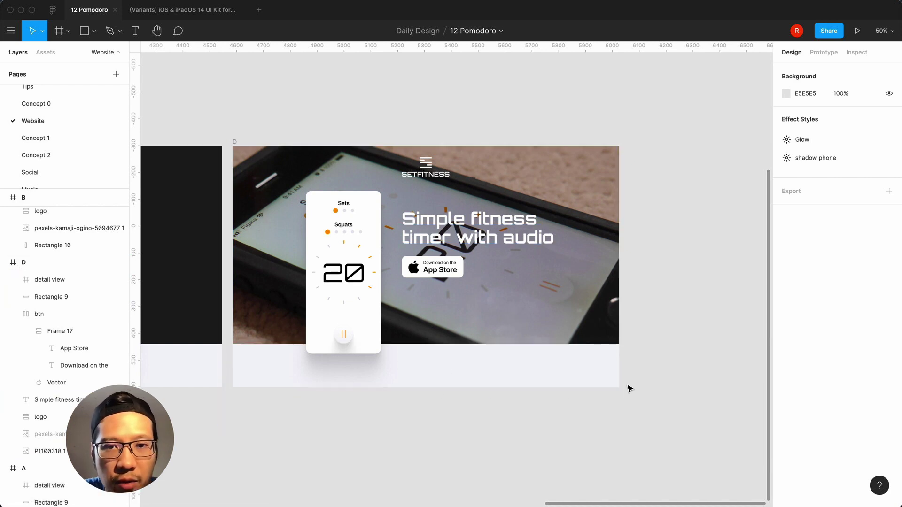
key("super+z")
key("super+z")
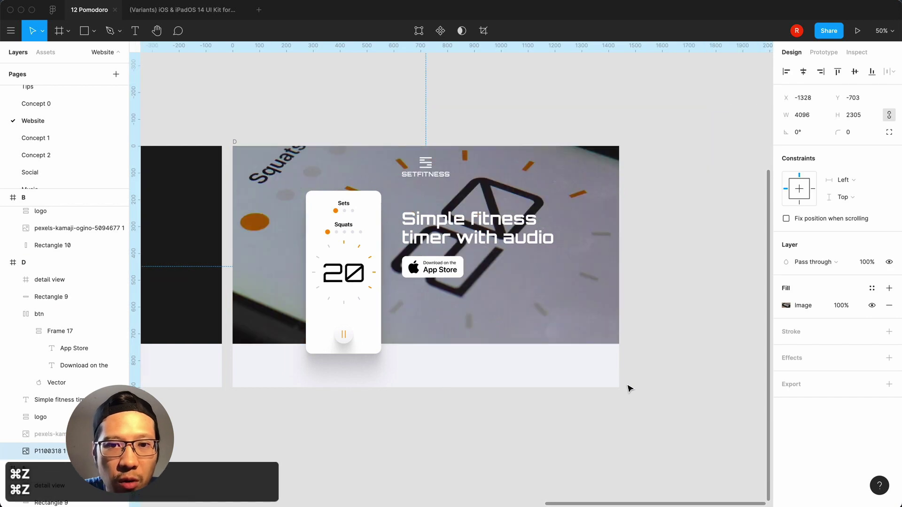
Swap the hero layout in frame D: place the phone screen mockup on the right and the headline with App Store button on the left
left_click(637, 438)
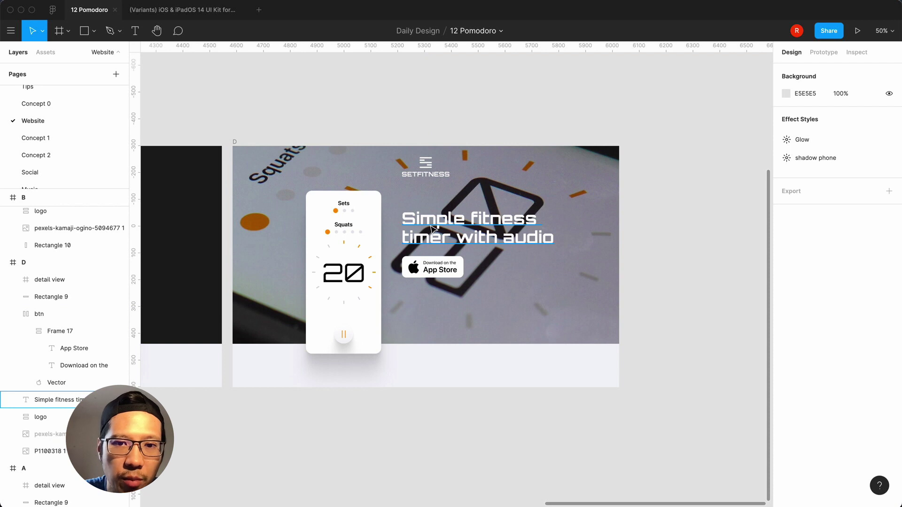
left_click(479, 243)
left_click(361, 220, "shift")
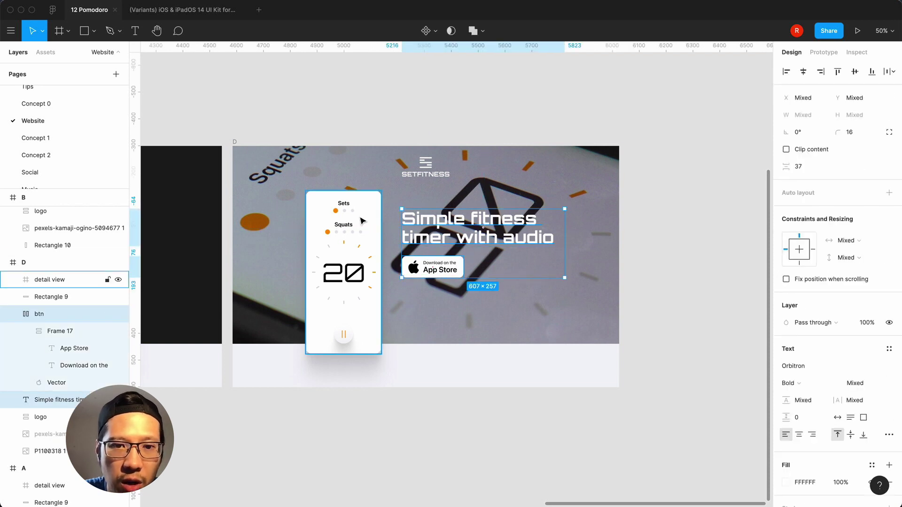
left_click(361, 220)
left_click_drag(360, 219, 515, 228)
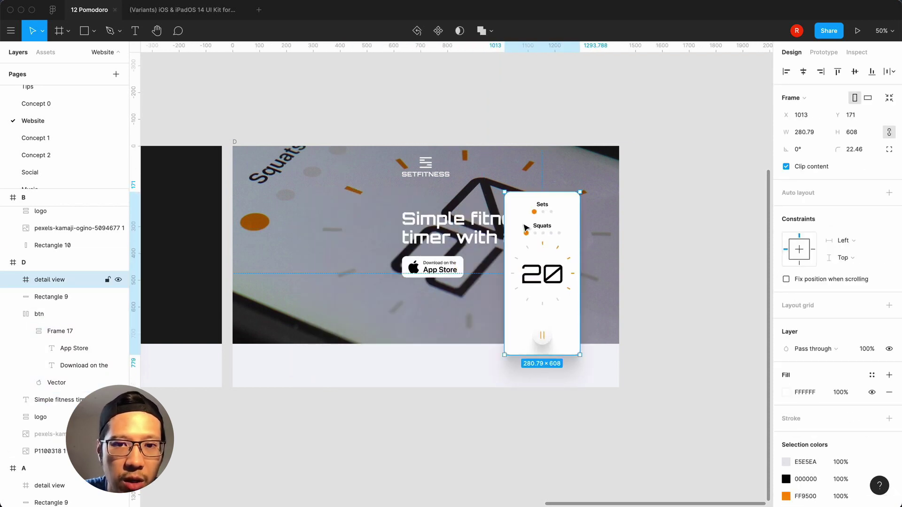
left_click(451, 247)
left_click(437, 263, "shift")
left_click_drag(437, 248, 326, 245)
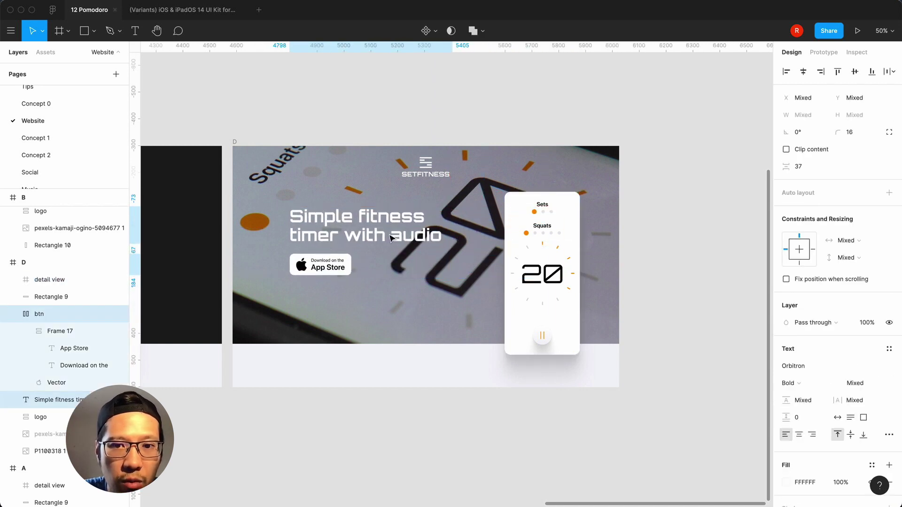
left_click(558, 249)
double_click(515, 255)
left_click_drag(558, 260, 513, 257)
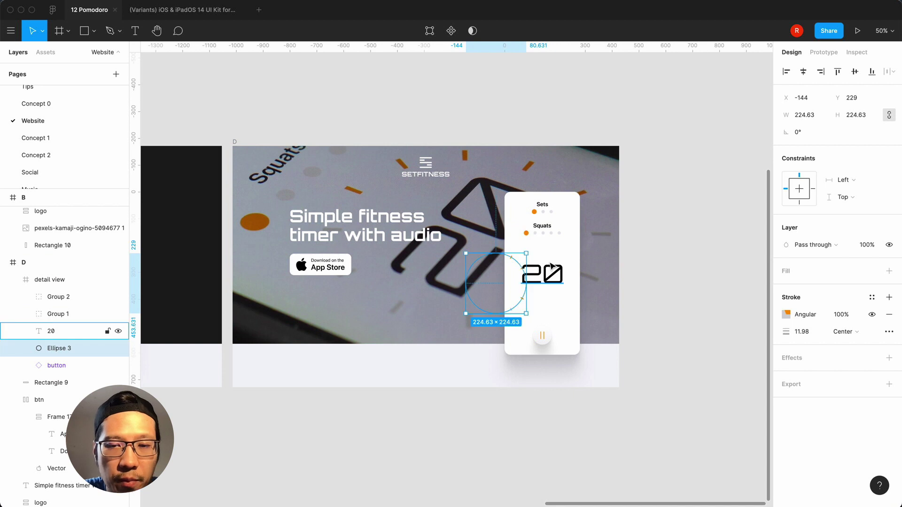
key("super+z")
Move the phone mockup in D inward beside the headline, and lower the headline and App Store button together
left_click_drag(577, 213, 535, 219)
left_click(430, 233)
left_click(323, 272, "shift")
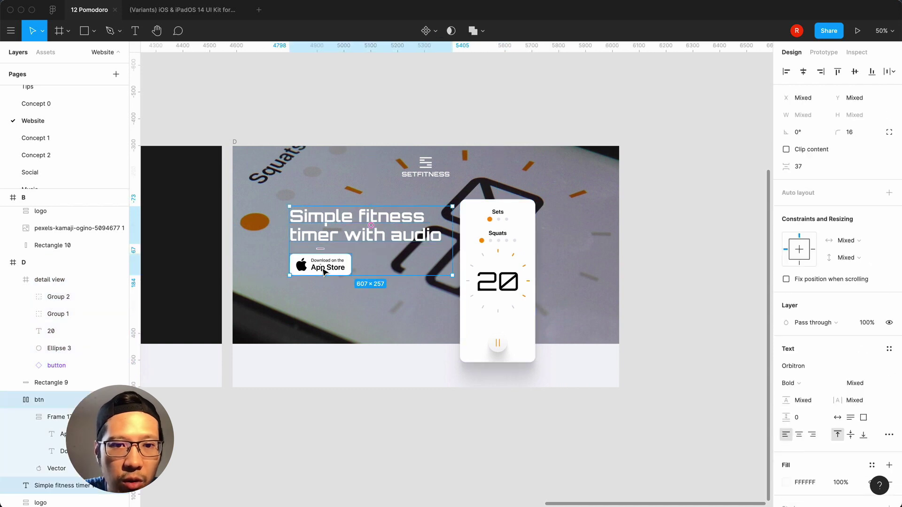
left_click_drag(324, 244, 325, 268)
left_click(389, 342)
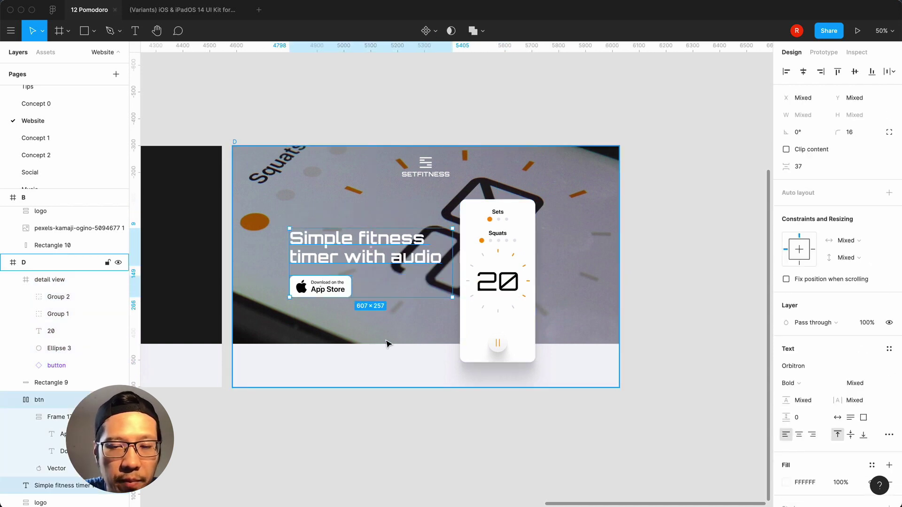
Shift the P1100318 background photo in frame D to the left so more of the phone's edge shows
left_click(578, 262)
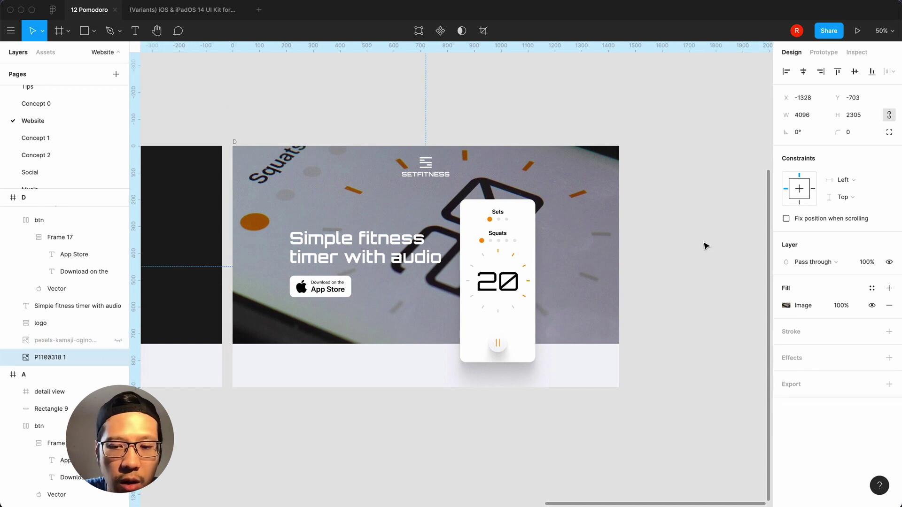
key("minus")
left_click_drag(651, 220, 615, 221)
left_click(703, 195)
key("equal")
key("minus")
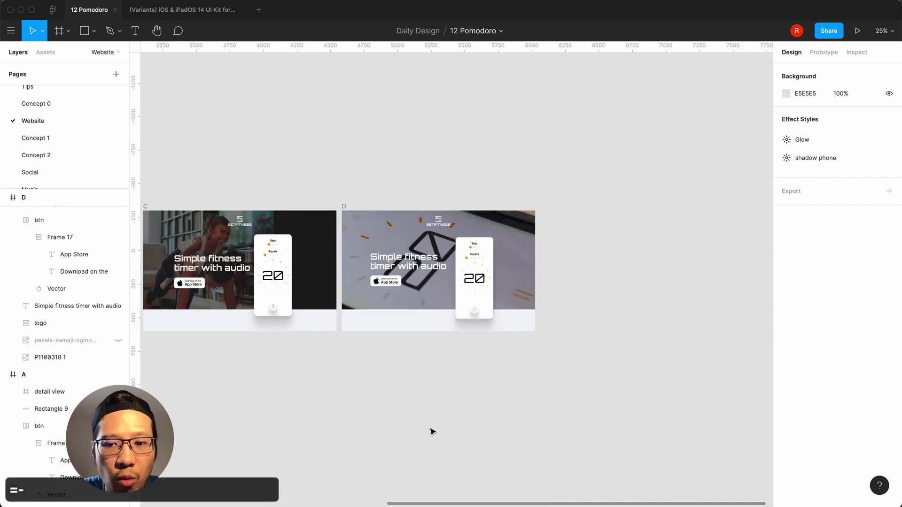
key("equal")
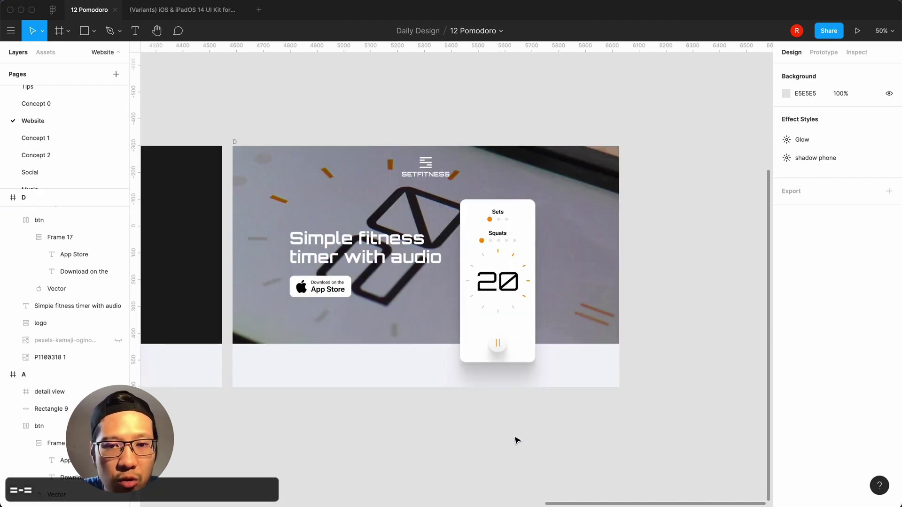
Review hero variations A to D, comparing their layouts and backgrounds up close and side by side
scroll(517, 440, "left", 3)
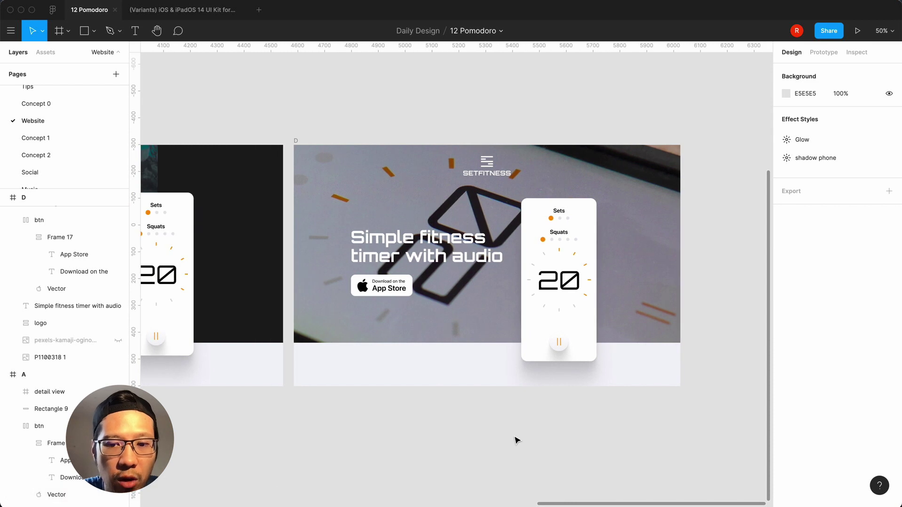
key("minus")
key("minus")
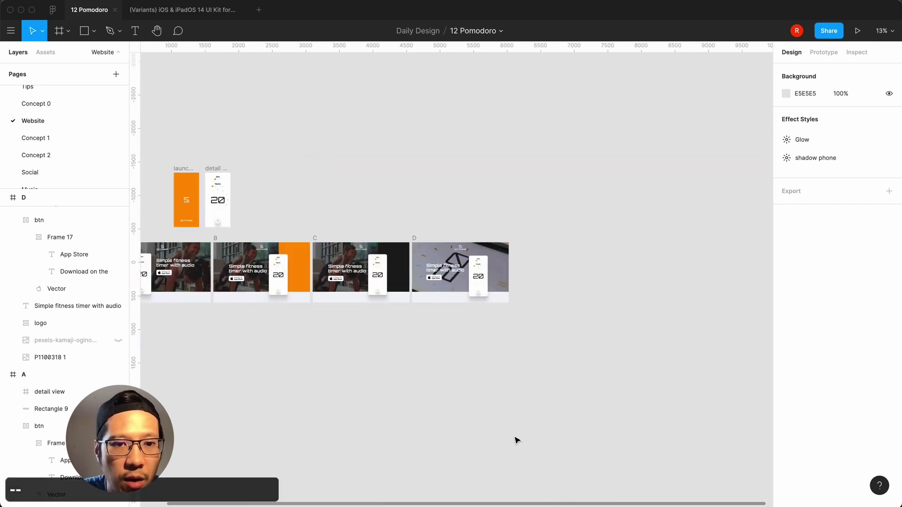
scroll(517, 441, "left", 5)
key("equal")
key("equal")
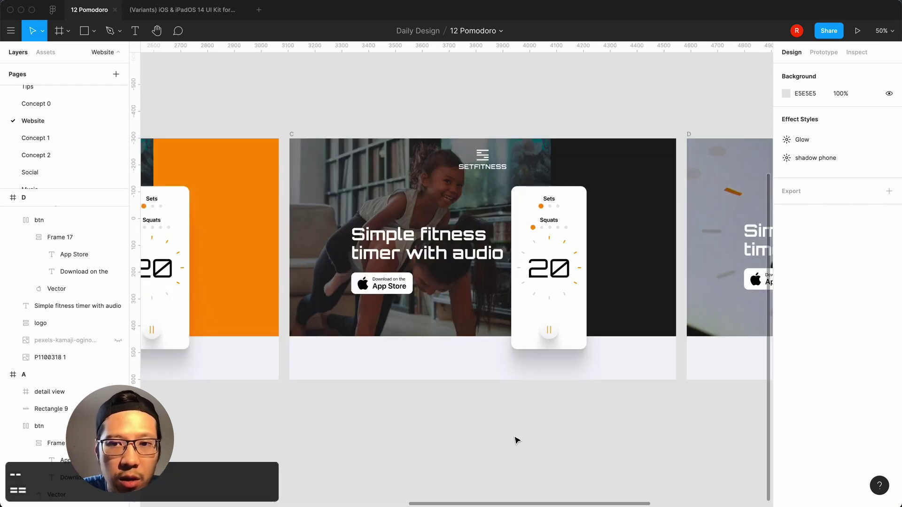
scroll(517, 440, "left", 15)
scroll(537, 440, "right", 5)
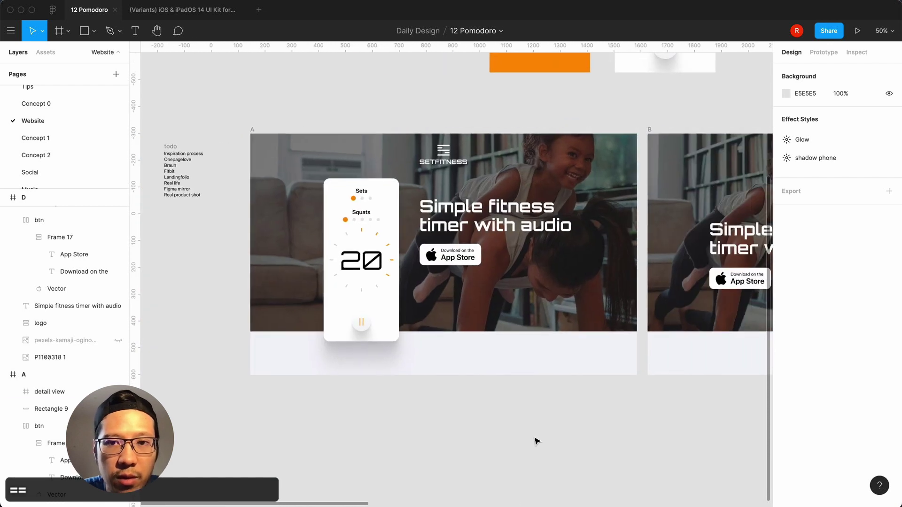
scroll(537, 441, "right", 10)
key("minus")
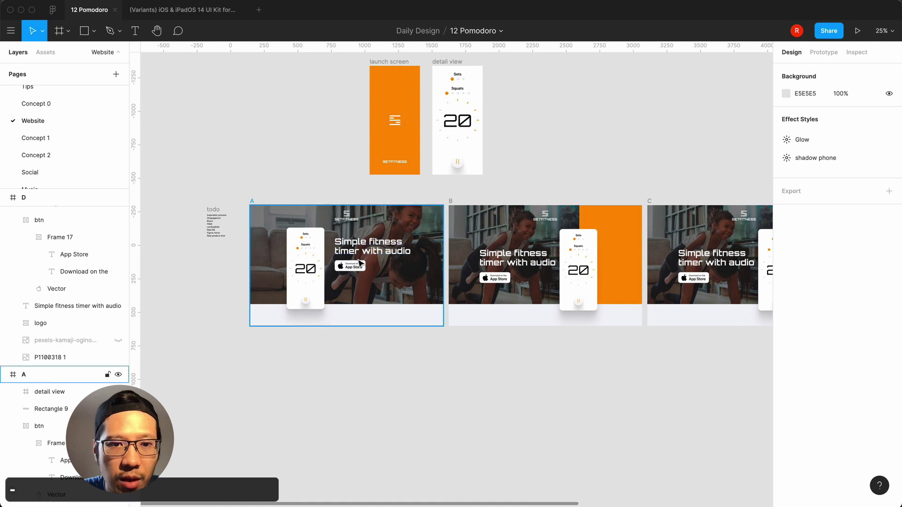
scroll(445, 360, "right", 3)
scroll(446, 361, "right", 7)
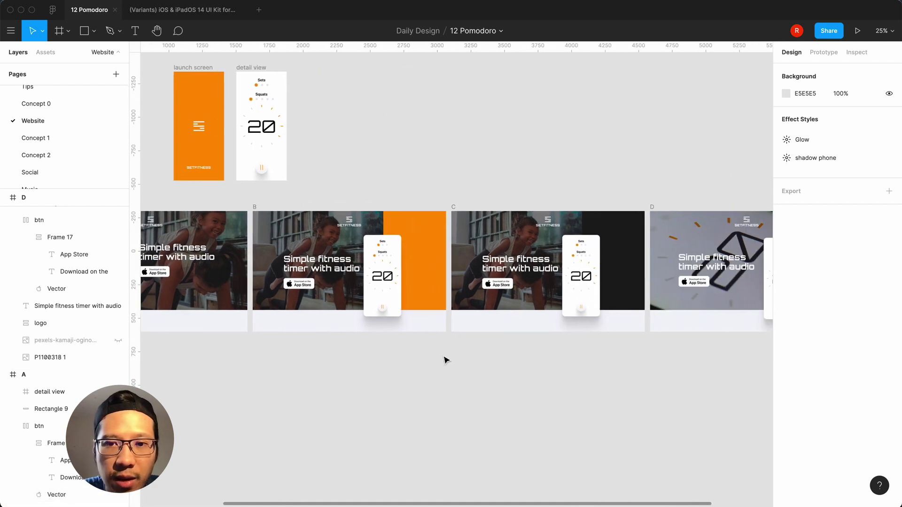
key("equal")
scroll(446, 360, "right", 5)
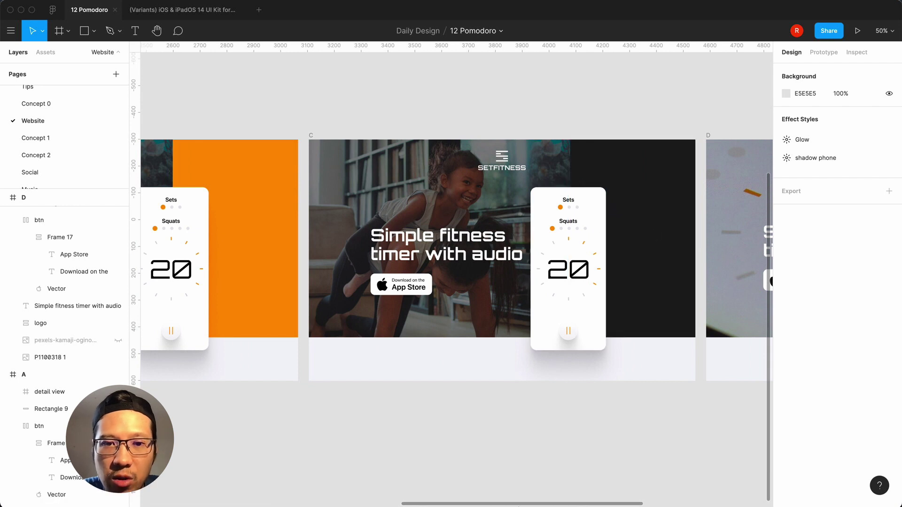
key("minus")
Duplicate hero frame C as the base for another variation
left_click(382, 203)
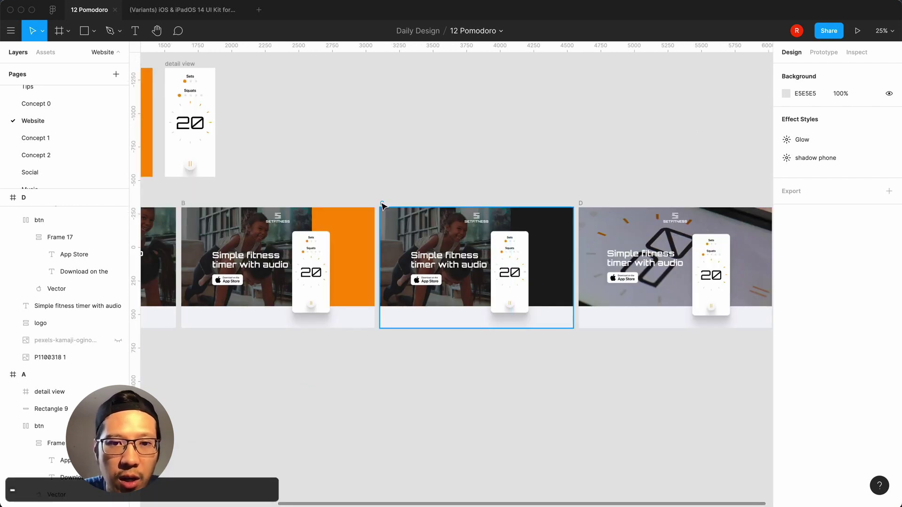
key("super+d")
left_click(480, 363)
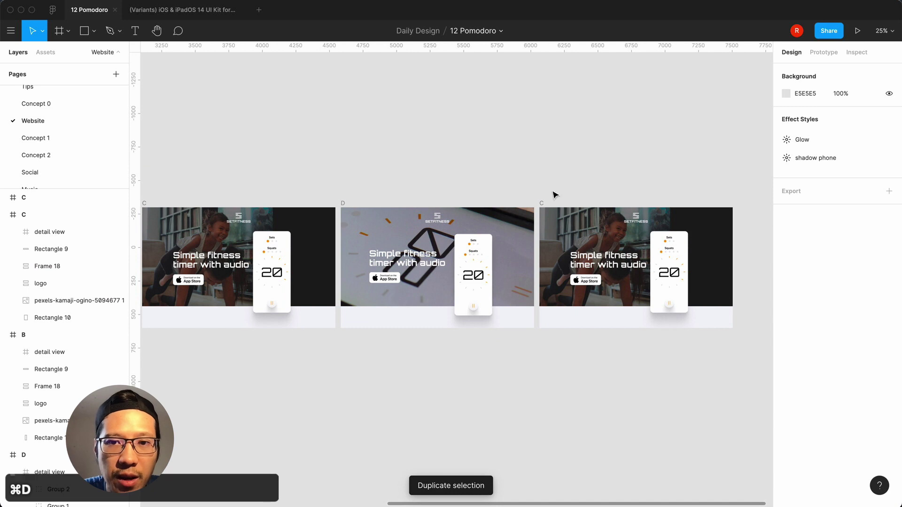
left_click(62, 202)
double_click(25, 197)
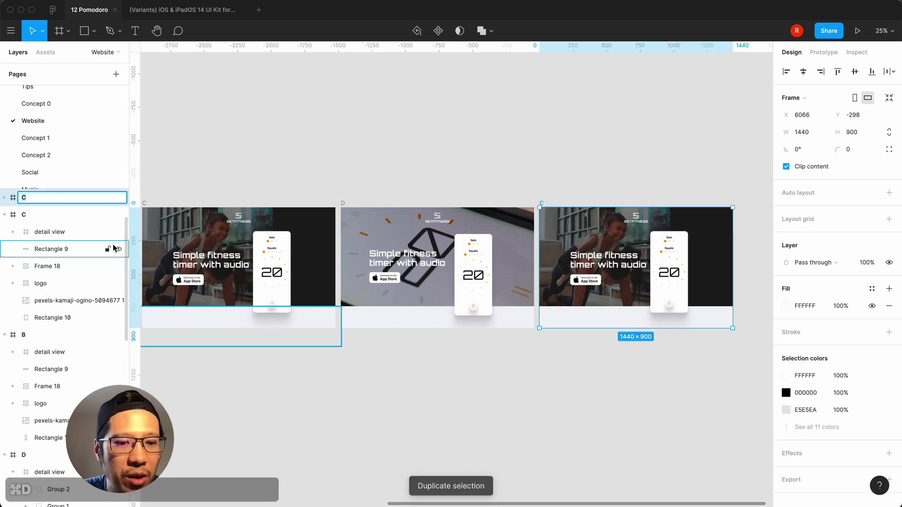
key("Escape")
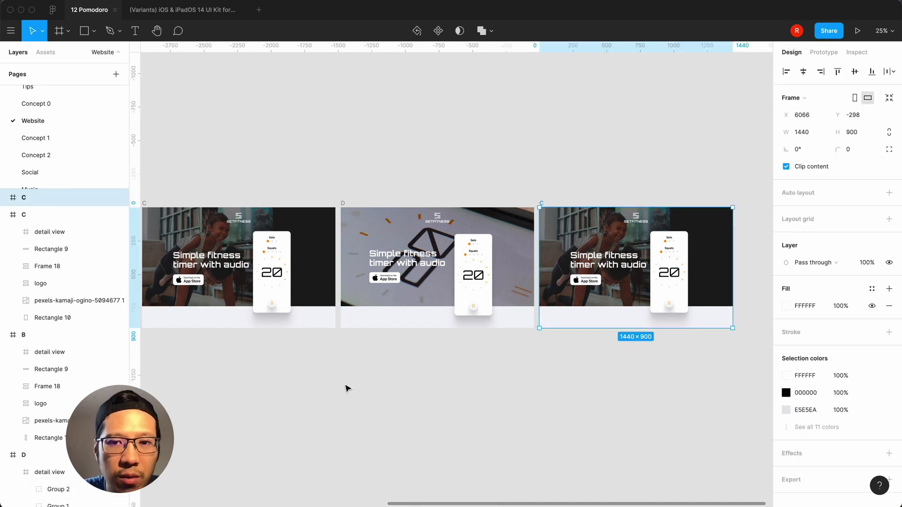
Move the duplicated frame C from the end of the row to directly below the original C
left_click(347, 388)
scroll(515, 161, "left", 3)
left_click_drag(601, 183, 200, 313)
left_click(176, 349)
key("equal")
scroll(175, 348, "down", 3)
scroll(175, 348, "left", 6)
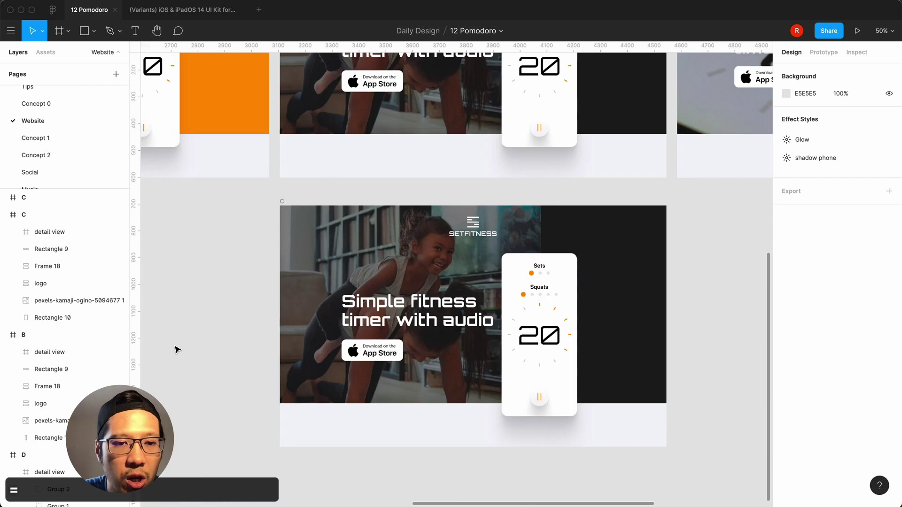
scroll(175, 349, "down", 2)
scroll(175, 348, "left", 3)
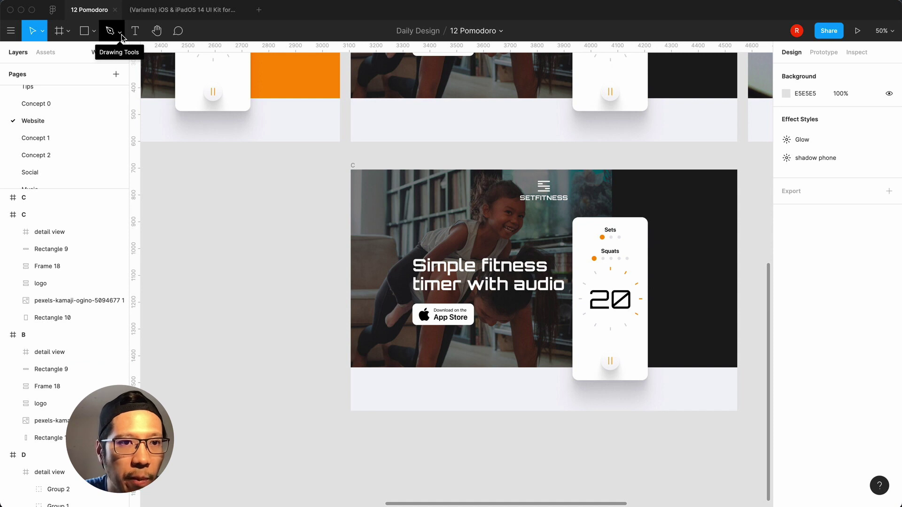
left_click(94, 31)
left_click(87, 69)
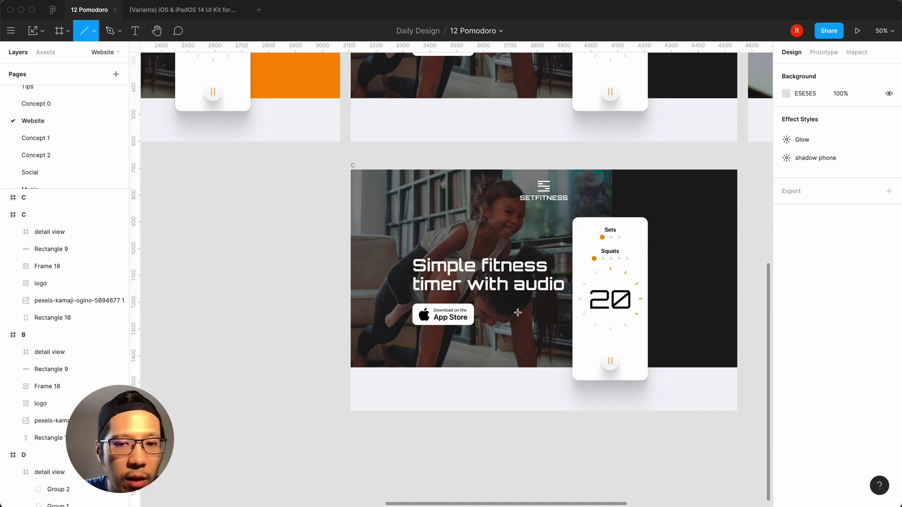
left_click_drag(502, 343, 502, 401)
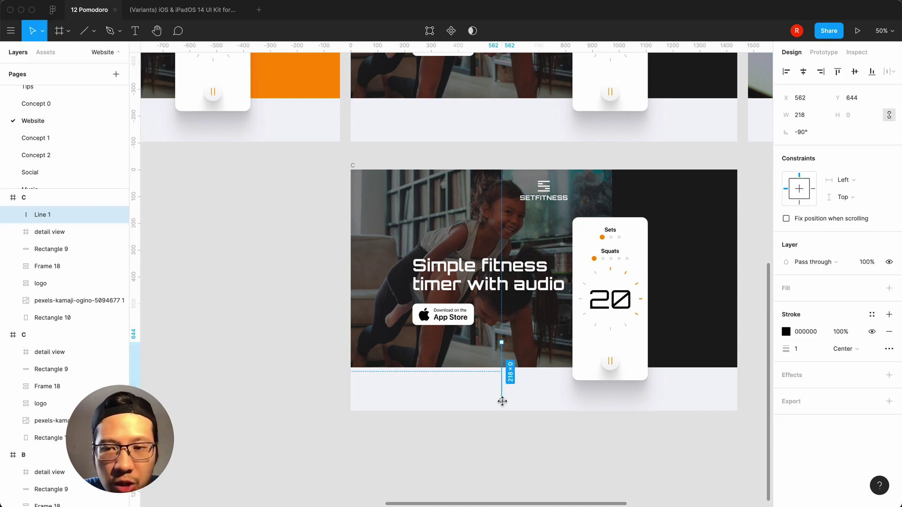
left_click(806, 118)
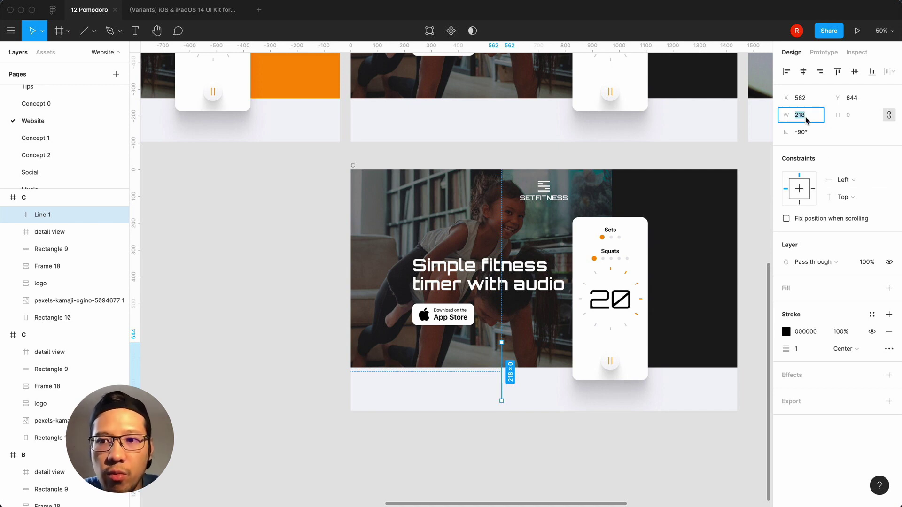
key("BackSpace")
left_click(323, 439)
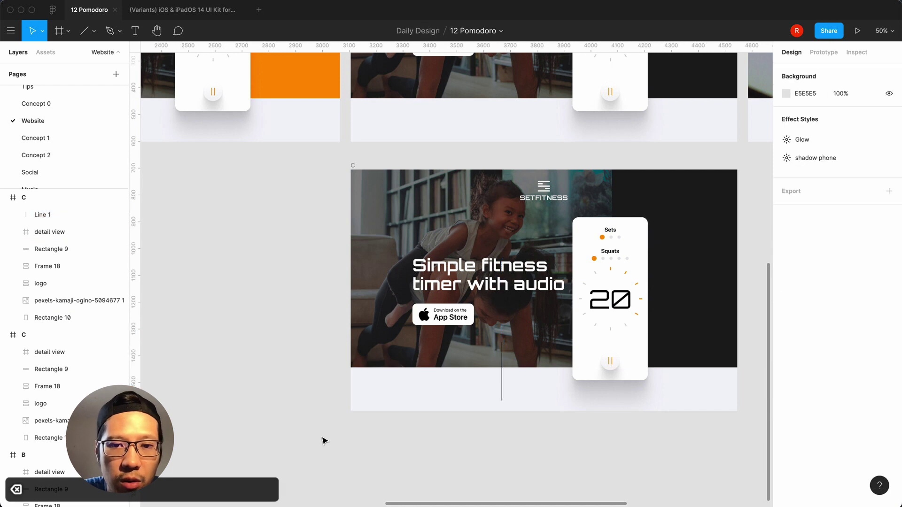
left_click(502, 369)
key("BackSpace")
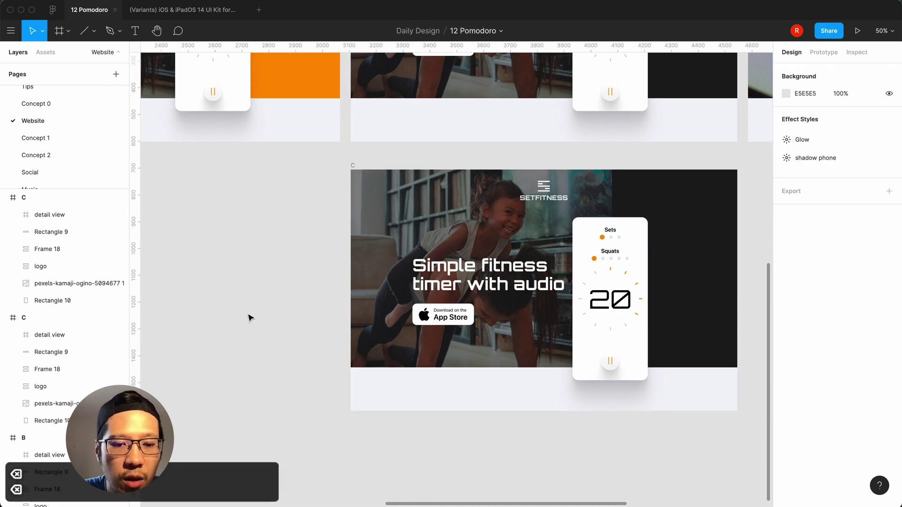
Add a rectangle near the bottom of the lower C frame and size it as a thin vertical bar, 5 wide and 300 high
key("r")
left_click(503, 371)
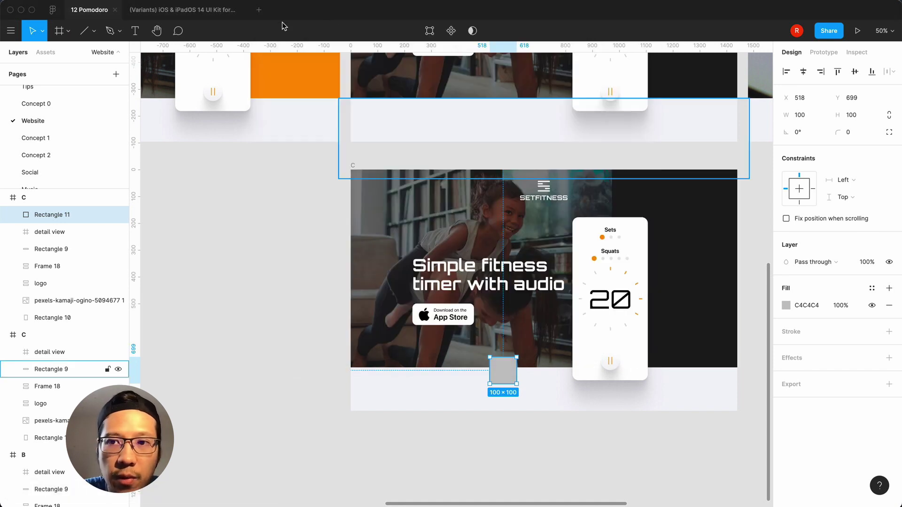
left_click(280, 23)
left_click(801, 115)
type("5")
key("Return")
left_click(858, 113)
type("300")
key("Return")
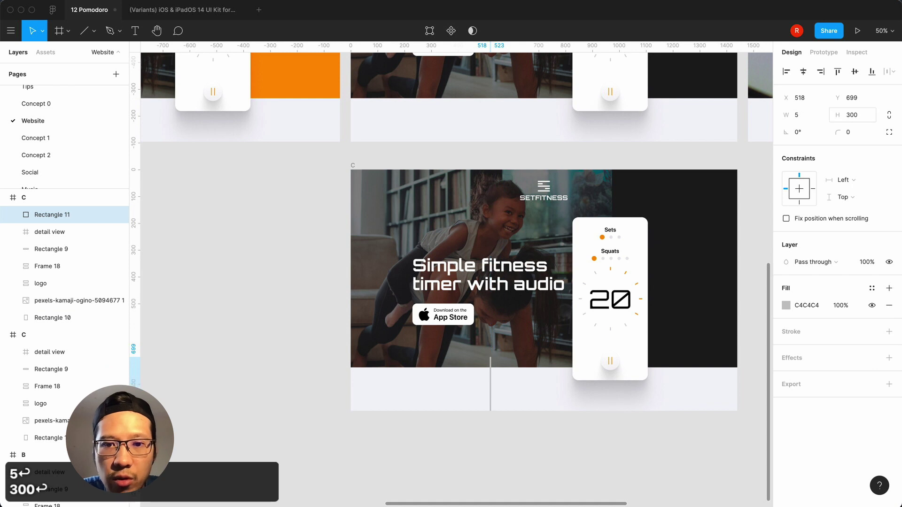
Move the thin vertical bar below the App Store badge and fill it with orange FF9500
left_click(530, 464)
left_click_drag(490, 402, 446, 393)
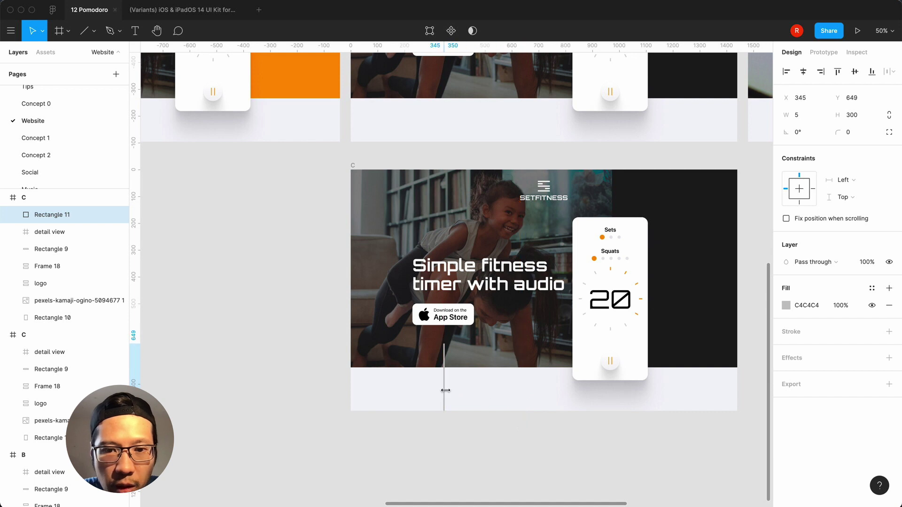
left_click(523, 449)
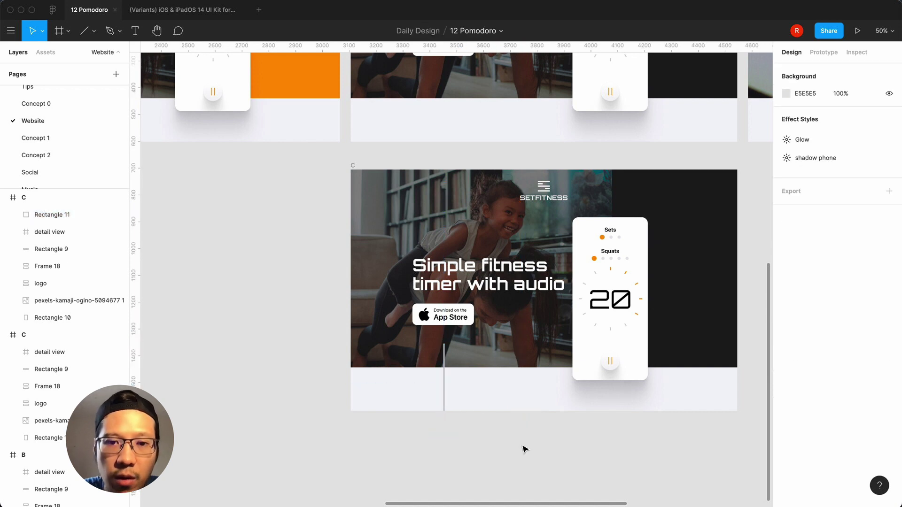
left_click(444, 369)
left_click(786, 305)
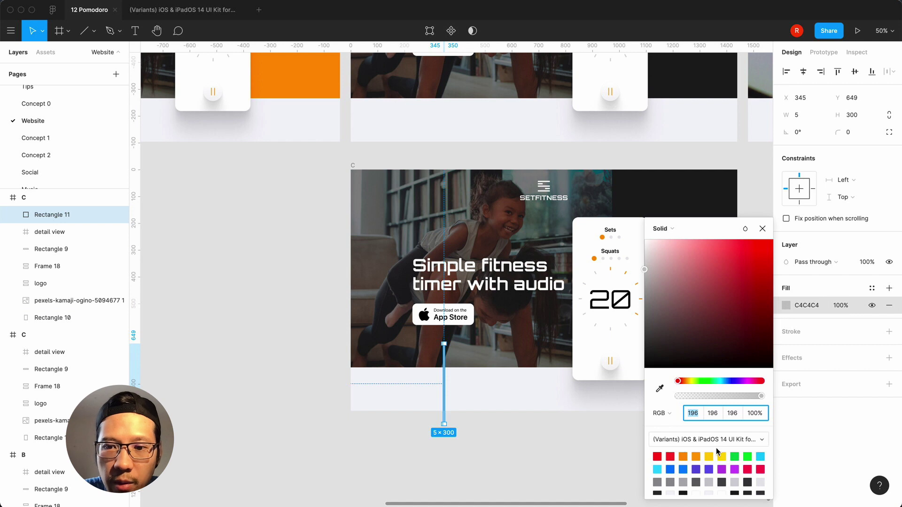
left_click(689, 455)
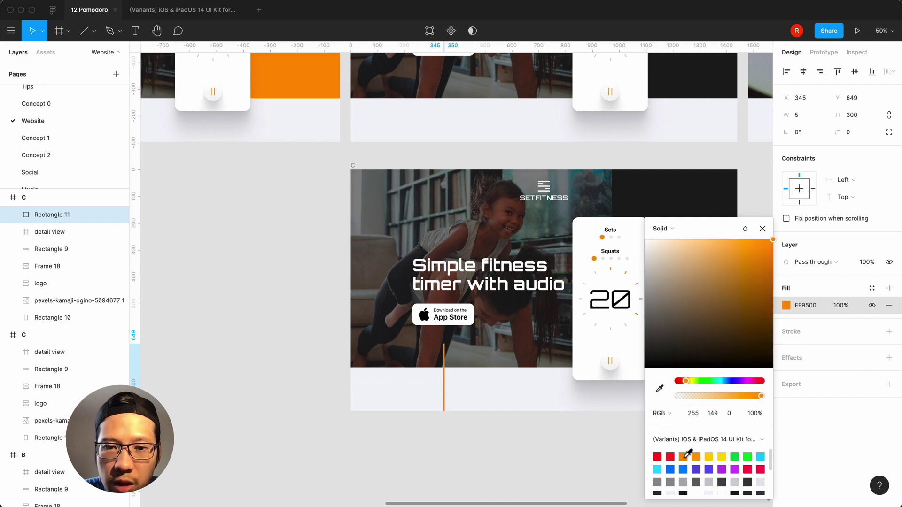
left_click(487, 470)
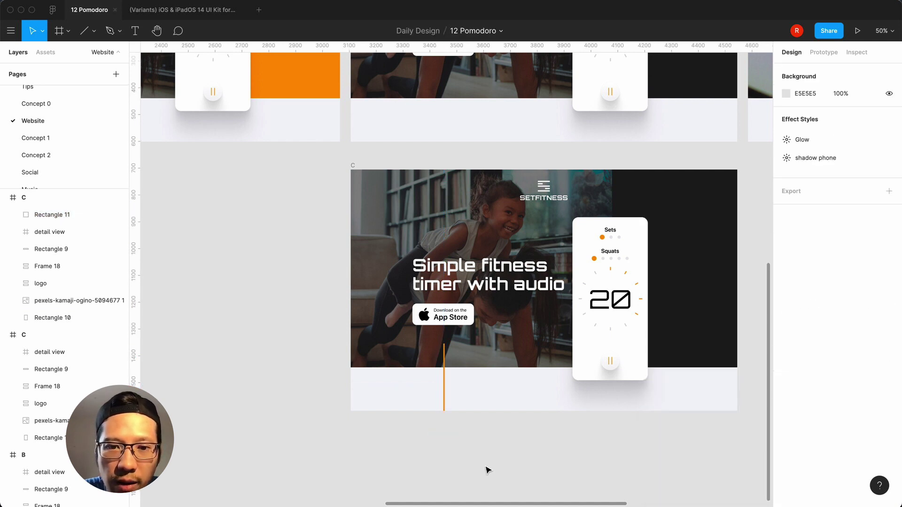
Center the orange bar horizontally in the lower C frame and lower it to meet the frame's bottom edge
key("shift+0")
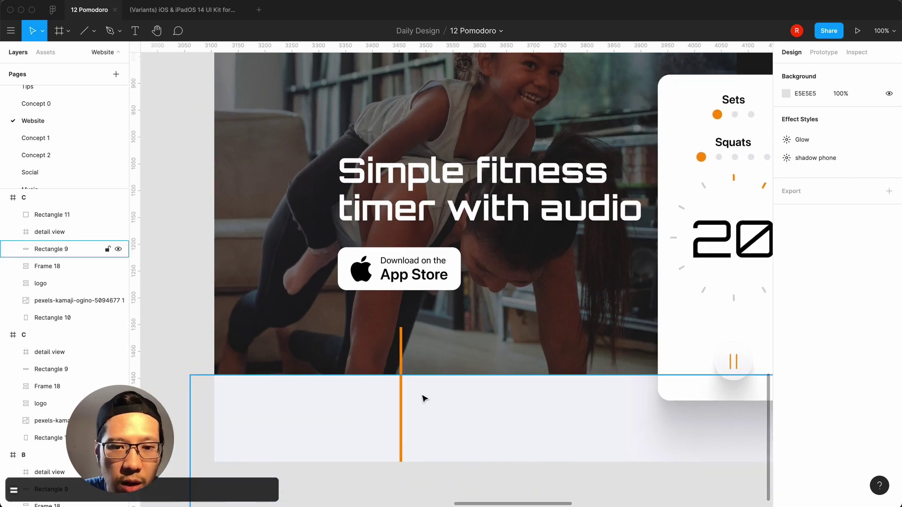
scroll(415, 328, "right", 3)
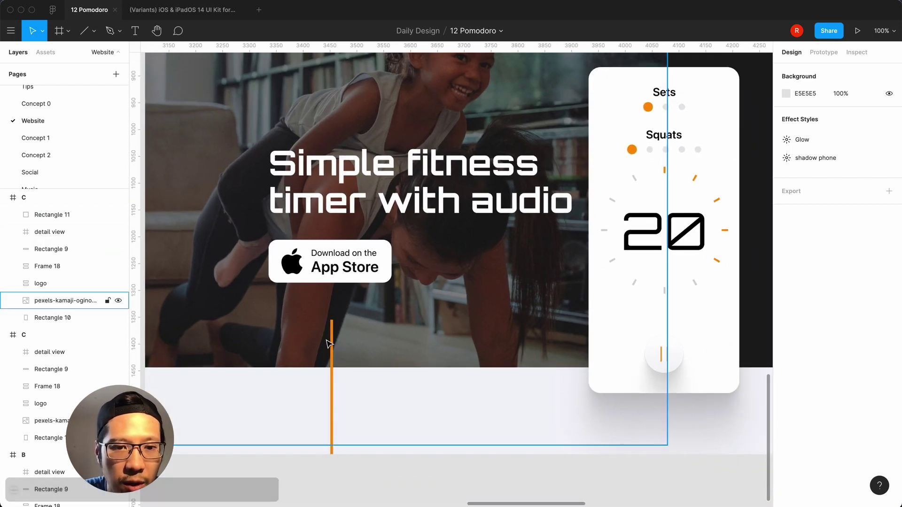
left_click_drag(336, 341, 478, 308)
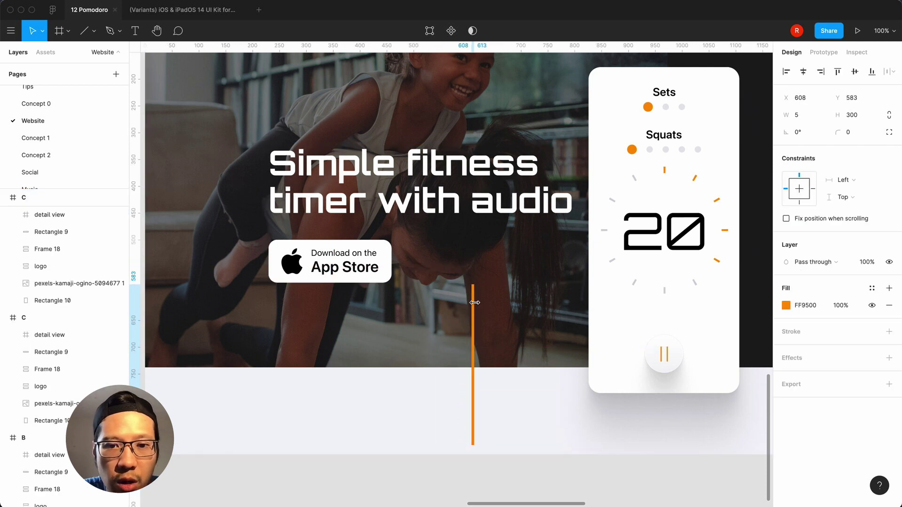
left_click(803, 71)
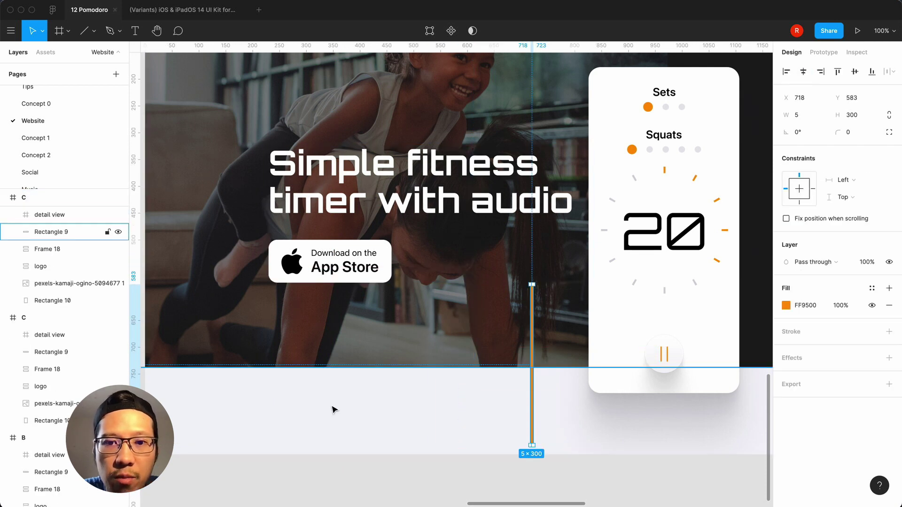
left_click(308, 456)
scroll(303, 465, "down", 5)
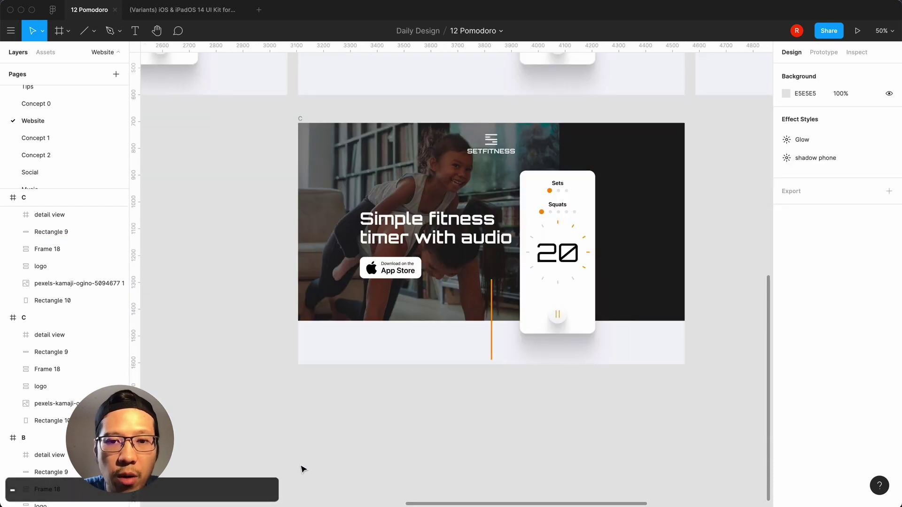
scroll(303, 465, "right", 2)
left_click(446, 334)
left_click_drag(445, 335, 445, 339)
left_click(389, 431)
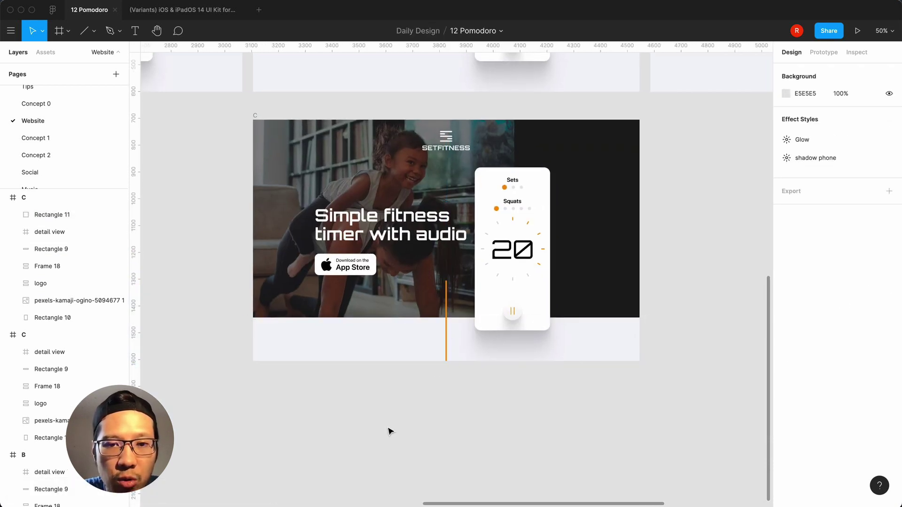
Compare the lower C variation and its orange bar with the hero variations above it, both up close and side by side
key("minus")
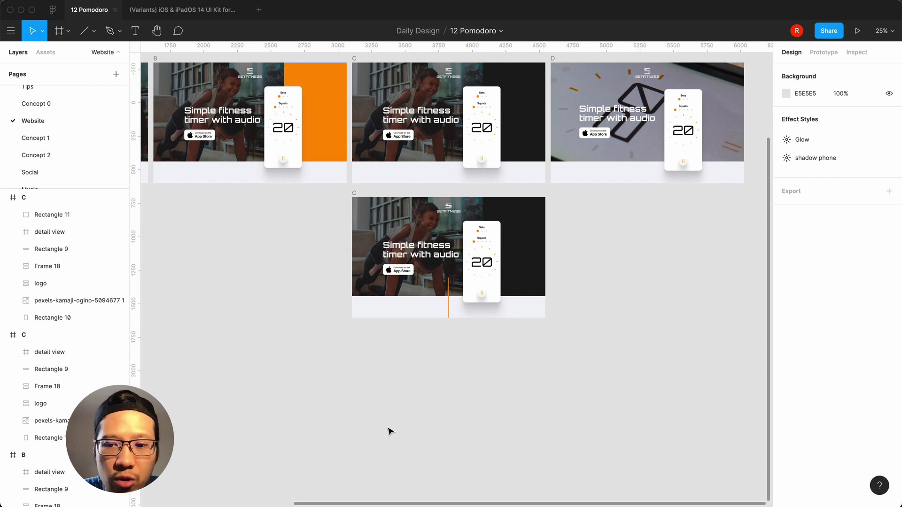
key("equal")
scroll(389, 431, "up", 4)
scroll(389, 431, "left", 4)
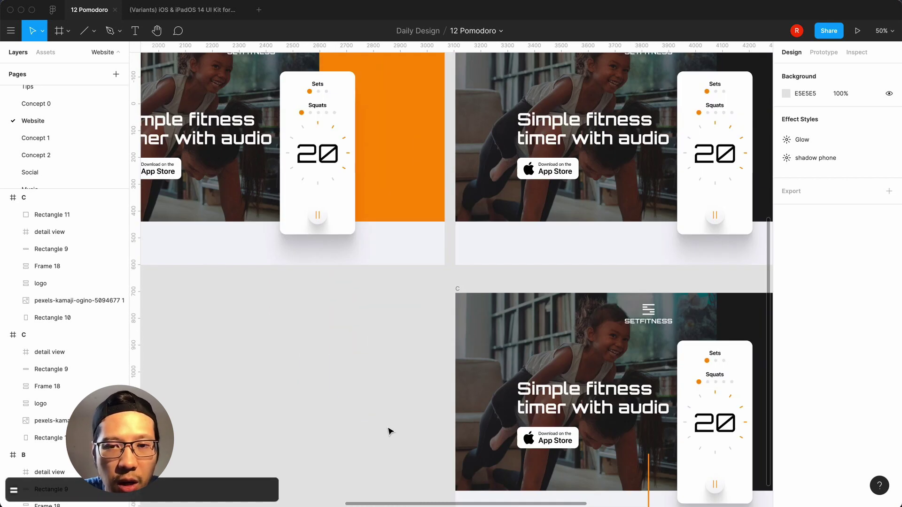
scroll(338, 391, "right", 3)
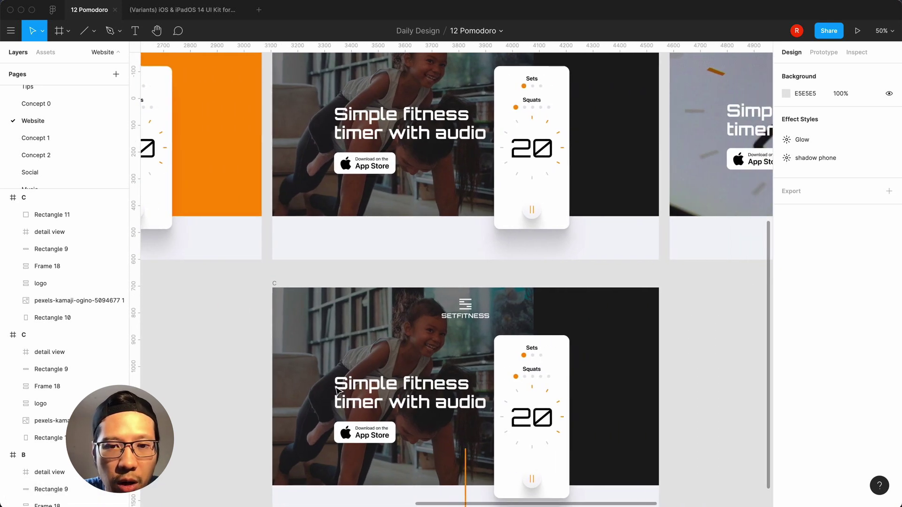
scroll(338, 391, "down", 3)
scroll(338, 391, "right", 4)
scroll(338, 391, "down", 2)
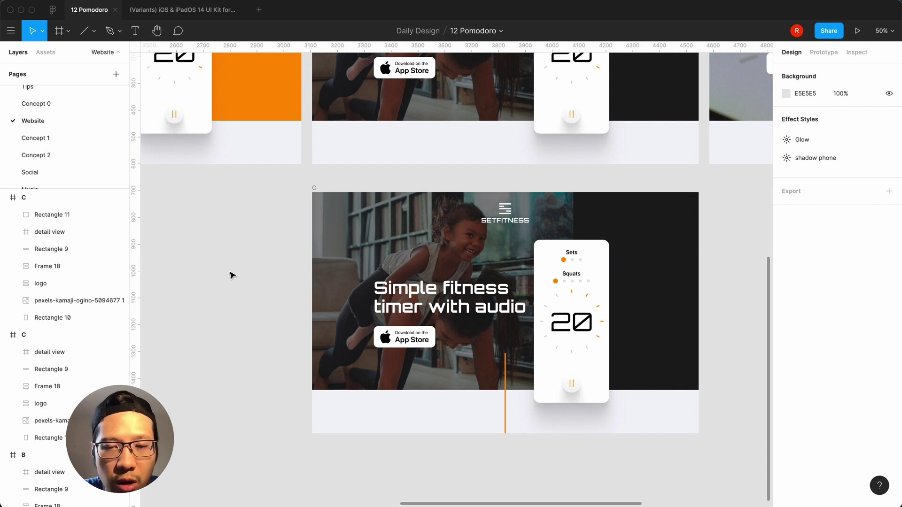
scroll(231, 275, "right", 1)
scroll(231, 275, "right", 1)
scroll(231, 275, "up", 1)
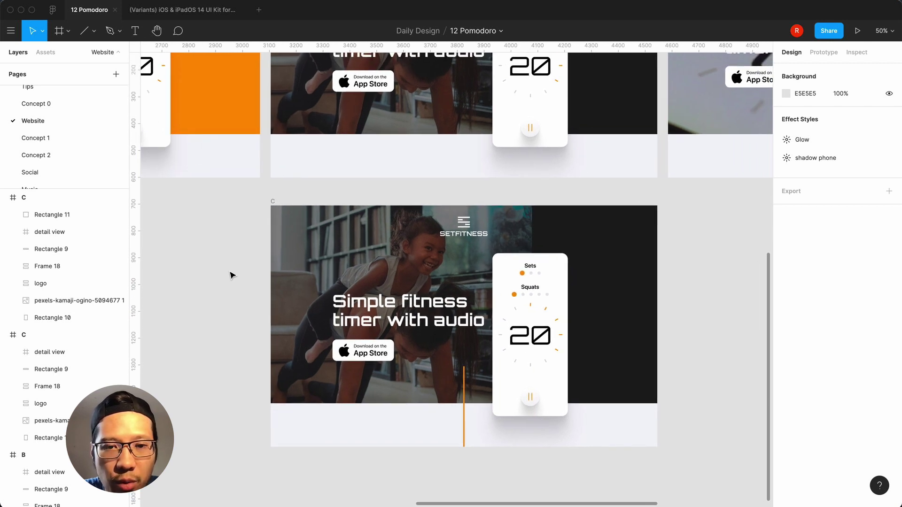
scroll(231, 275, "right", 4)
scroll(230, 275, "up", 1)
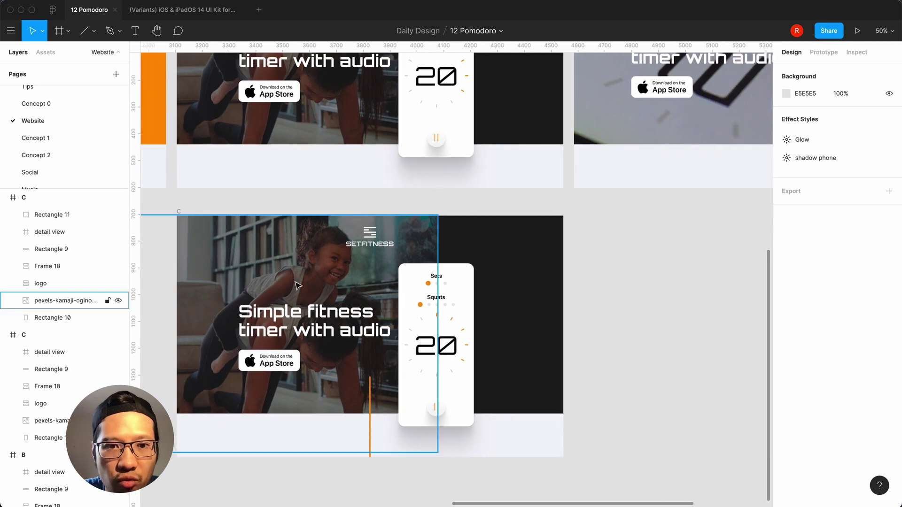
scroll(663, 259, "right", 4)
scroll(662, 259, "up", 5)
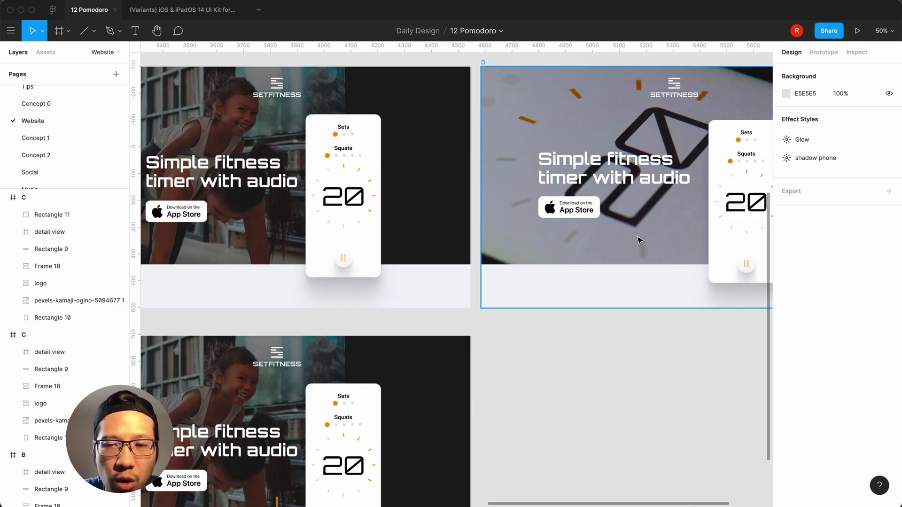
key("minus")
scroll(510, 364, "left", 10)
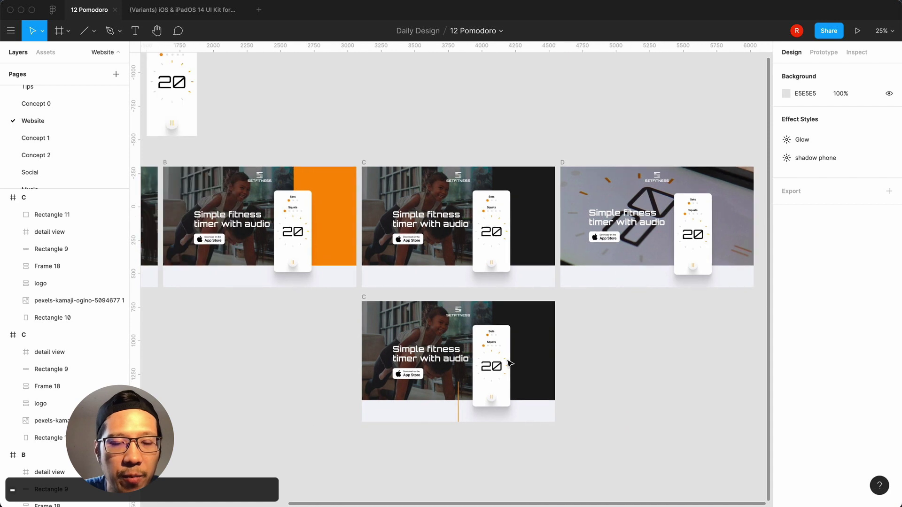
scroll(509, 363, "right", 5)
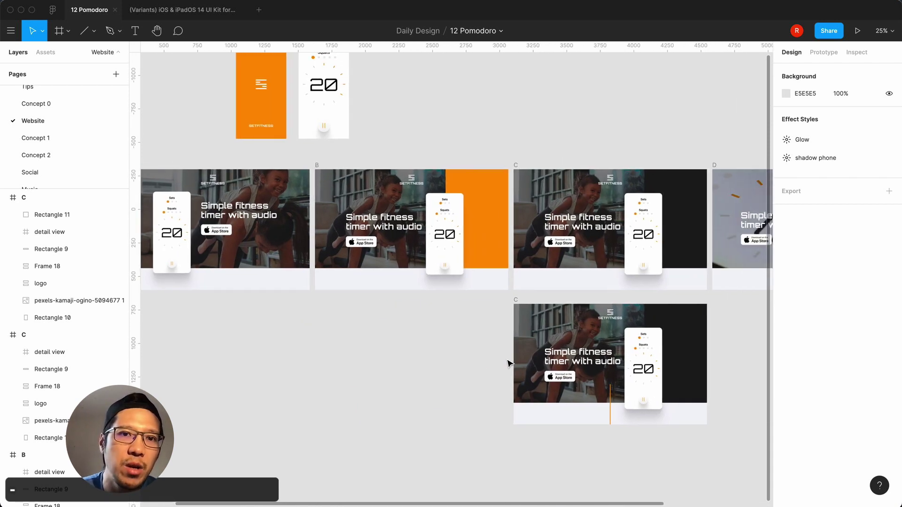
scroll(510, 363, "left", 3)
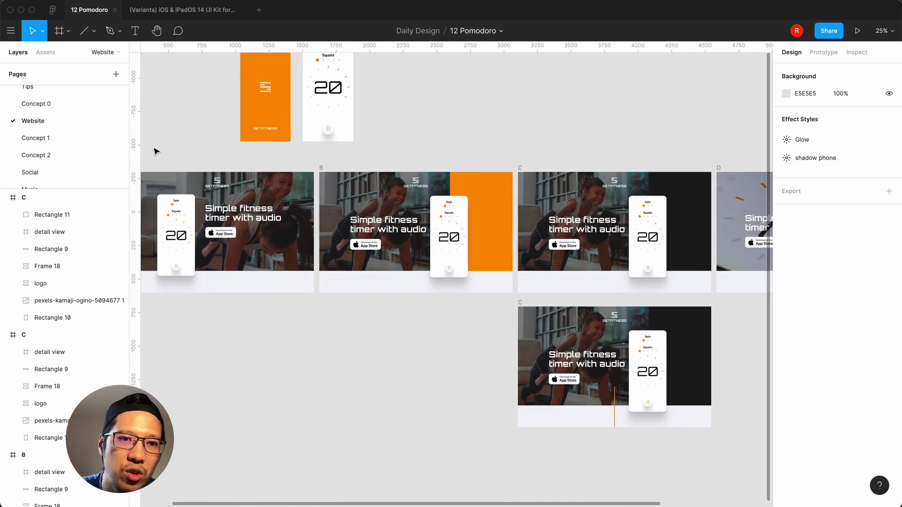
scroll(264, 302, "left", 4)
scroll(268, 320, "right", 8)
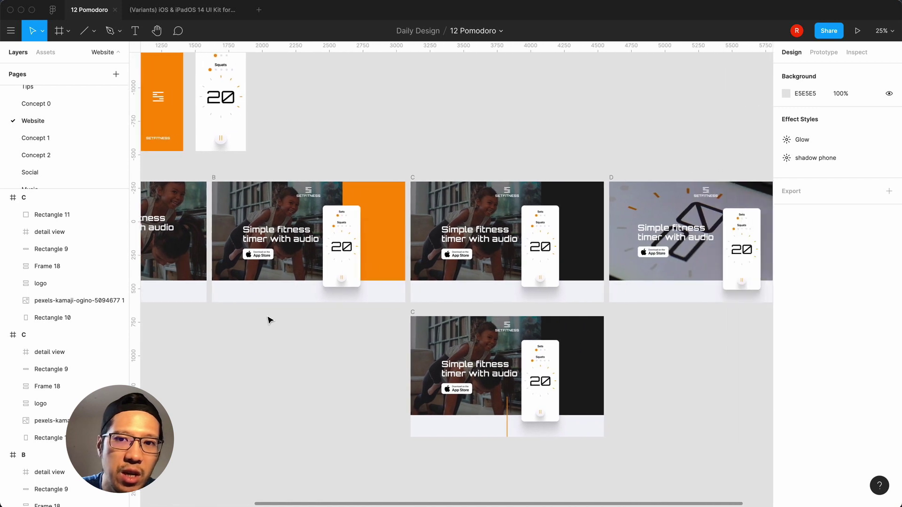
scroll(267, 320, "right", 6)
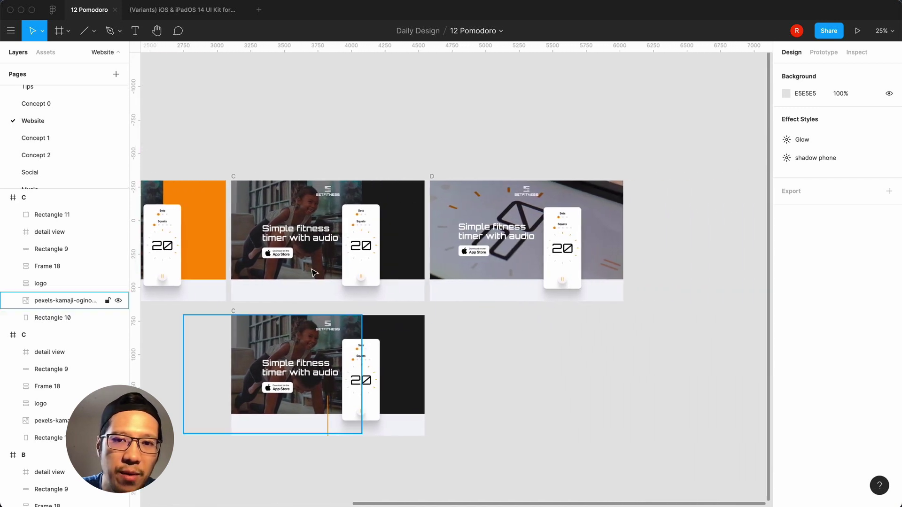
scroll(462, 373, "left", 5)
scroll(463, 374, "down", 3)
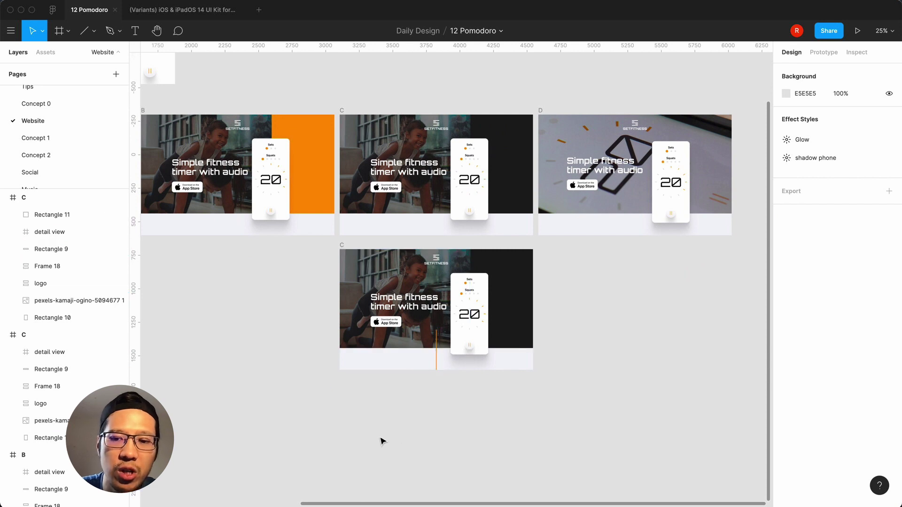
key("equal")
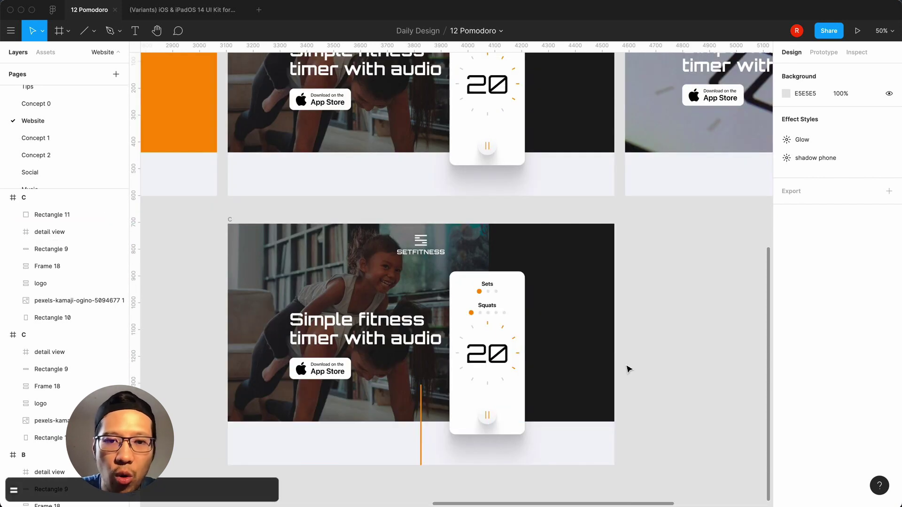
key("minus")
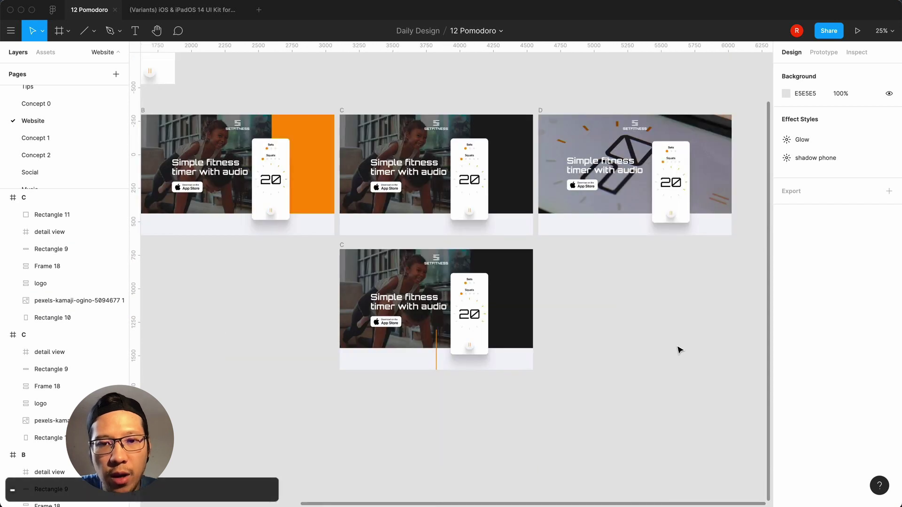